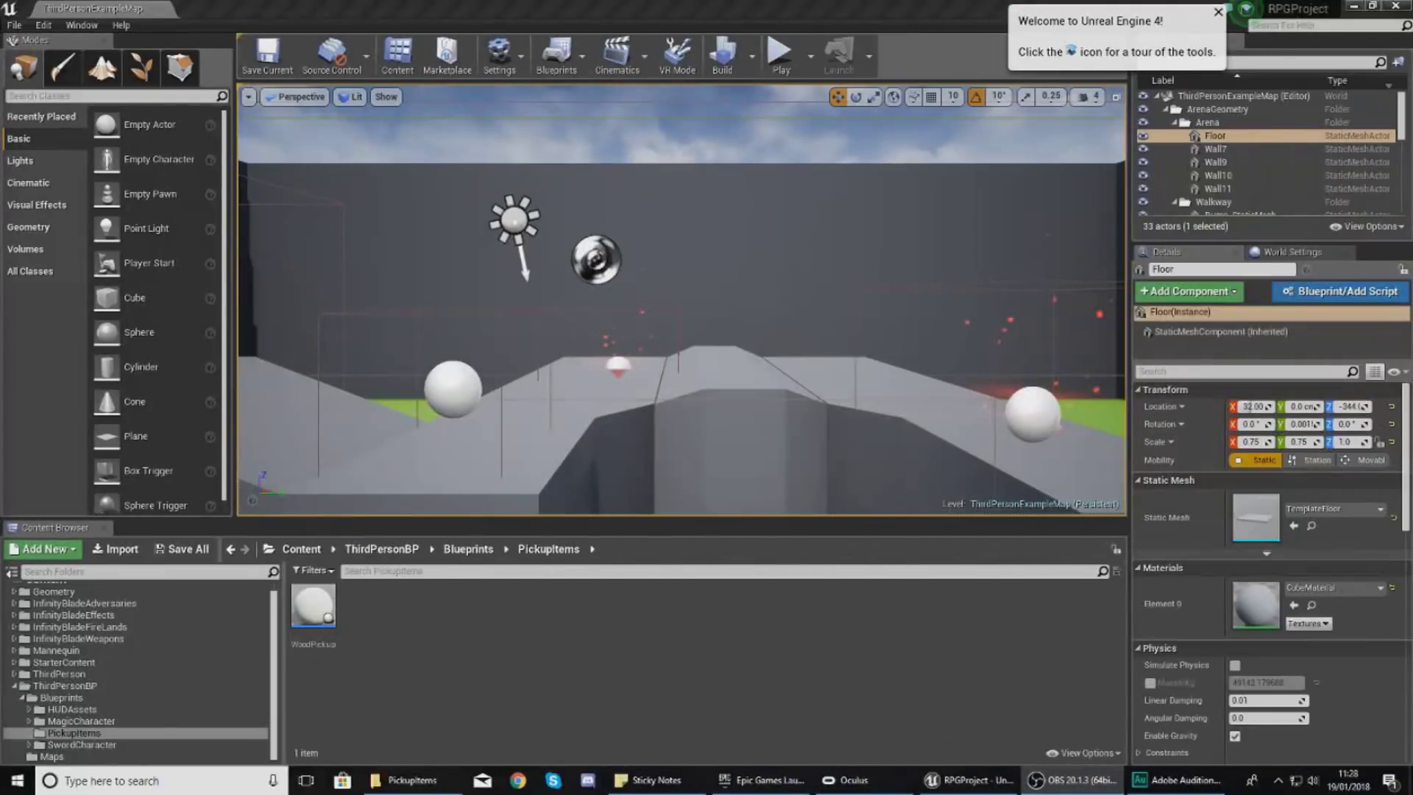
# Start a play test of the level with the Warrior class.
pyautogui.moveTo(729, 411); pyautogui.dragTo(618, 449, button='right')
pyautogui.press('s')
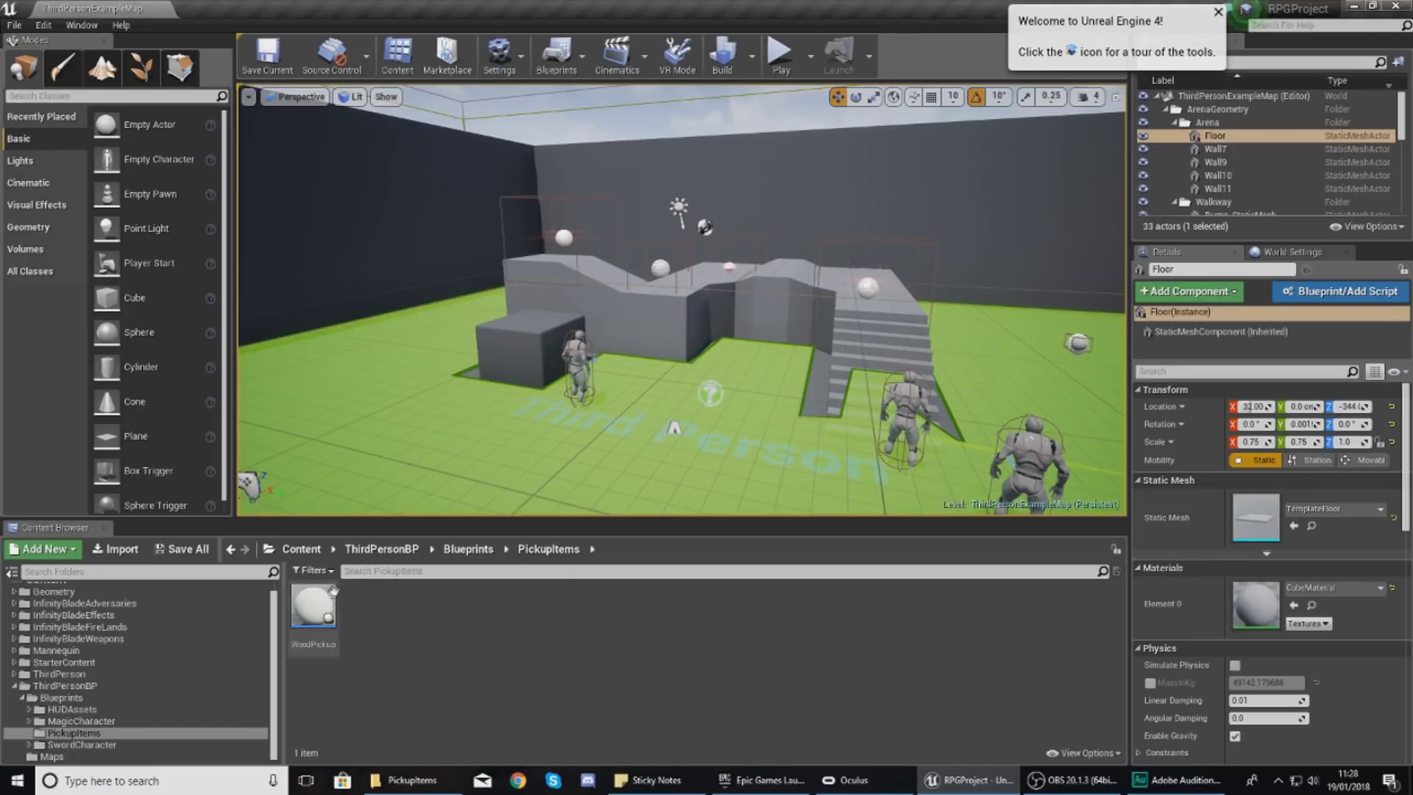
pyautogui.click(315, 608)
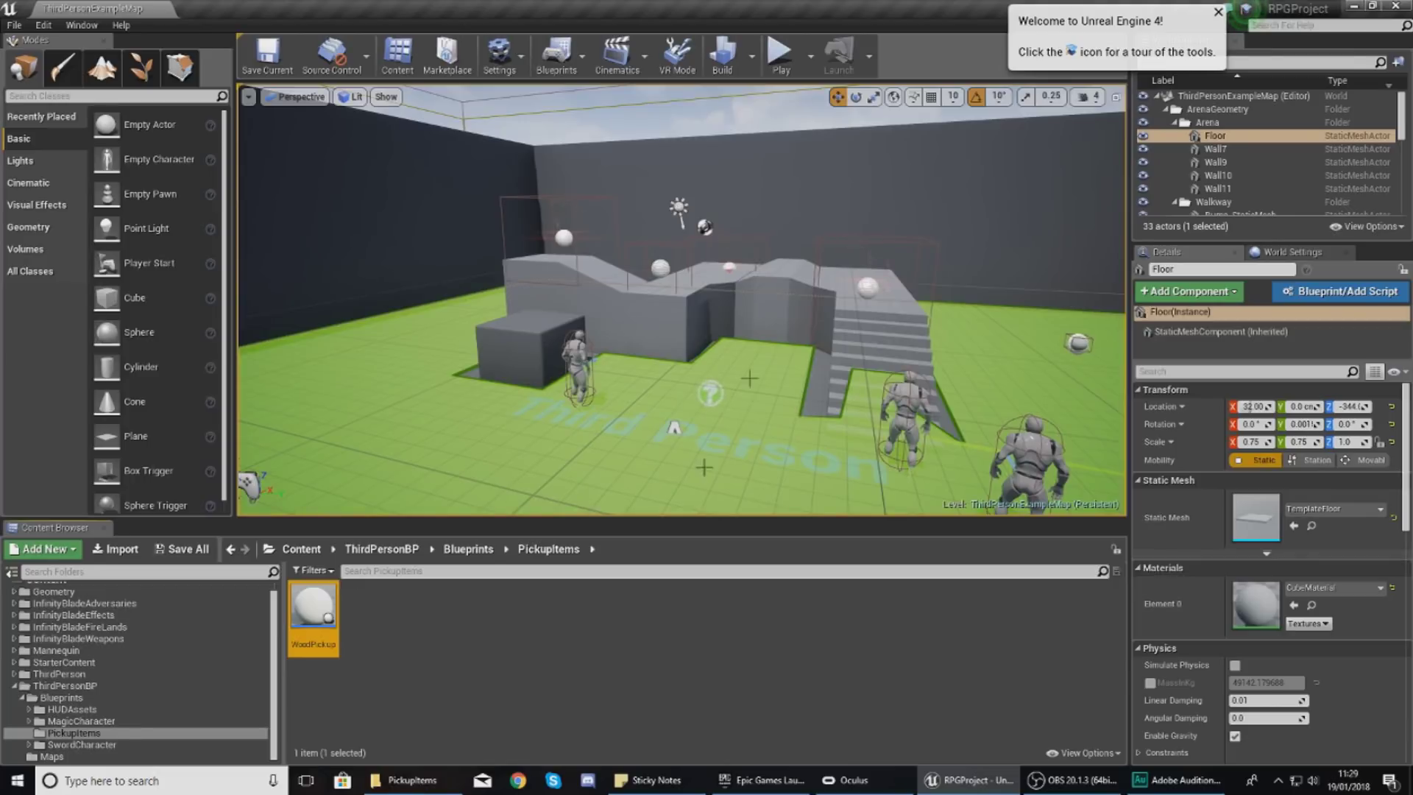
pyautogui.click(780, 53)
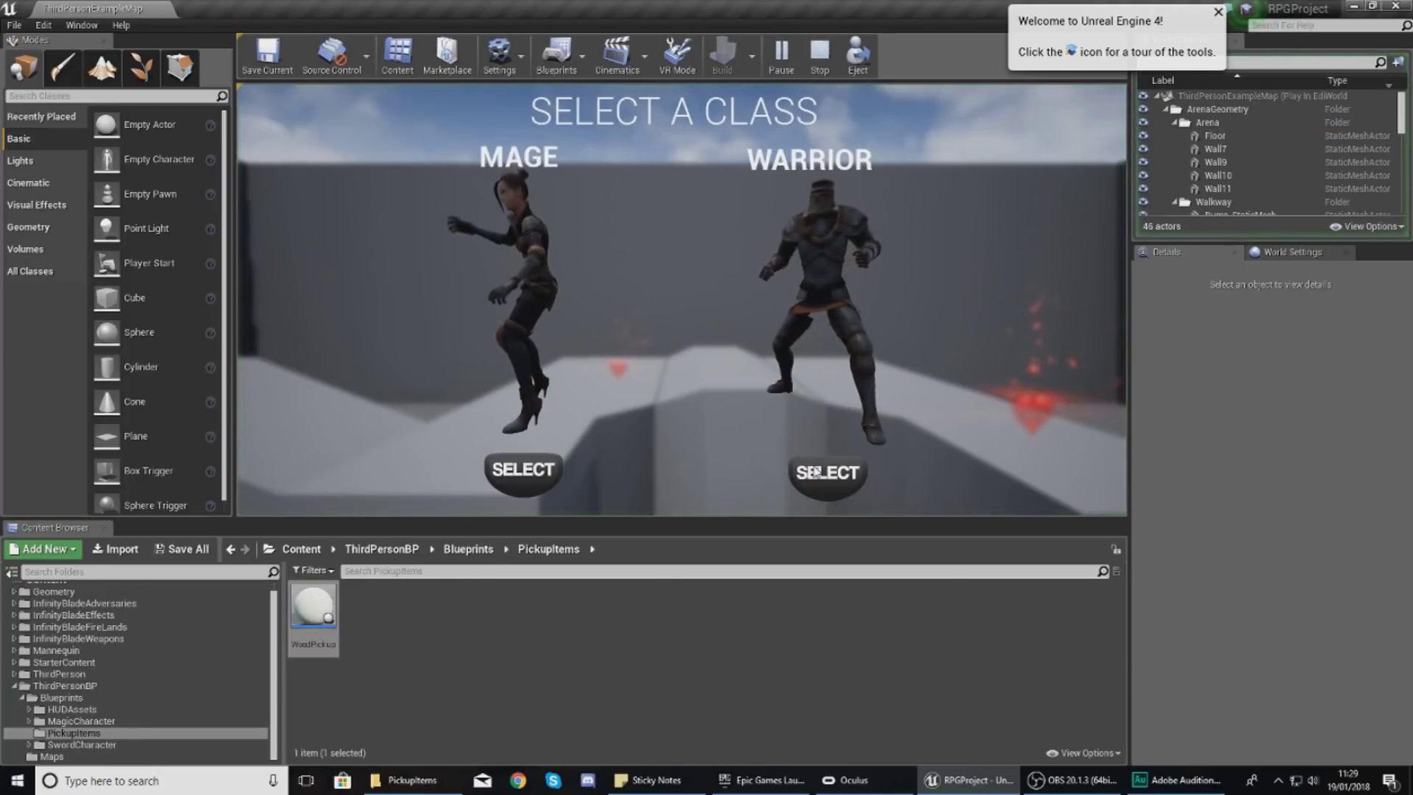
pyautogui.click(816, 472)
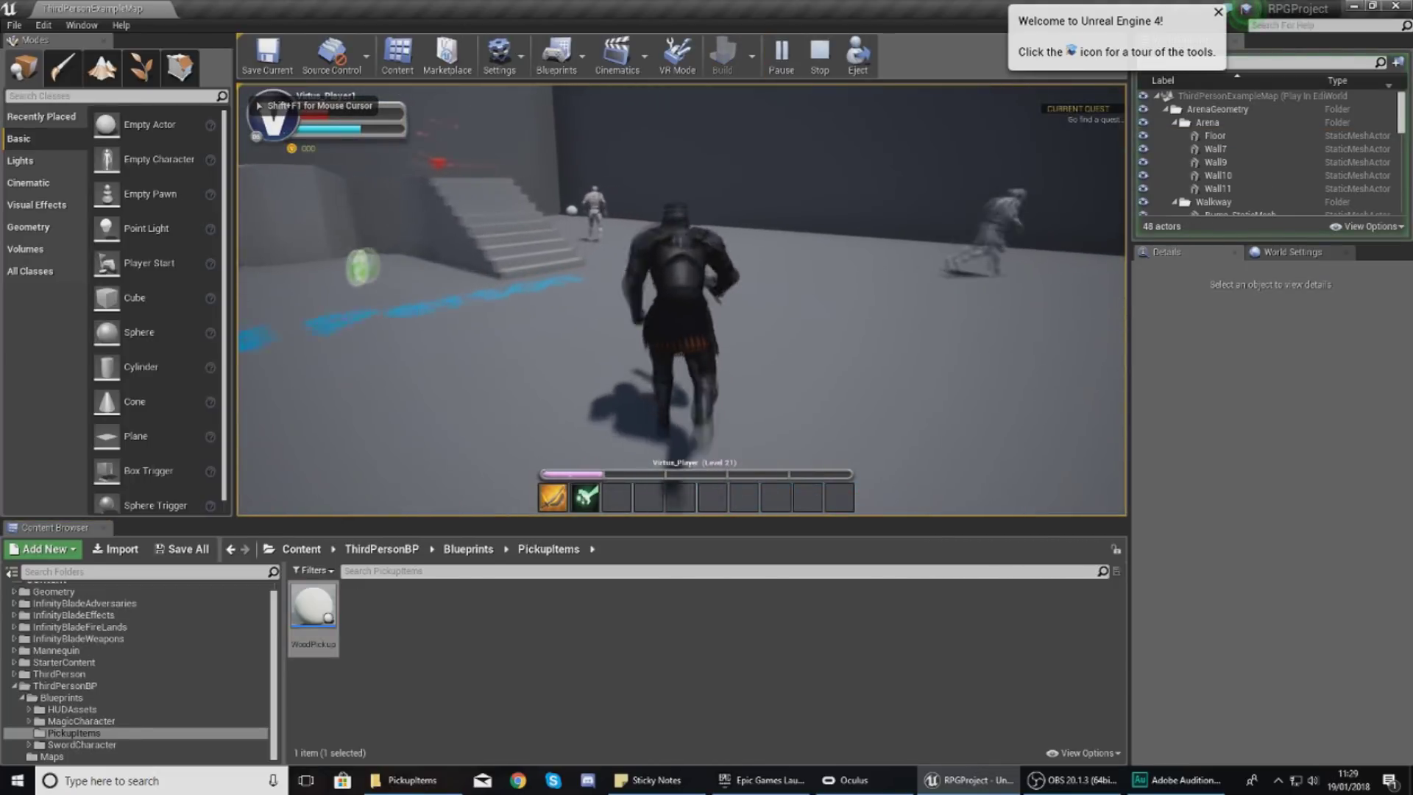
# Walk the warrior around the arena with the inventory open, and end the play test.
pyautogui.press('w')
pyautogui.press('i')
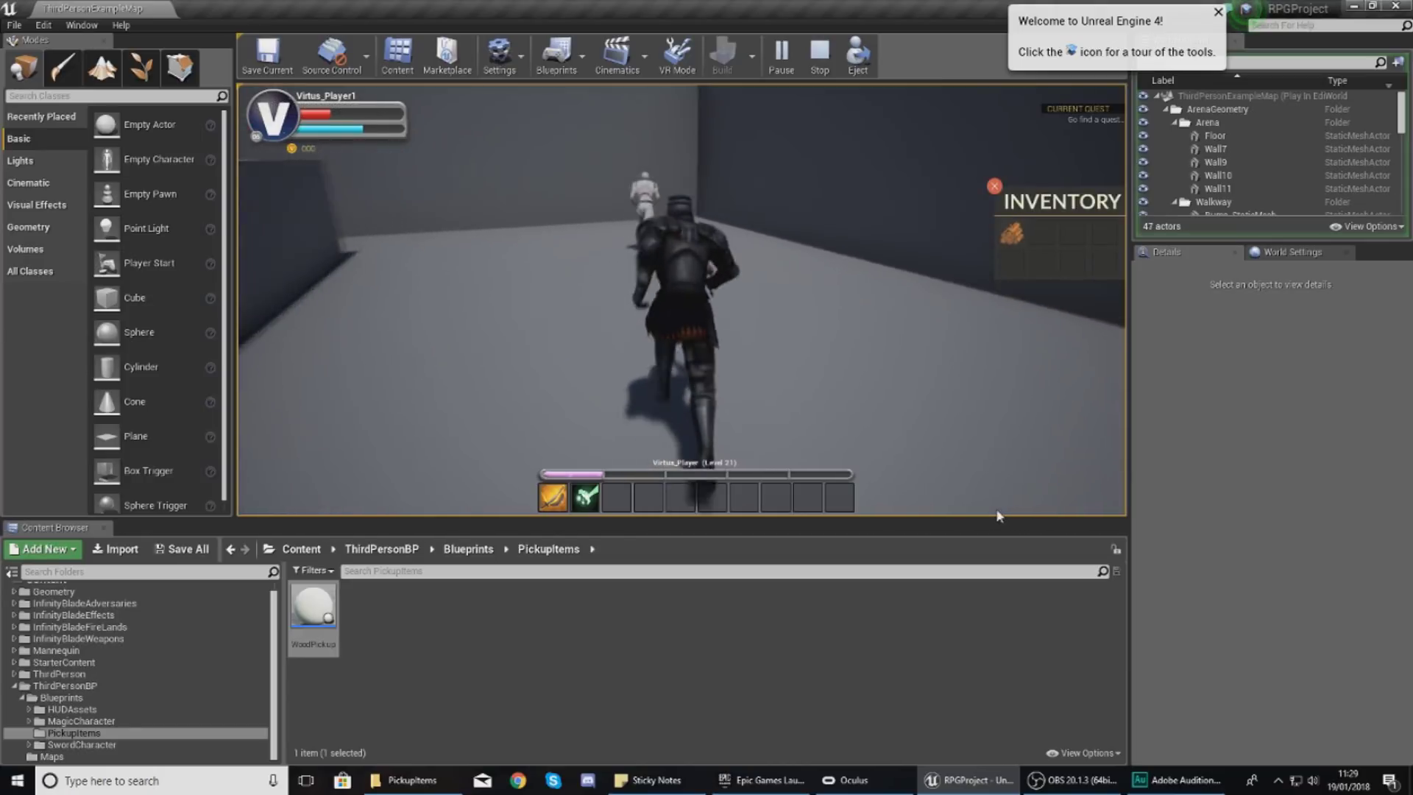
pyautogui.press('d')
pyautogui.press('a')
pyautogui.press('w')
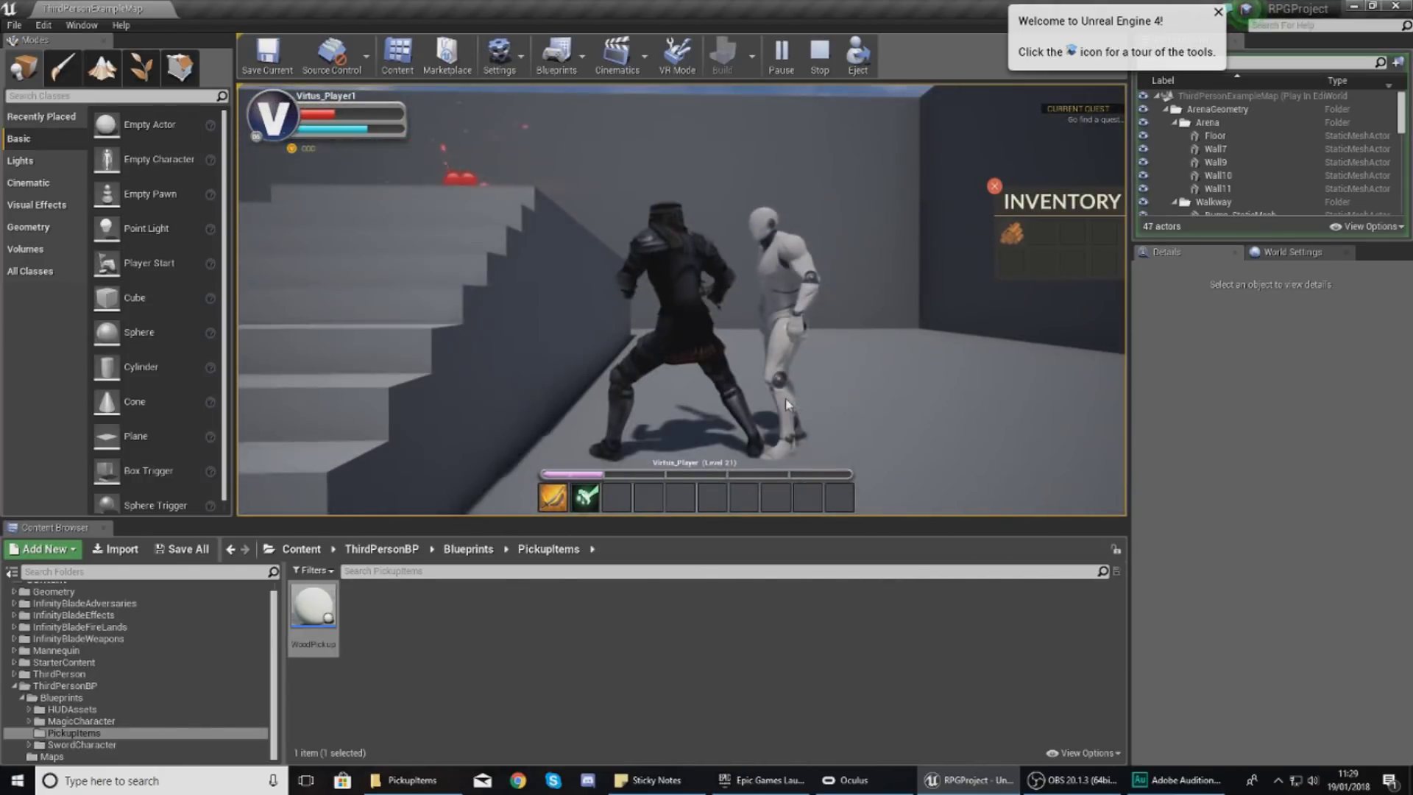
pyautogui.press('Escape')
# Examine the sphere mesh of the WoodPickup blueprint in its viewport and close the blueprint.
pyautogui.doubleClick(313, 608)
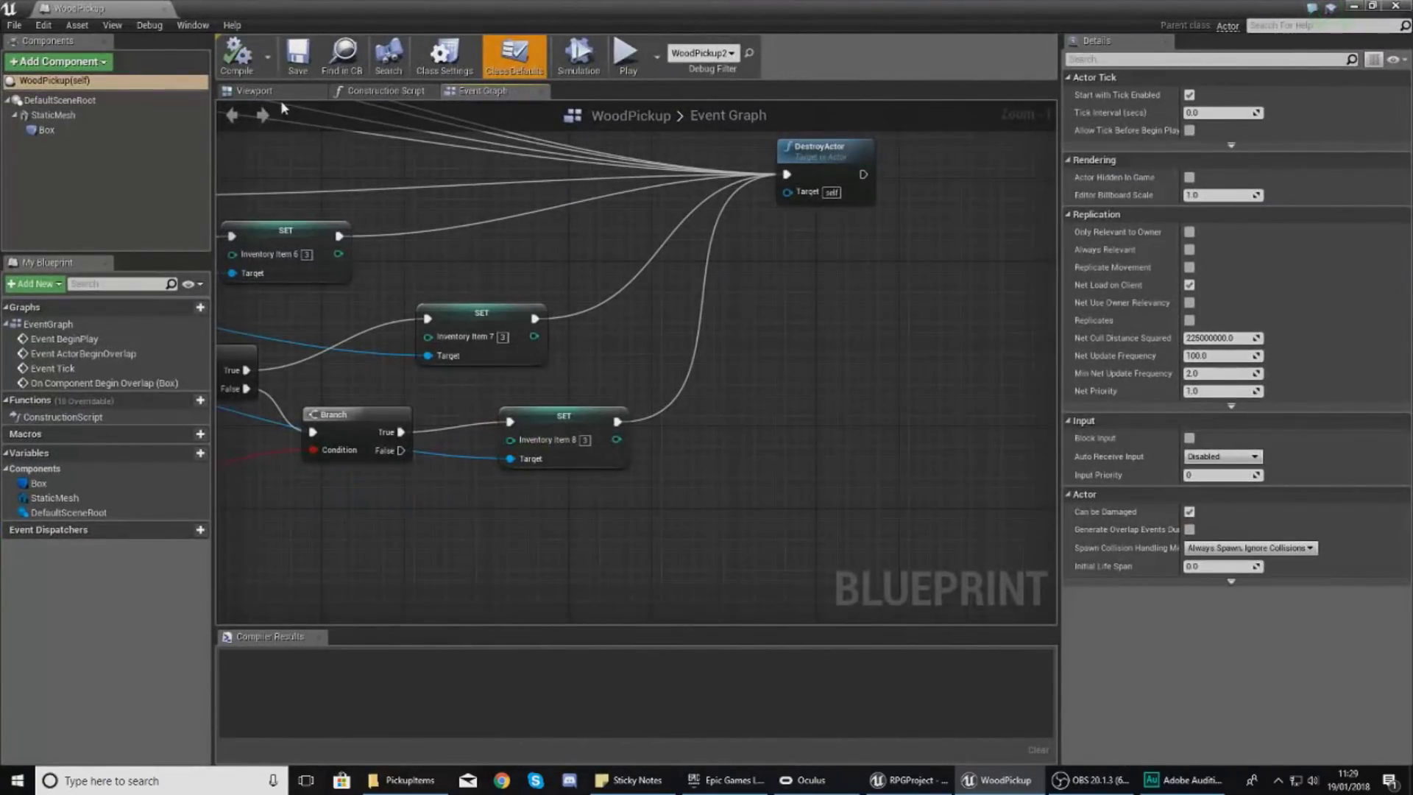
pyautogui.click(280, 92)
pyautogui.scroll(5, 736, 479)
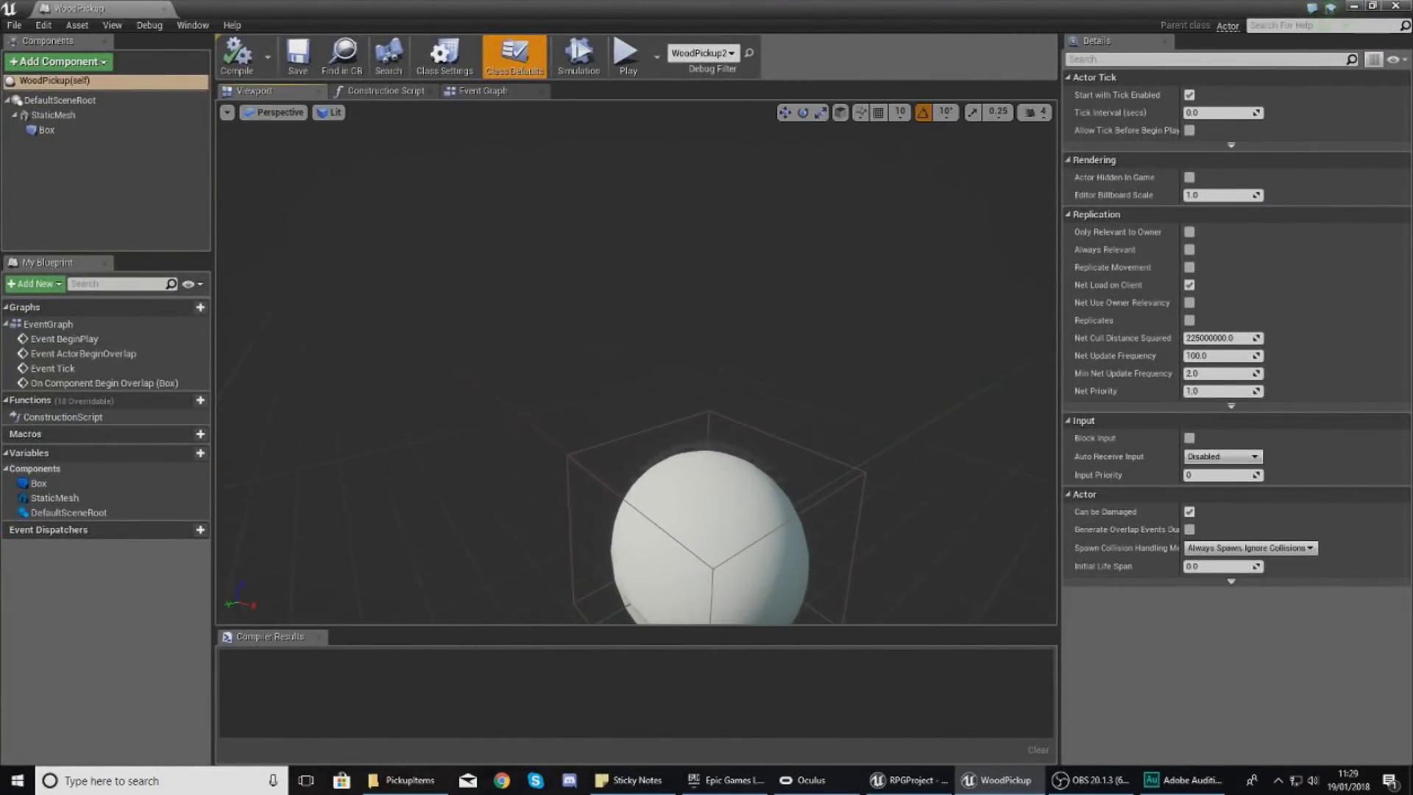
pyautogui.click(753, 478)
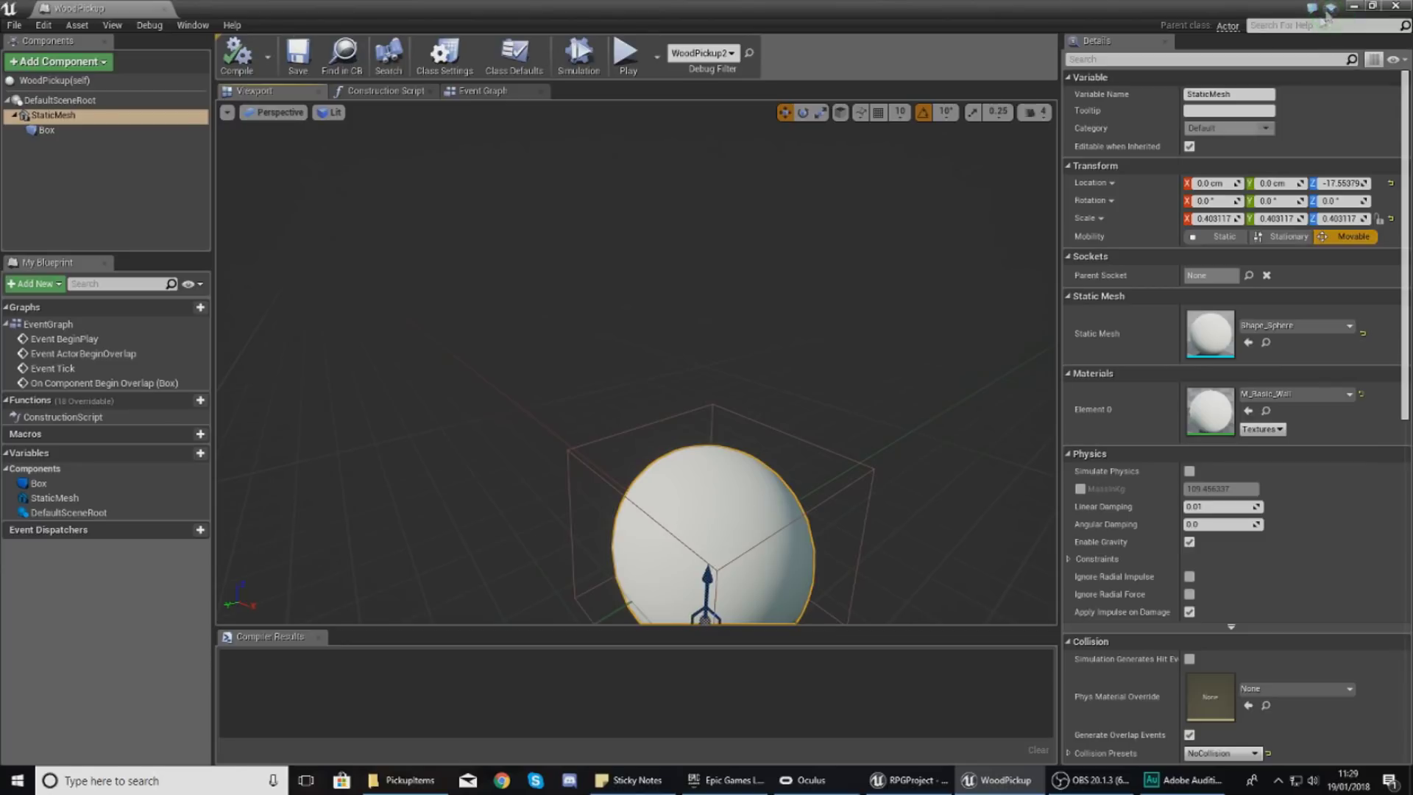
pyautogui.click(1396, 6)
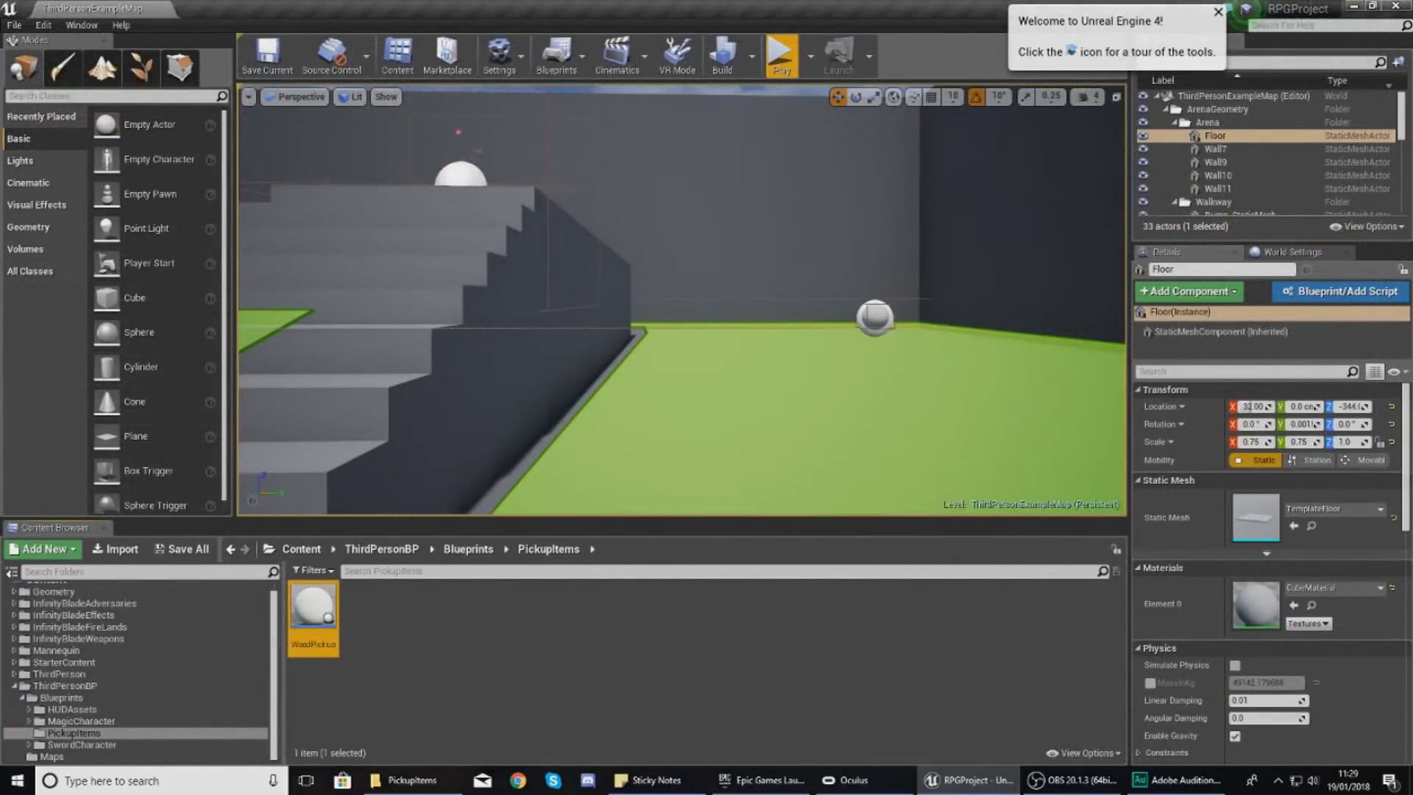
# Switch to File Explorer and look through the Key and Logs folders in the PickupItems asset folder.
pyautogui.moveTo(1412, 11); pyautogui.dragTo(773, 191)
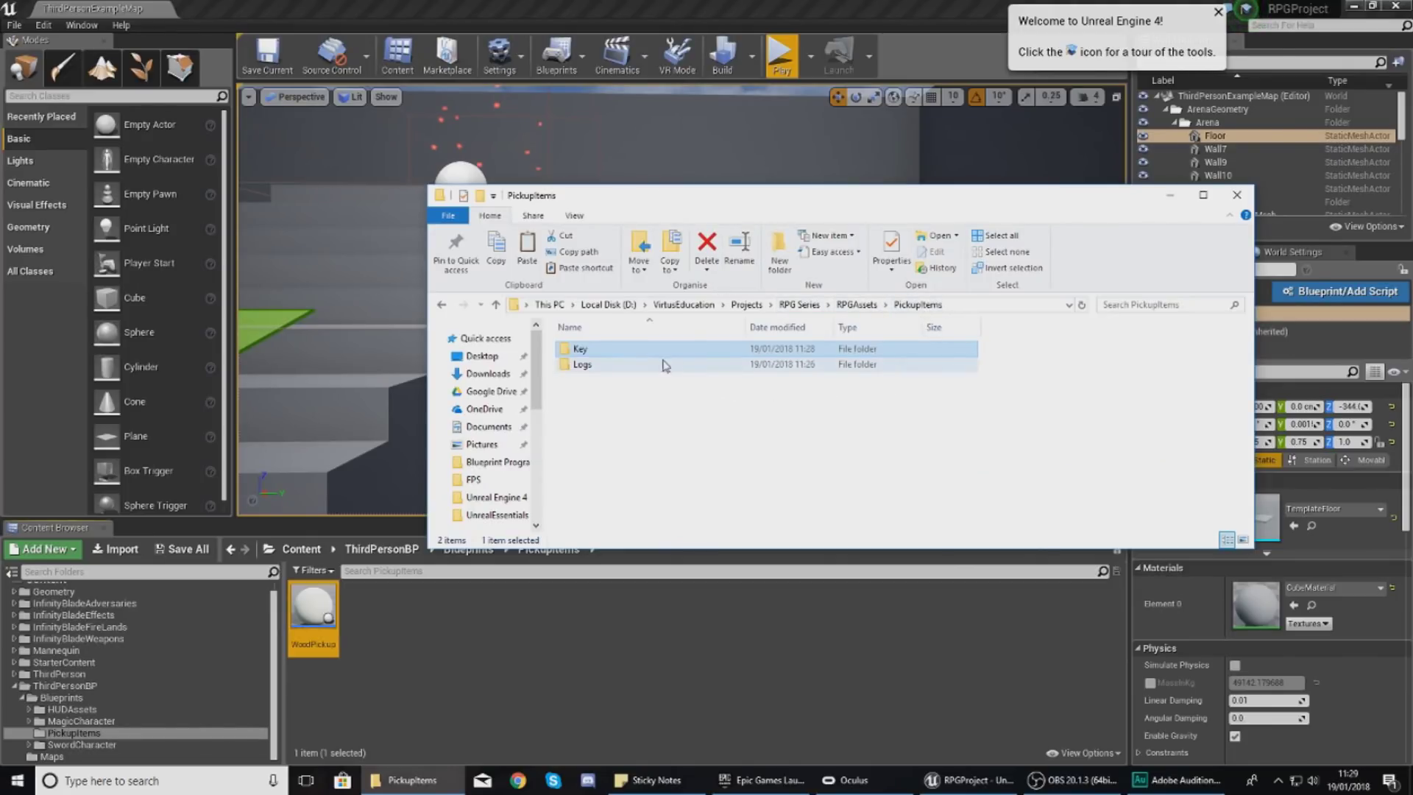
pyautogui.click(637, 365)
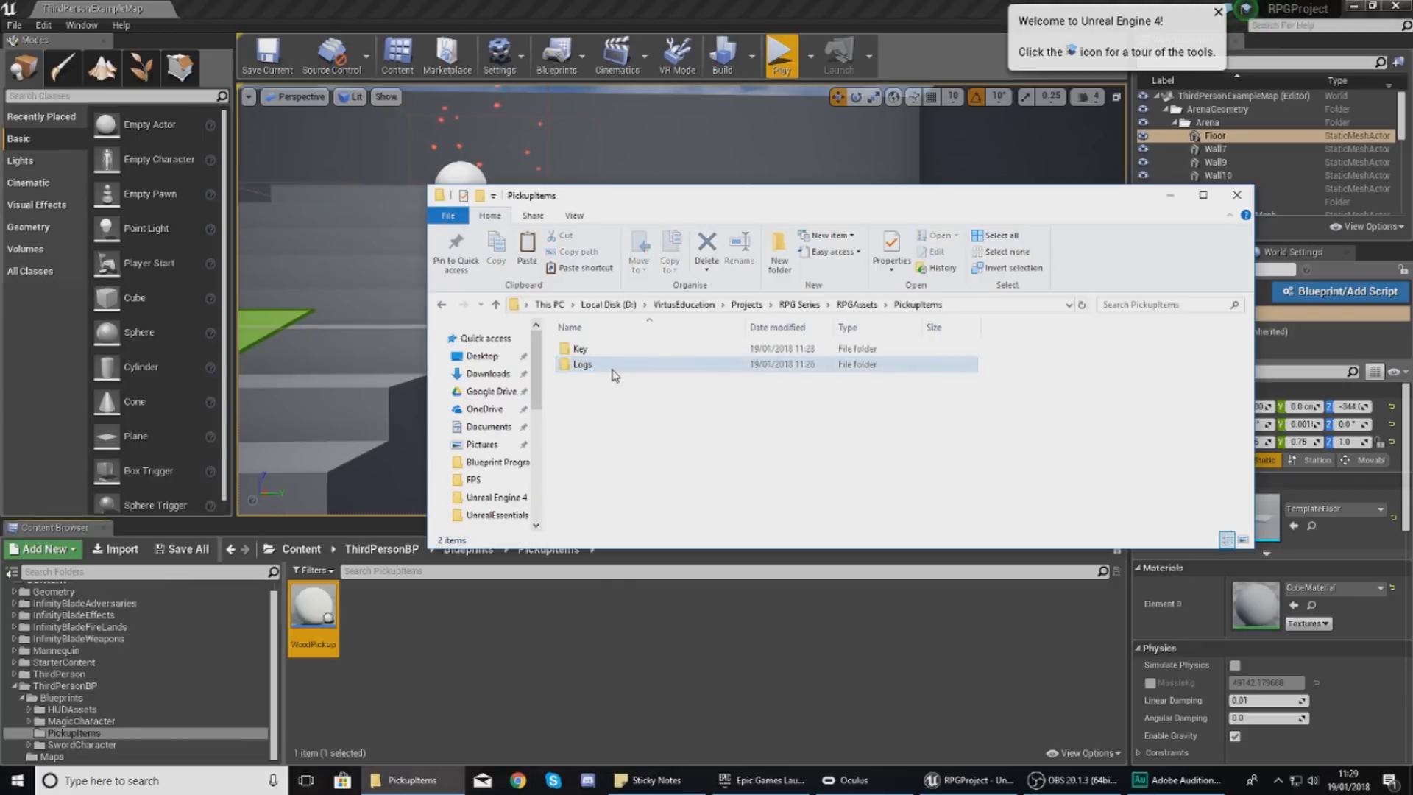
pyautogui.doubleClick(615, 366)
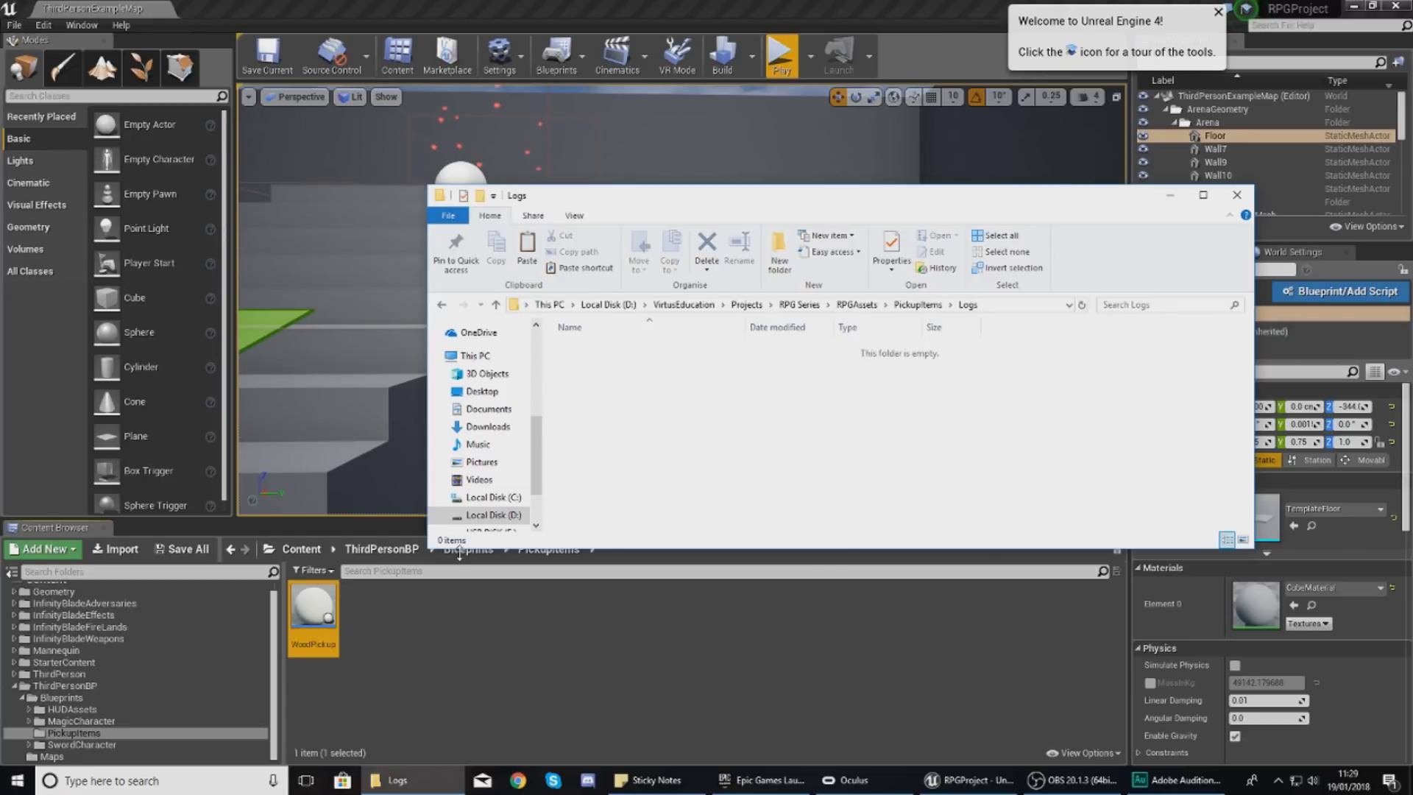
pyautogui.moveTo(318, 618)
pyautogui.click(918, 304)
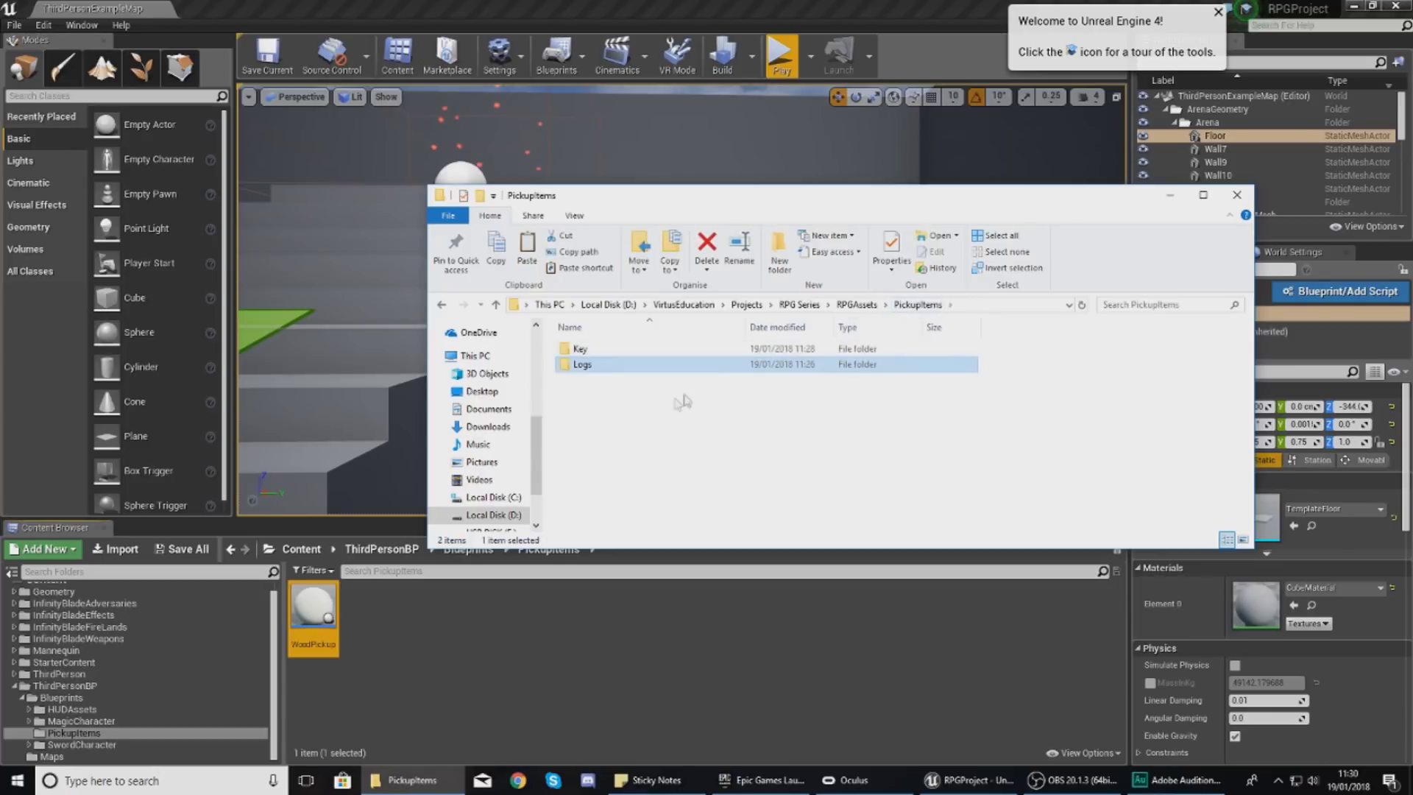
pyautogui.doubleClick(618, 350)
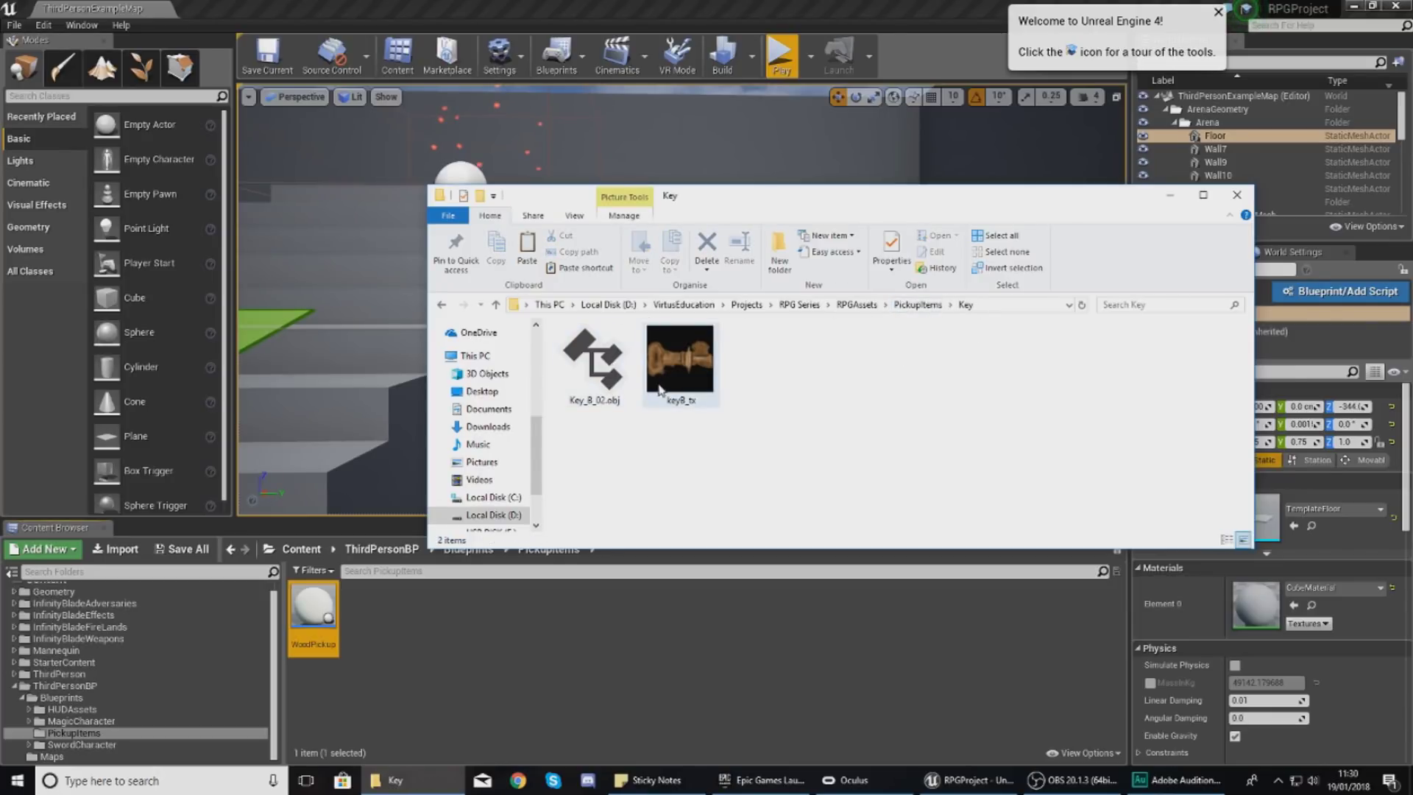
pyautogui.click(918, 304)
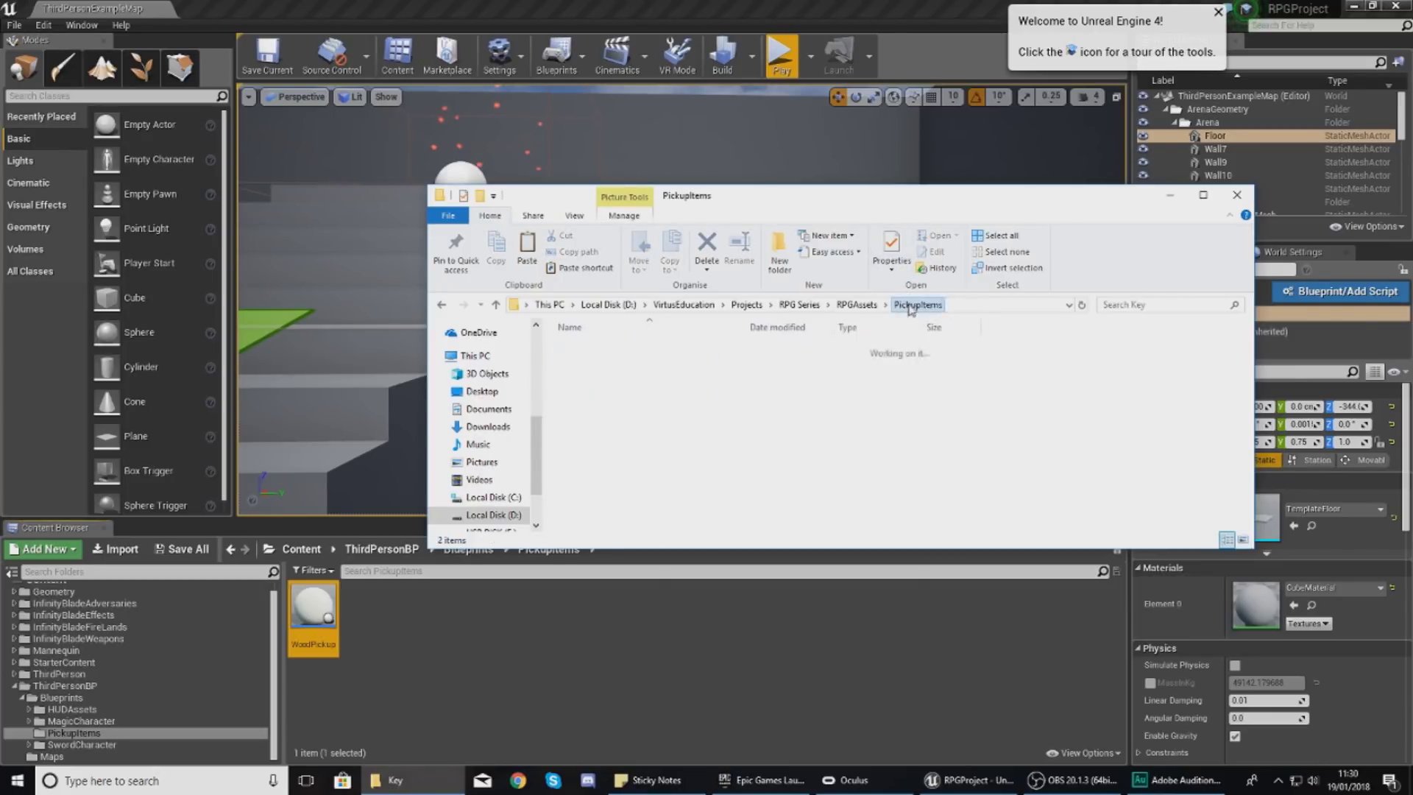
pyautogui.doubleClick(647, 364)
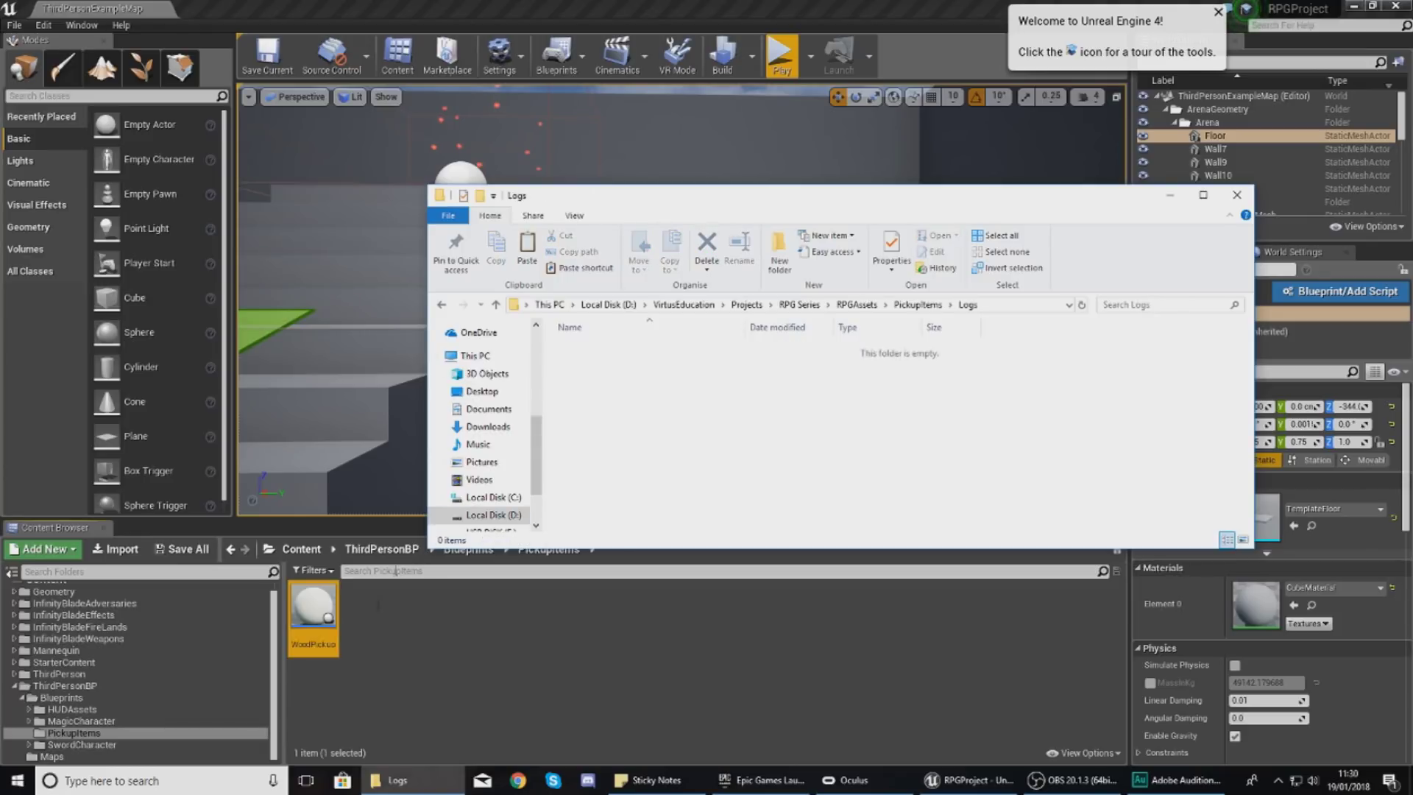
# Switch to Unreal Editor, create a folder named Wood inside PickupItems and open it.
pyautogui.click(358, 662)
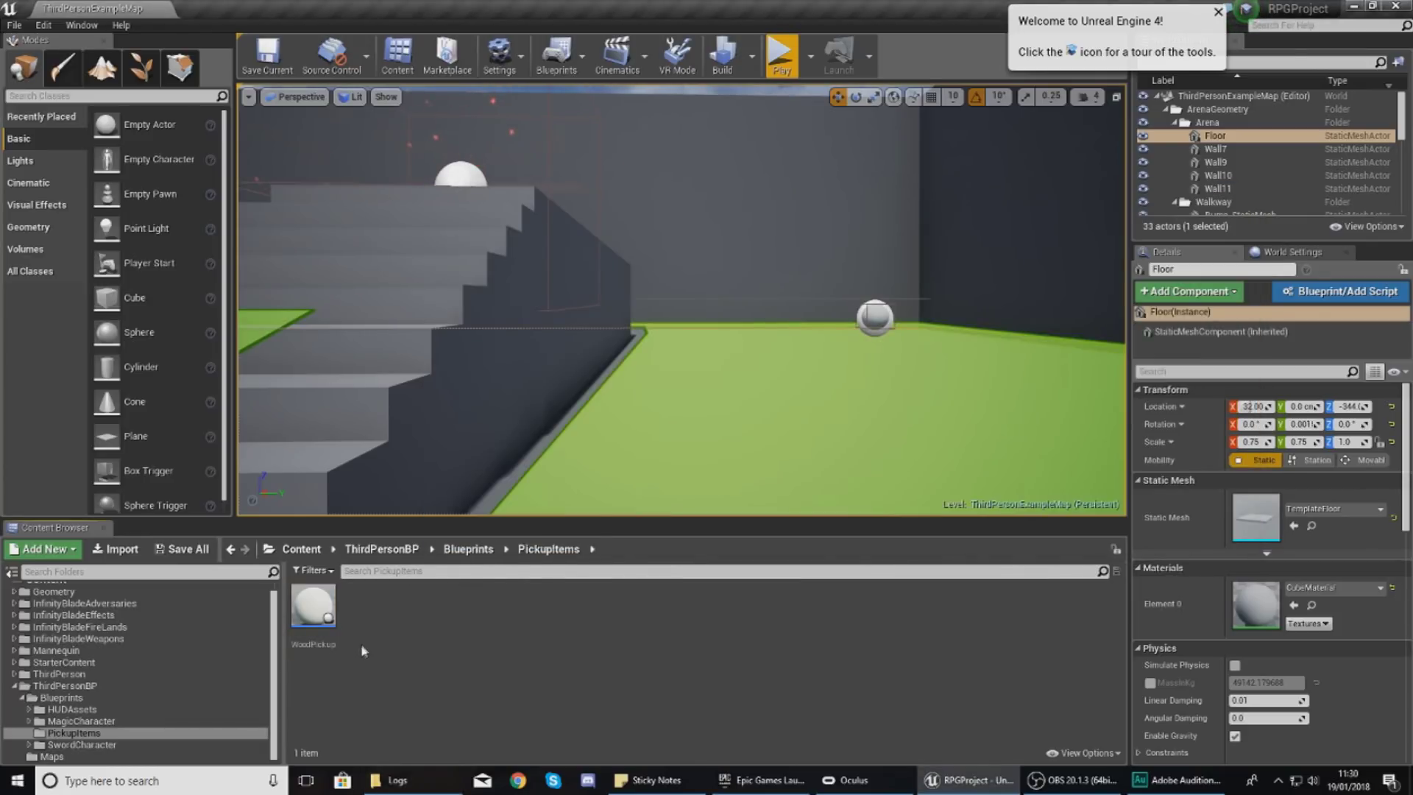
pyautogui.rightClick(357, 657)
pyautogui.click(330, 678)
pyautogui.rightClick(527, 598)
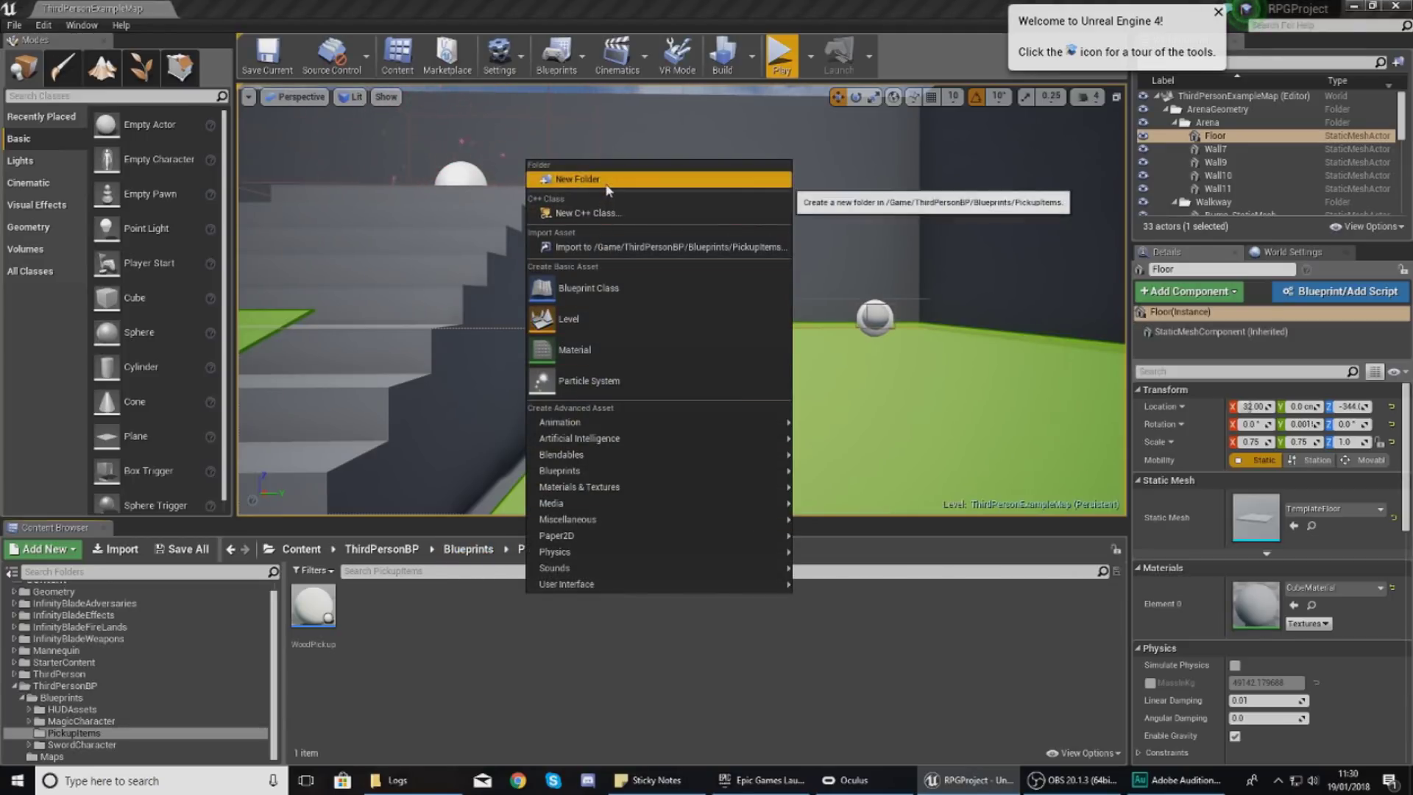
pyautogui.click(577, 179)
pyautogui.write('Wood')
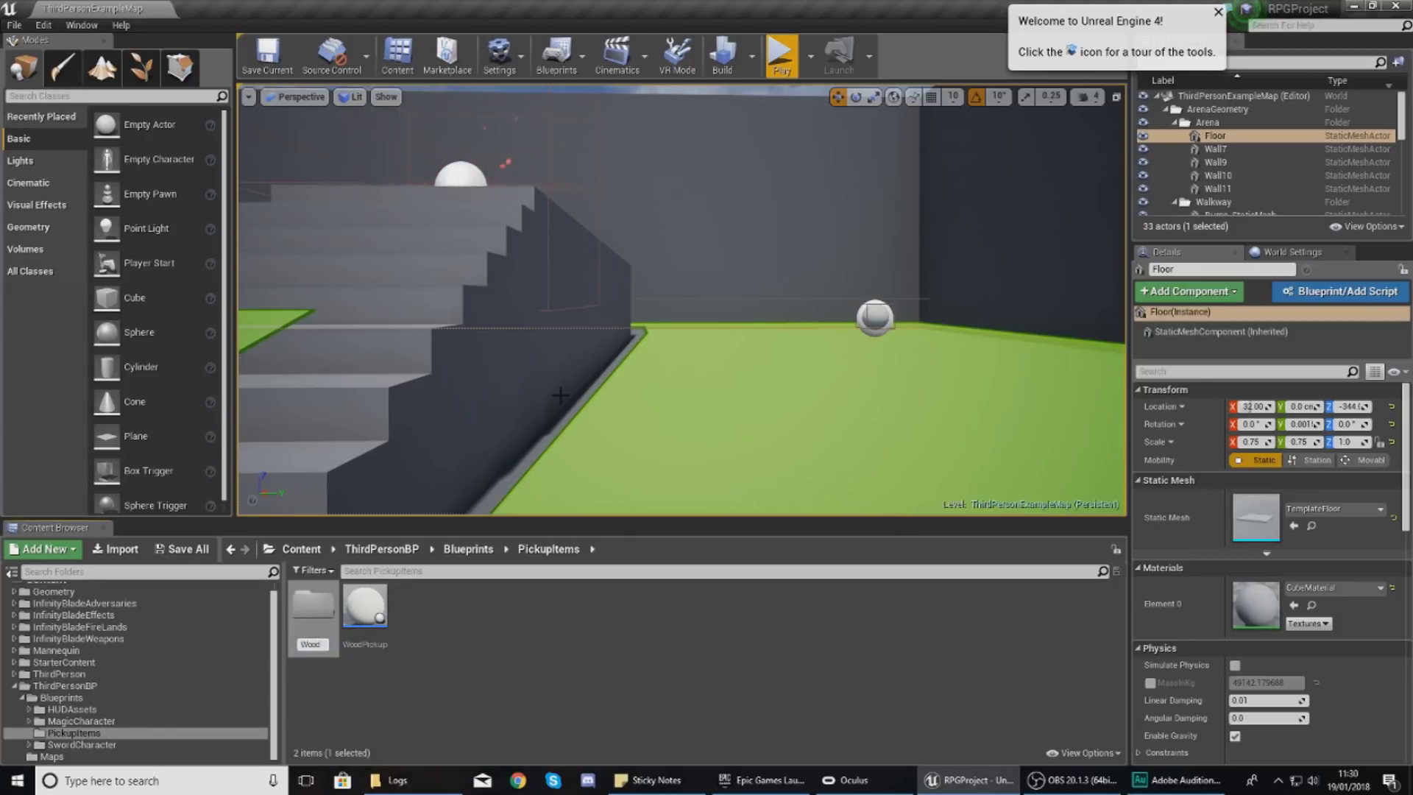
pyautogui.press('Return')
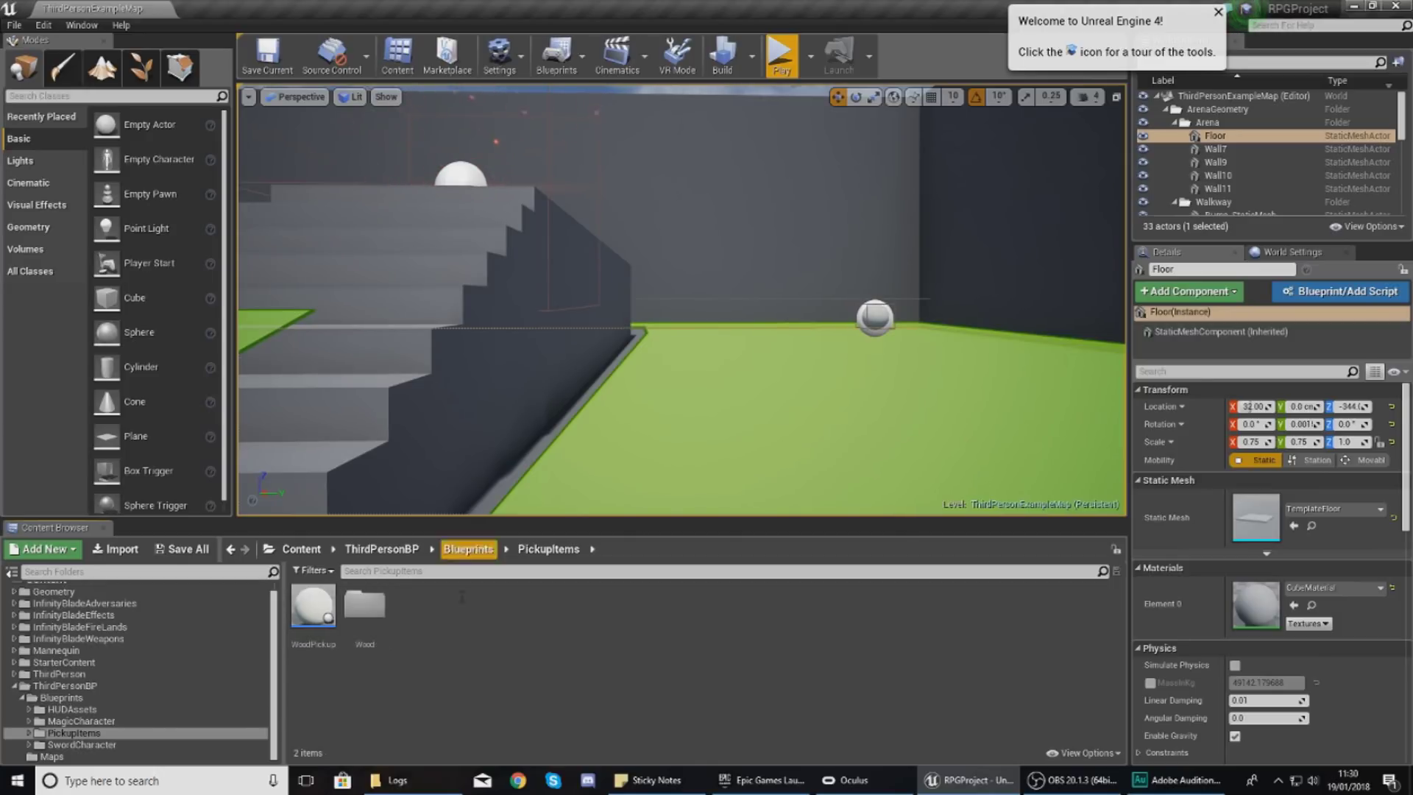
pyautogui.doubleClick(314, 615)
# Switch to File Explorer, move its window clear of the Content Browser and reopen the Logs folder in PickupItems.
pyautogui.click(393, 780)
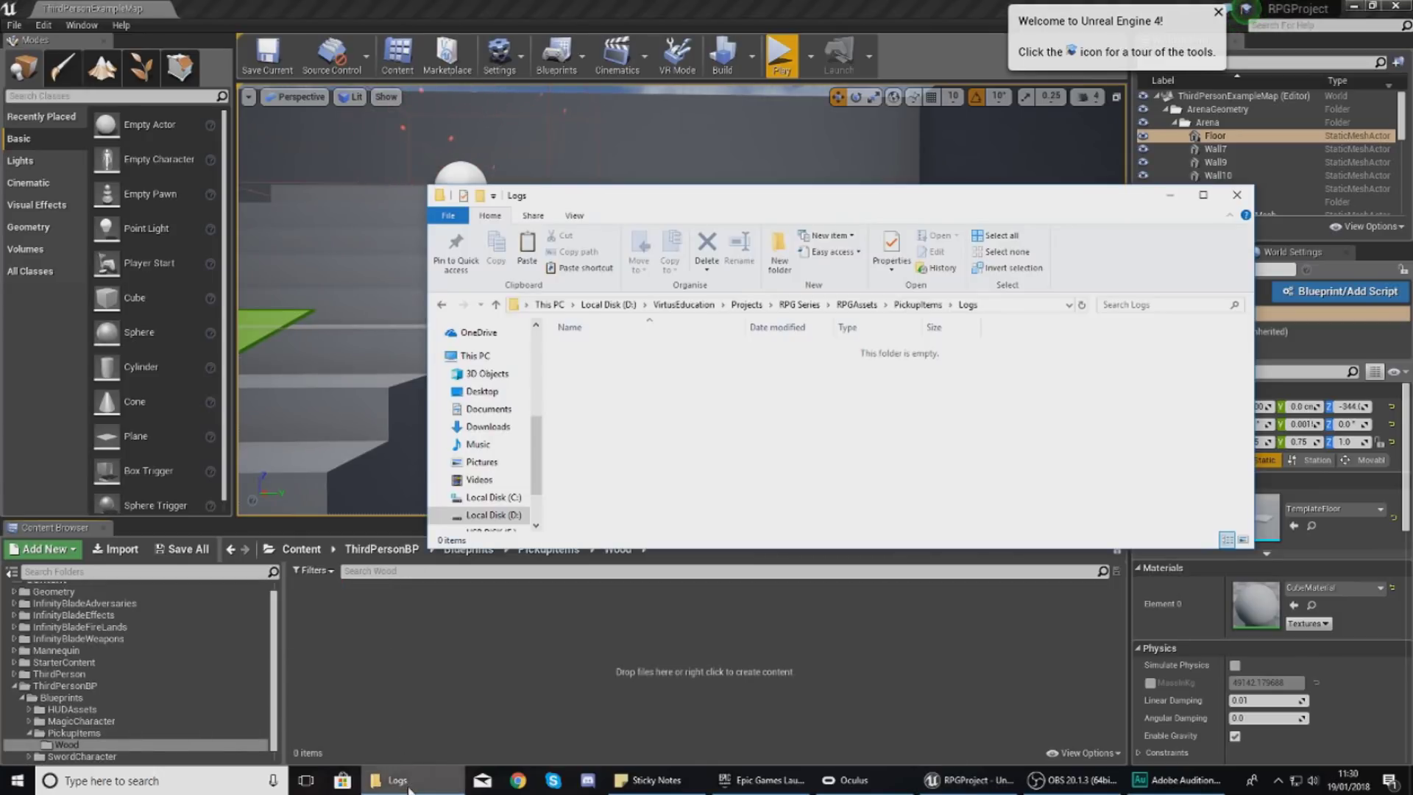
pyautogui.moveTo(895, 210); pyautogui.dragTo(872, 180)
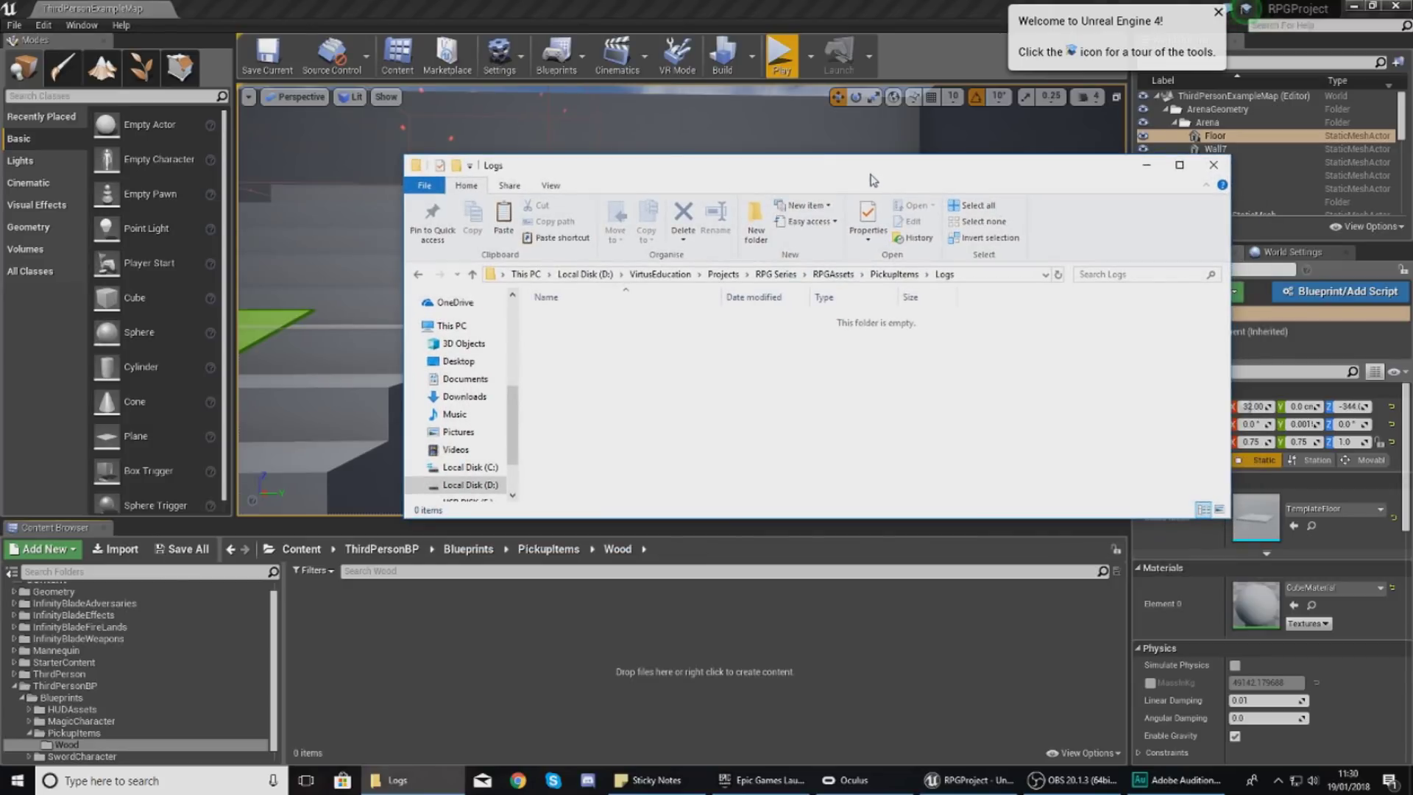
pyautogui.click(899, 275)
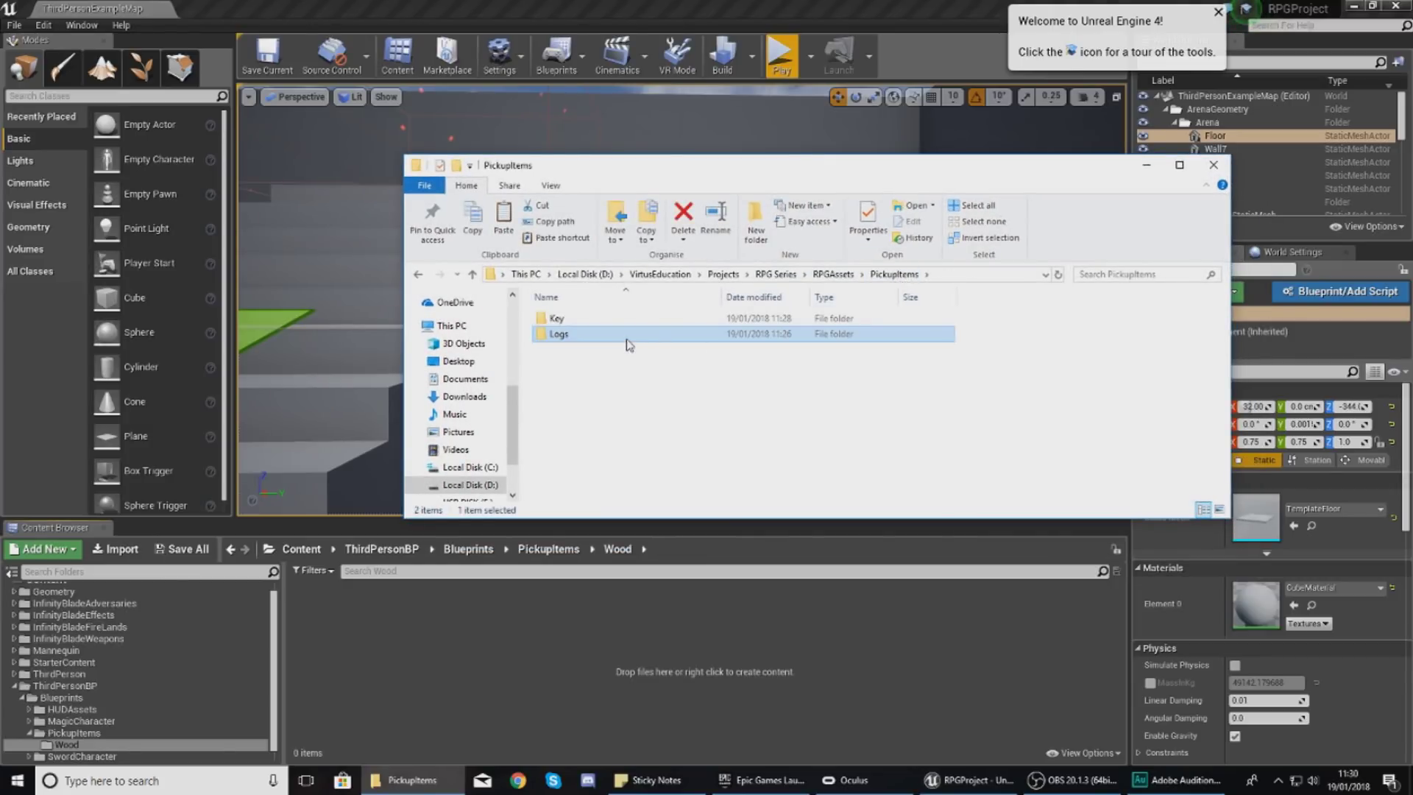
pyautogui.doubleClick(629, 344)
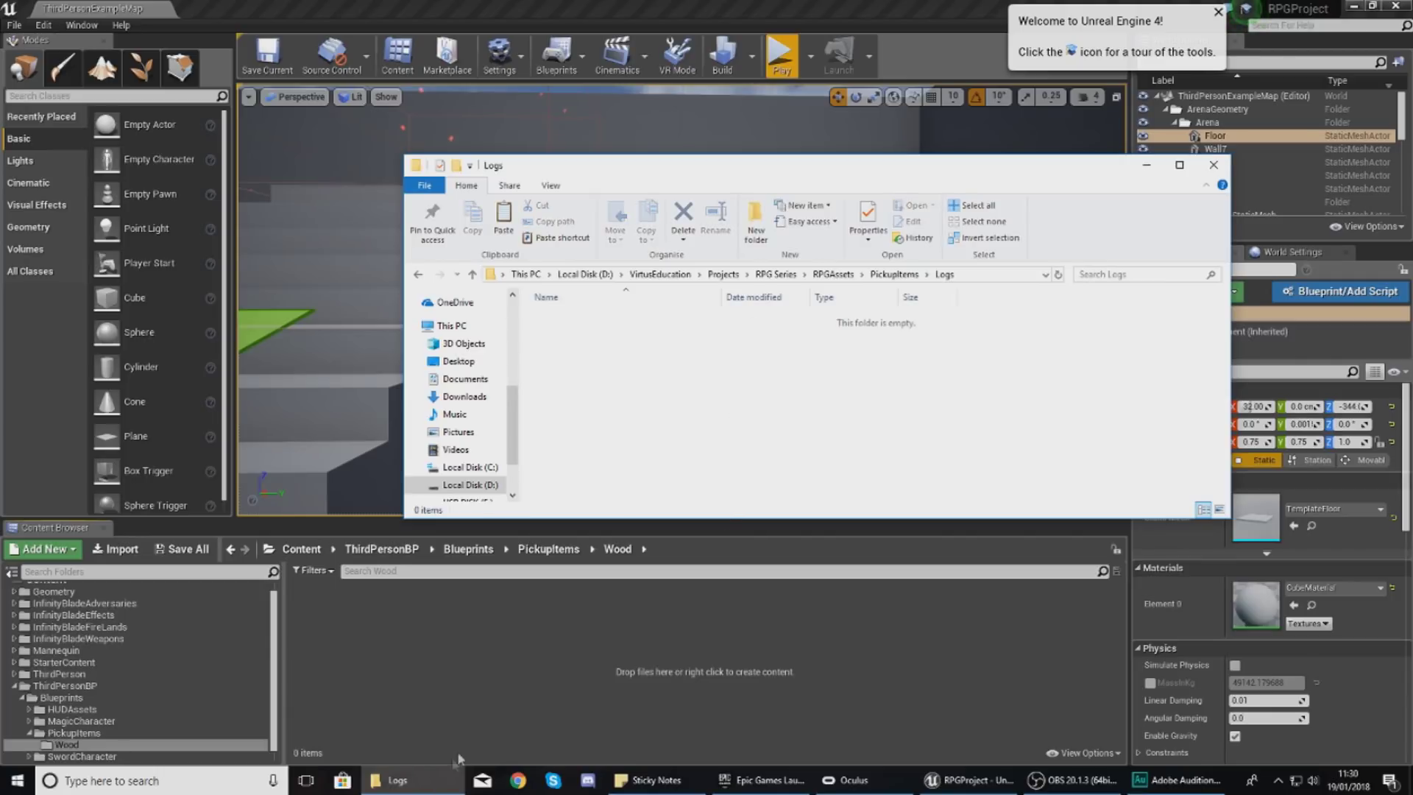
# Copy the Logs_Diffuse, Logs_Mesh and Logs_Normal files from a second File Explorer window into the Logs folder.
pyautogui.click(420, 784)
pyautogui.moveTo(434, 743); pyautogui.dragTo(434, 732)
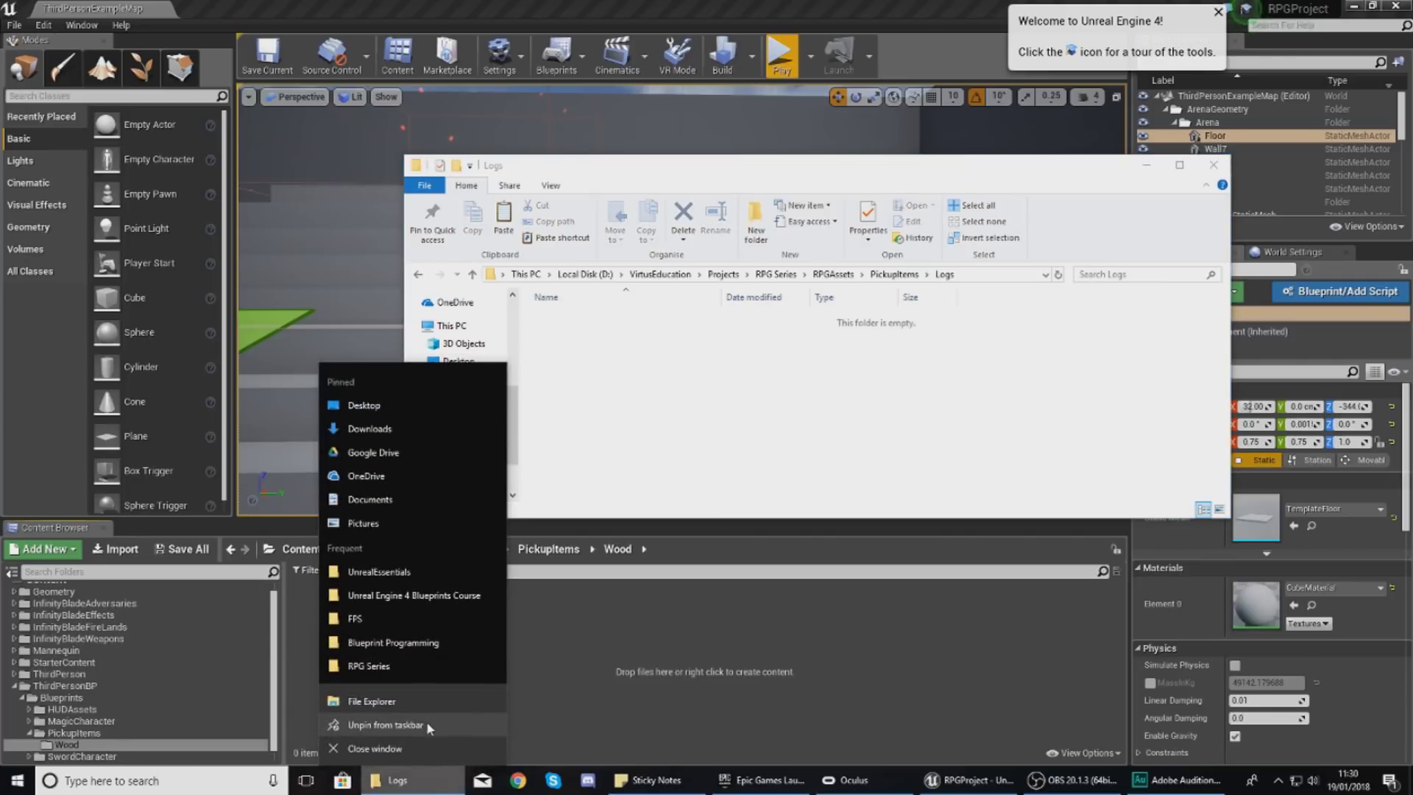
pyautogui.click(354, 703)
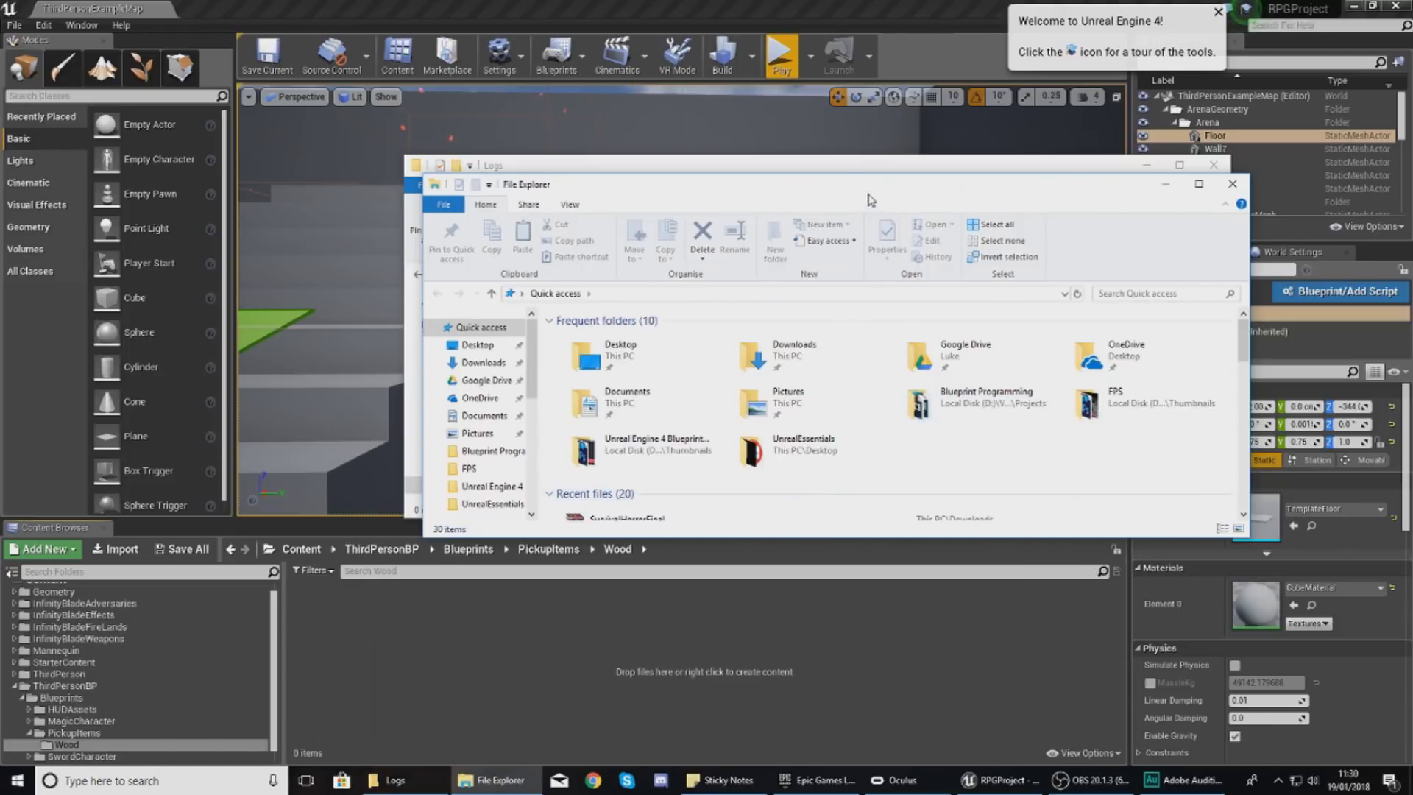
pyautogui.moveTo(868, 191); pyautogui.dragTo(1412, 243)
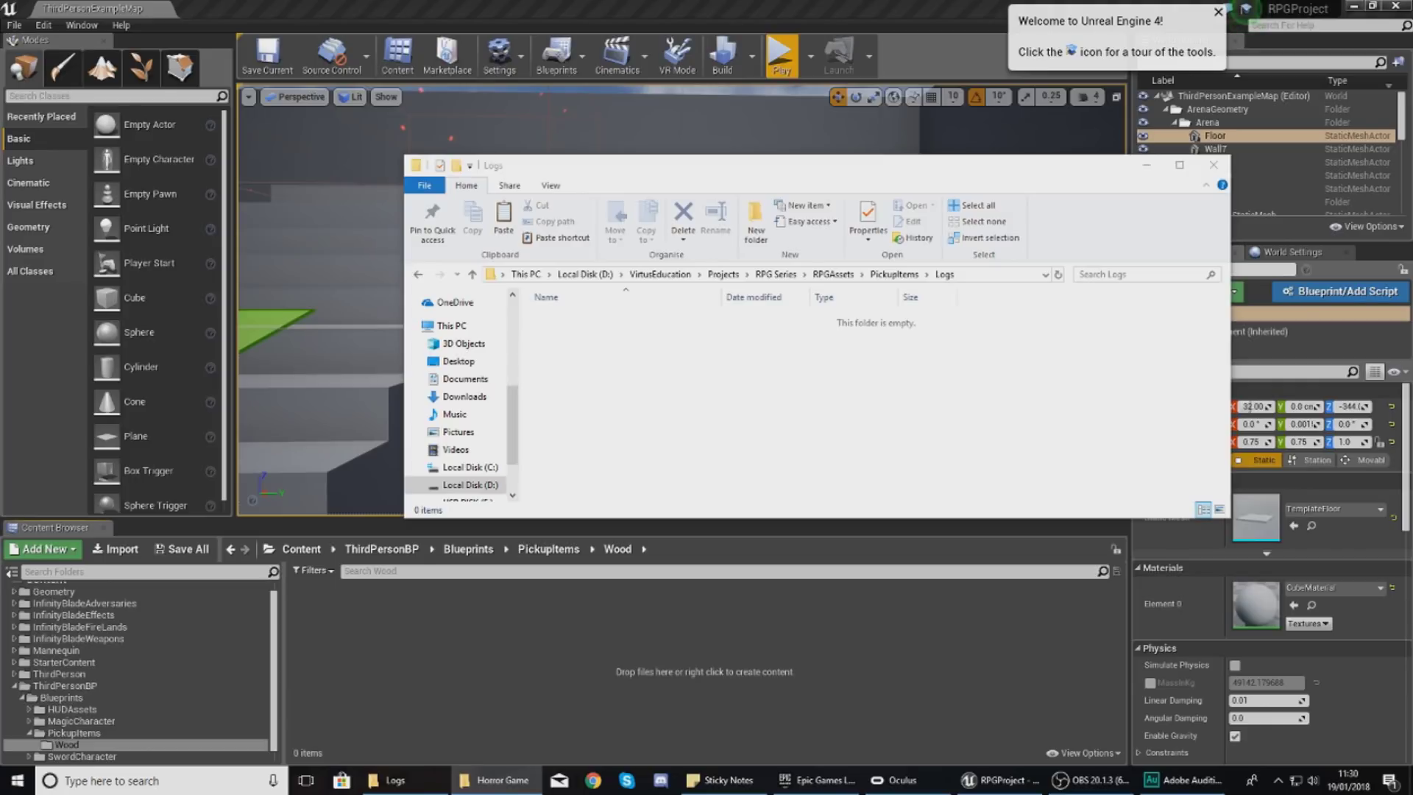
pyautogui.hotkey('ctrl', 'v')
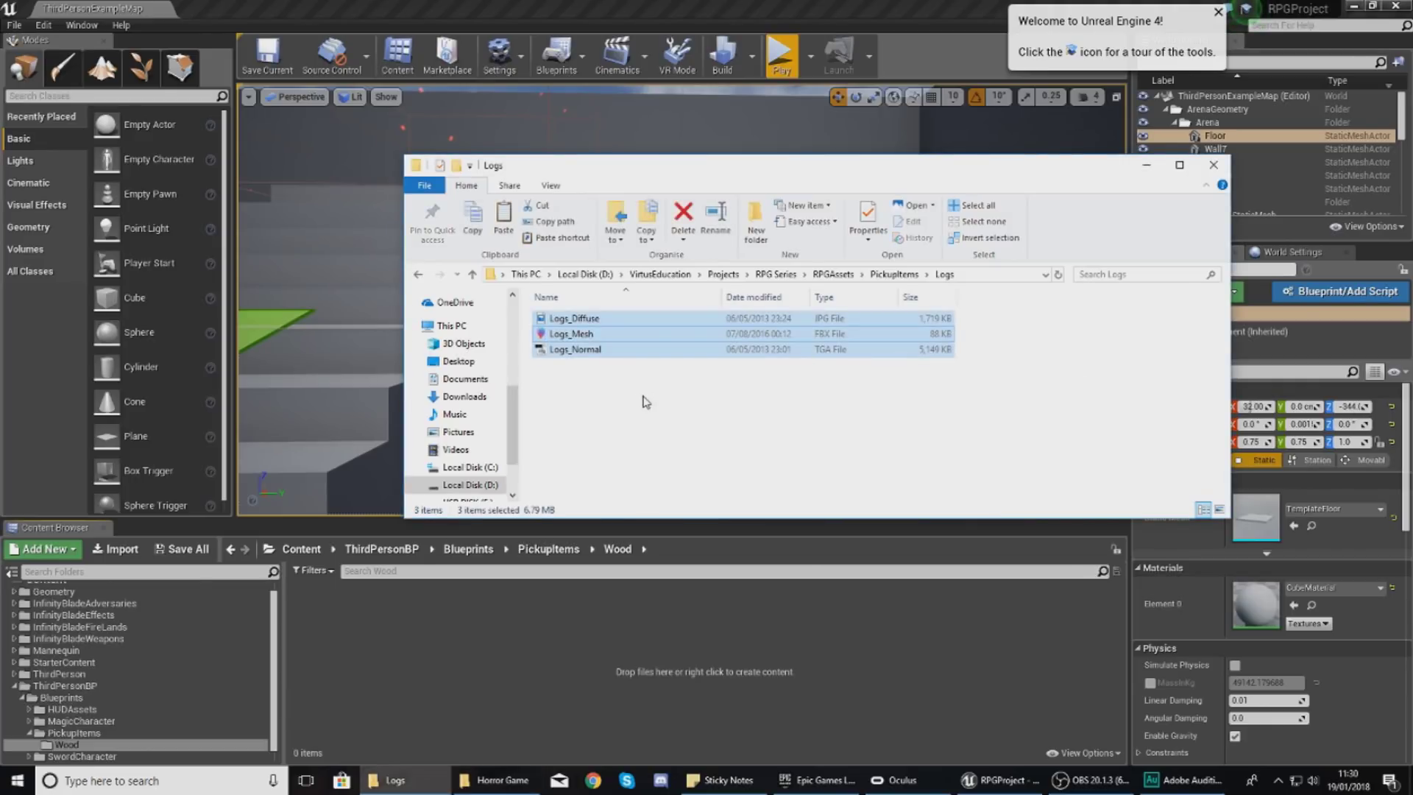
pyautogui.click(646, 394)
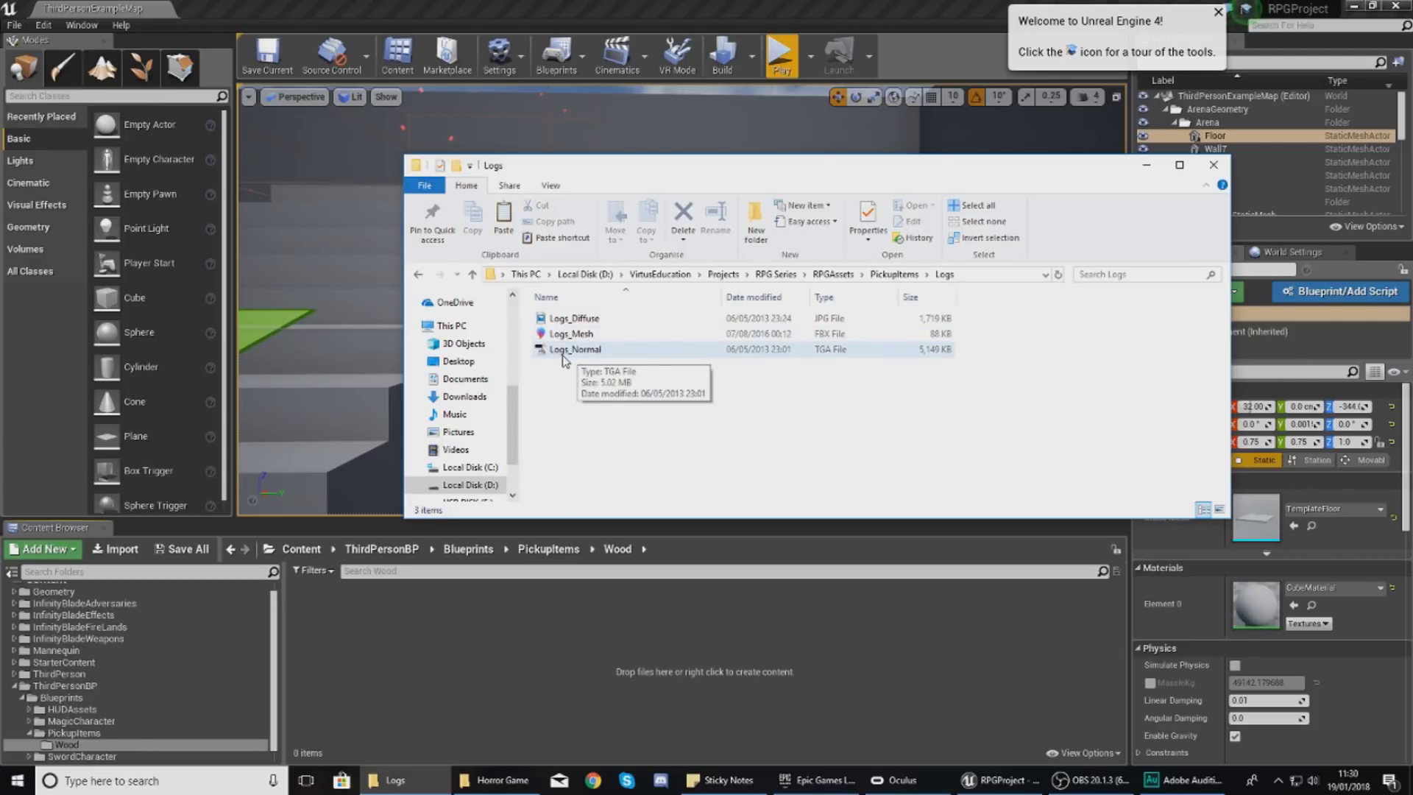
# Import Logs_Diffuse, Logs_Mesh and Logs_Normal into the project's Wood folder with the default FBX options, and dismiss the message log.
pyautogui.moveTo(563, 360); pyautogui.dragTo(388, 649)
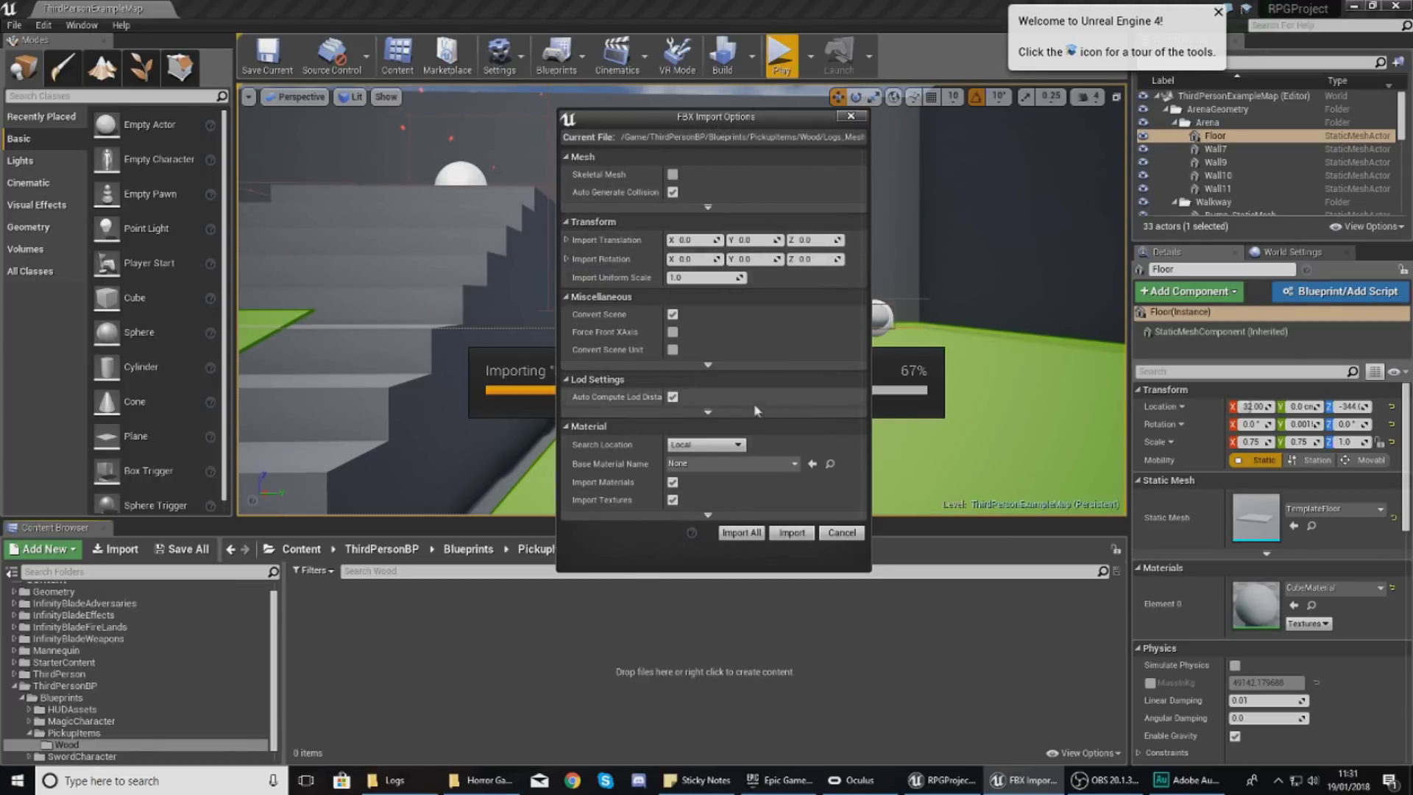
pyautogui.click(779, 533)
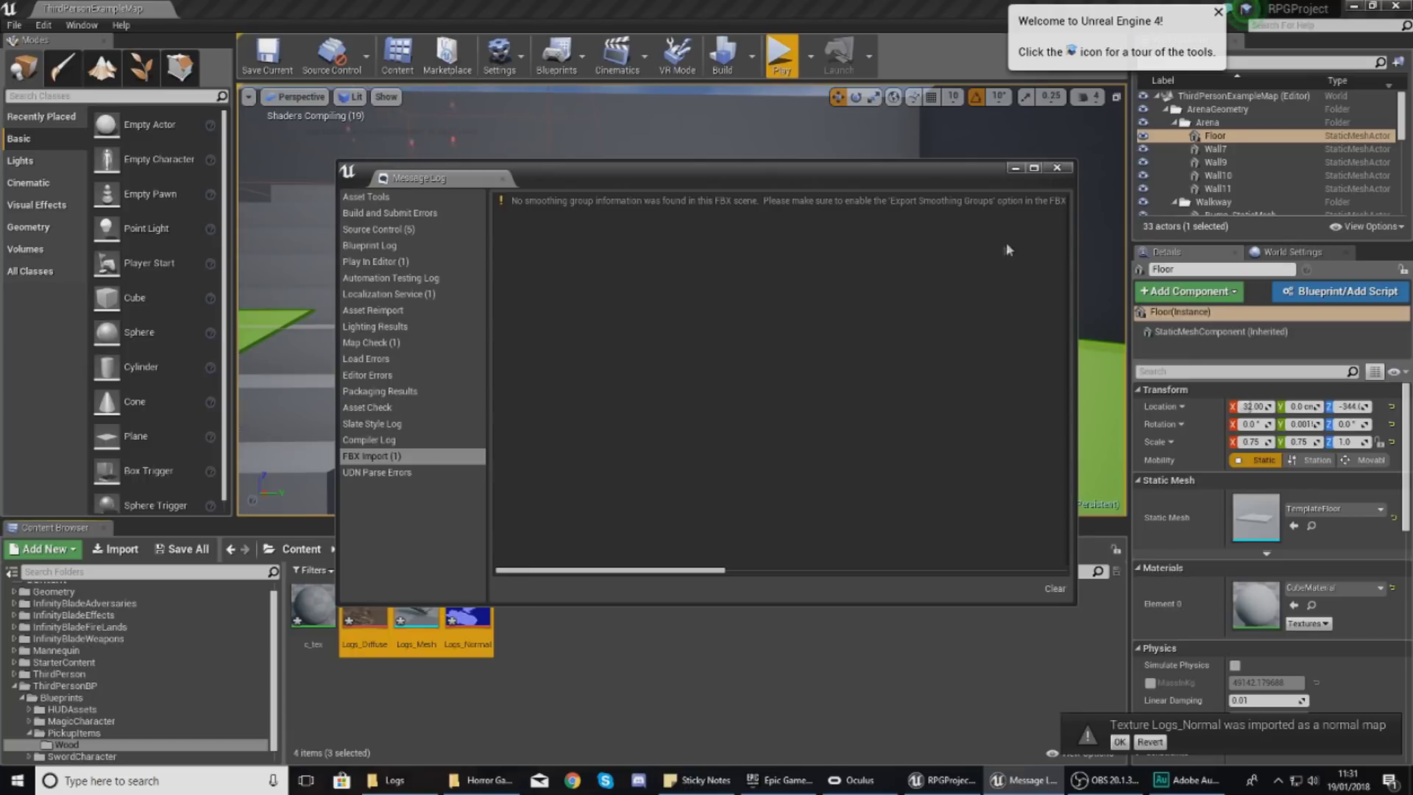
pyautogui.click(1057, 168)
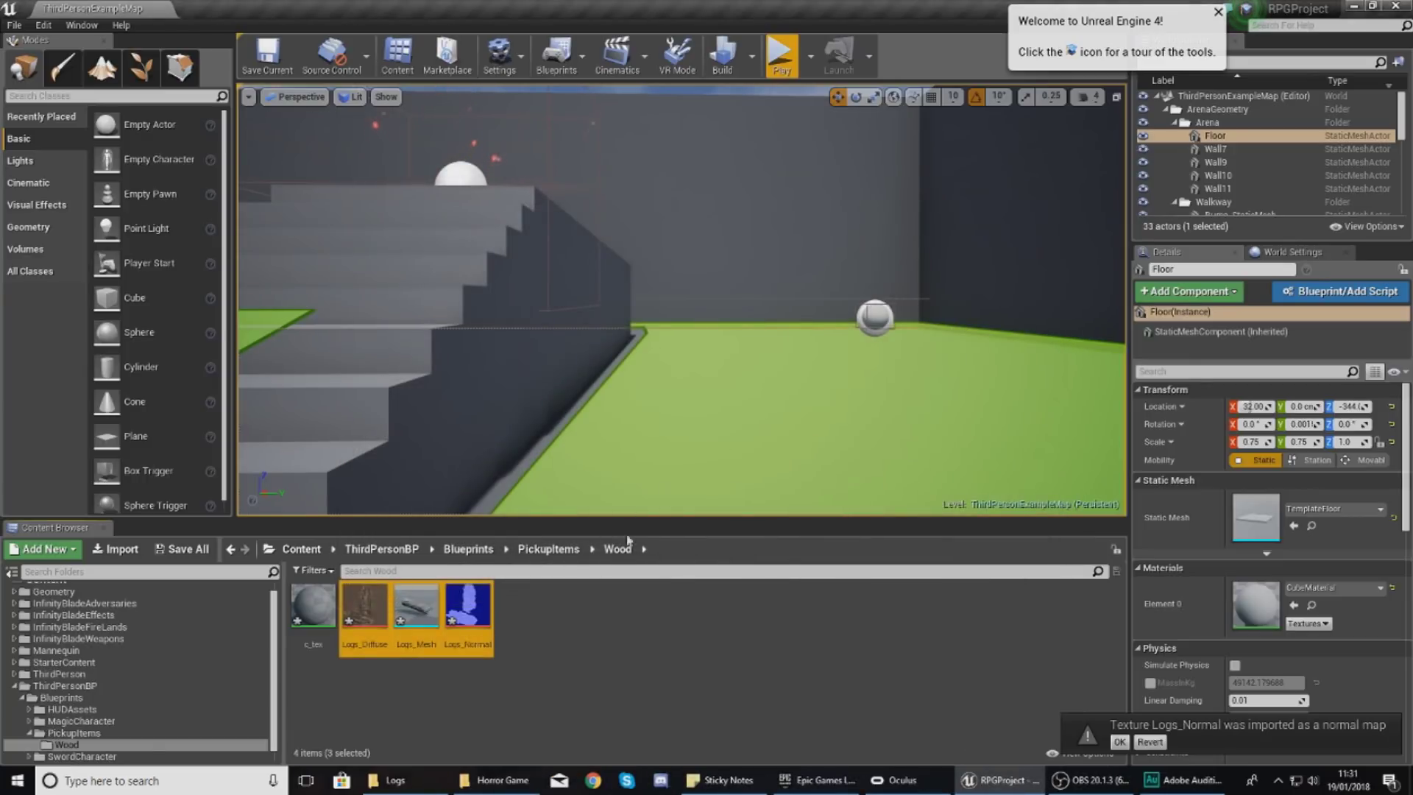
pyautogui.click(508, 676)
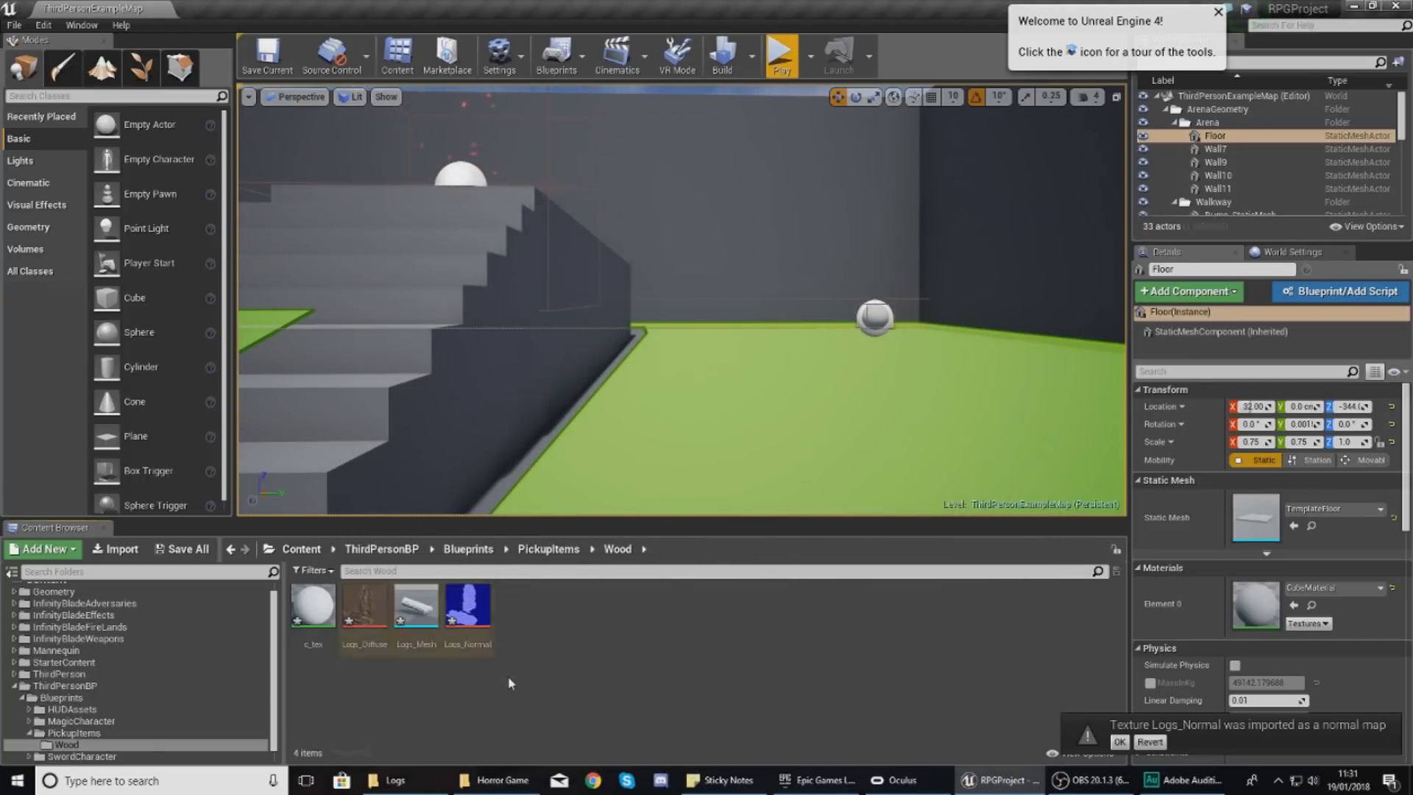
# Open the c_tex material and delete its existing texture node from the graph.
pyautogui.doubleClick(329, 642)
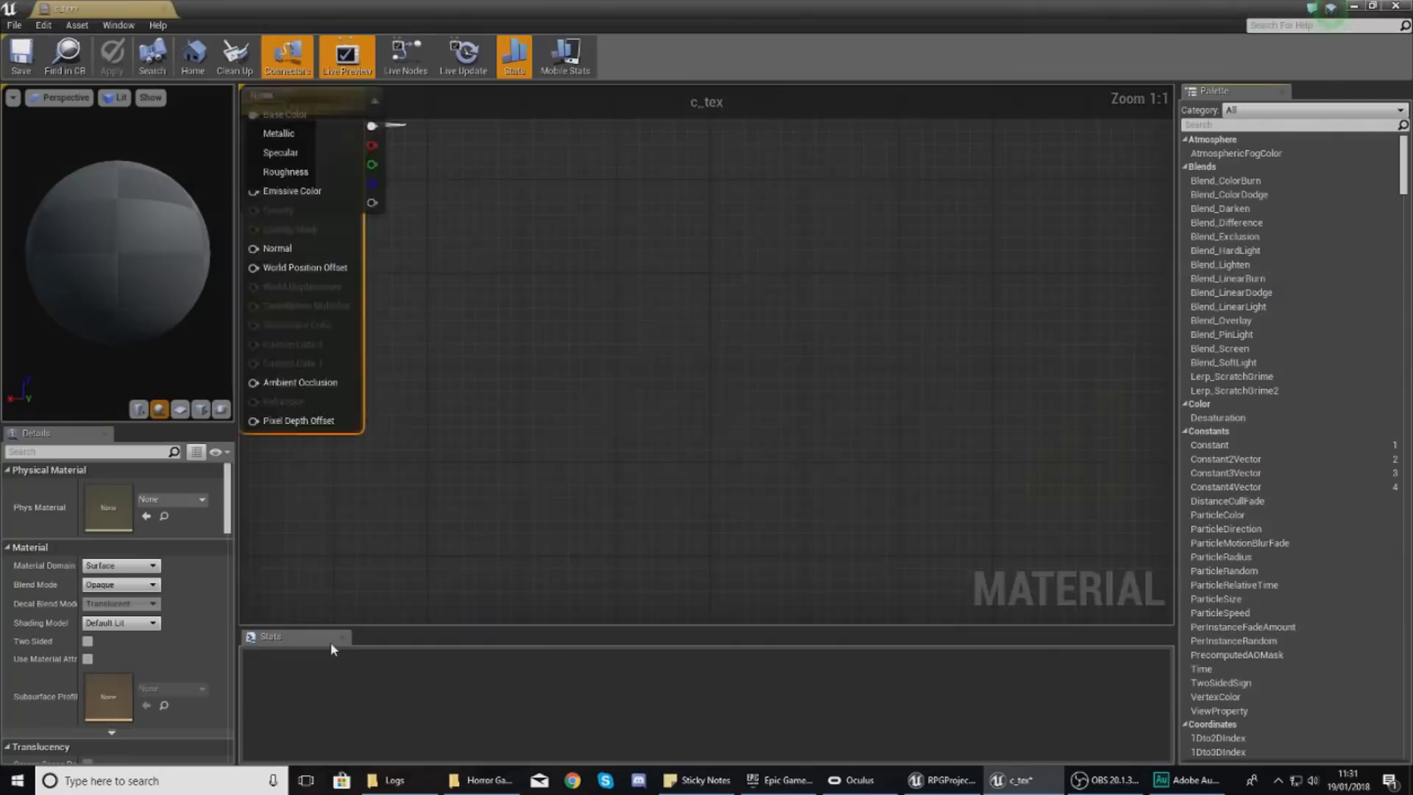
pyautogui.moveTo(786, 294); pyautogui.dragTo(431, 287)
pyautogui.moveTo(519, 366); pyautogui.dragTo(755, 514, button='right')
pyautogui.click(748, 415)
pyautogui.click(618, 402)
pyautogui.press('Delete')
# Move the material editor clear of the Content Browser and add a Texture Sample node using Logs_Diffuse to the c_tex graph.
pyautogui.moveTo(742, 5); pyautogui.dragTo(944, 393)
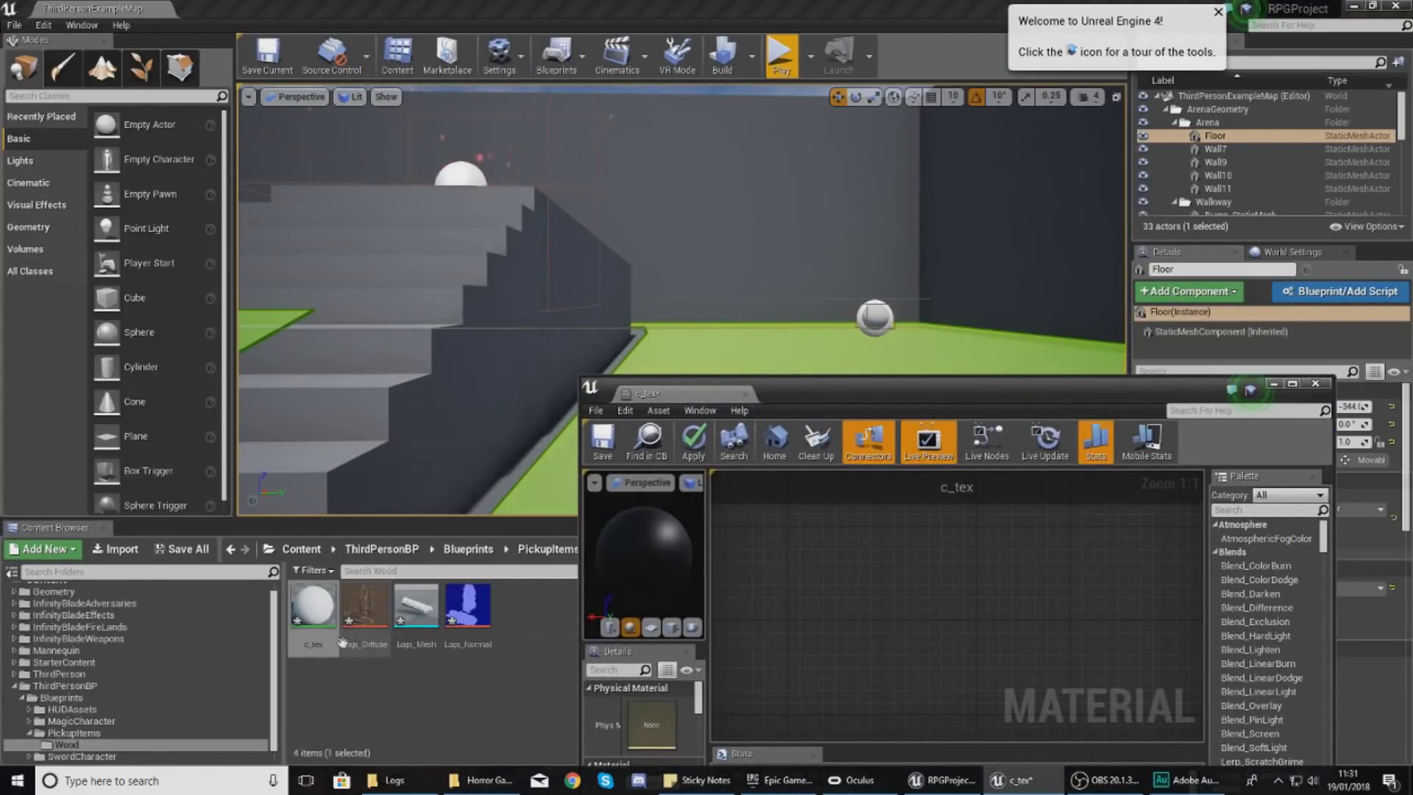
pyautogui.rightClick(426, 681)
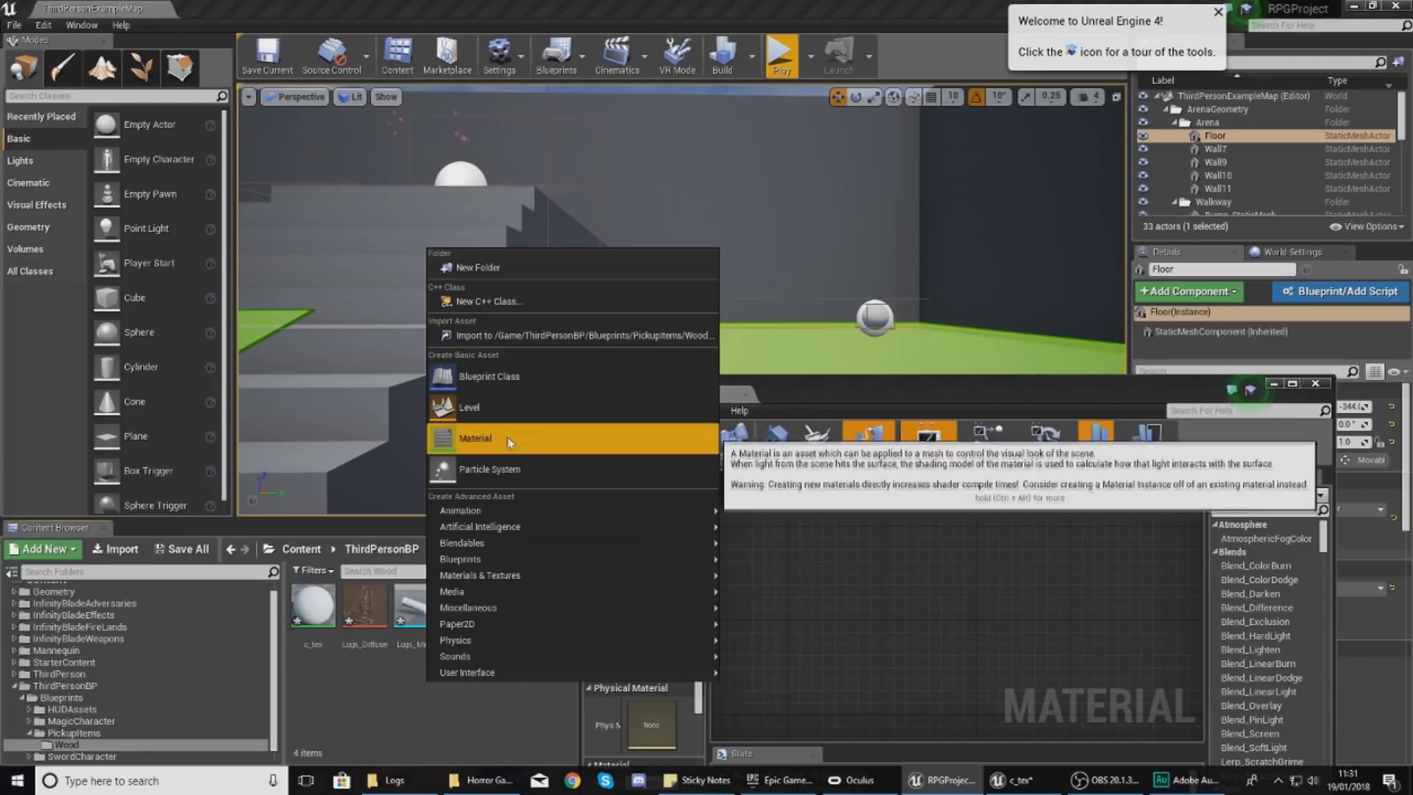
pyautogui.click(357, 637)
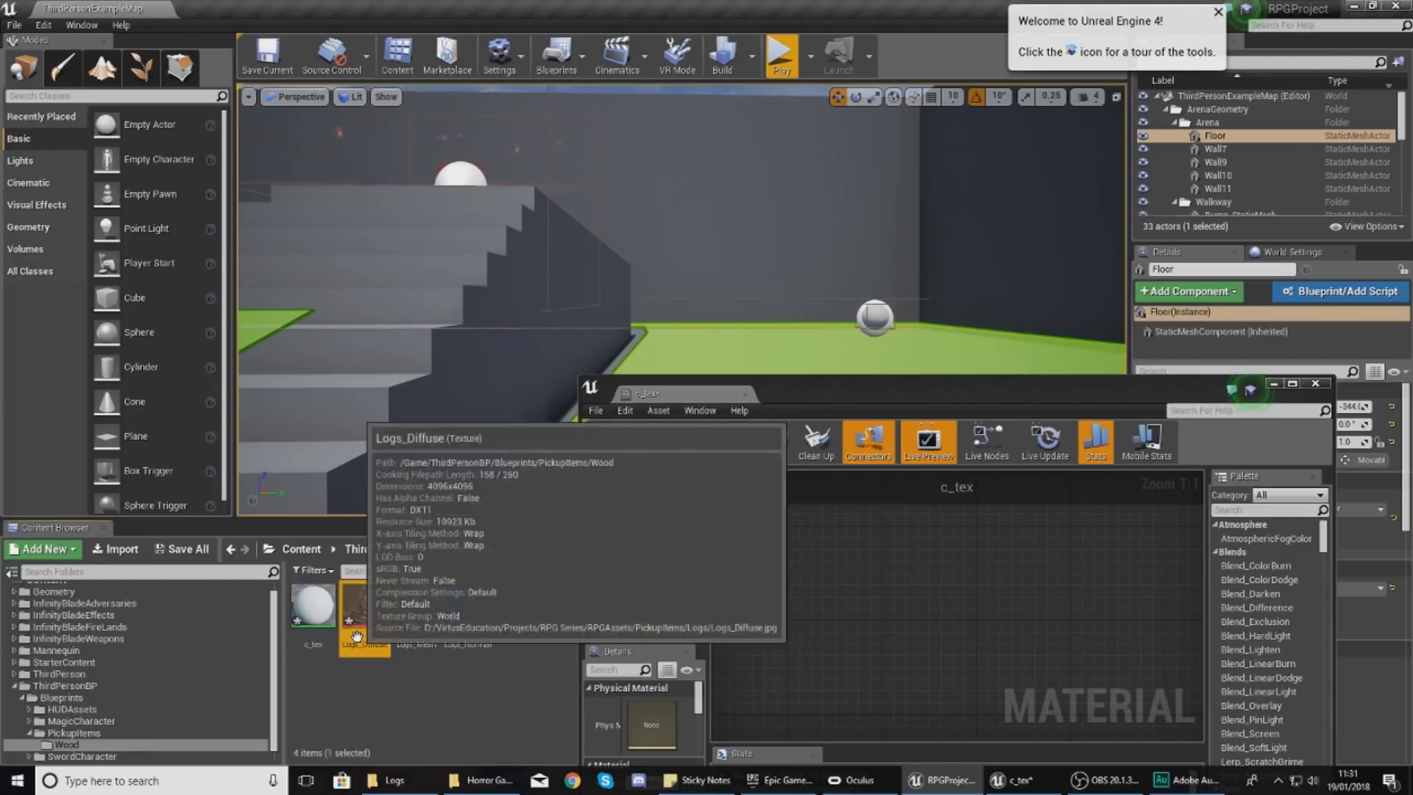
pyautogui.click(883, 388)
pyautogui.moveTo(883, 386); pyautogui.dragTo(811, 146)
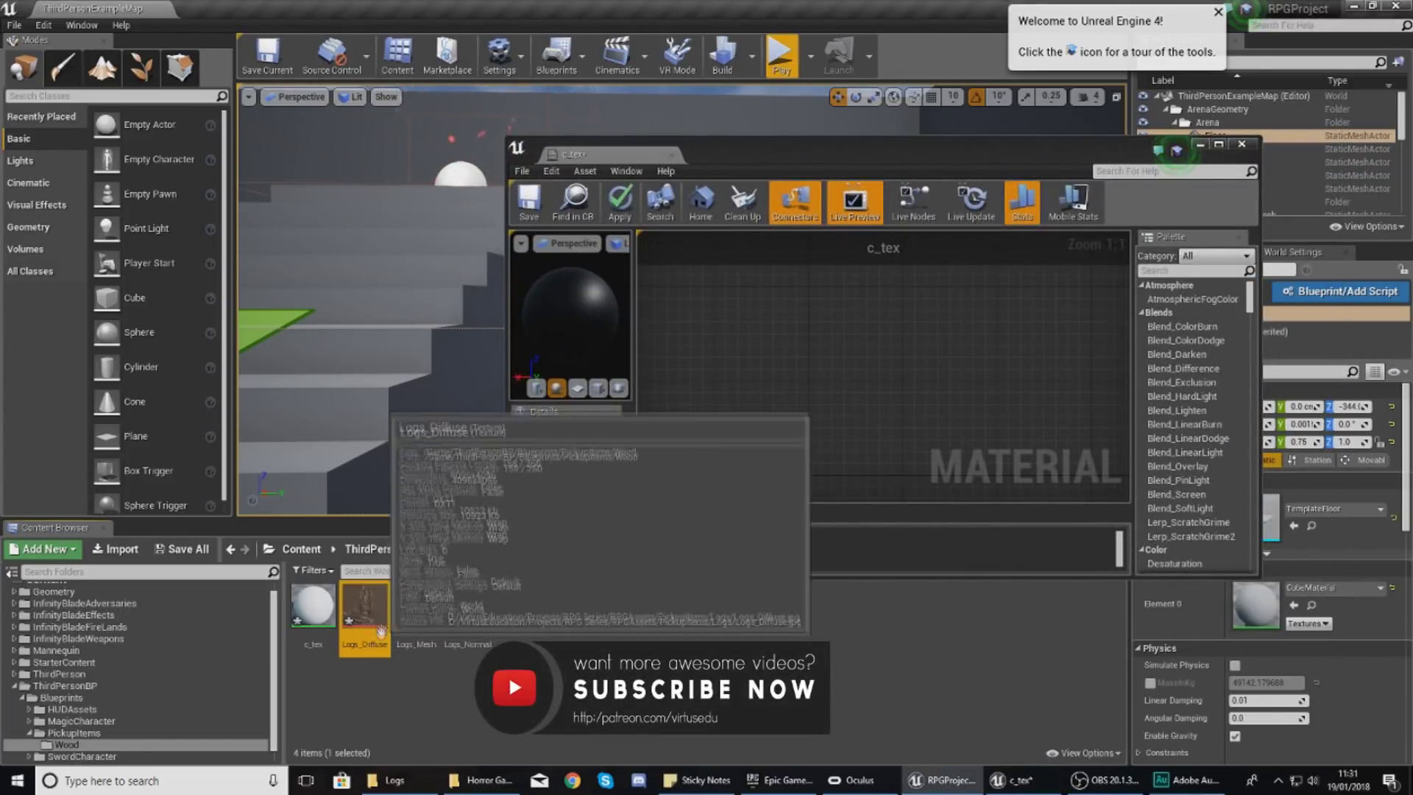
pyautogui.moveTo(1053, 391); pyautogui.dragTo(798, 265, button='right')
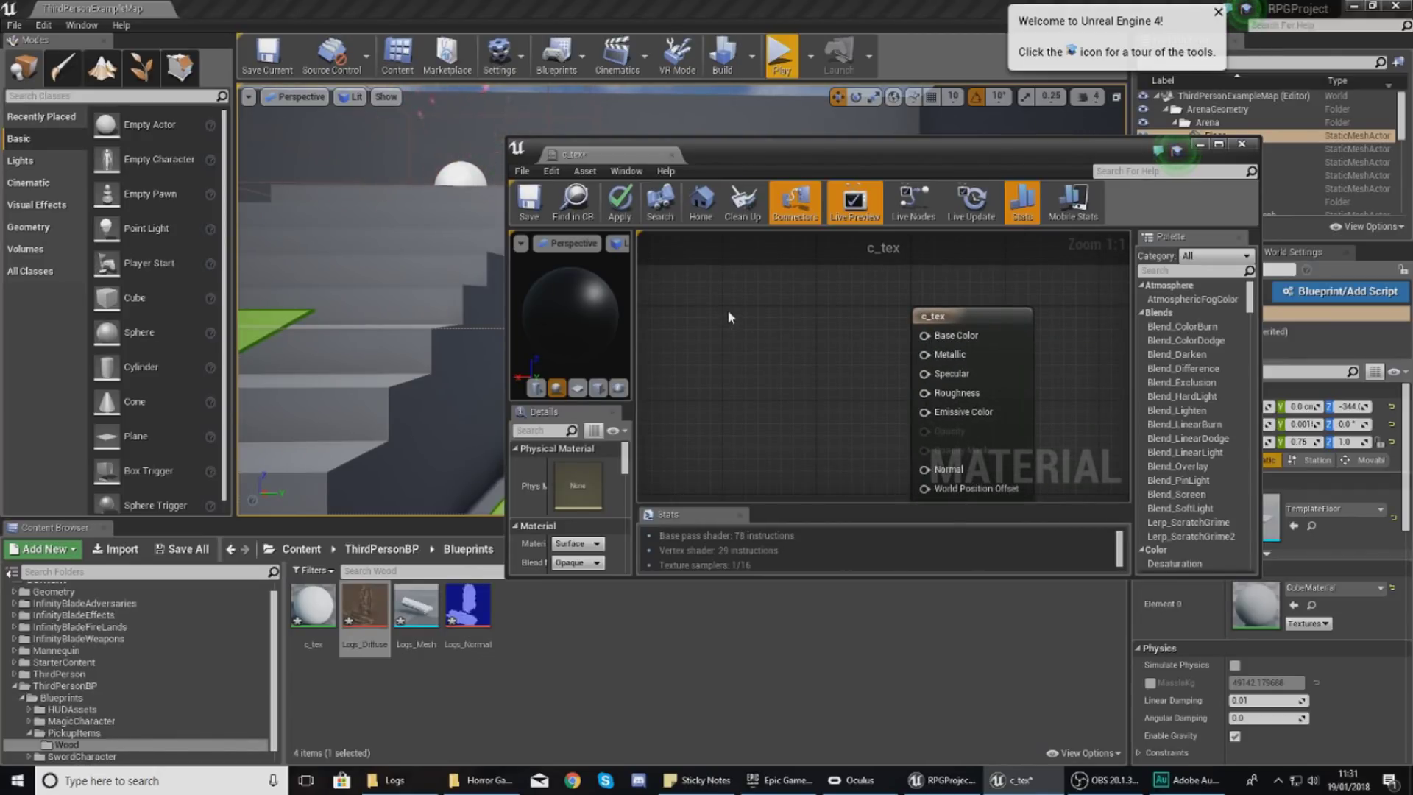
pyautogui.press('t')
pyautogui.click(729, 313)
pyautogui.moveTo(777, 402); pyautogui.dragTo(691, 325)
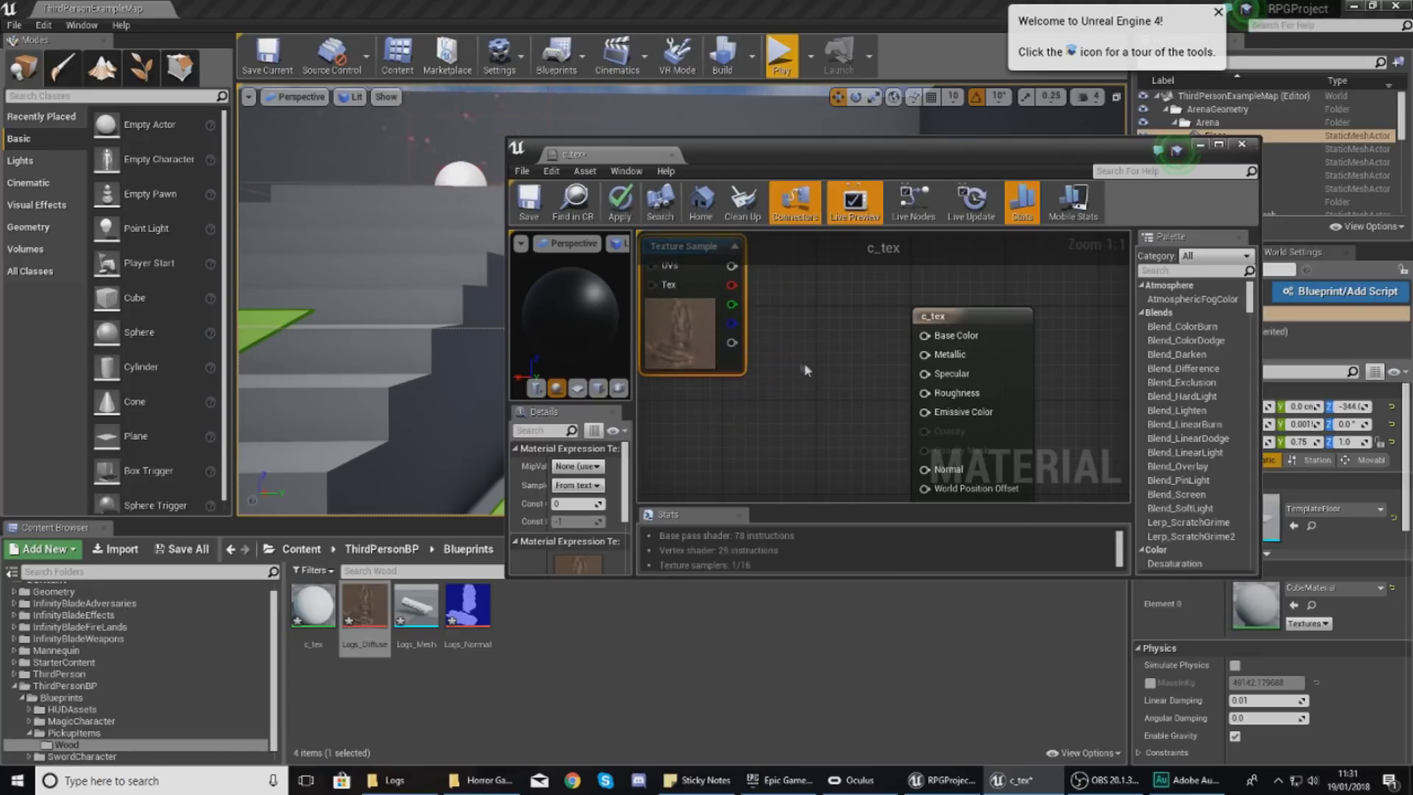
pyautogui.moveTo(801, 362); pyautogui.dragTo(835, 411, button='right')
pyautogui.rightClick(846, 336)
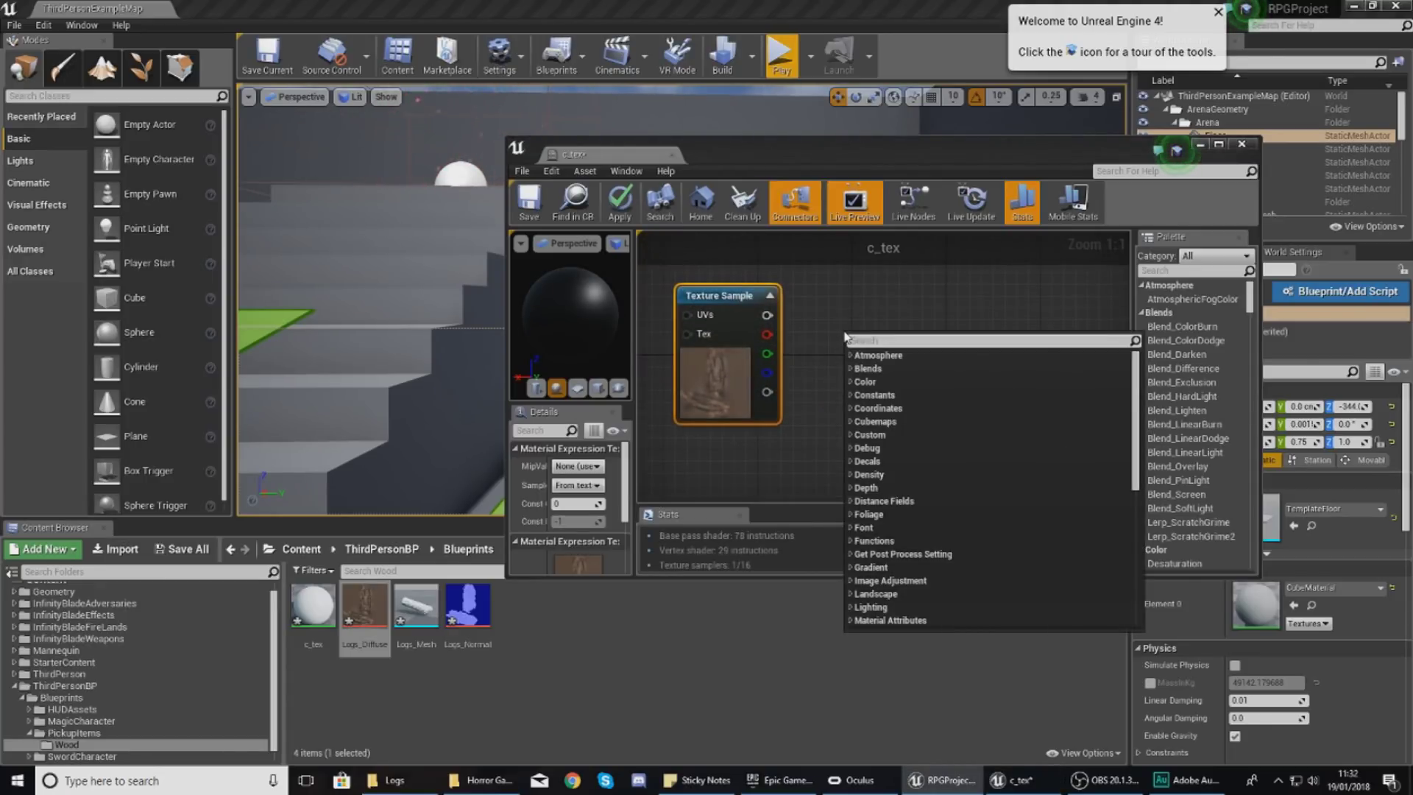
pyautogui.write('texture')
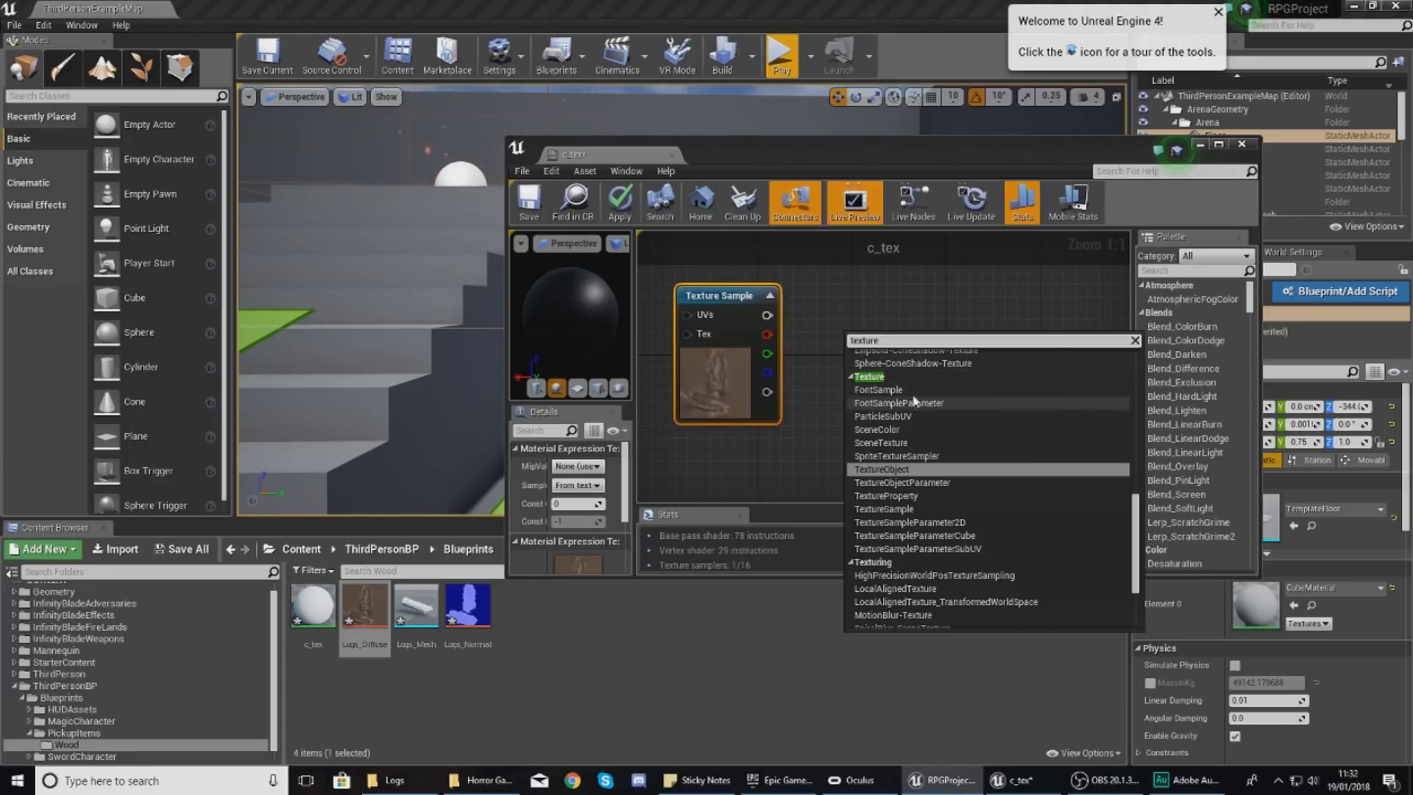
pyautogui.click(868, 297)
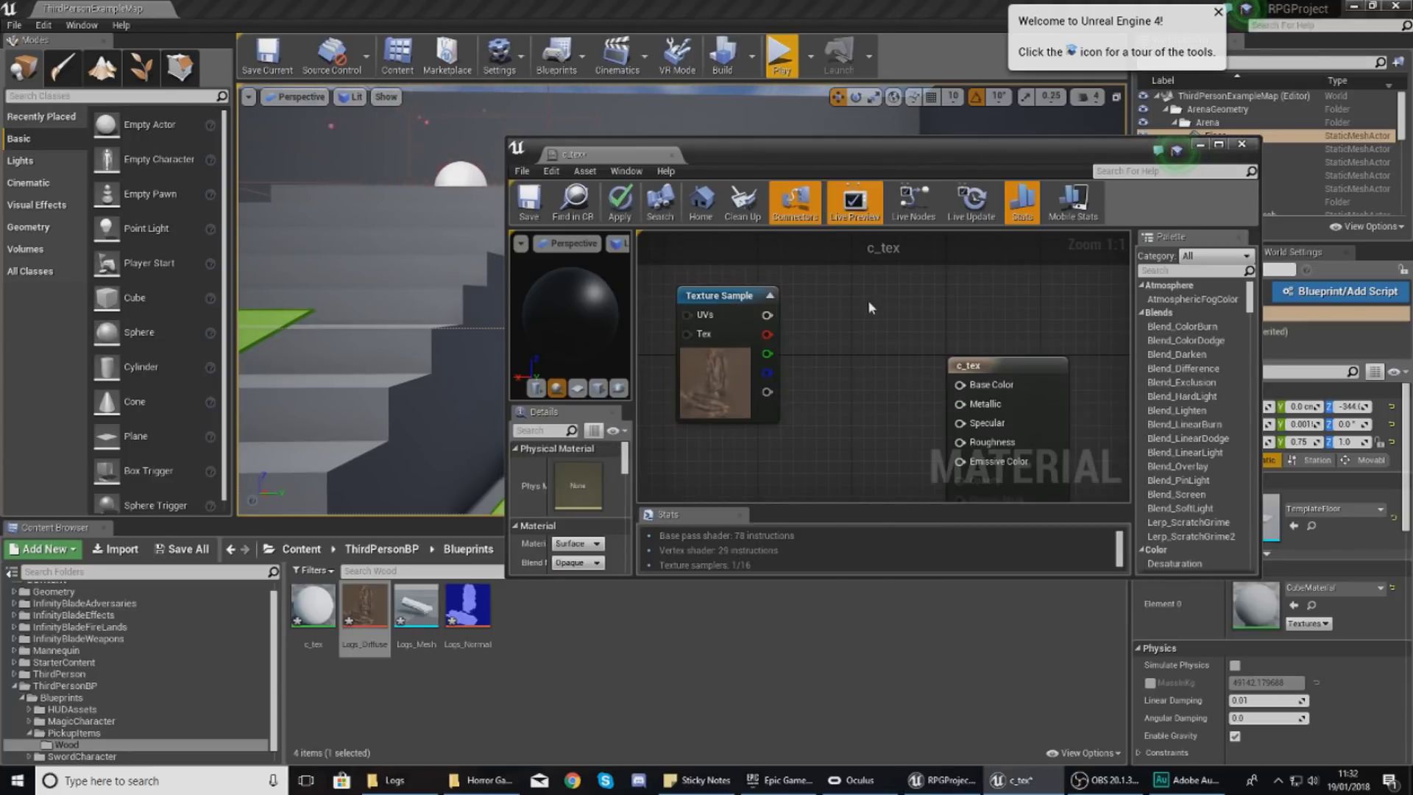
# Connect the Logs_Diffuse sample's main output to the material's Base Color and maximise the material editor.
pyautogui.moveTo(766, 315); pyautogui.dragTo(946, 398)
pyautogui.moveTo(755, 416); pyautogui.dragTo(719, 381)
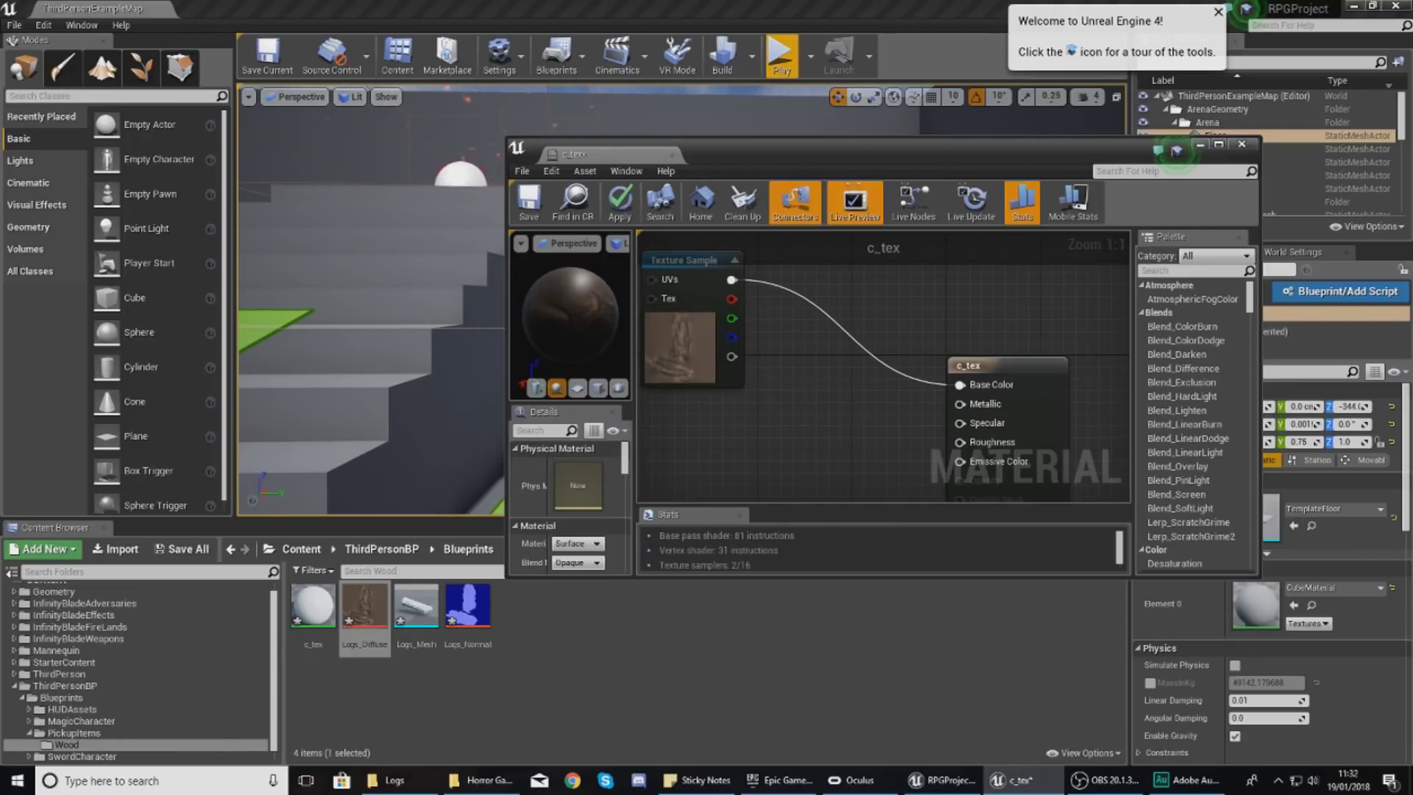
pyautogui.doubleClick(757, 150)
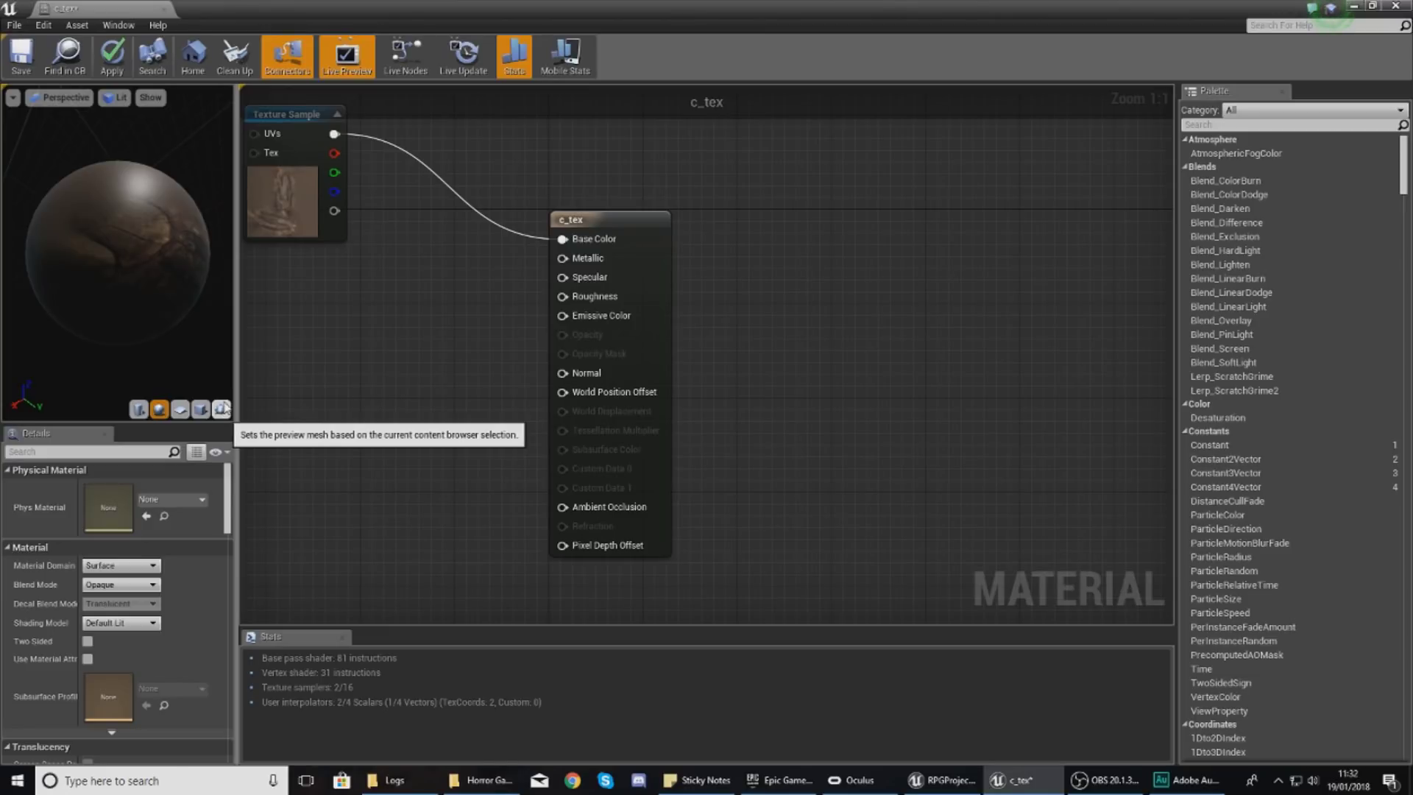
# Set Logs_Mesh as the c_tex material's preview mesh and examine the diffuse texture on it.
pyautogui.moveTo(430, 6); pyautogui.dragTo(502, 119)
pyautogui.click(400, 599)
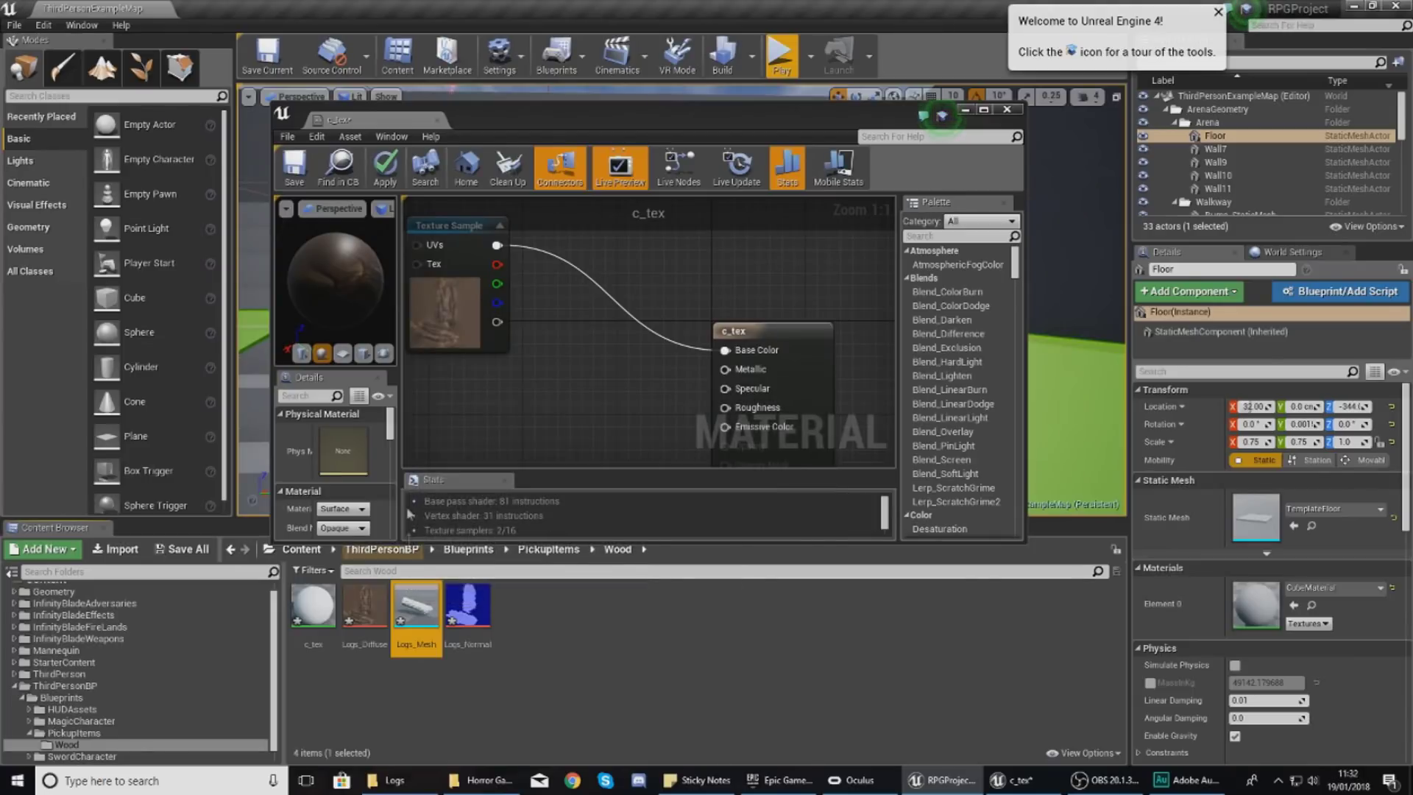
pyautogui.click(384, 355)
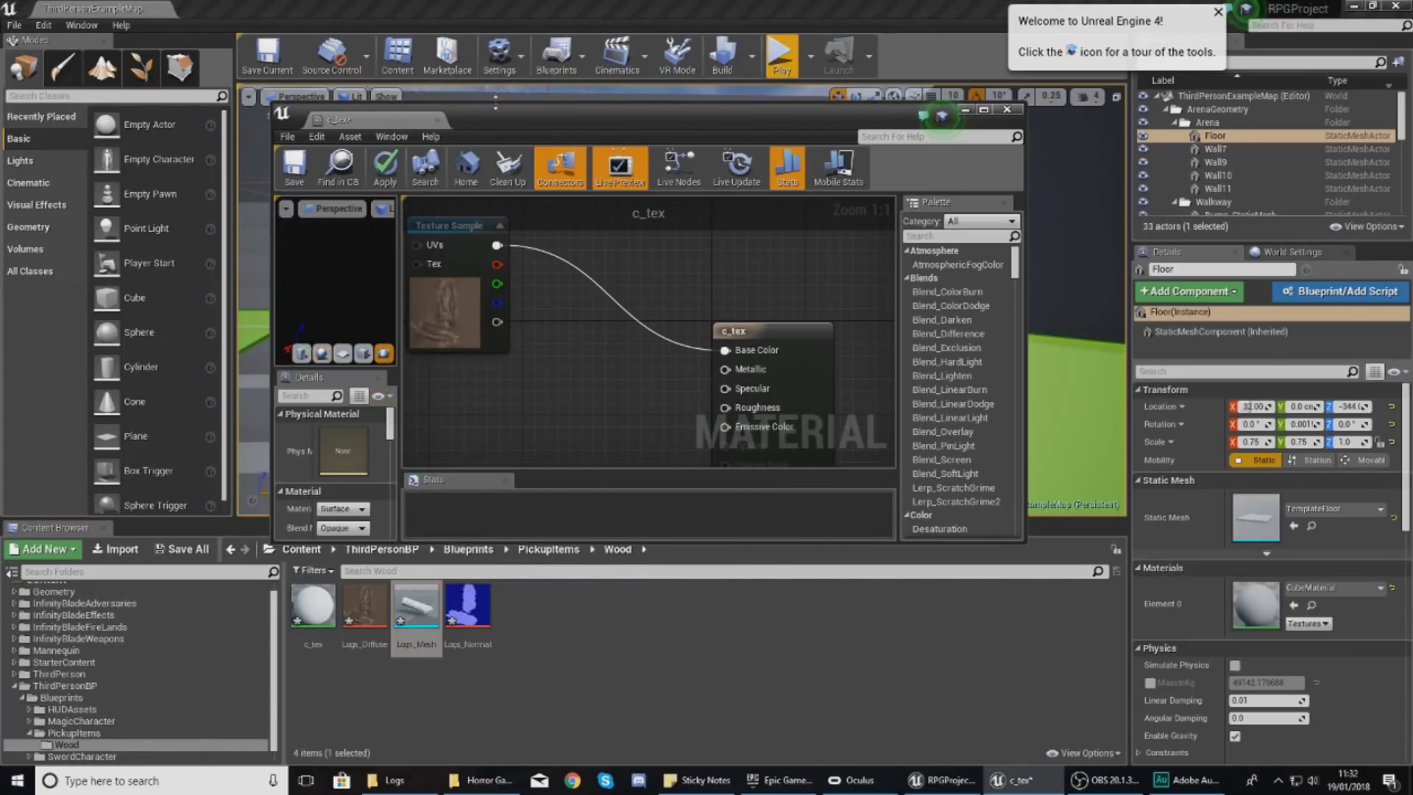
pyautogui.doubleClick(494, 122)
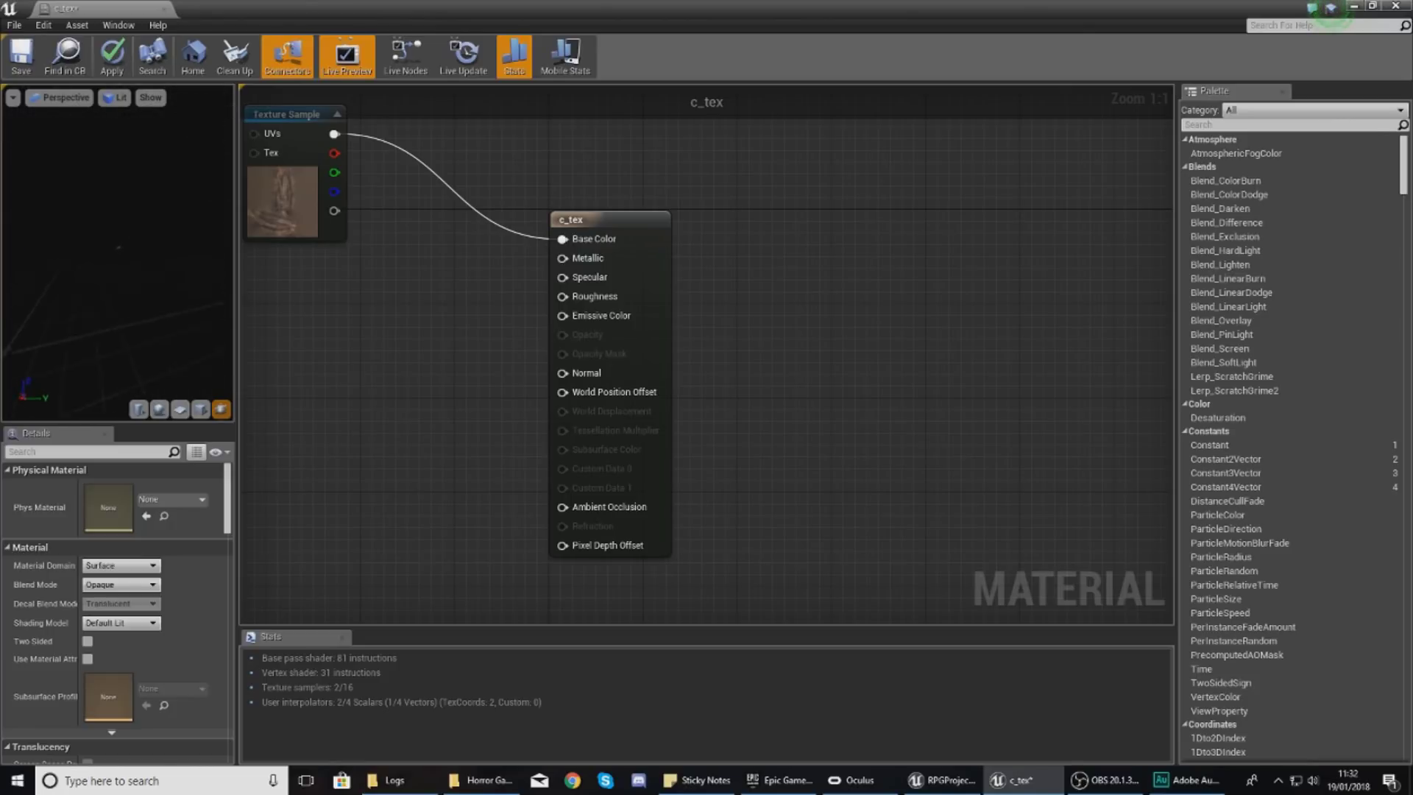
pyautogui.scroll(8, 135, 332)
pyautogui.moveTo(142, 230); pyautogui.dragTo(125, 259)
# Add a Logs_Normal texture sample connected to the material's Normal input, and close the c_tex editor, applying the changes.
pyautogui.doubleClick(402, 8)
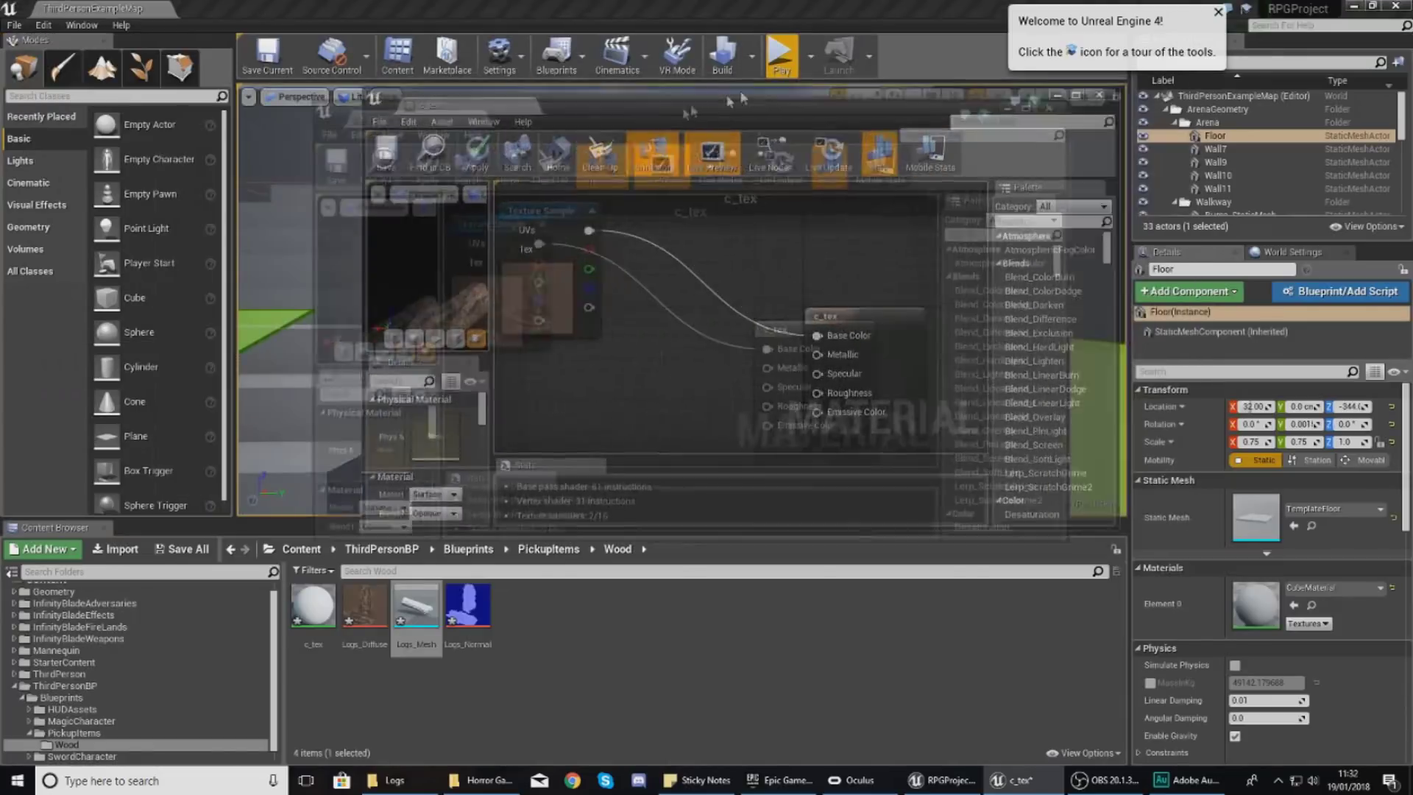
pyautogui.moveTo(468, 605); pyautogui.dragTo(537, 343)
pyautogui.moveTo(630, 373); pyautogui.dragTo(703, 423)
pyautogui.moveTo(599, 422); pyautogui.dragTo(543, 435)
pyautogui.click(516, 327)
pyautogui.moveTo(364, 295); pyautogui.dragTo(385, 294)
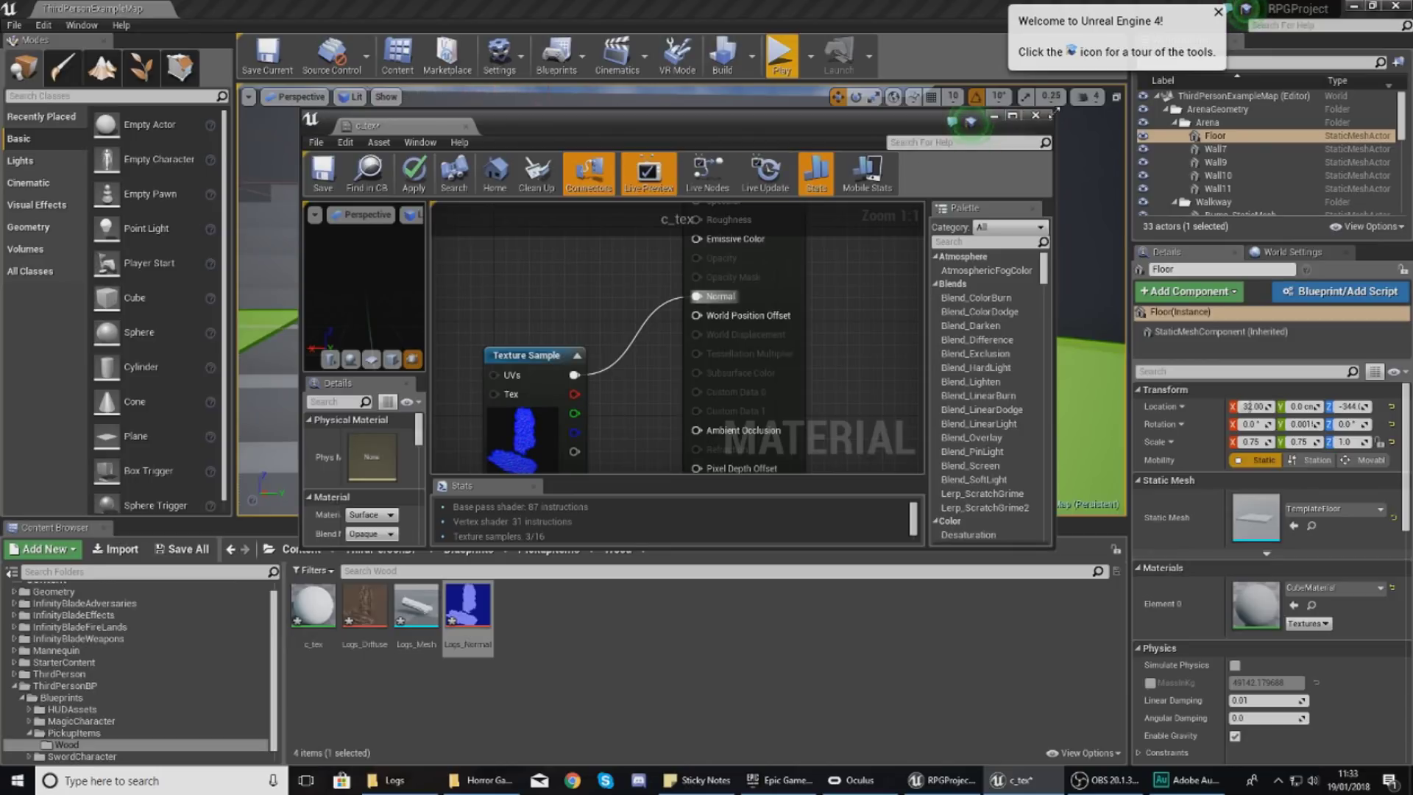
pyautogui.click(1037, 118)
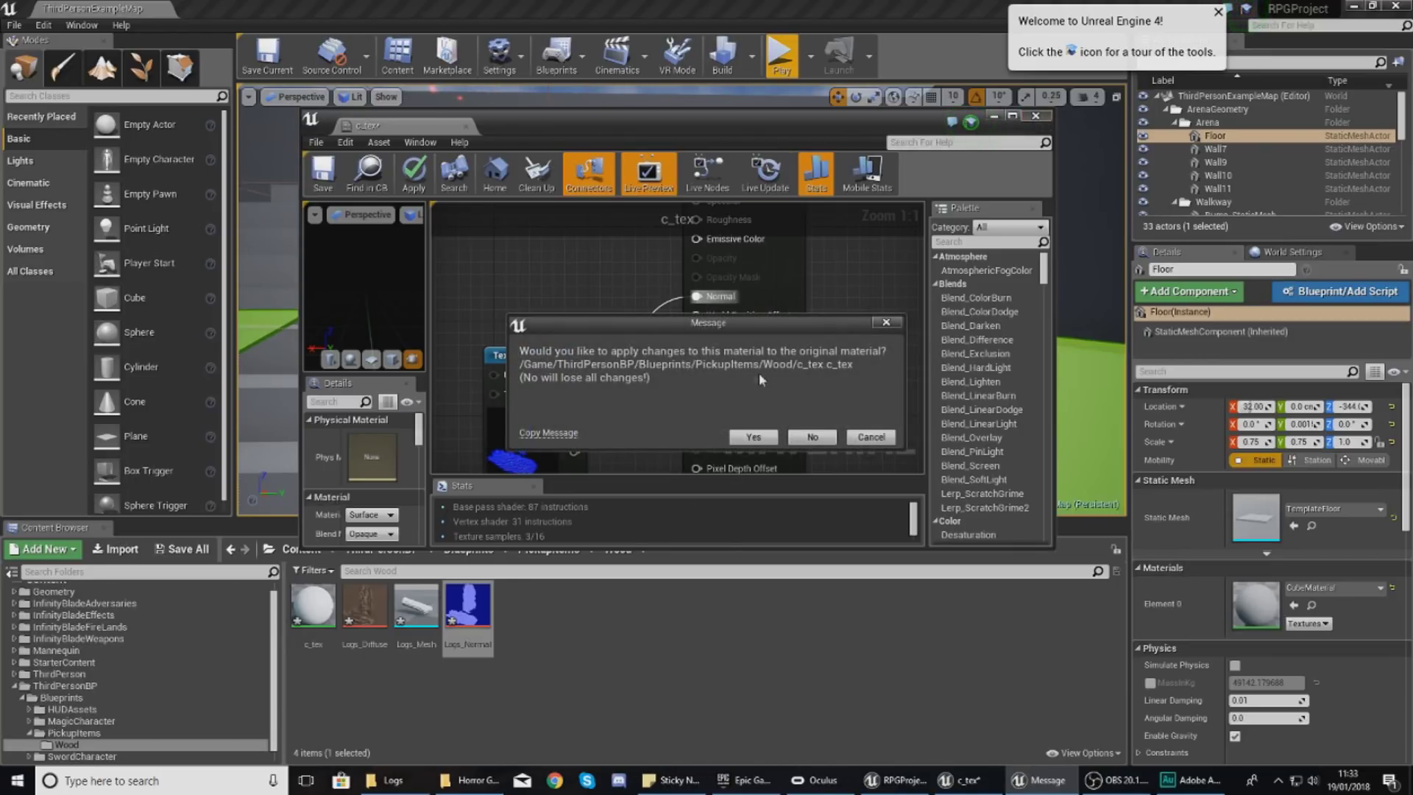
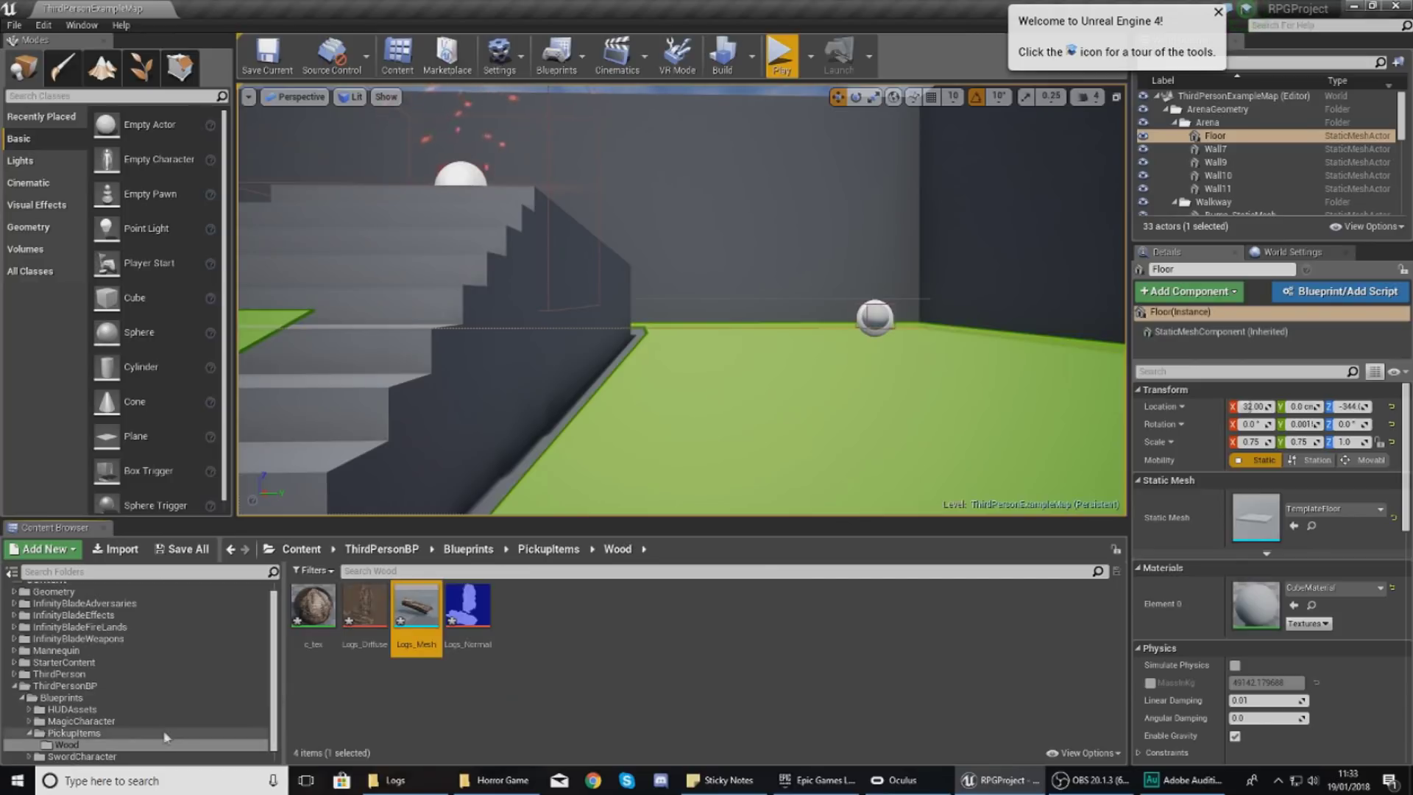
# Open the WoodPickup blueprint from the PickupItems folder, maximise its editor and show its 3D viewport.
pyautogui.doubleClick(351, 649)
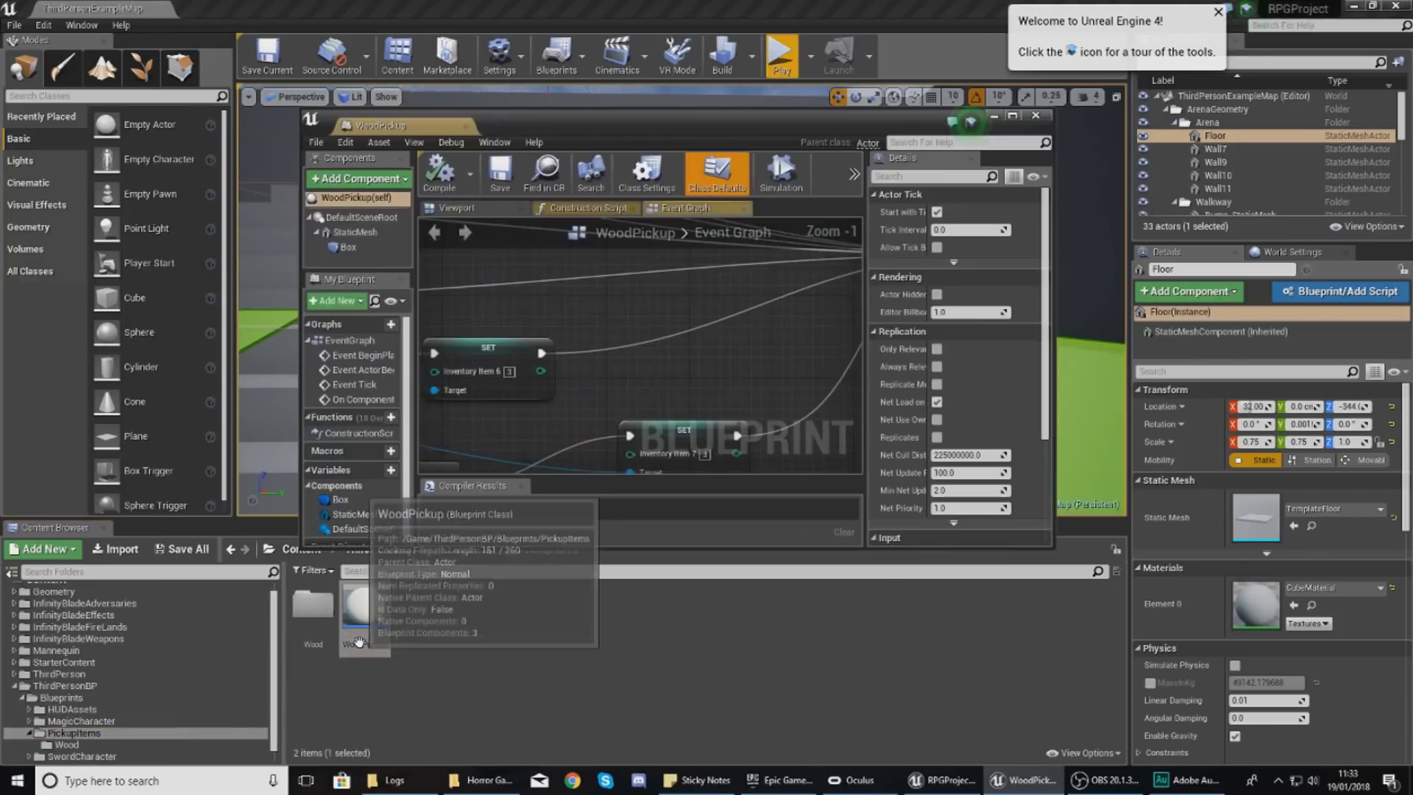
pyautogui.doubleClick(819, 126)
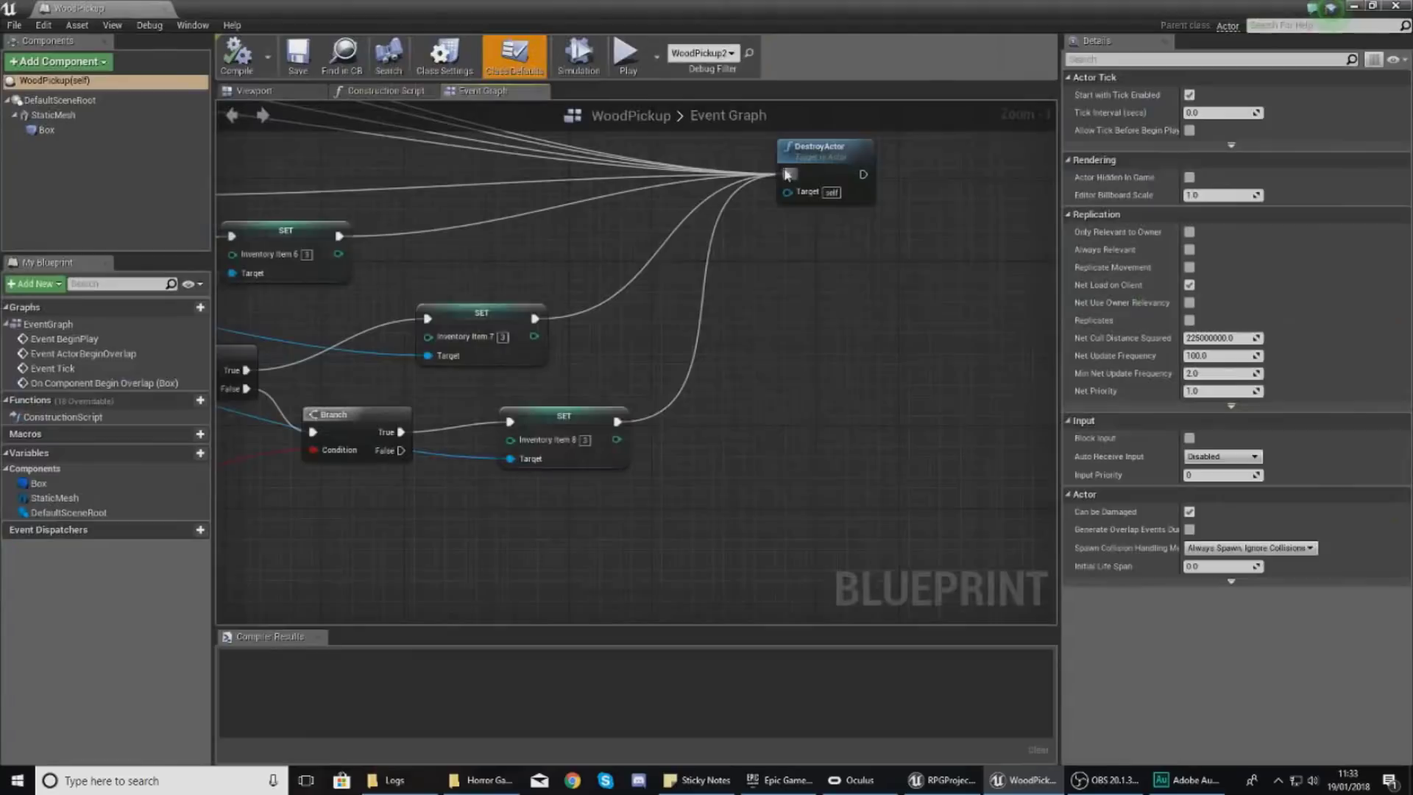
pyautogui.click(251, 91)
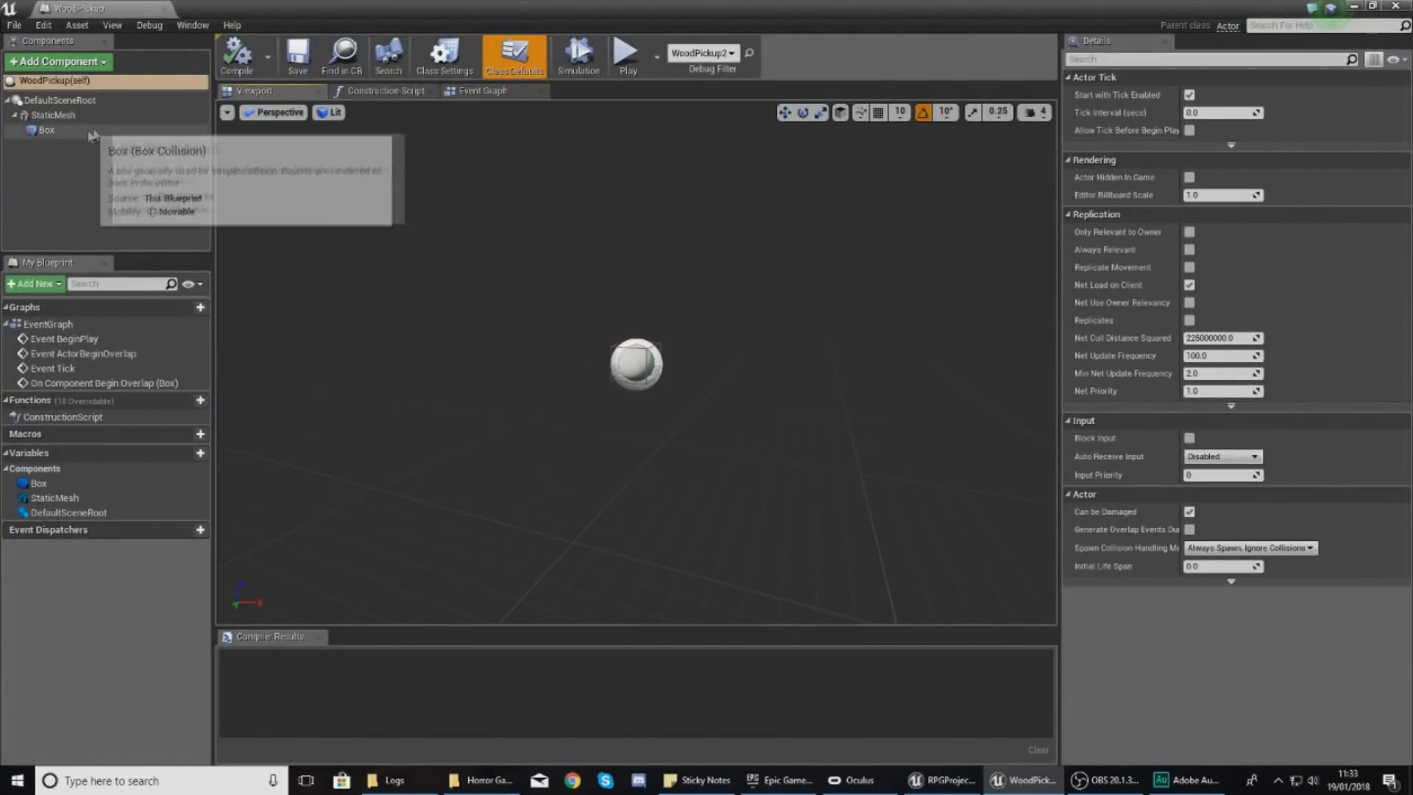
pyautogui.click(45, 130)
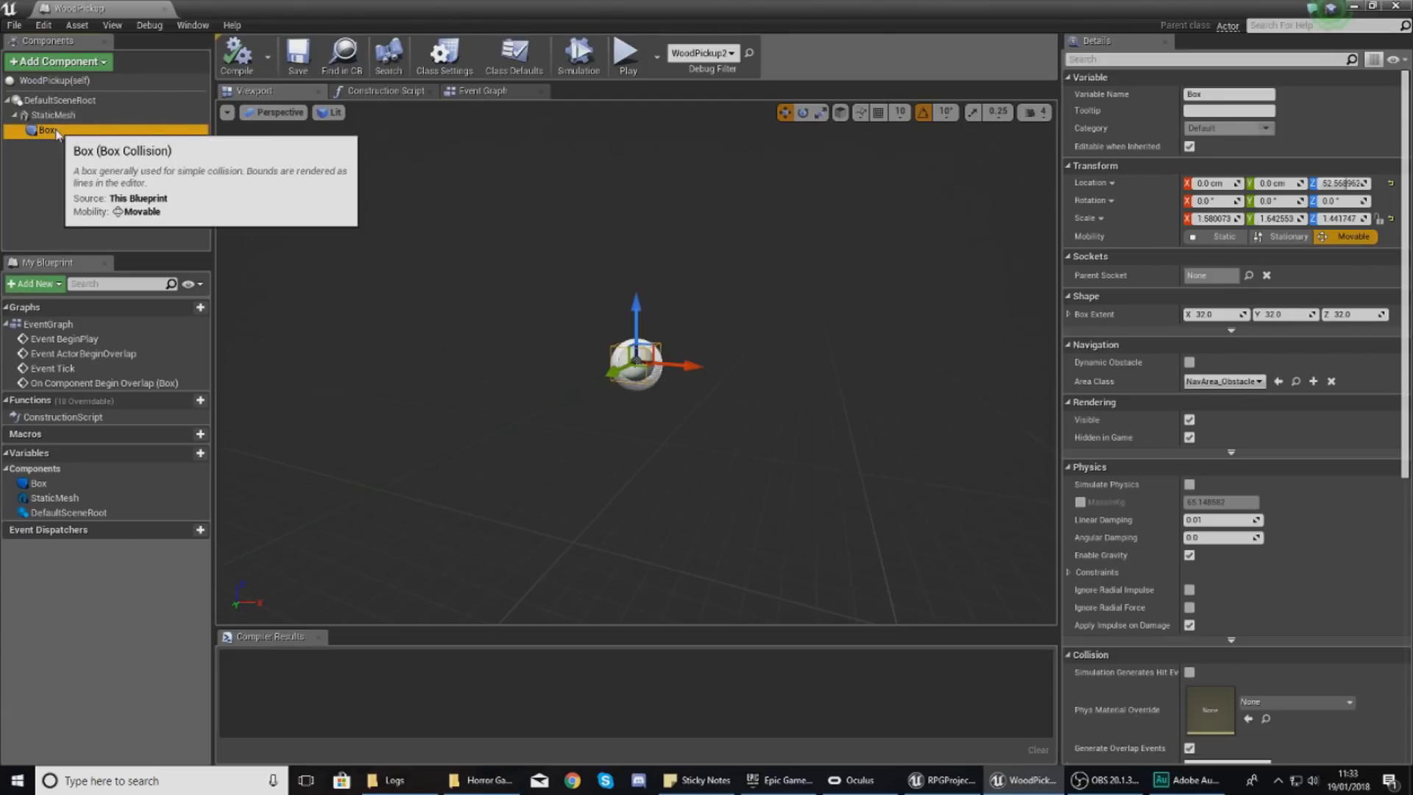
pyautogui.press('Delete')
pyautogui.click(55, 117)
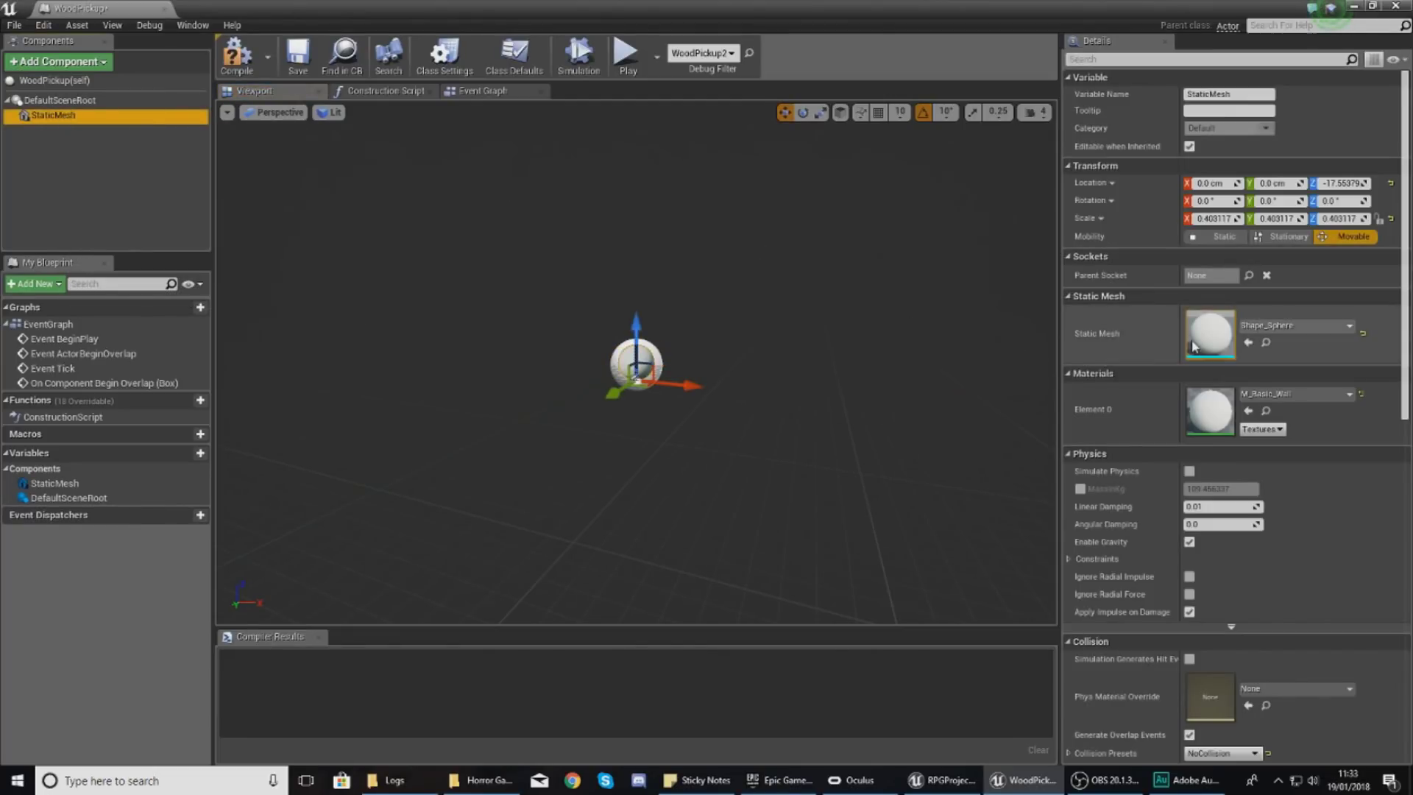
pyautogui.hotkey('ctrl', 'z')
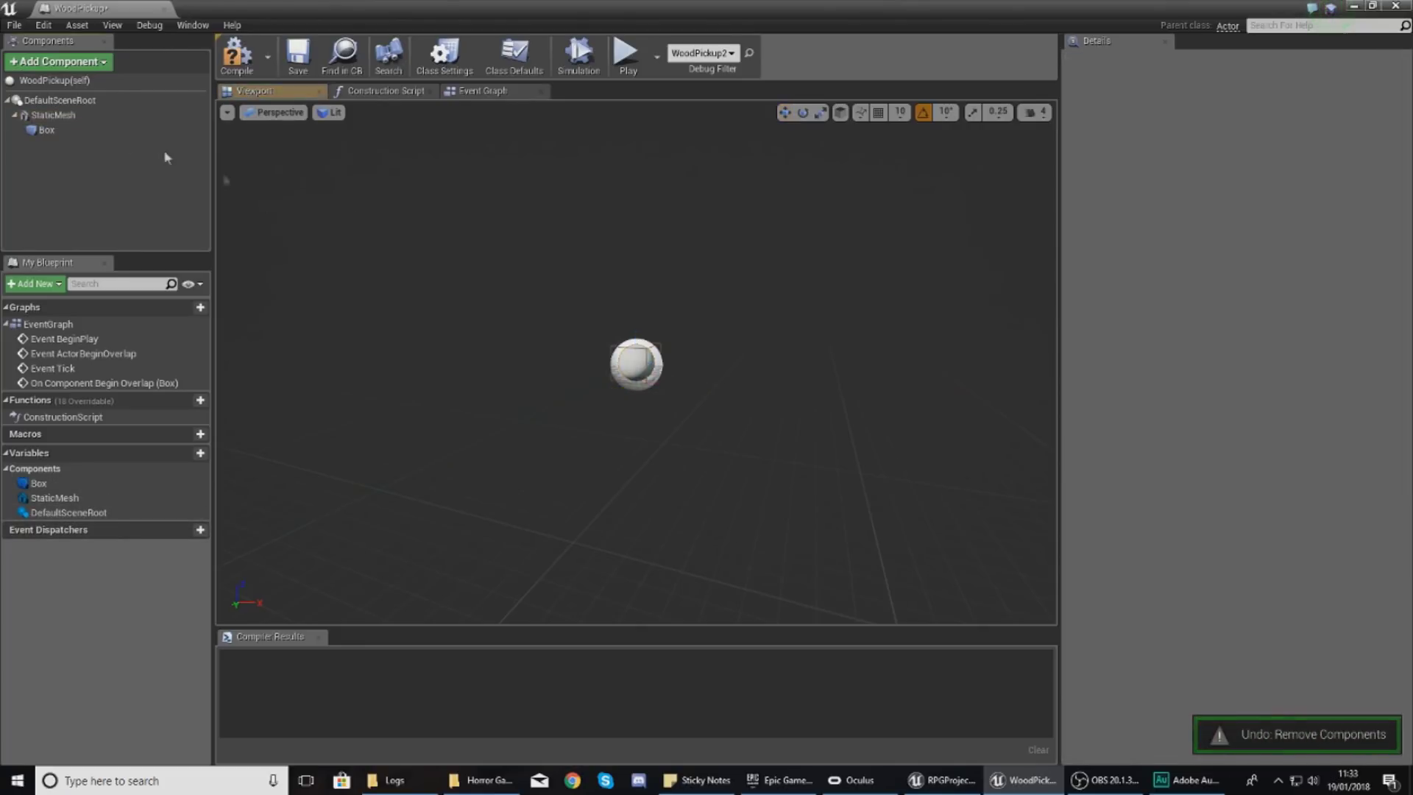
# Assign Logs_Mesh as the static mesh of the WoodPickup's StaticMesh component.
pyautogui.click(81, 117)
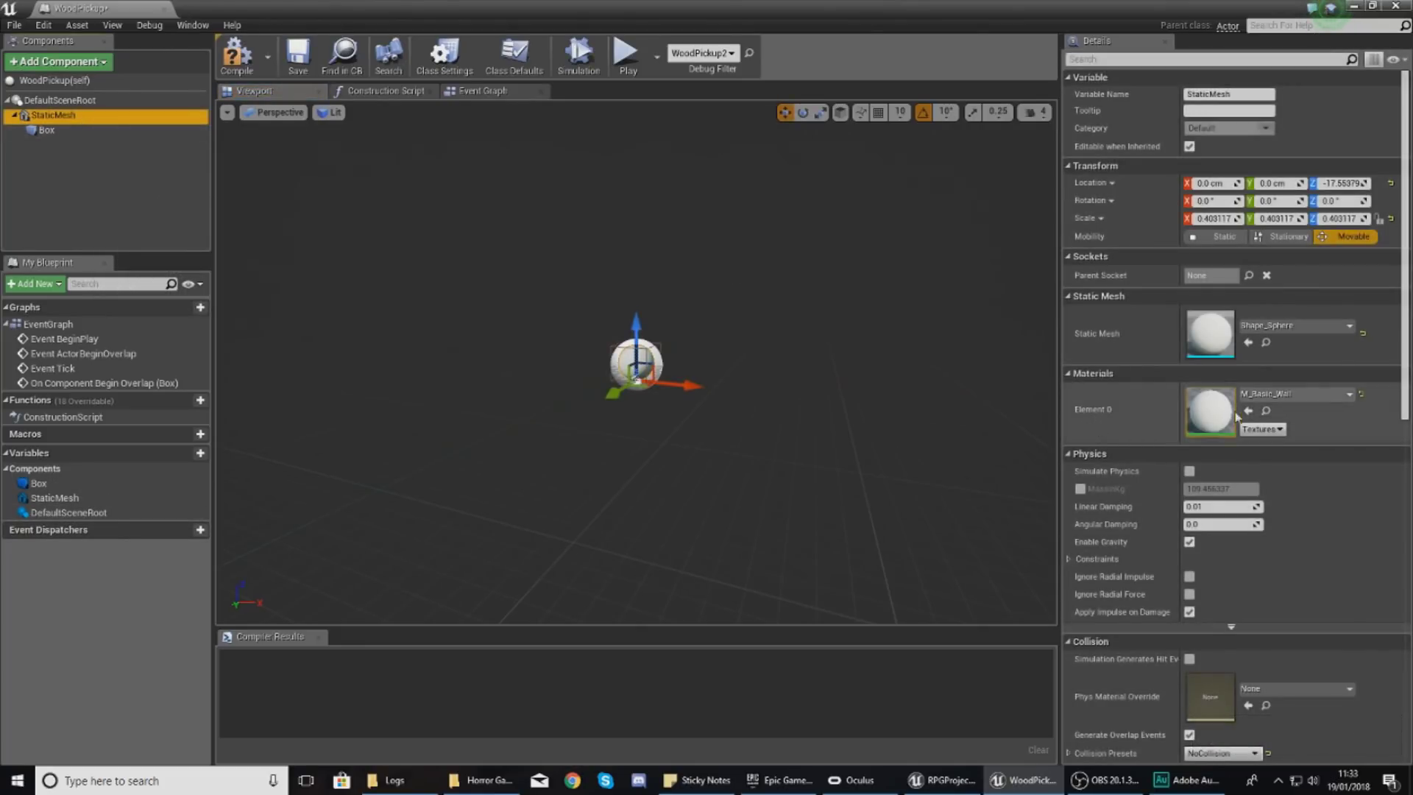
pyautogui.click(1275, 396)
pyautogui.click(1274, 326)
pyautogui.click(1274, 326)
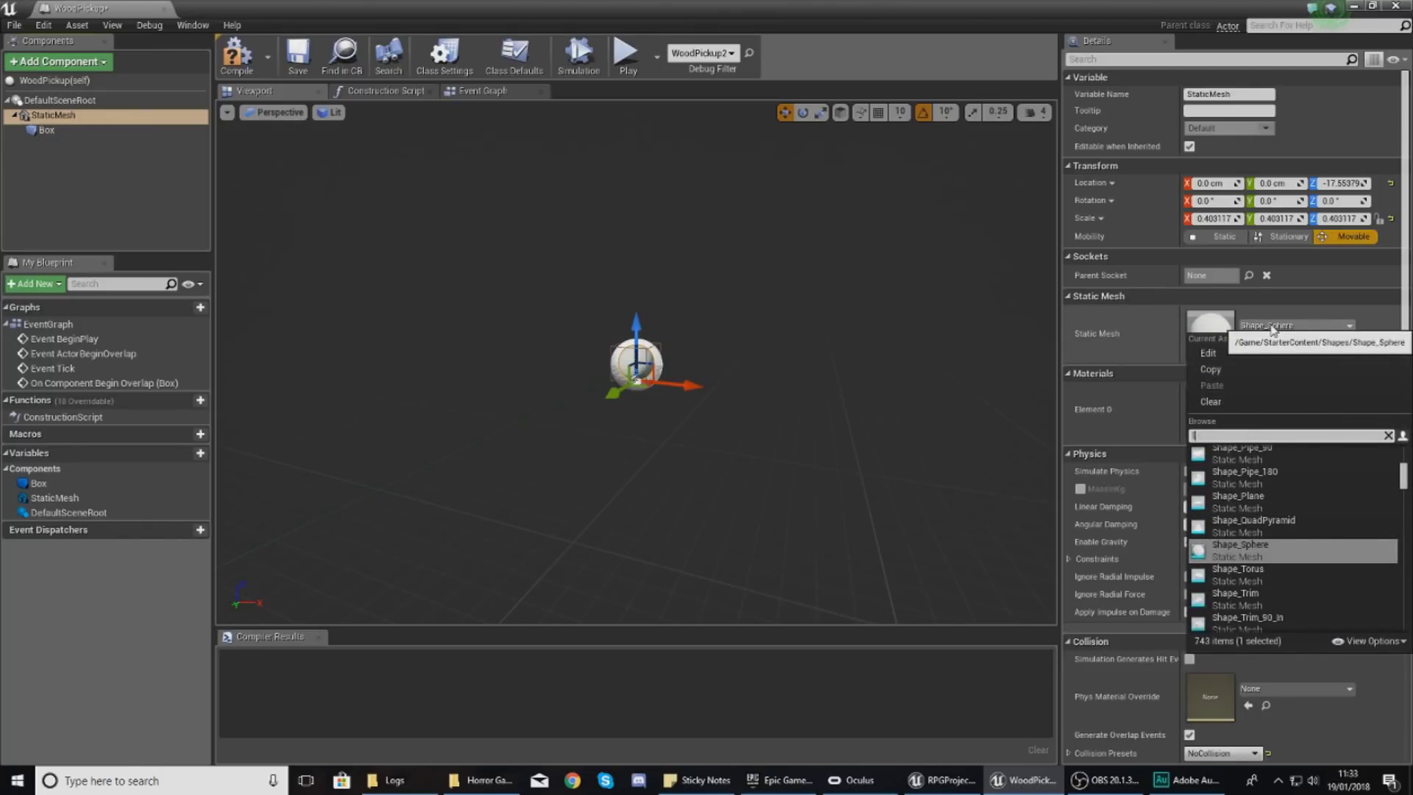
pyautogui.write('logs')
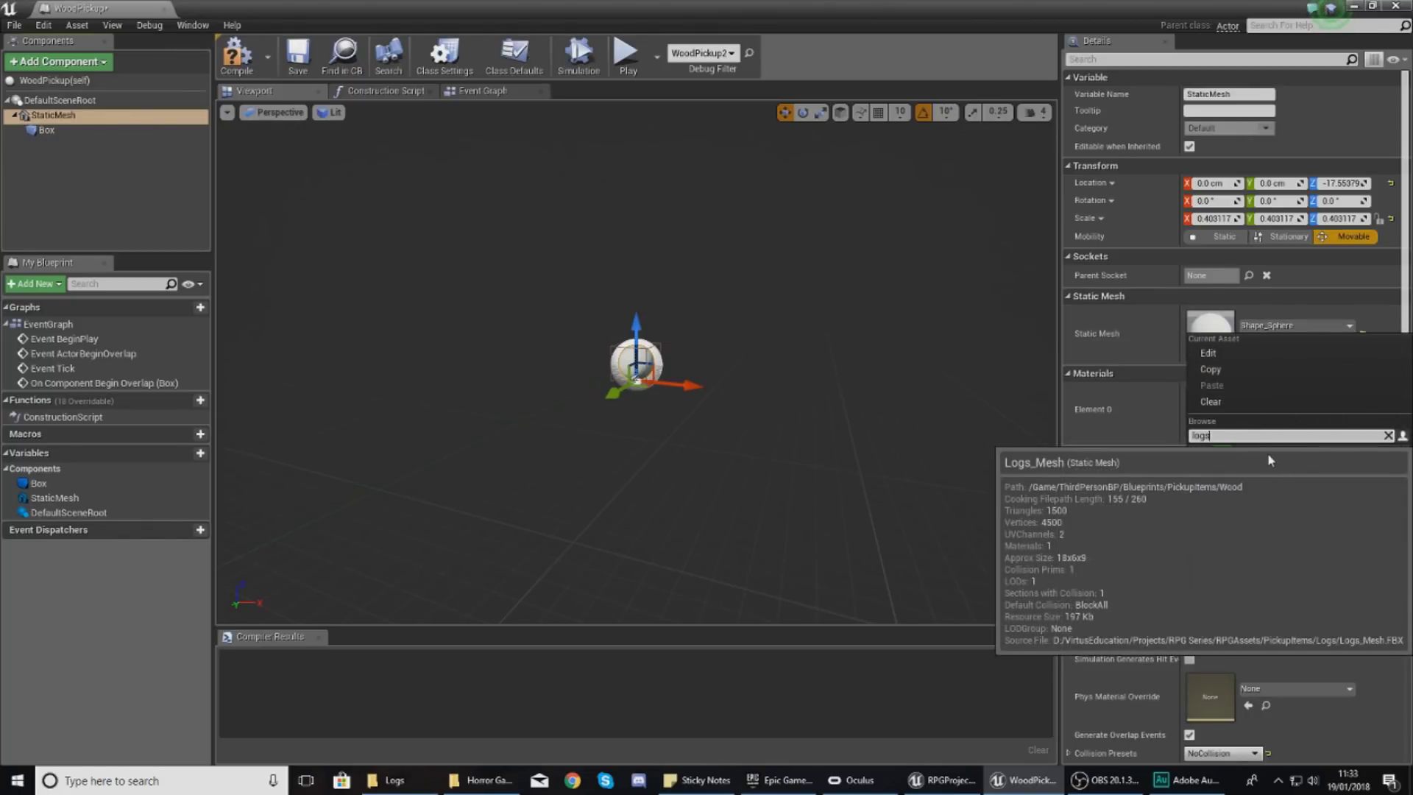
pyautogui.click(1268, 455)
# Try to enlarge the StaticMesh component uniformly with the scale gizmo, and undo the scaling.
pyautogui.moveTo(721, 358); pyautogui.dragTo(767, 358, button='right')
pyautogui.press('w')
pyautogui.click(821, 114)
pyautogui.moveTo(622, 538); pyautogui.dragTo(638, 543, button='right')
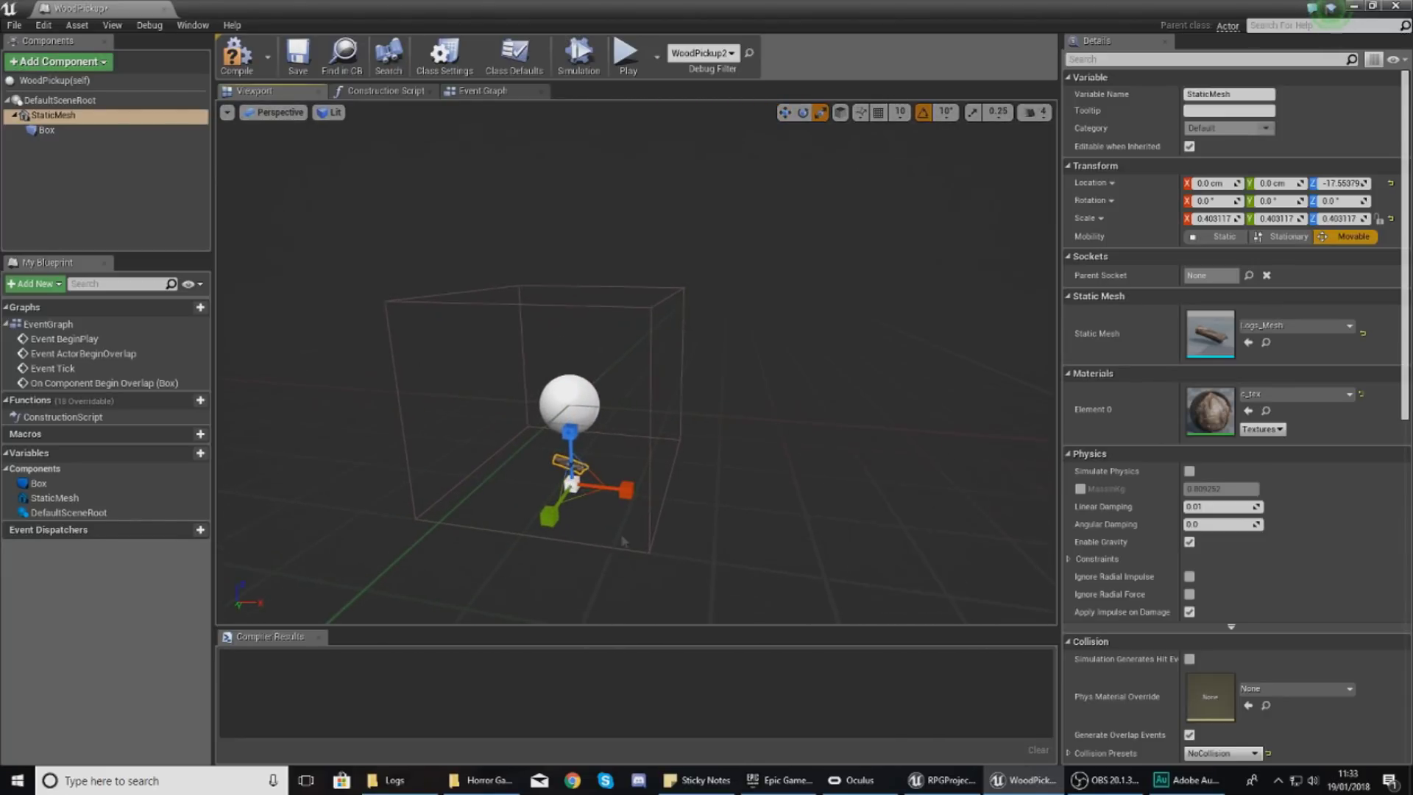
pyautogui.moveTo(571, 483); pyautogui.dragTo(576, 492)
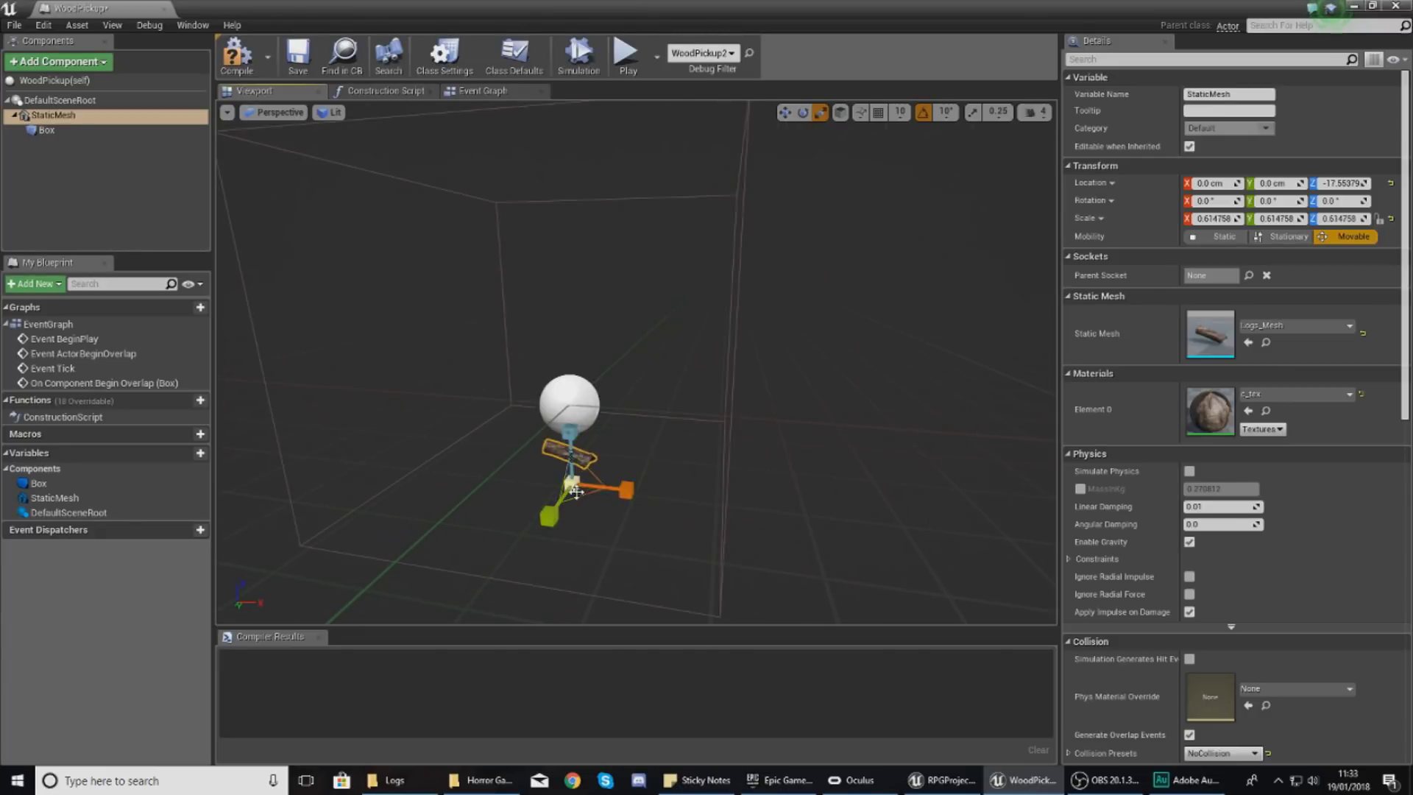
pyautogui.hotkey('ctrl', 'z')
pyautogui.click(53, 115)
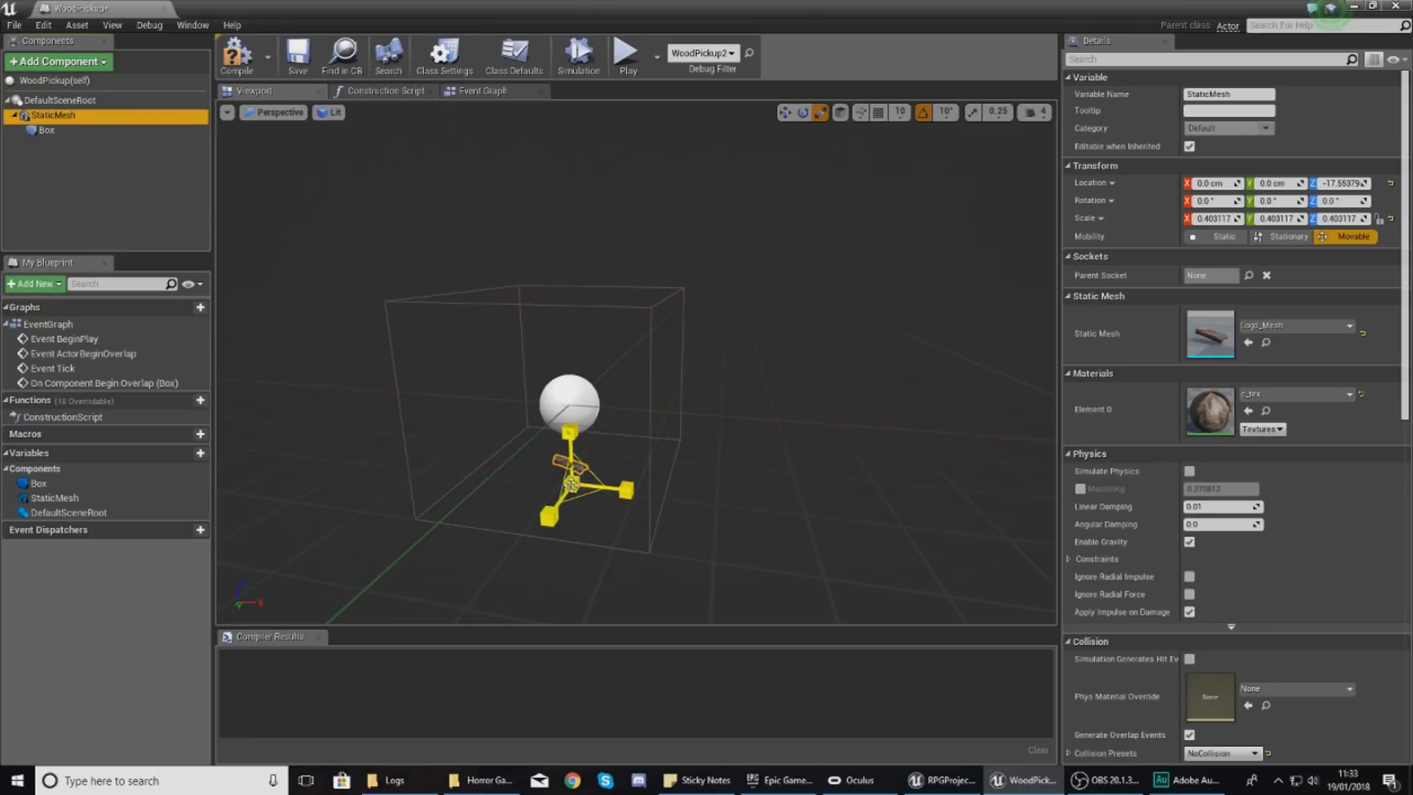
pyautogui.hotkey('ctrl', 'z')
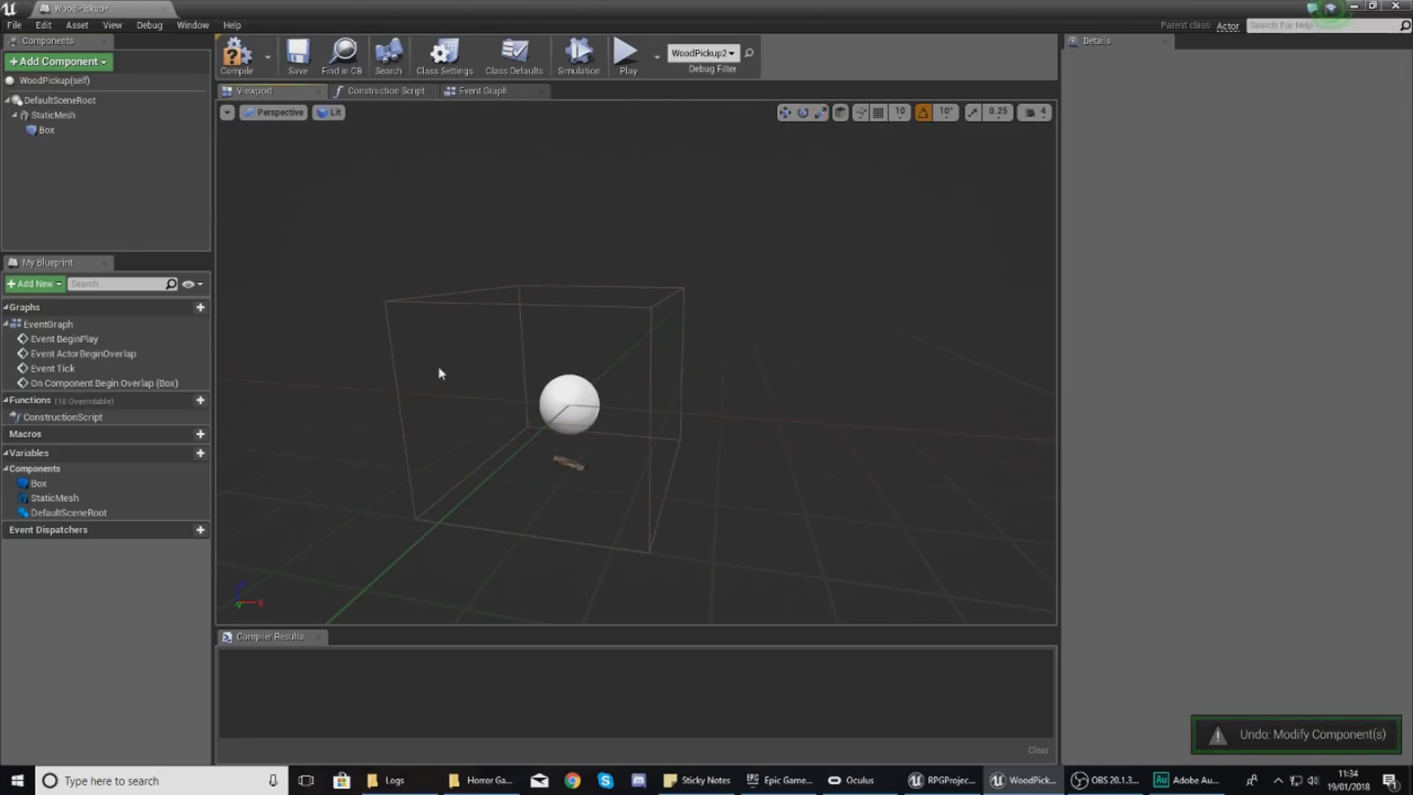
# Detach the Box collision from the StaticMesh by attaching it directly to DefaultSceneRoot.
pyautogui.click(568, 463)
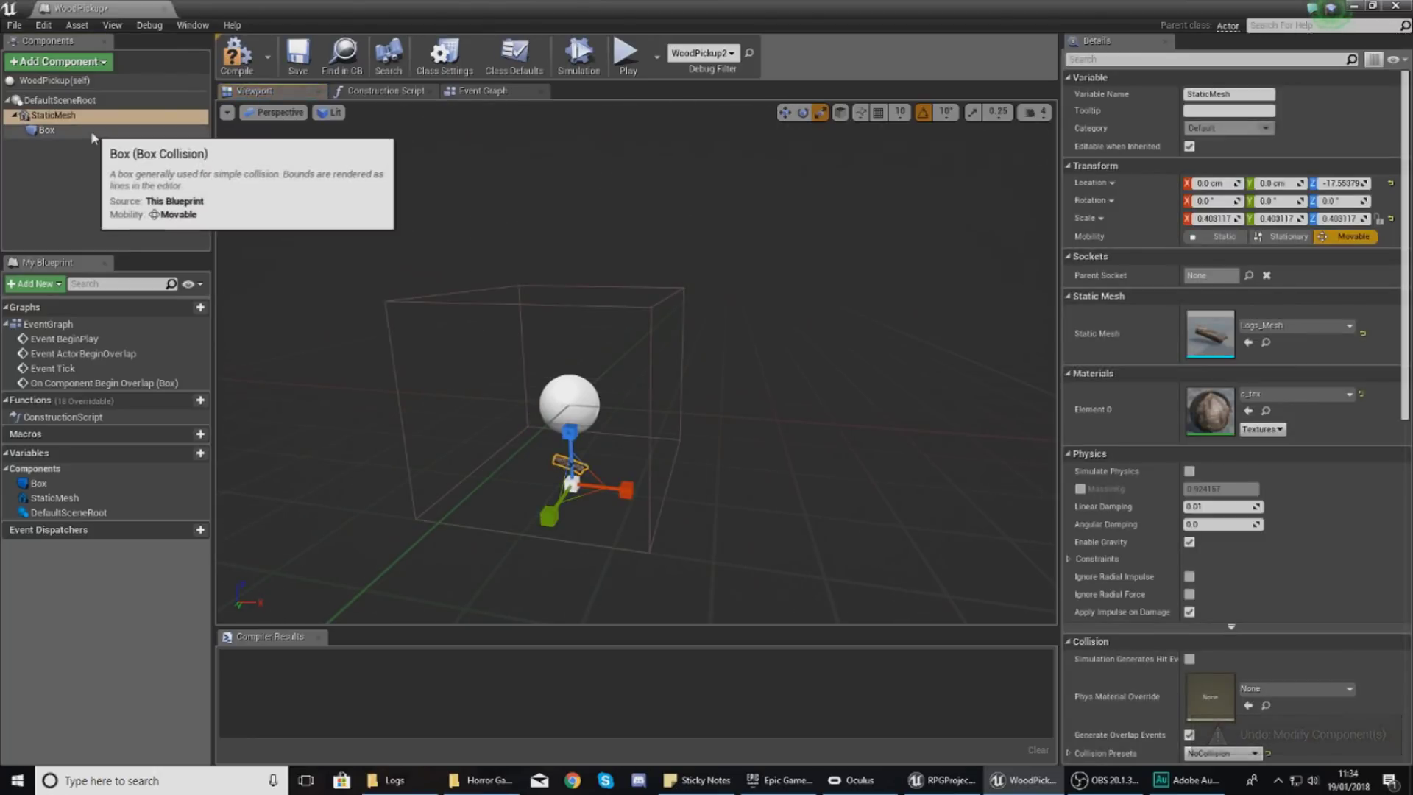
pyautogui.click(47, 129)
pyautogui.moveTo(46, 132); pyautogui.dragTo(44, 109)
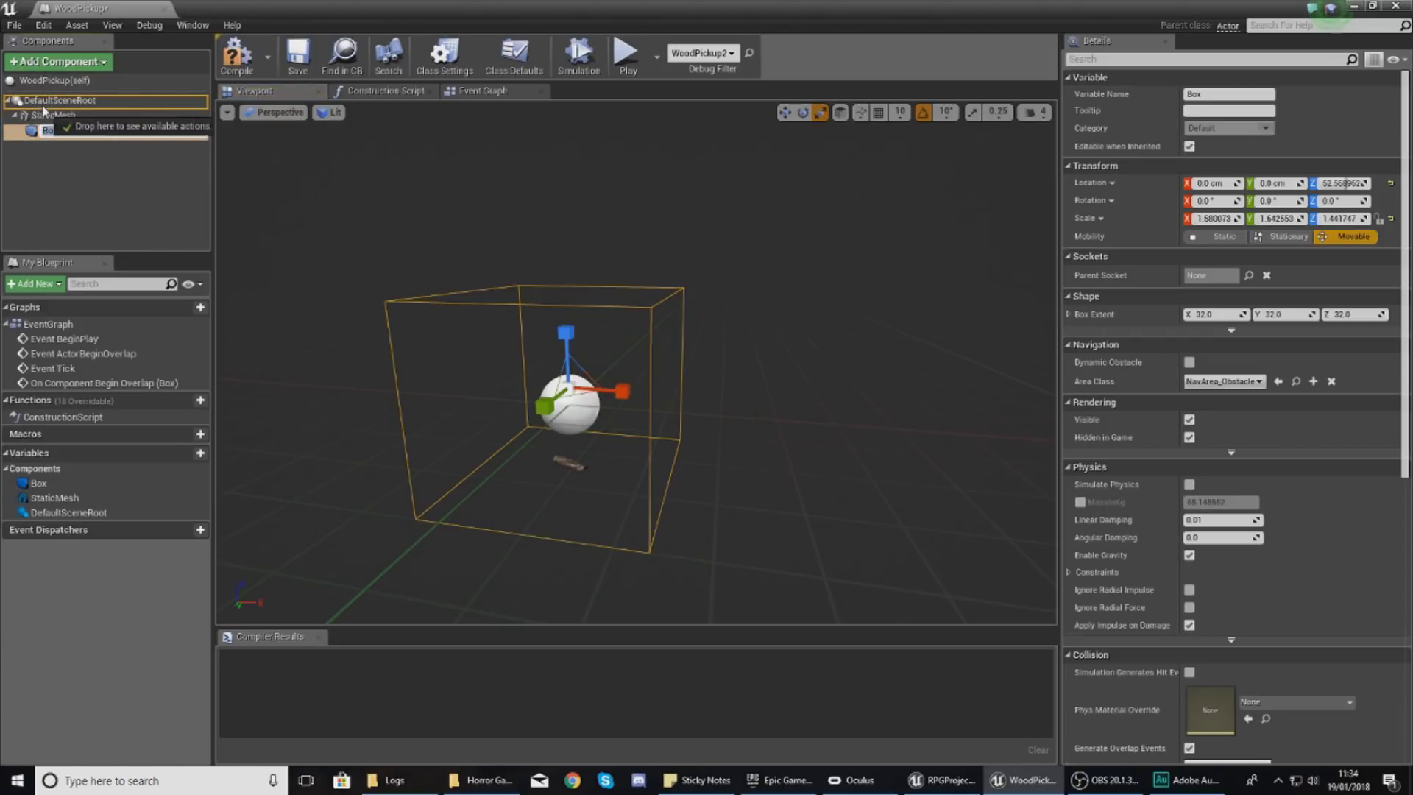
pyautogui.moveTo(32, 107); pyautogui.dragTo(34, 111)
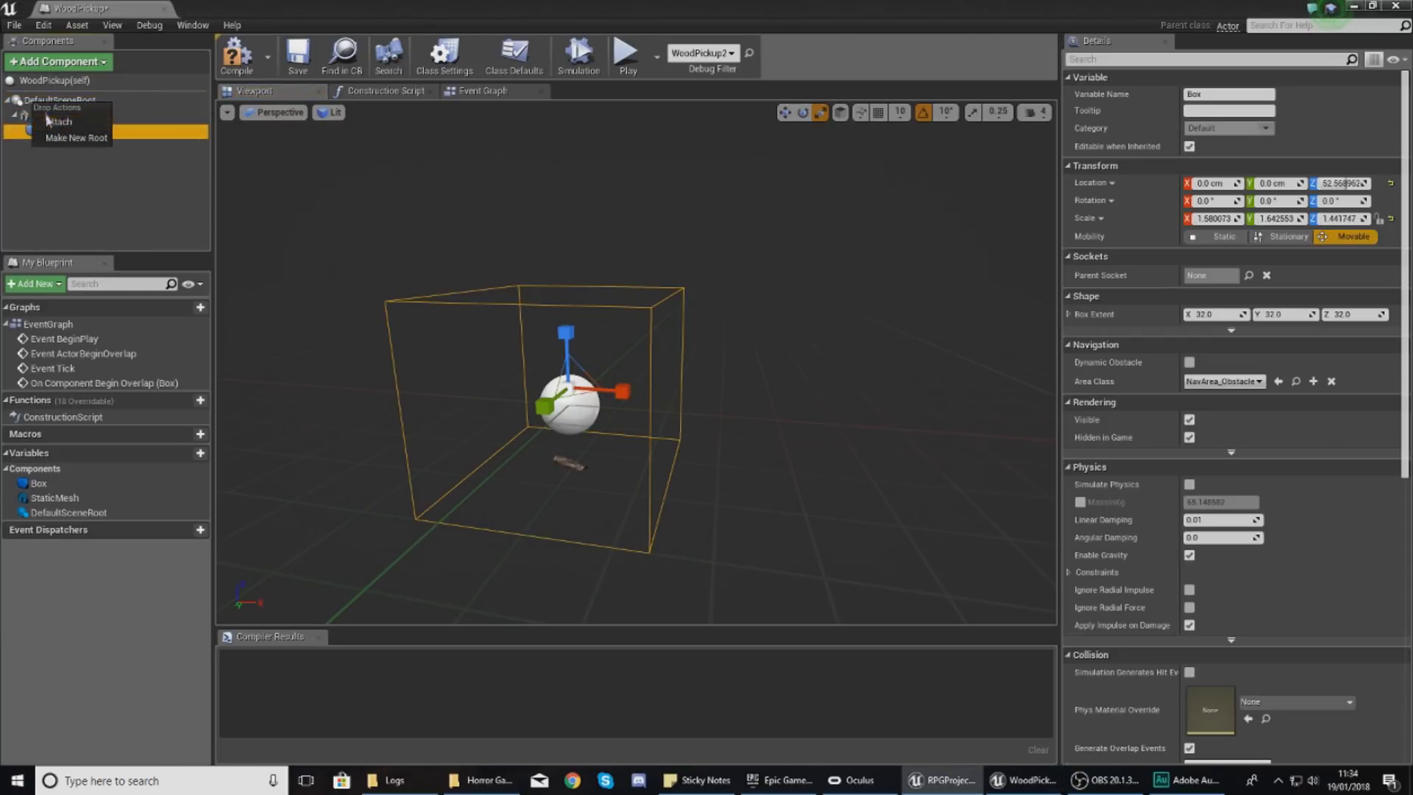
pyautogui.click(48, 122)
# Enlarge the StaticMesh uniformly to a scale of about 2.46, lower it to about -25.6 cm in Z, and compile.
pyautogui.click(49, 119)
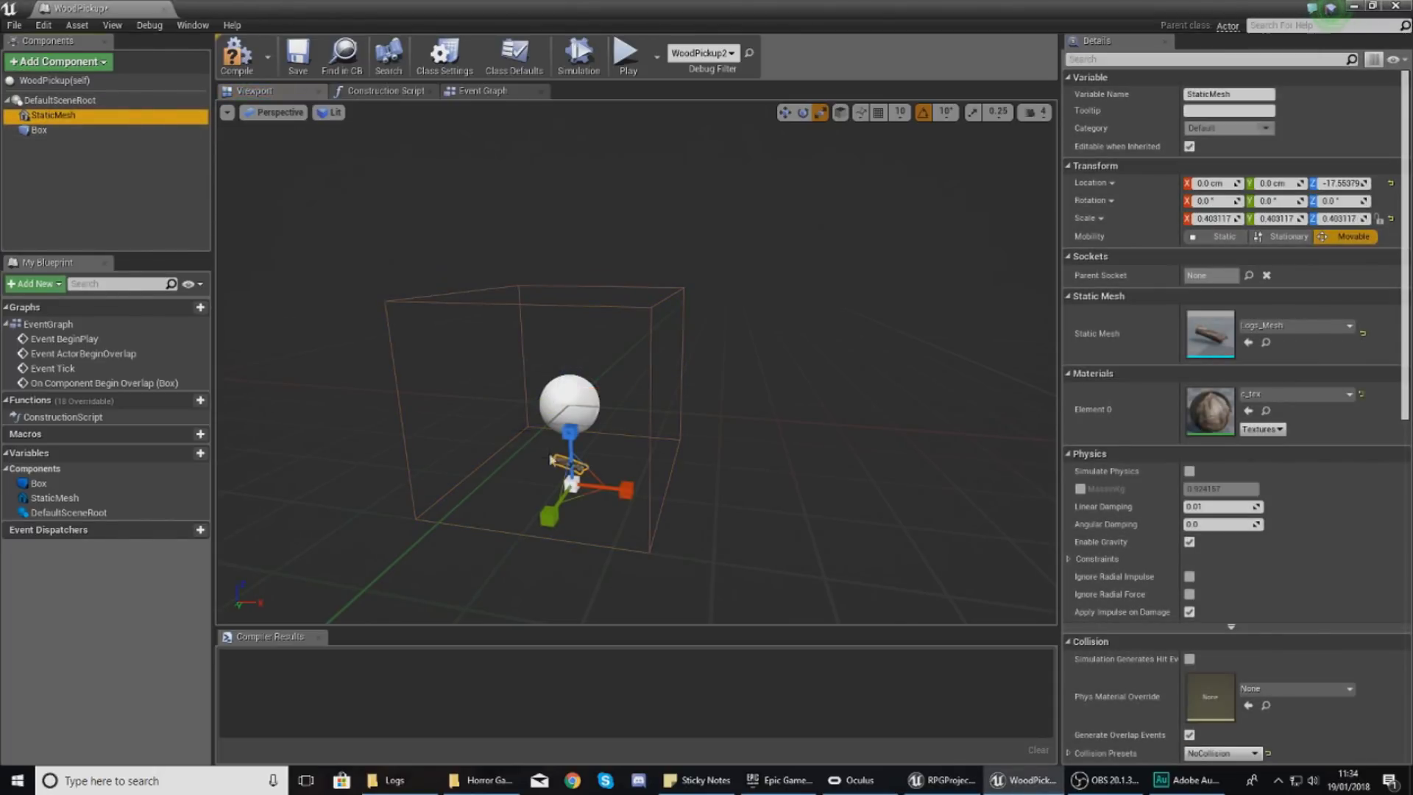
pyautogui.moveTo(571, 484); pyautogui.dragTo(571, 404)
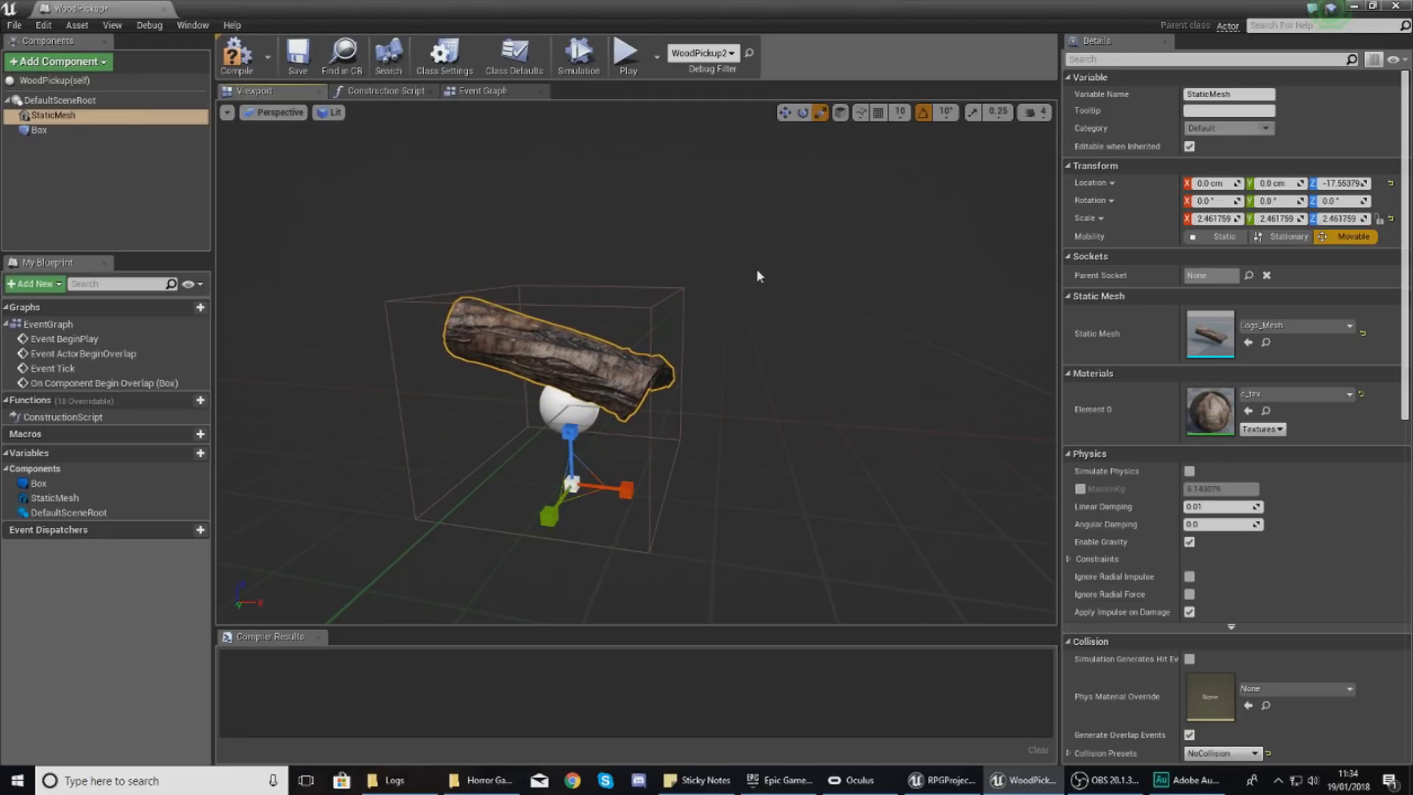
pyautogui.click(784, 112)
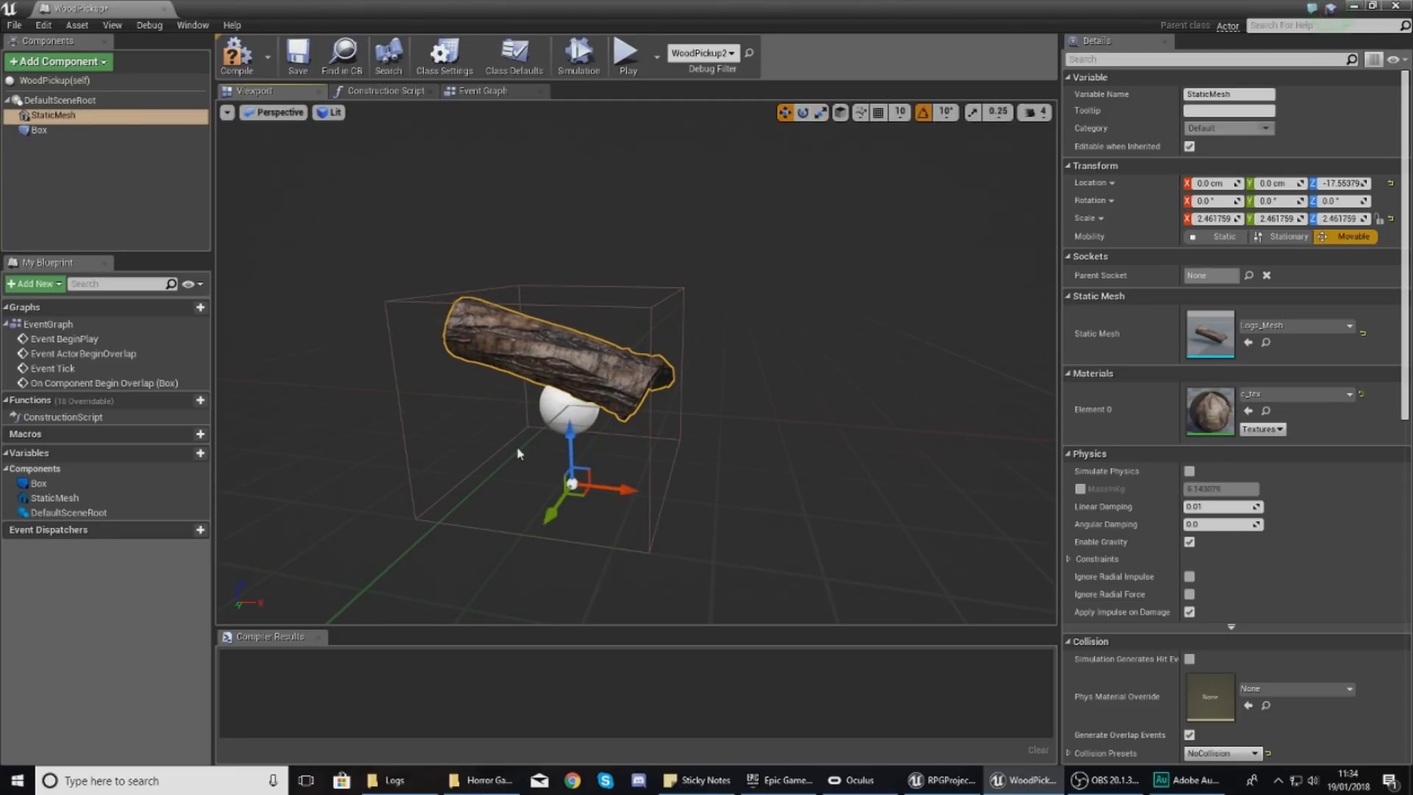
pyautogui.click(574, 419)
pyautogui.click(581, 390)
pyautogui.moveTo(577, 417); pyautogui.dragTo(578, 448)
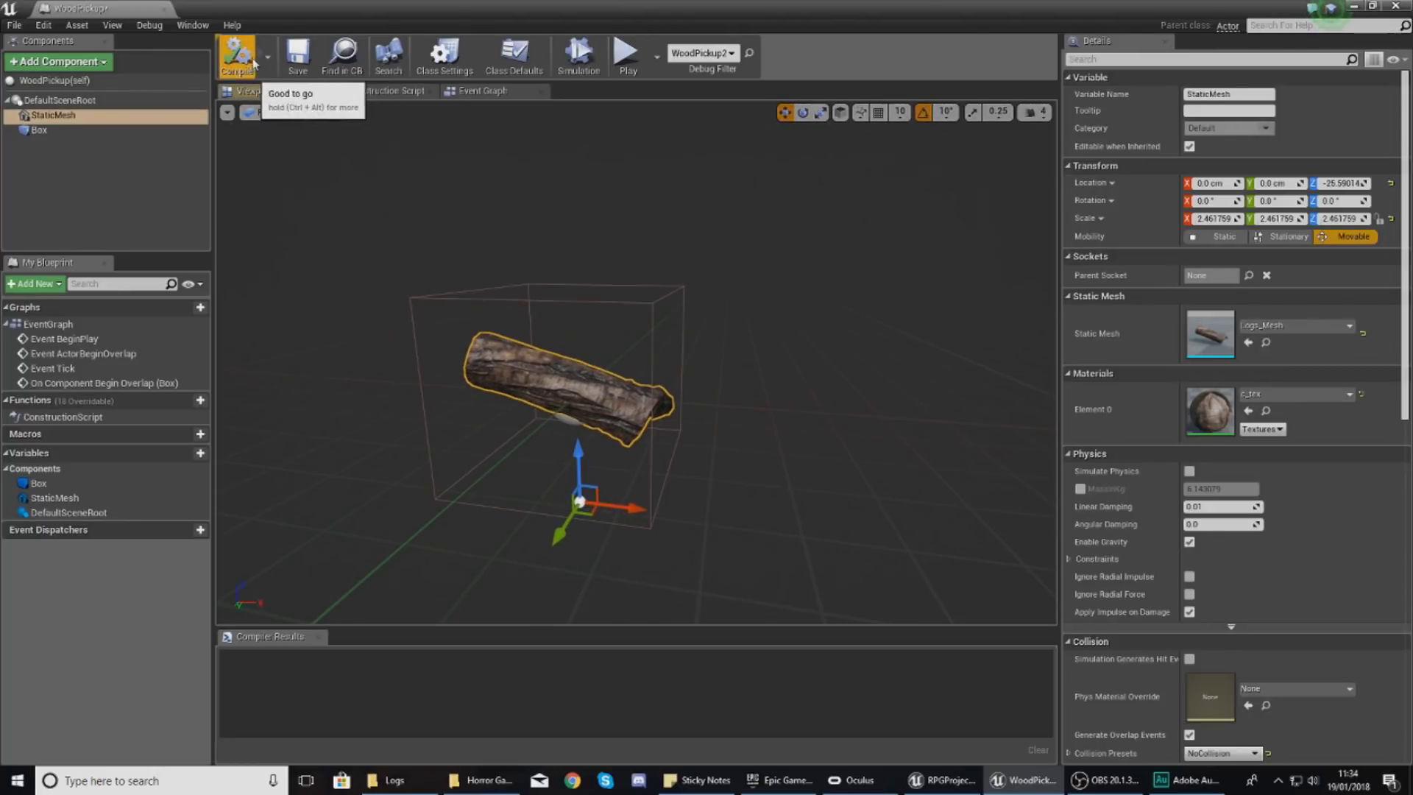
# Play the level from the main editor as the Warrior, run over to the wood pickup to check its look, and stop playing.
pyautogui.click(1353, 6)
pyautogui.moveTo(654, 331); pyautogui.dragTo(611, 317, button='right')
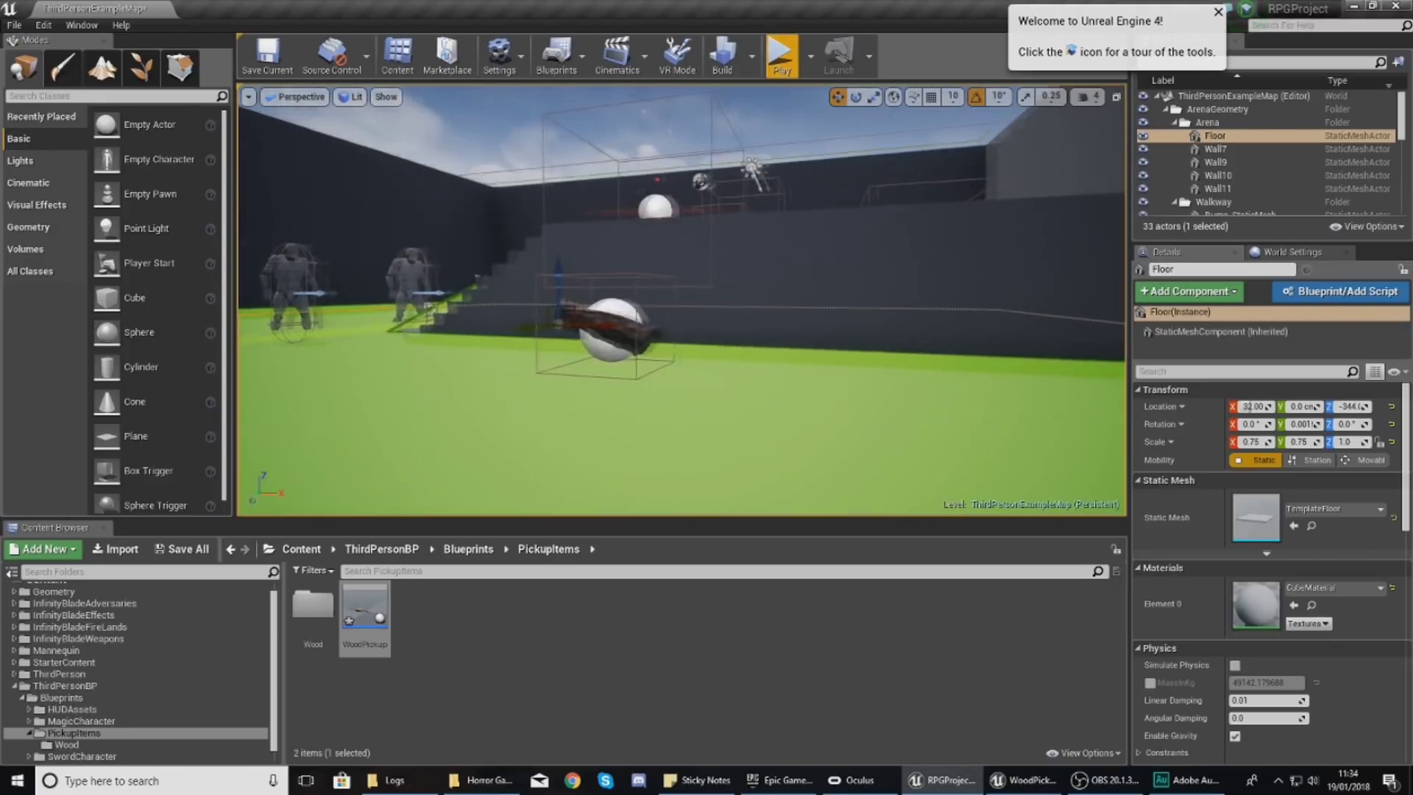
pyautogui.click(782, 55)
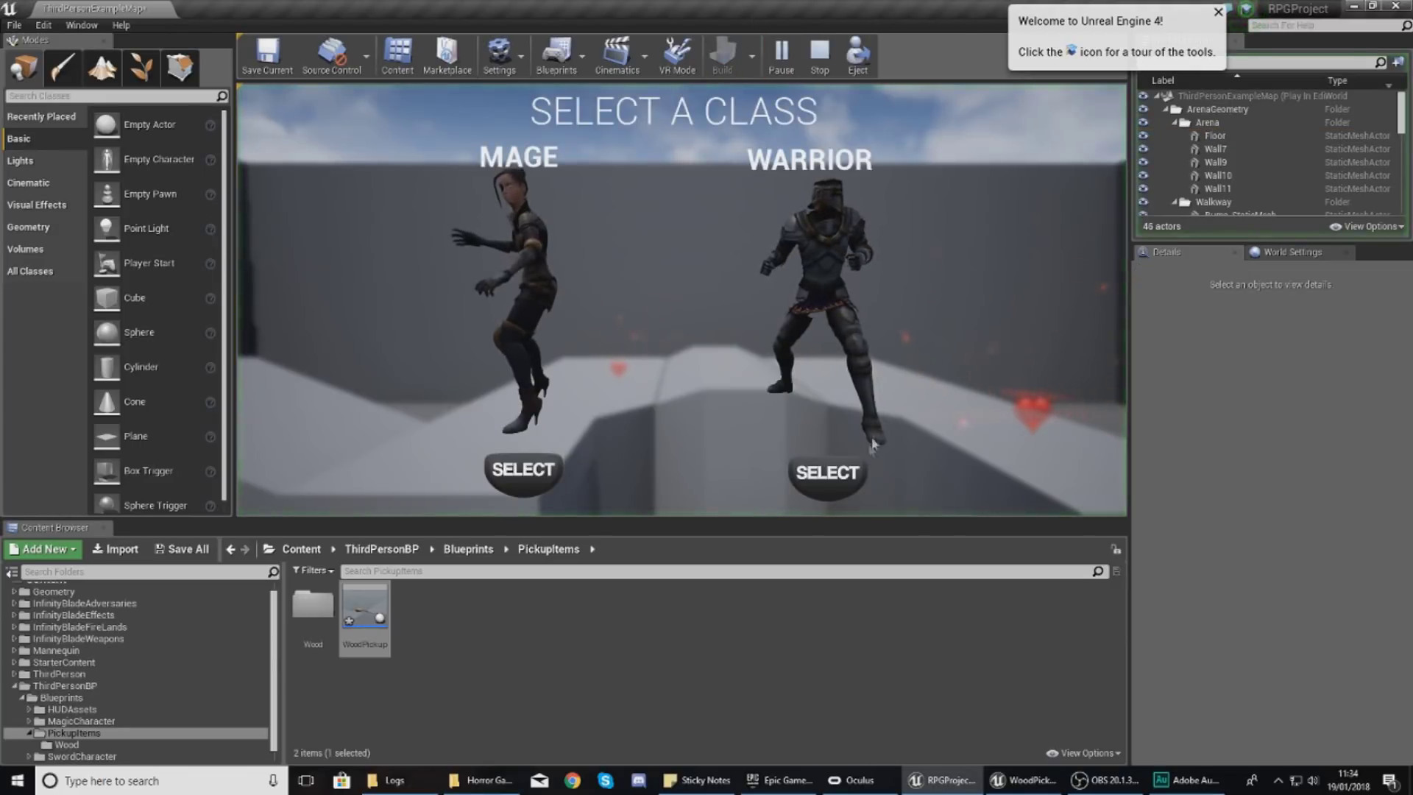
pyautogui.click(827, 472)
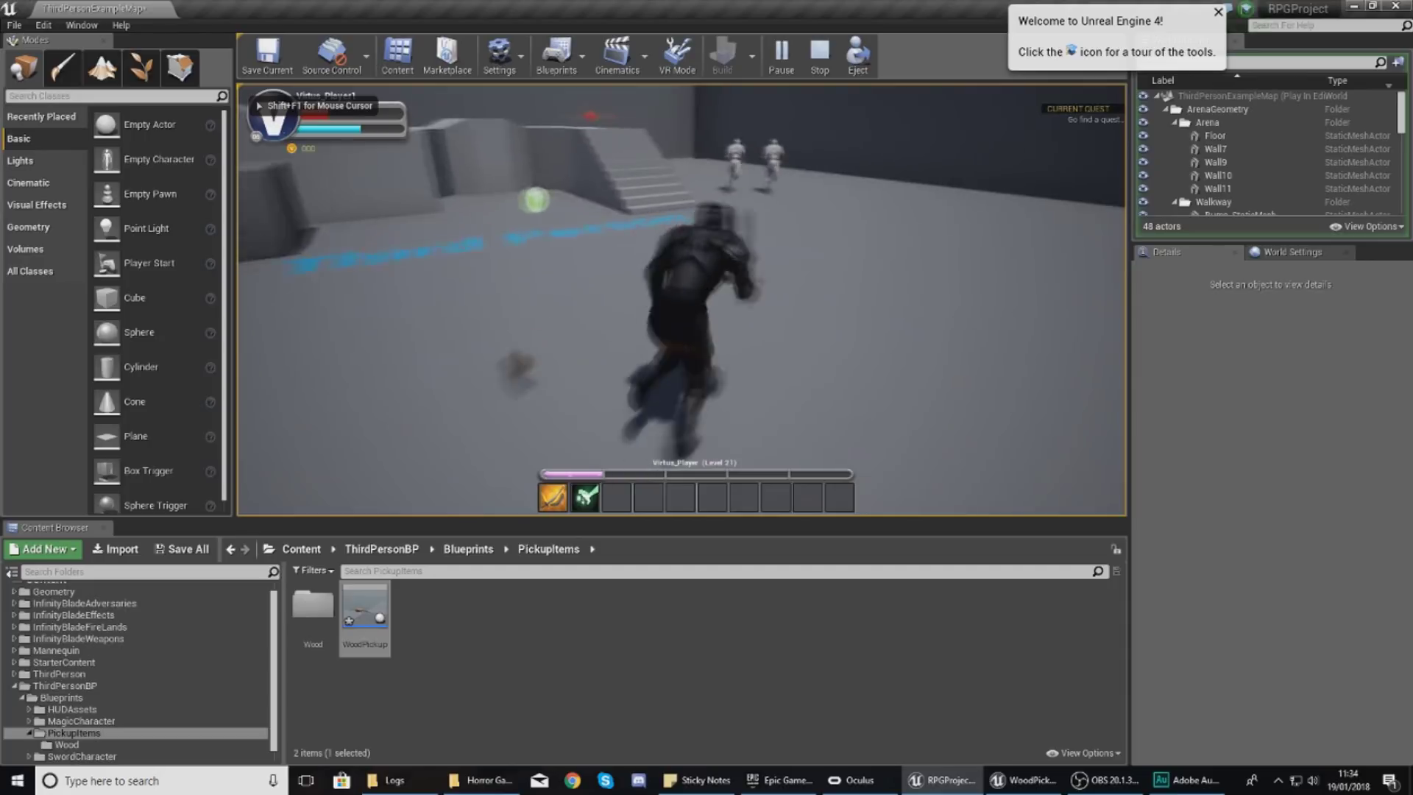
pyautogui.press('w')
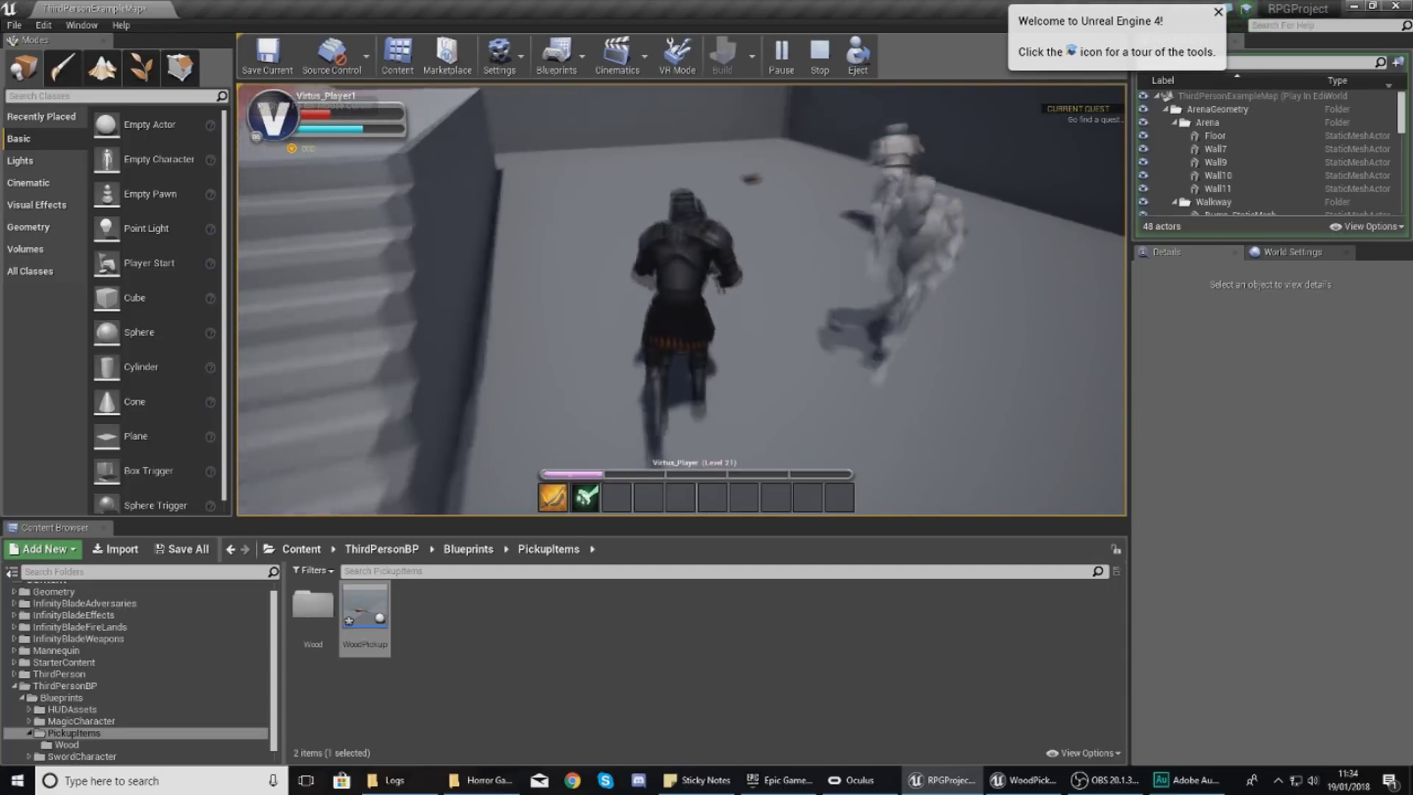
pyautogui.press('w')
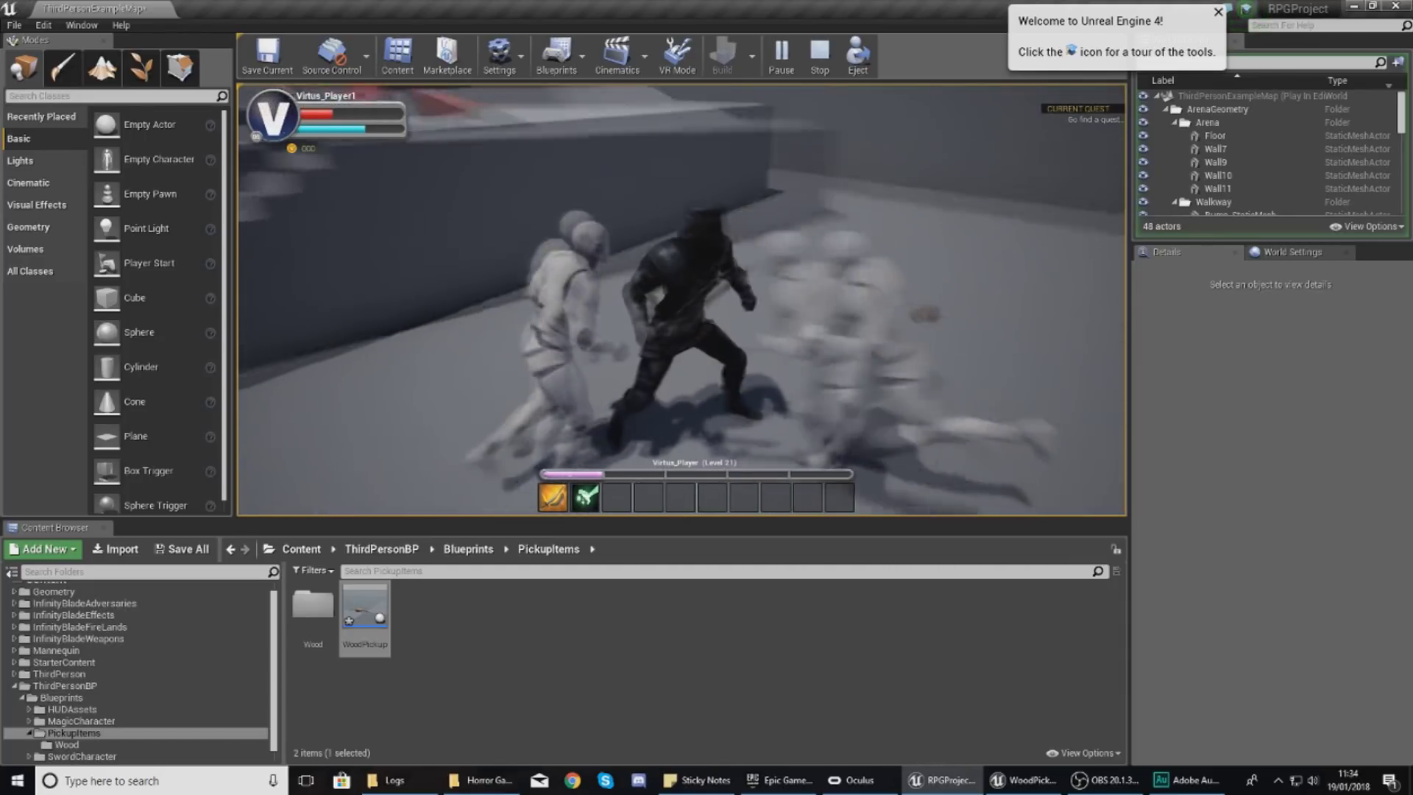
pyautogui.press('w')
pyautogui.press('w')
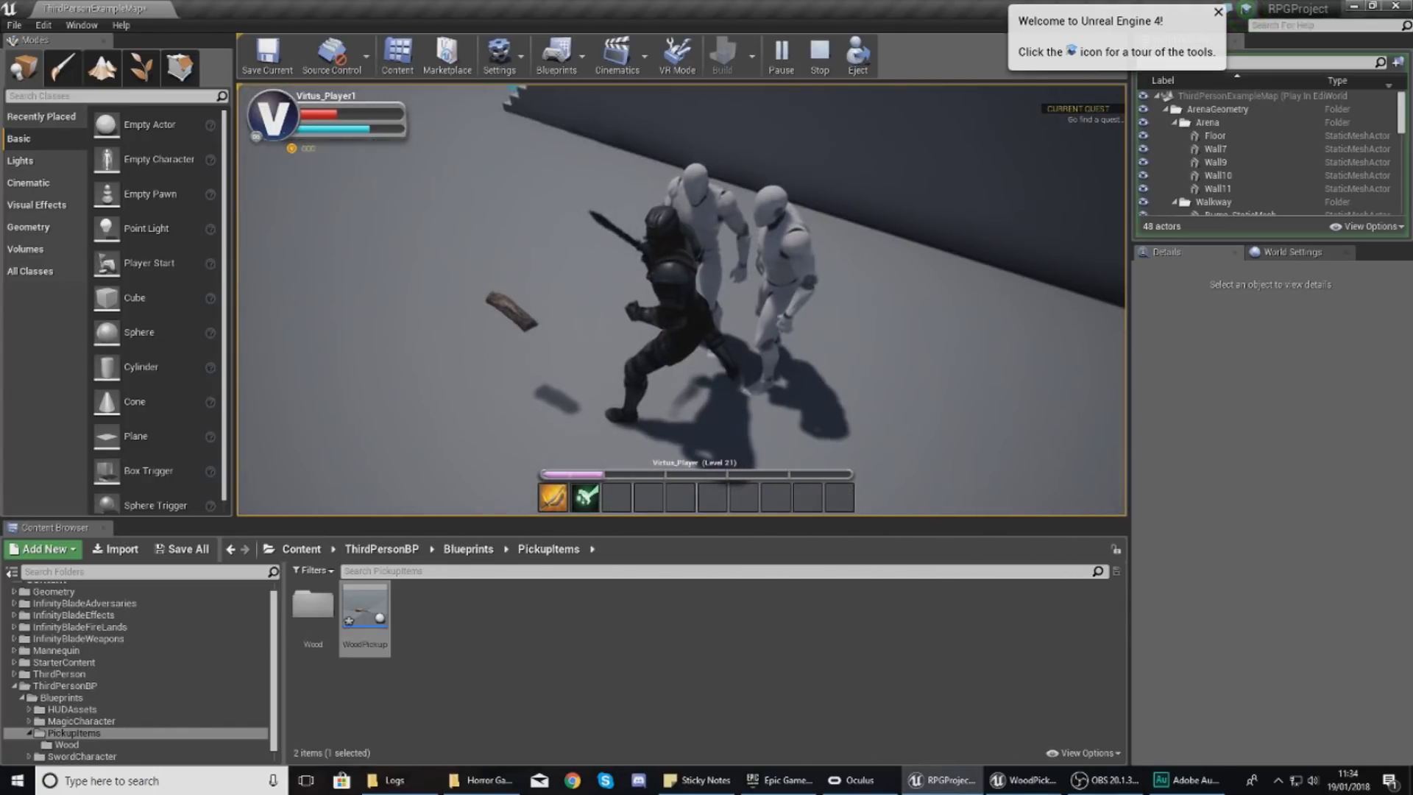
pyautogui.press('Escape')
# Move the WoodPickup actor in the level to about Y 569.9, Z -315.5 and rotate it 20° about Y.
pyautogui.click(525, 328)
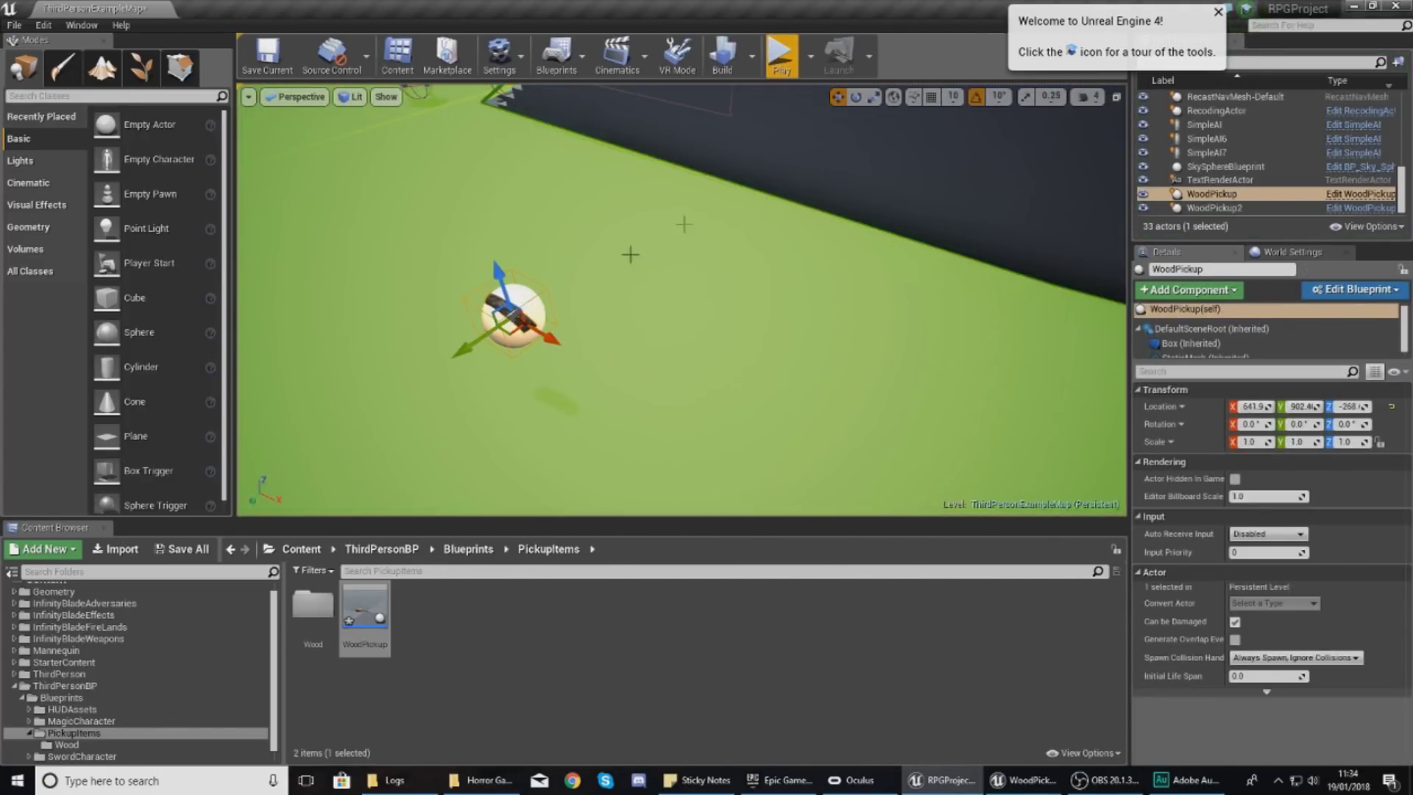
pyautogui.press('f')
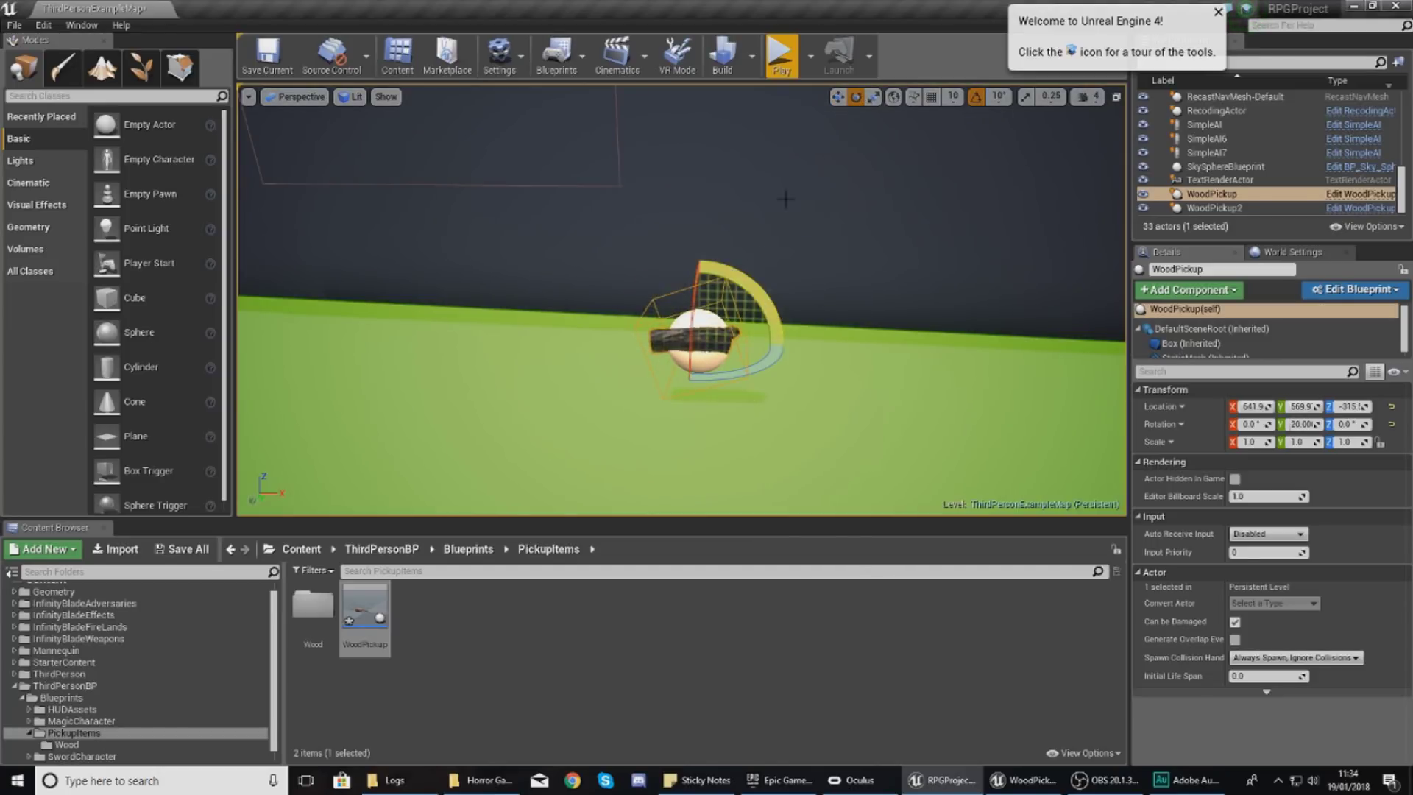
pyautogui.click(837, 98)
pyautogui.moveTo(725, 105); pyautogui.dragTo(802, 105, button='right')
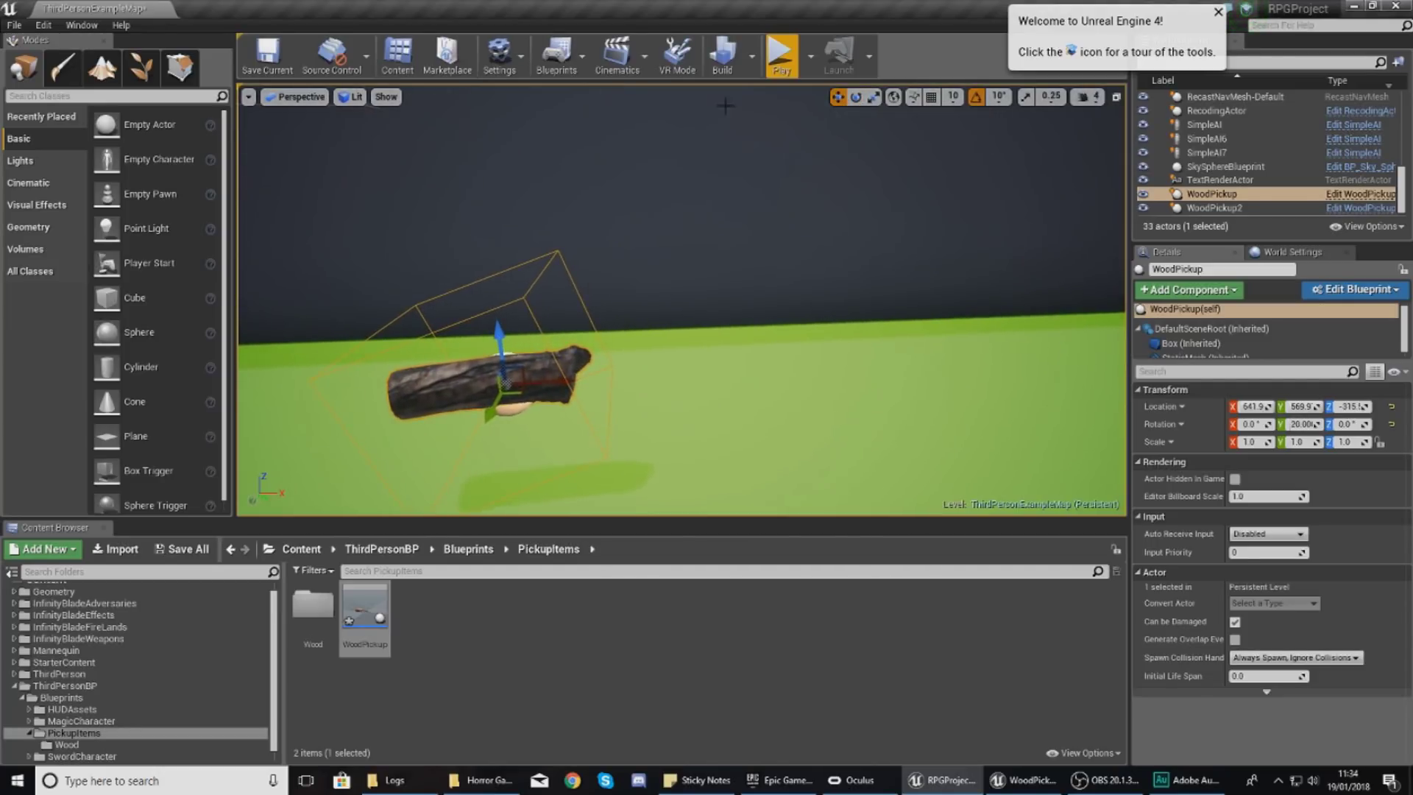
# Play-test the level again as the Warrior to check the repositioned wood pickup, and end the session.
pyautogui.click(779, 72)
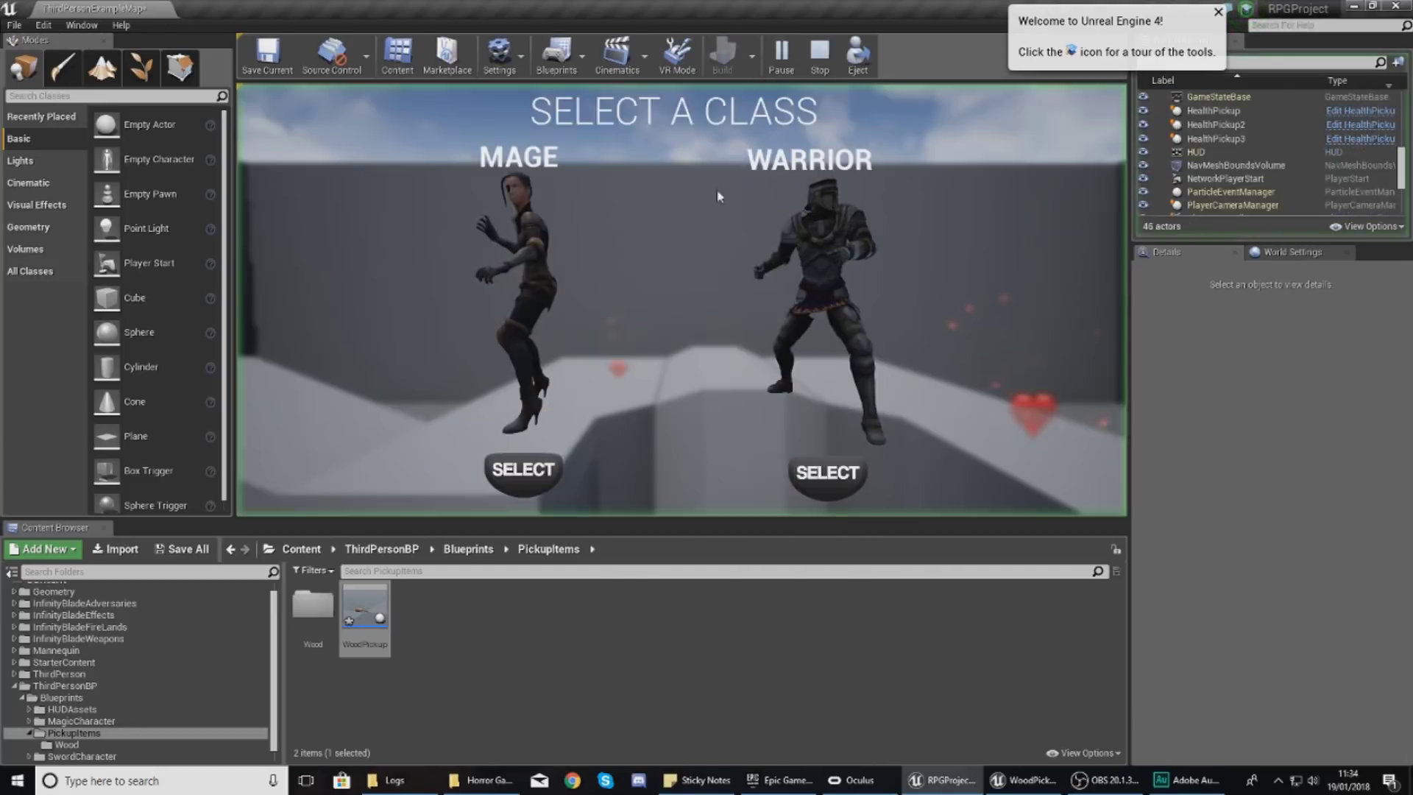
pyautogui.click(831, 474)
pyautogui.press('w')
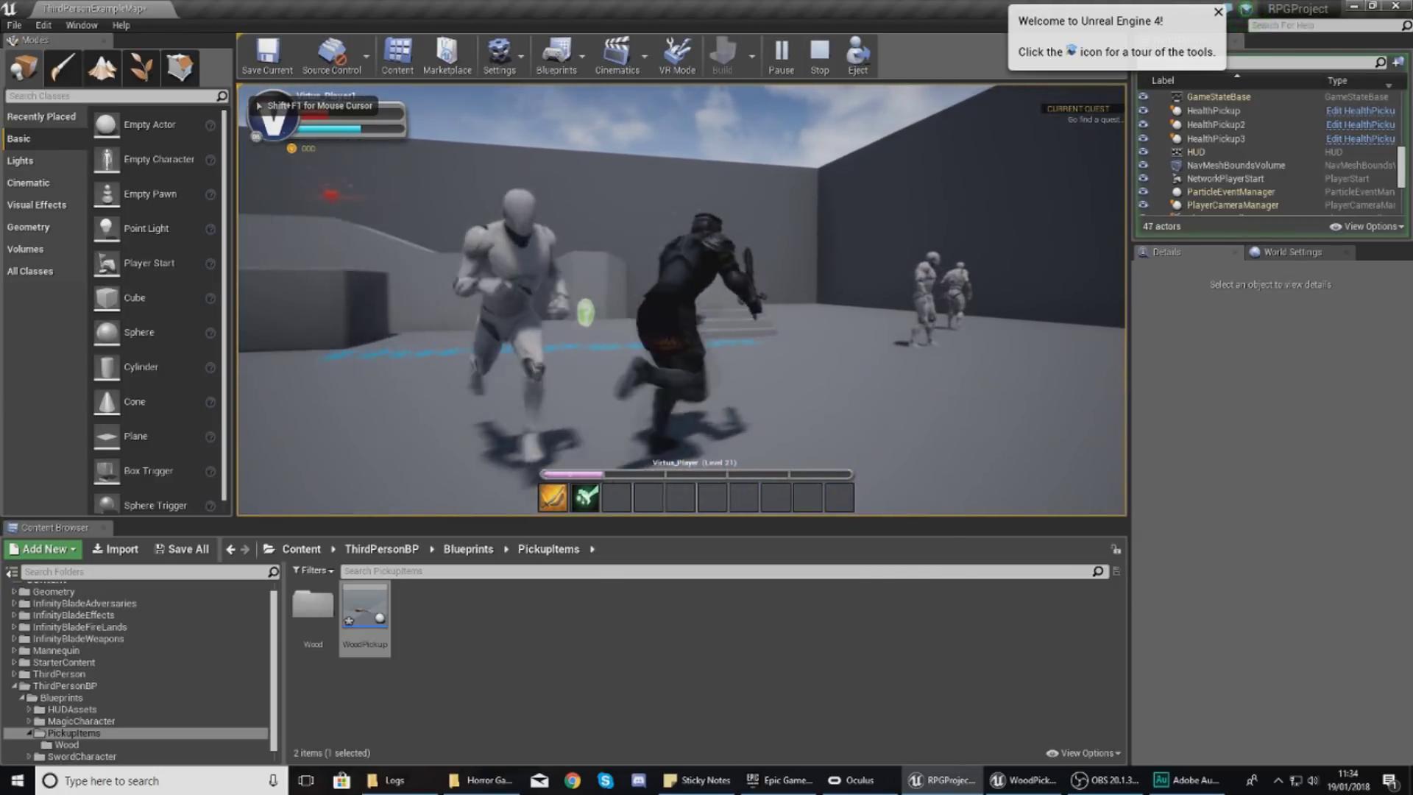
pyautogui.press('w')
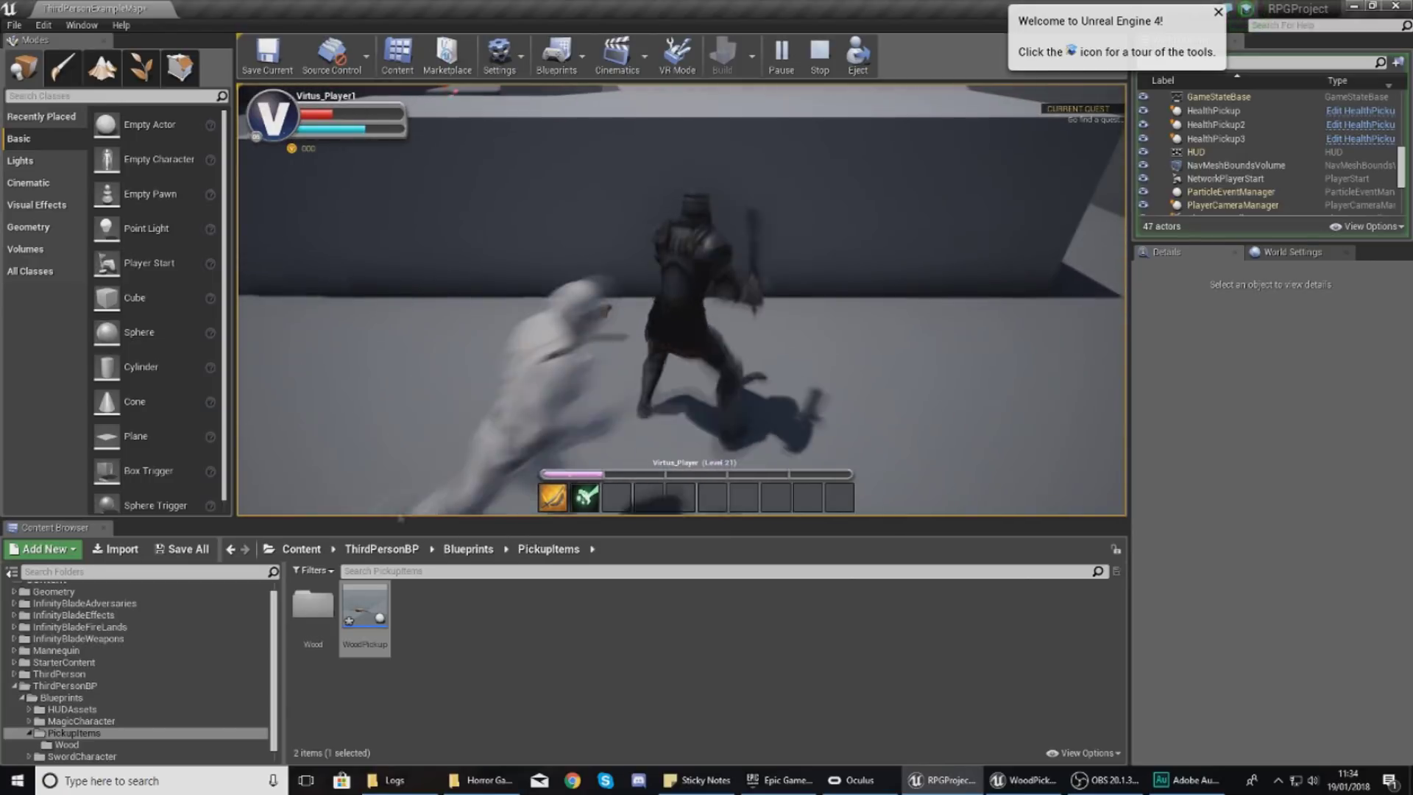
pyautogui.press('Escape')
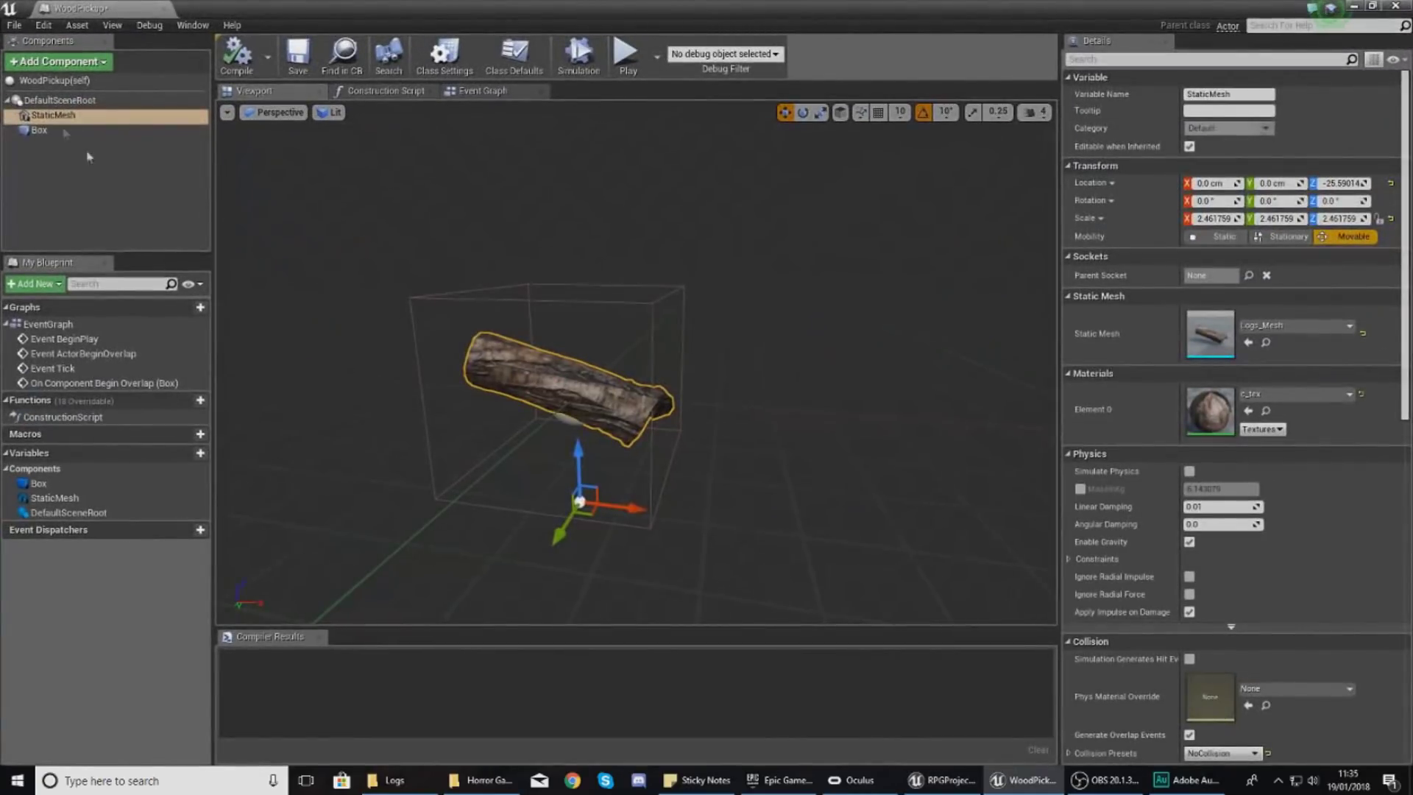
# Add a Particle System component under the StaticMesh in the WoodPickup blueprint and select it.
pyautogui.click(71, 63)
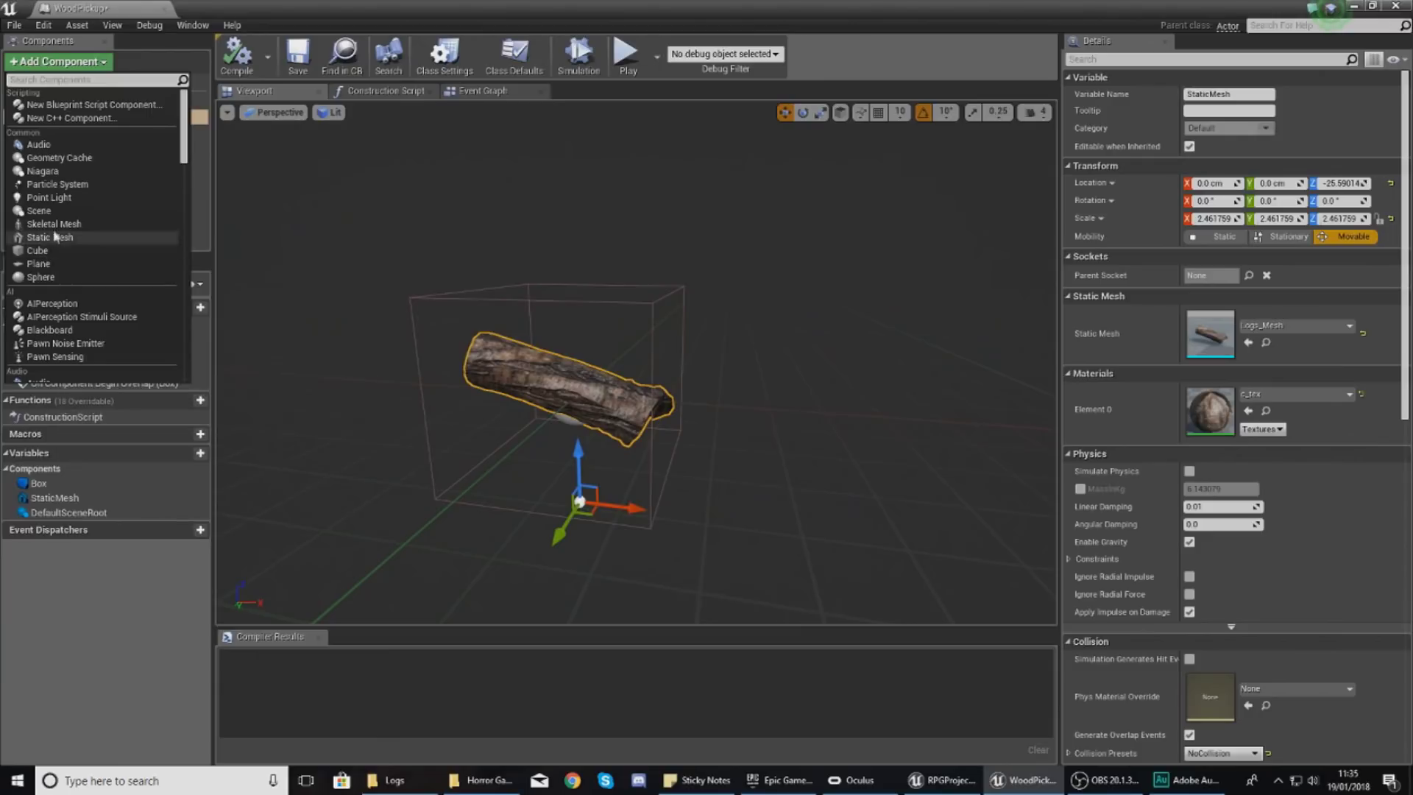
pyautogui.click(73, 184)
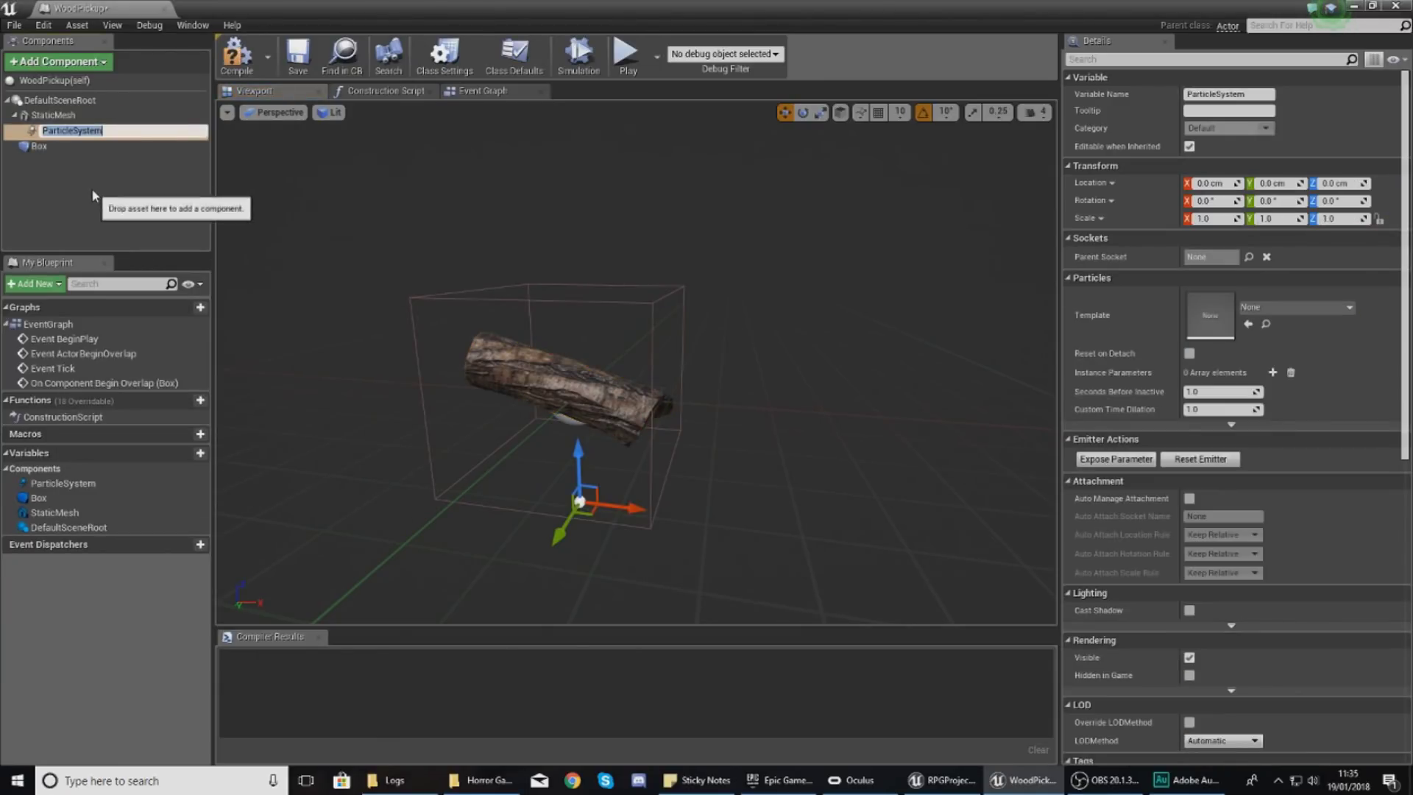
pyautogui.click(94, 194)
pyautogui.click(68, 130)
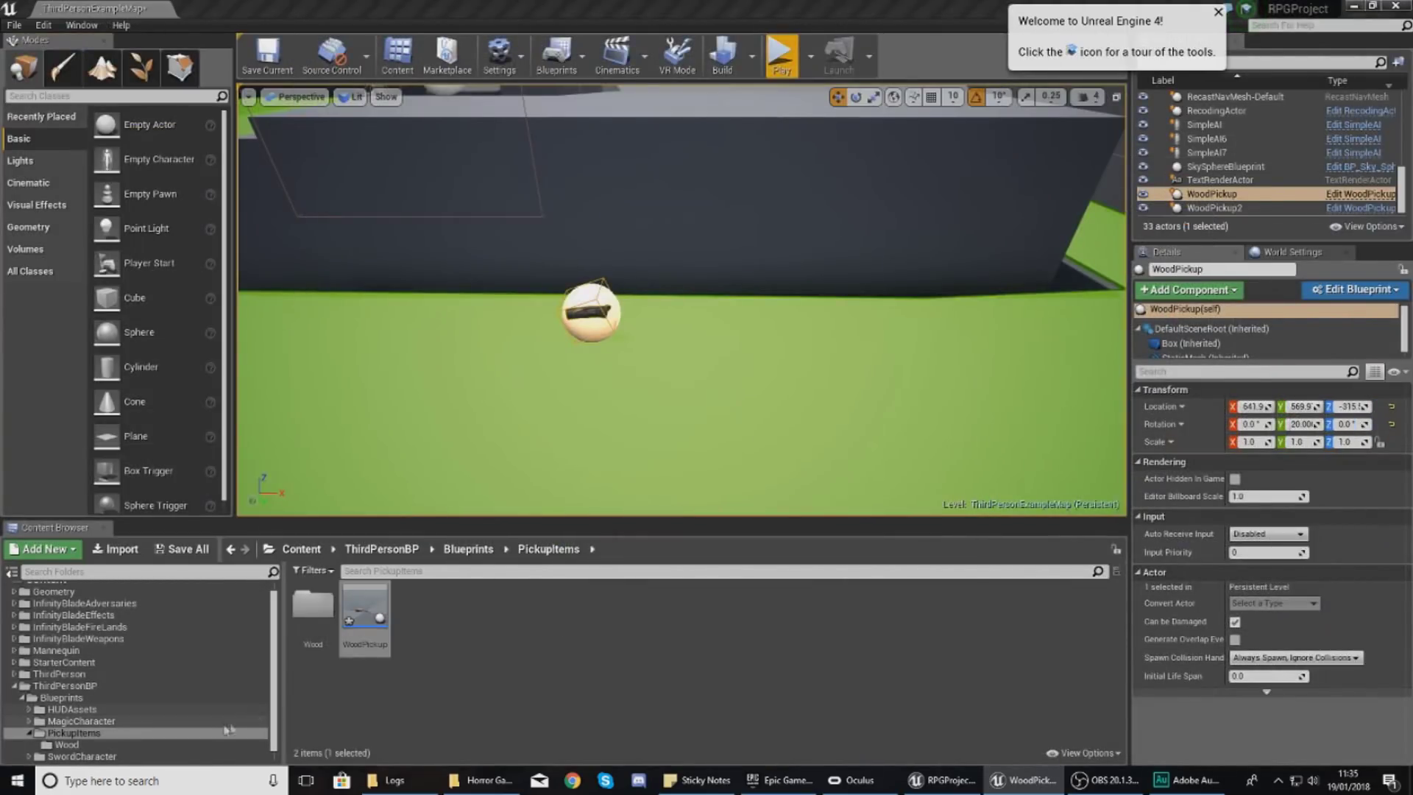
# Open the LootPickup blueprint from the Blueprints folder and examine which particle template its ParticleSystem component uses.
pyautogui.click(166, 709)
pyautogui.click(166, 697)
pyautogui.click(166, 720)
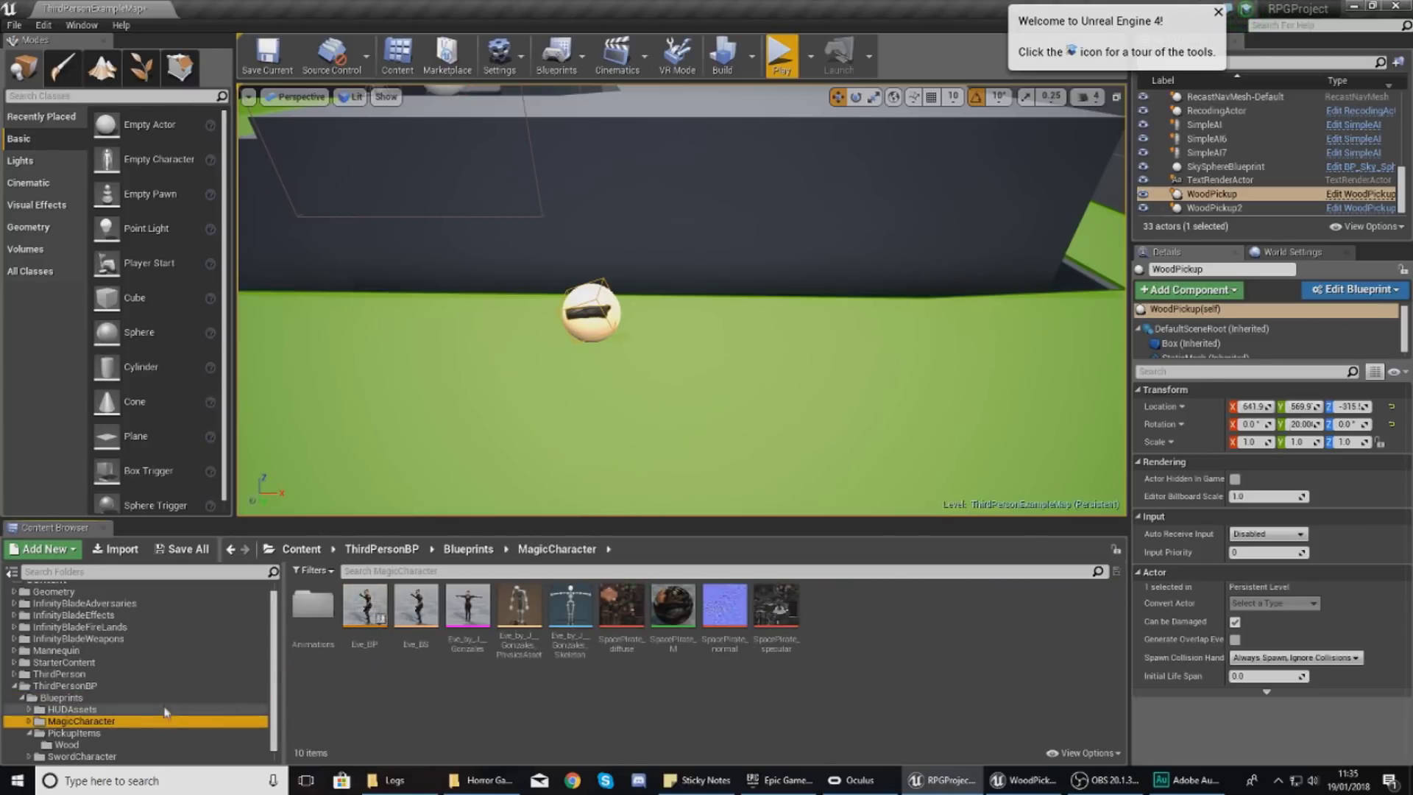
pyautogui.click(166, 710)
pyautogui.click(163, 699)
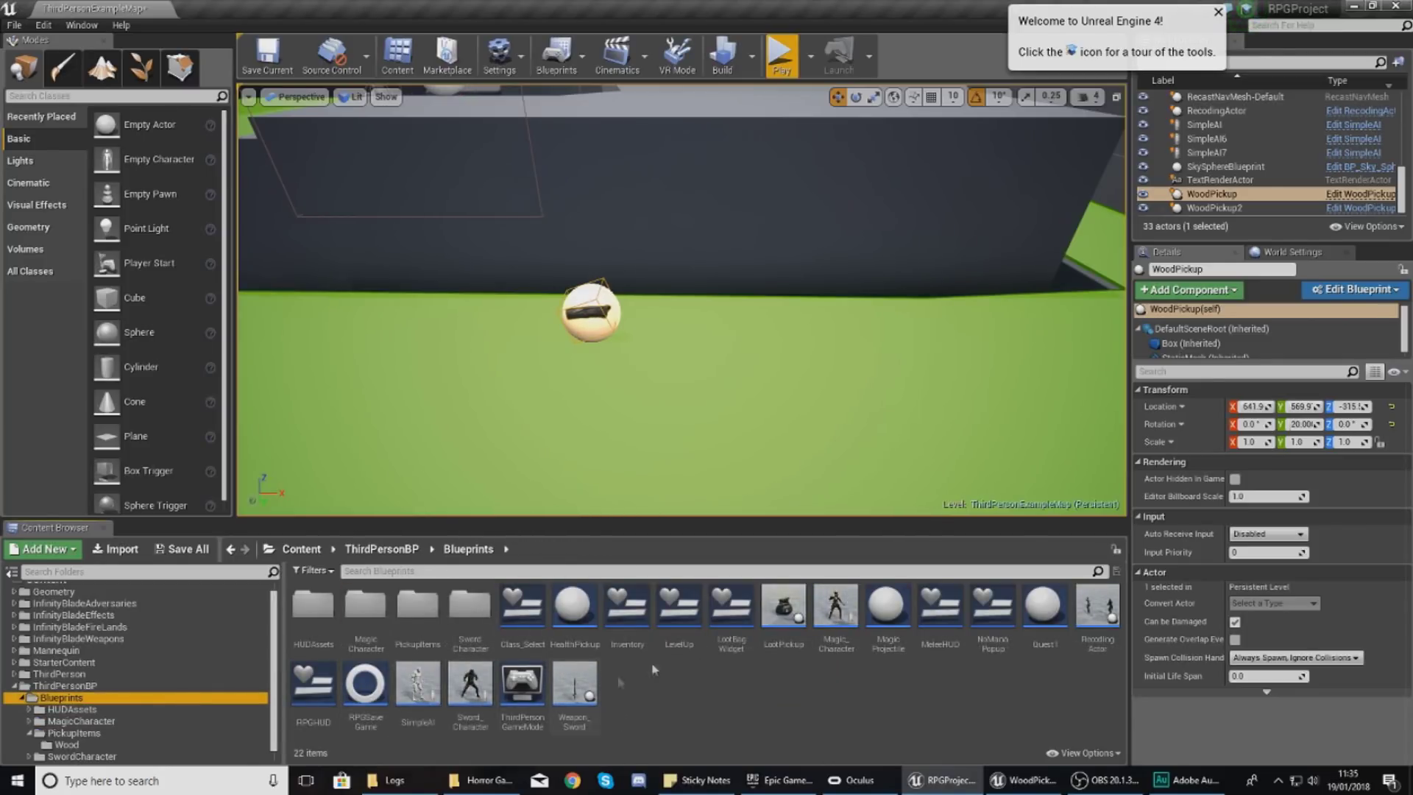
pyautogui.doubleClick(789, 621)
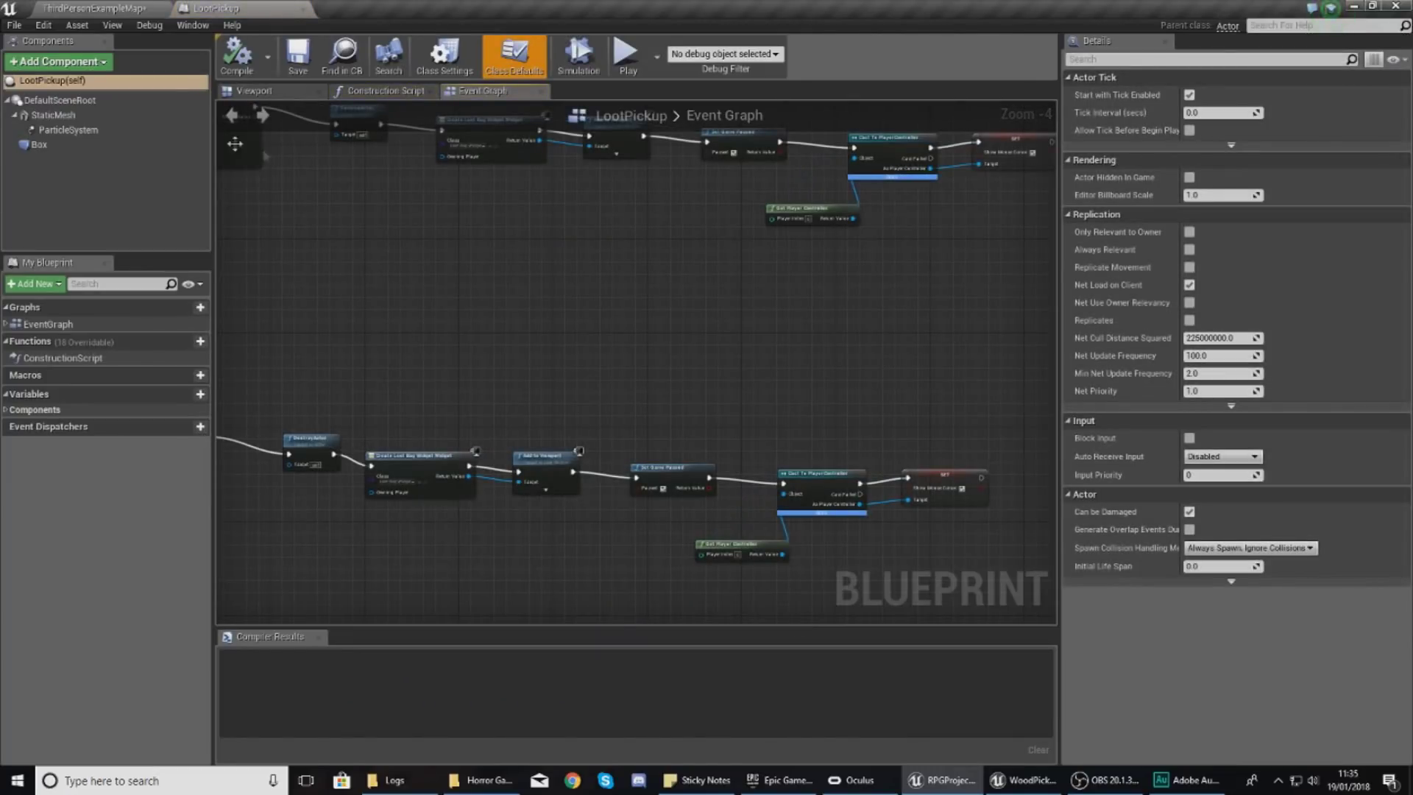
pyautogui.click(62, 130)
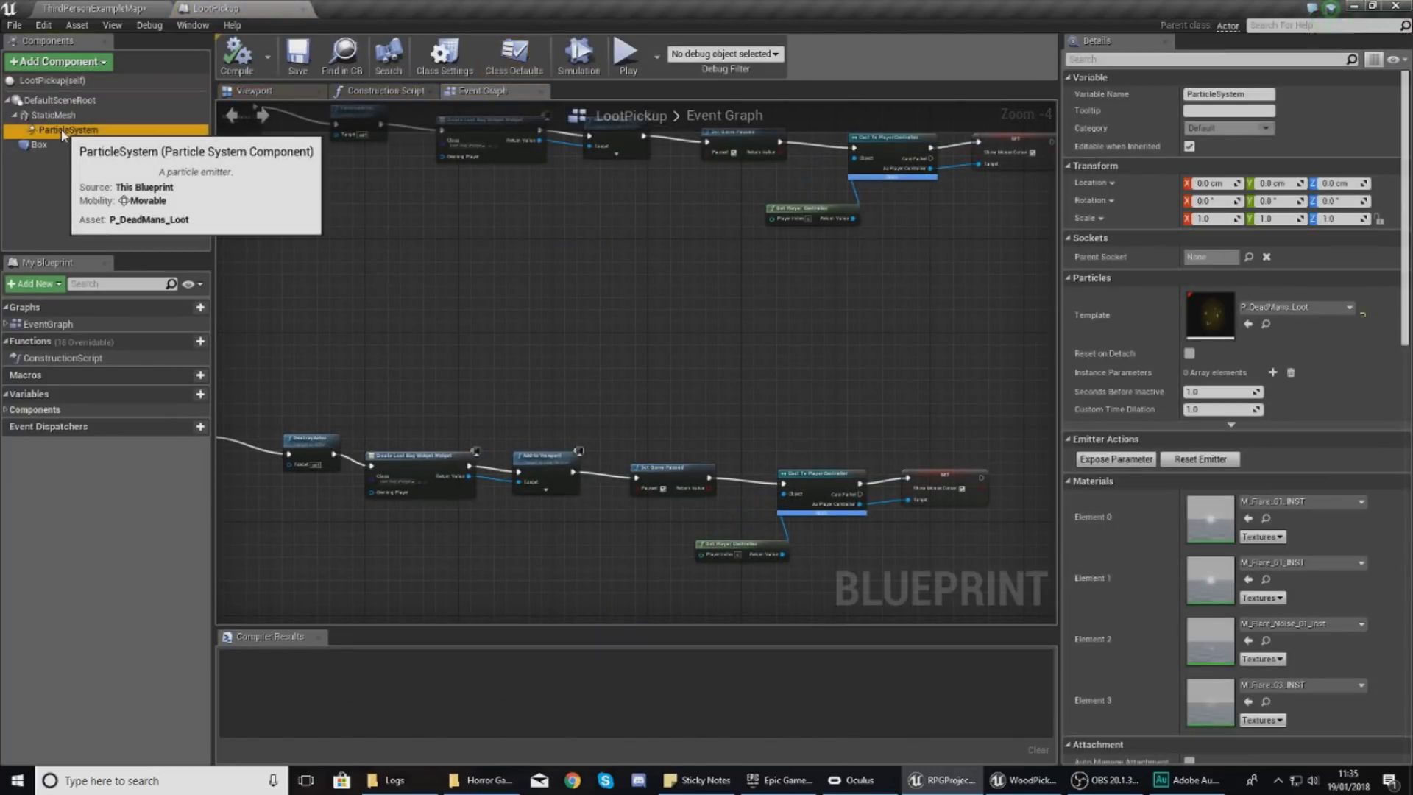
pyautogui.click(278, 89)
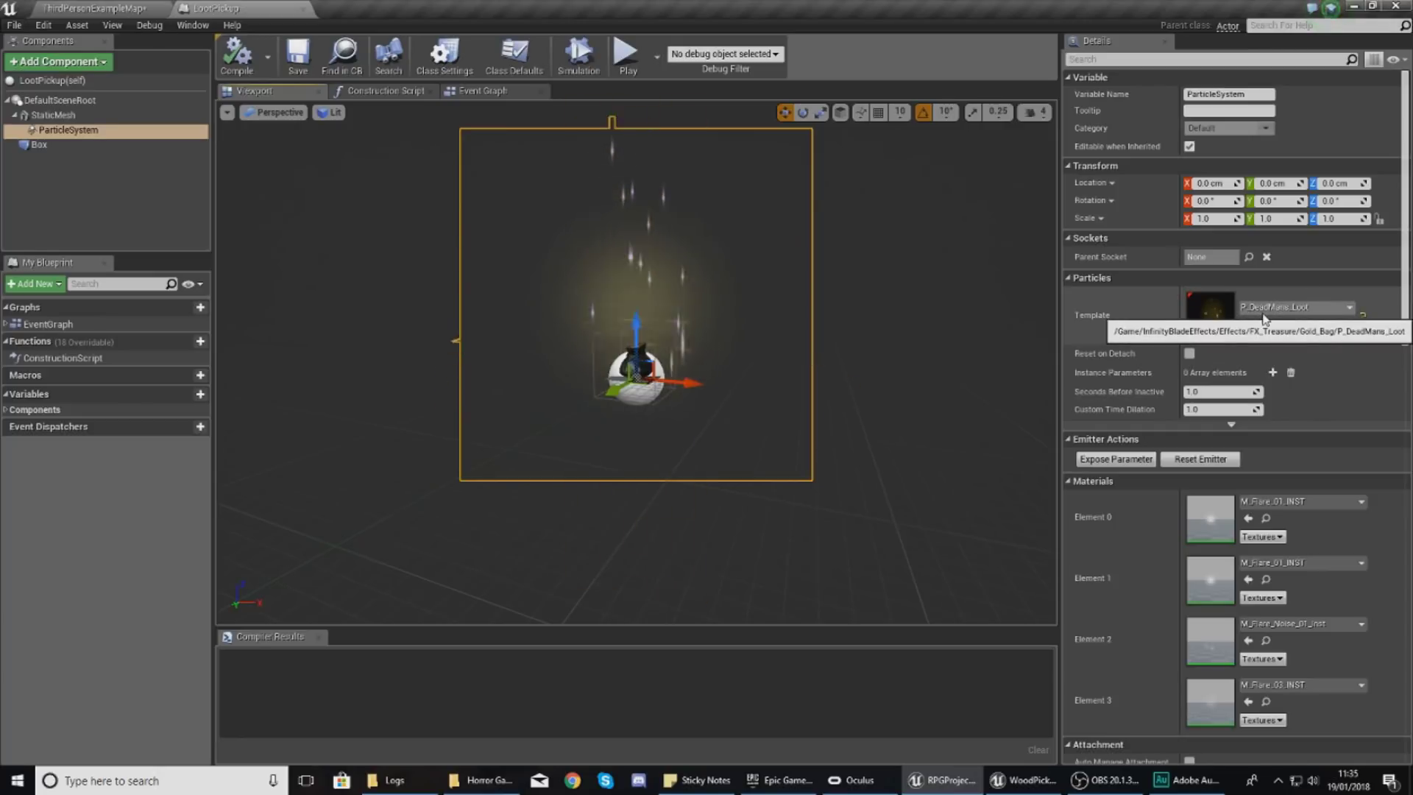
# Assign P_DeadMans_Loot as the template of the WoodPickup's ParticleSystem component.
pyautogui.click(1023, 780)
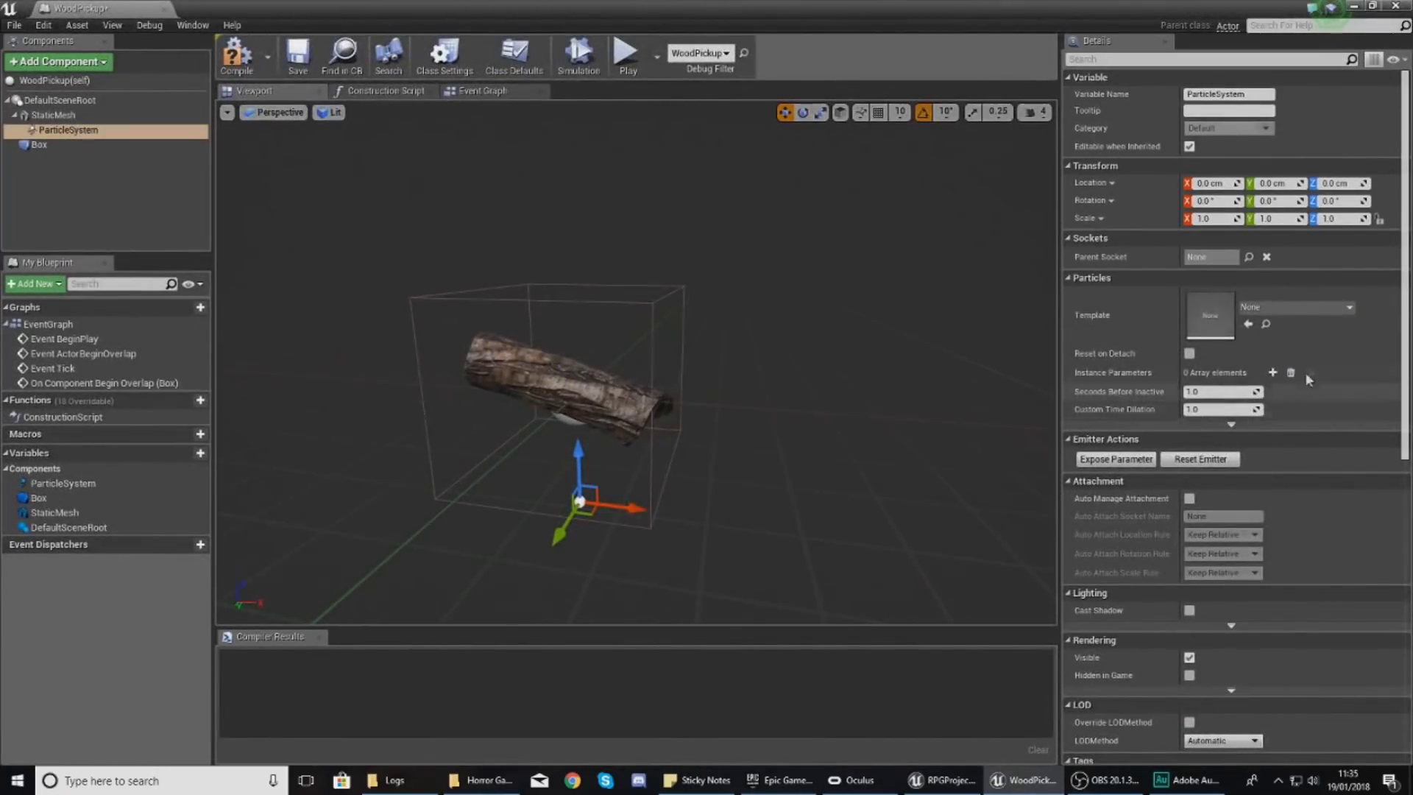
pyautogui.click(1293, 308)
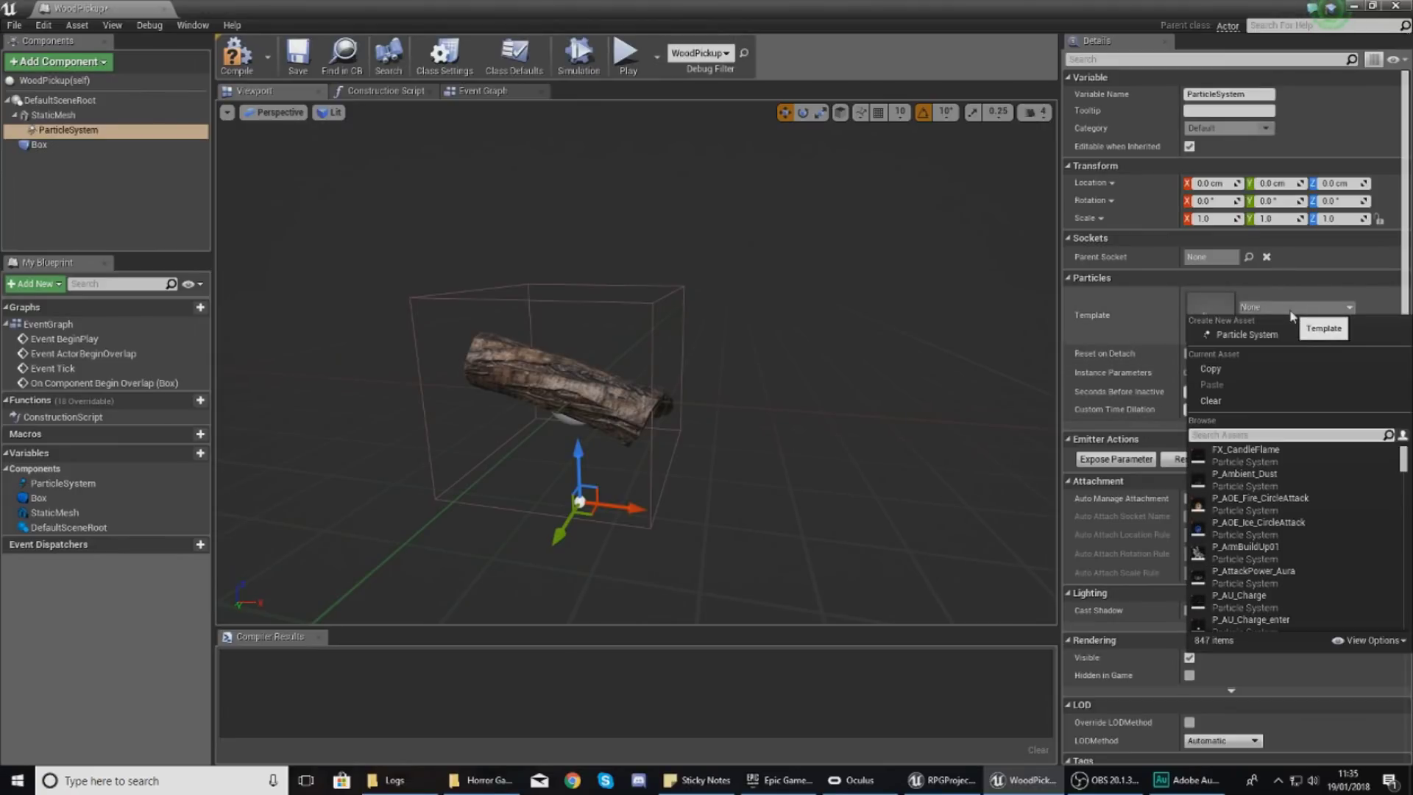
pyautogui.write('p_dead')
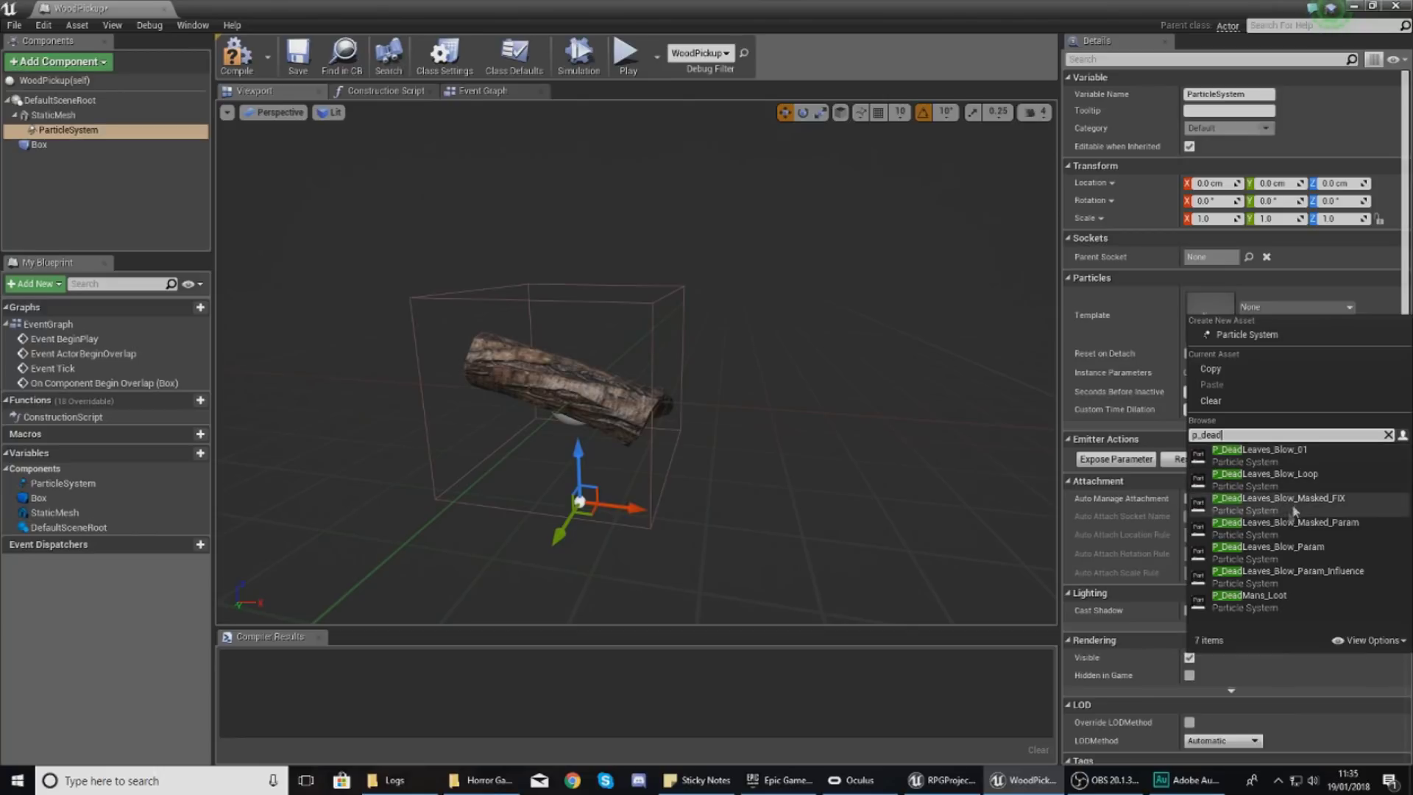
pyautogui.click(1274, 596)
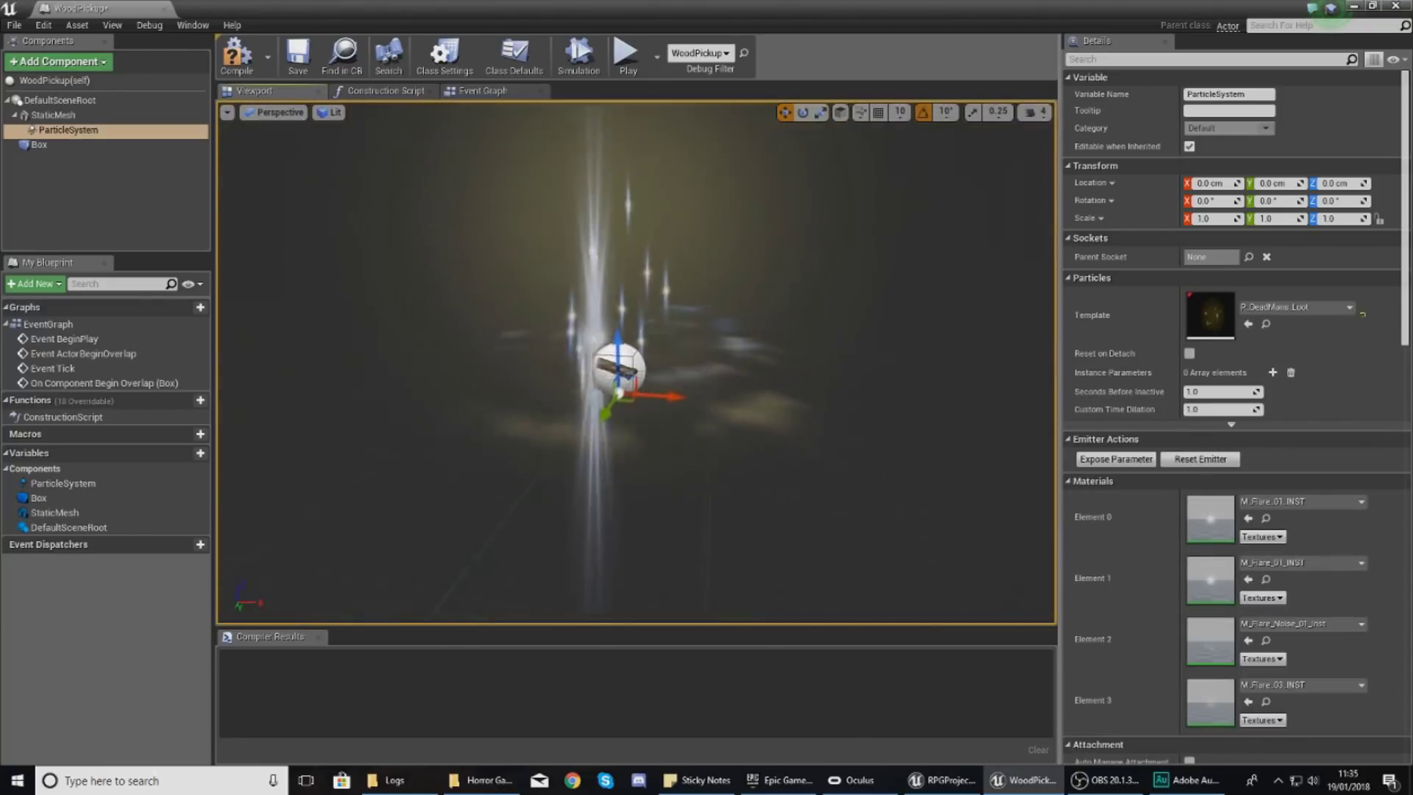
# Rescale the WoodPickup's ParticleSystem component in its viewport, and close the LootPickup blueprint editor.
pyautogui.click(820, 112)
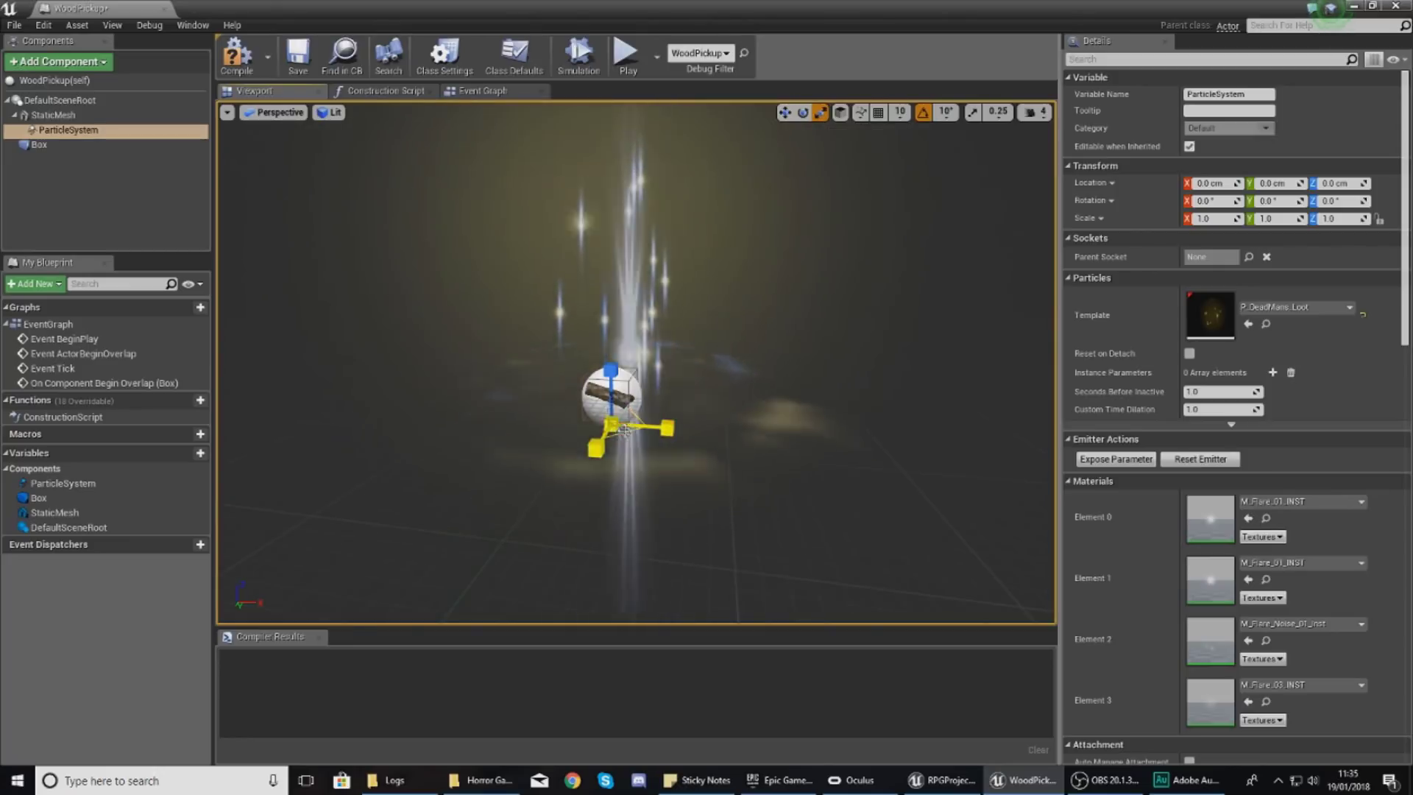
pyautogui.moveTo(614, 426); pyautogui.dragTo(578, 486)
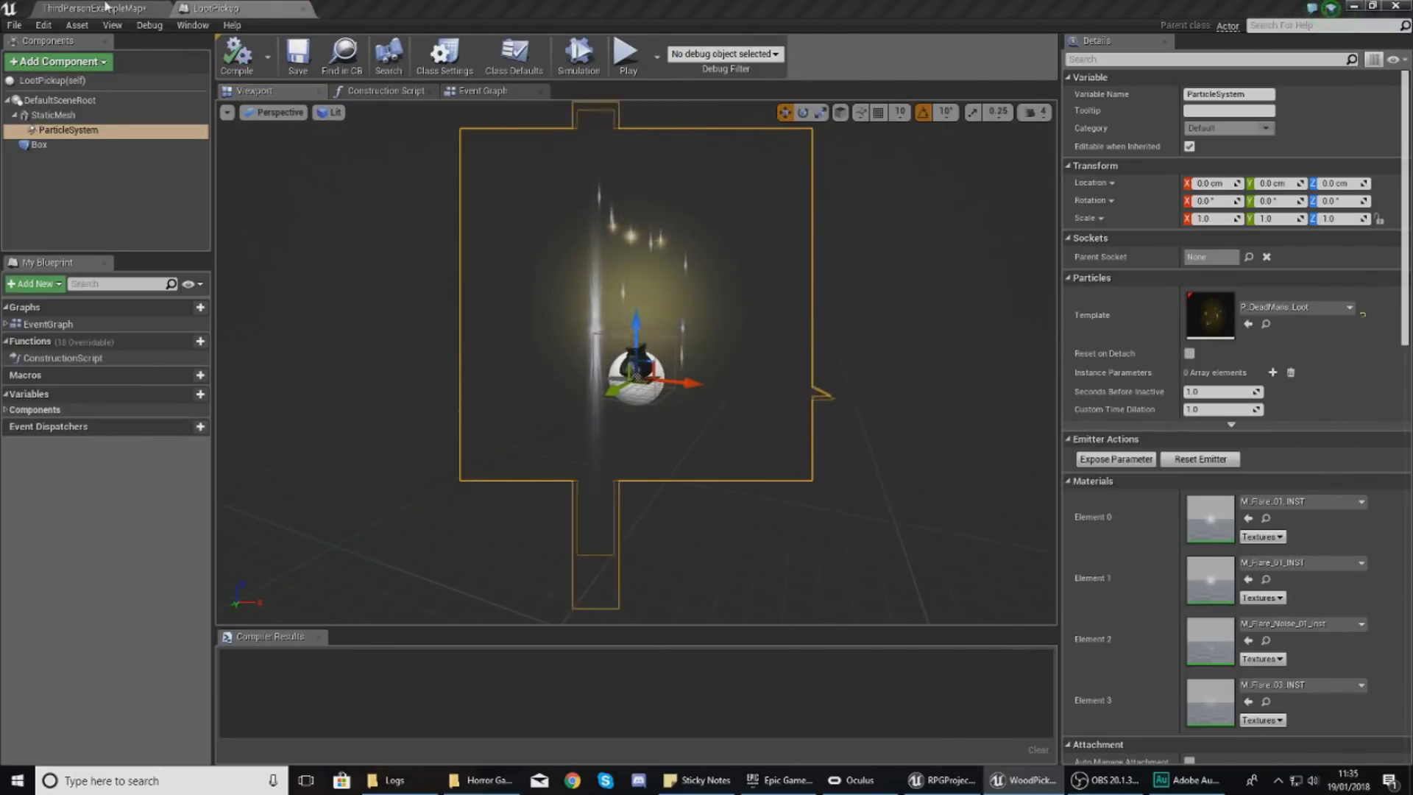
pyautogui.click(302, 9)
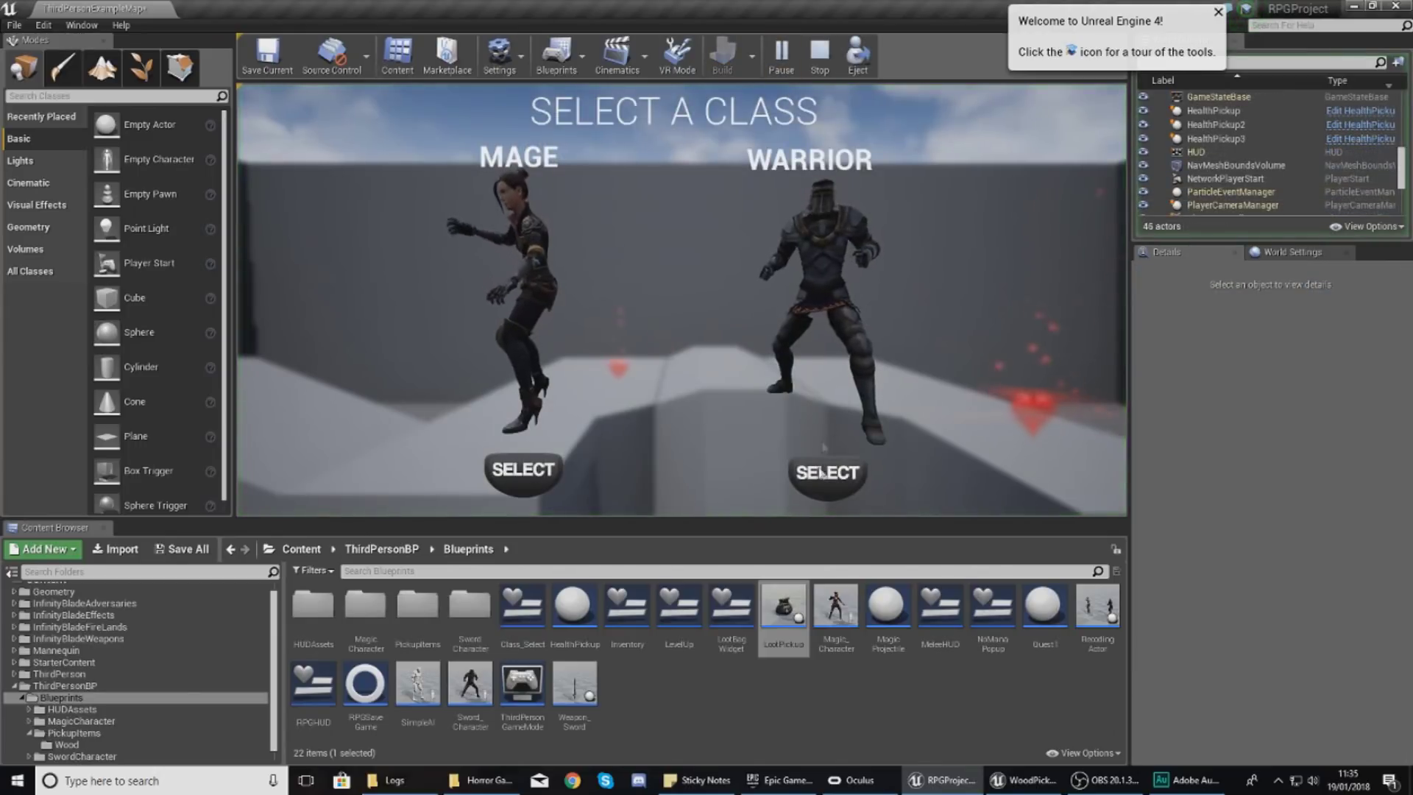
# Play-test as the Warrior, collect both wood pickups, check them in the inventory, and stop the play session.
pyautogui.click(828, 478)
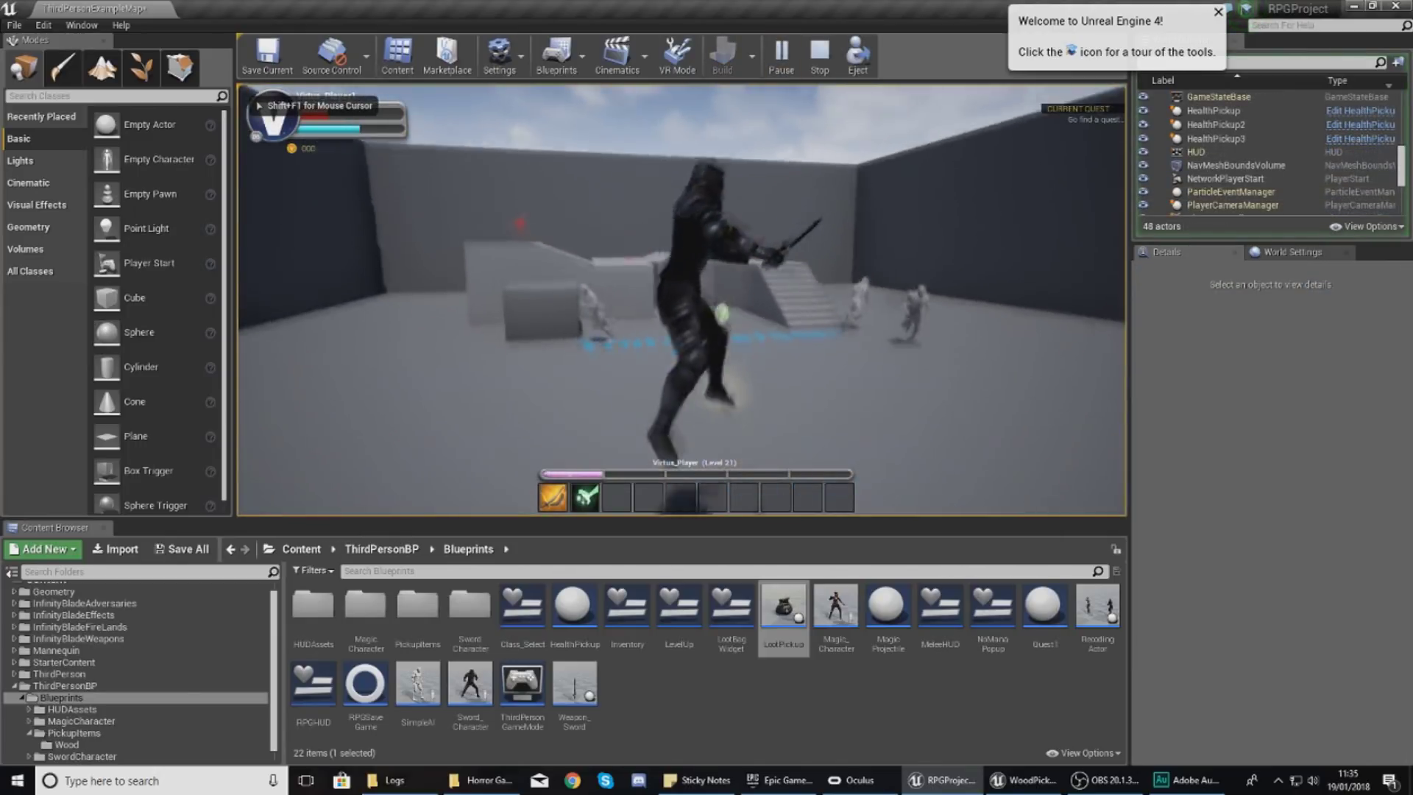
pyautogui.press('w')
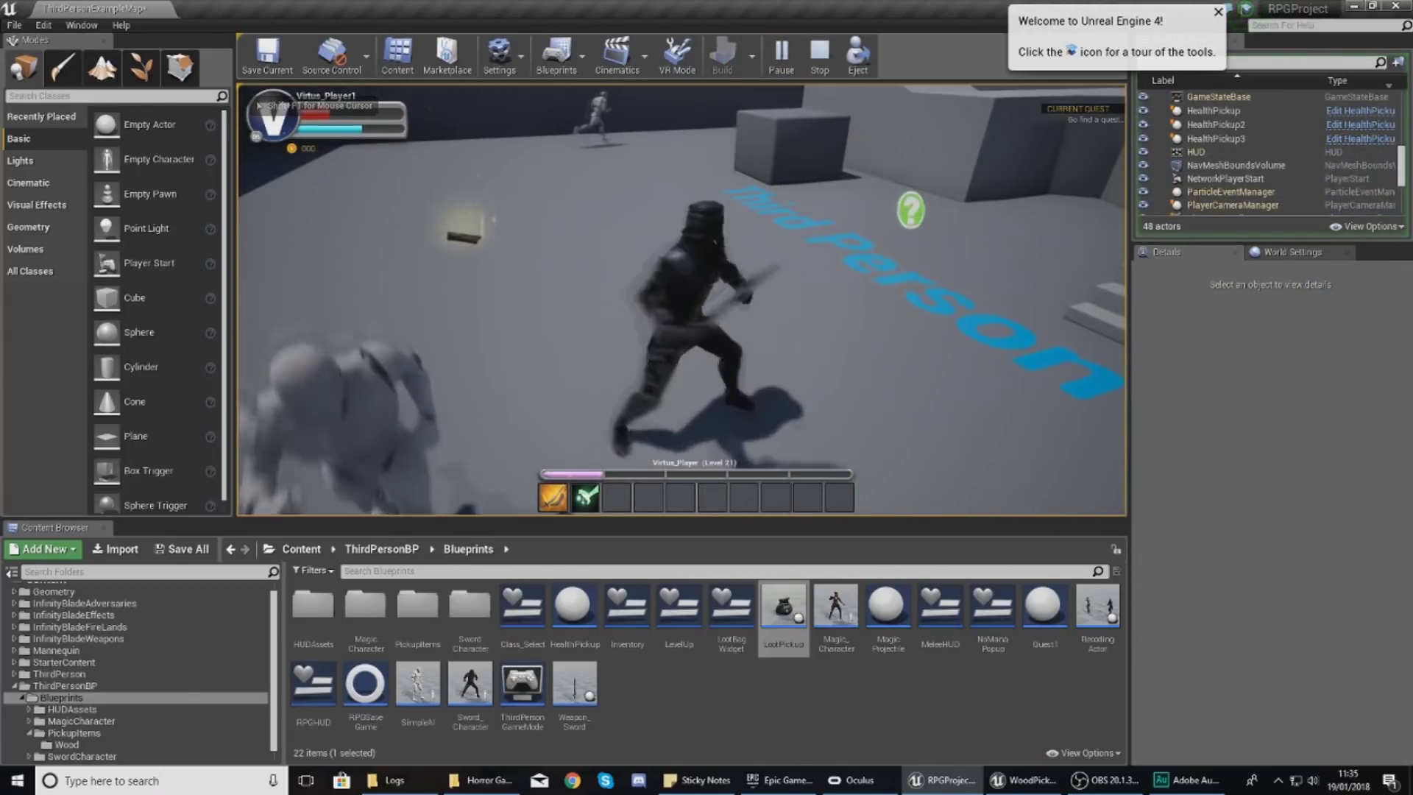
pyautogui.press('w')
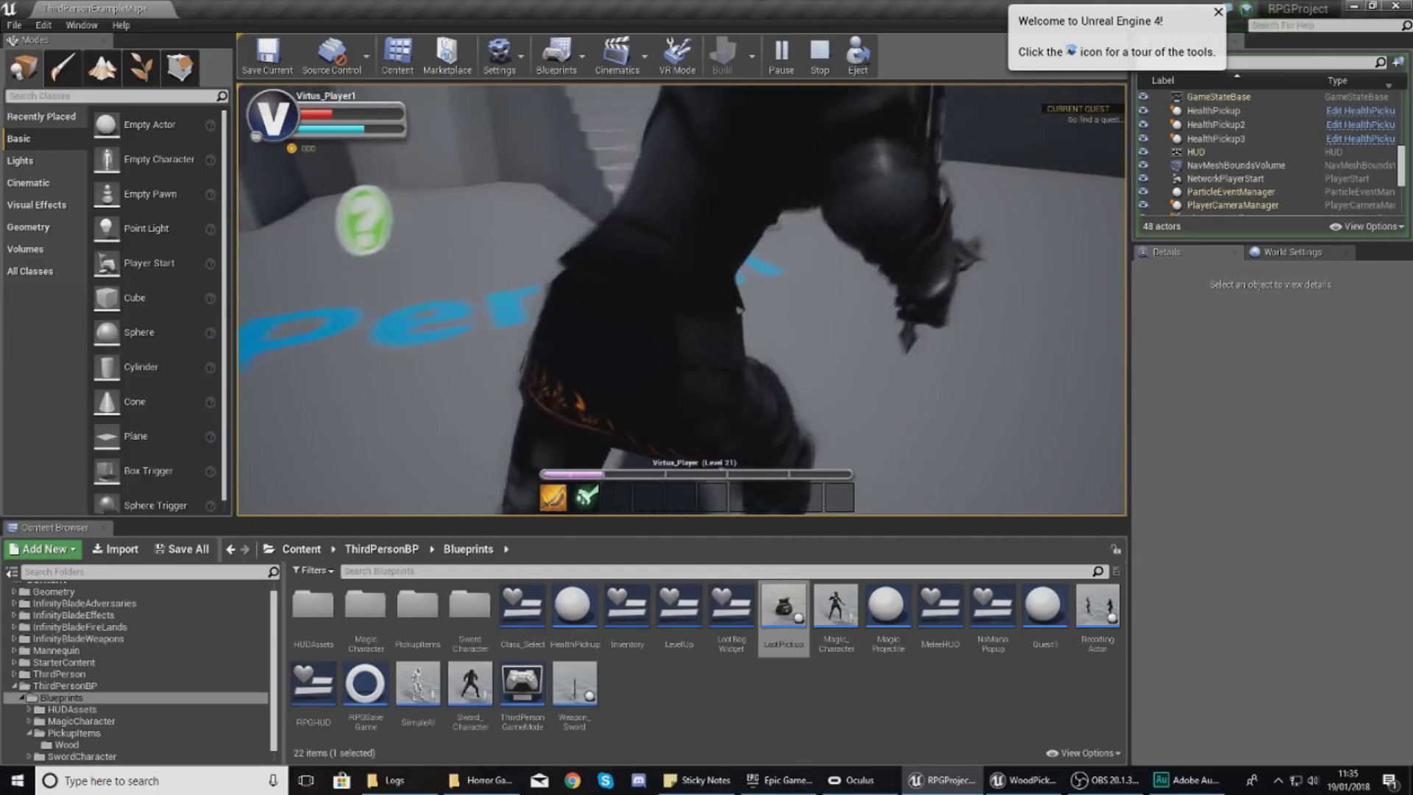
pyautogui.press('w')
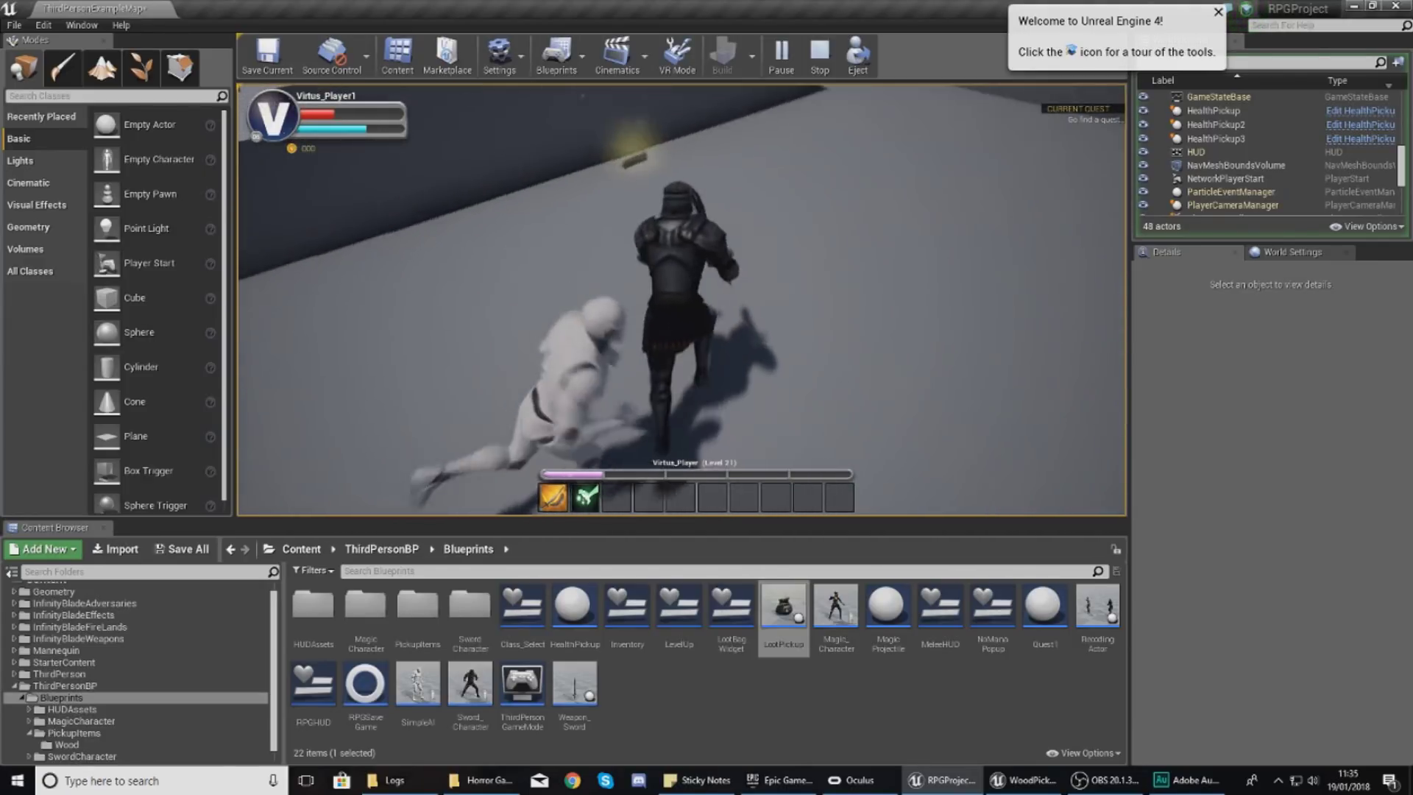
pyautogui.press('w')
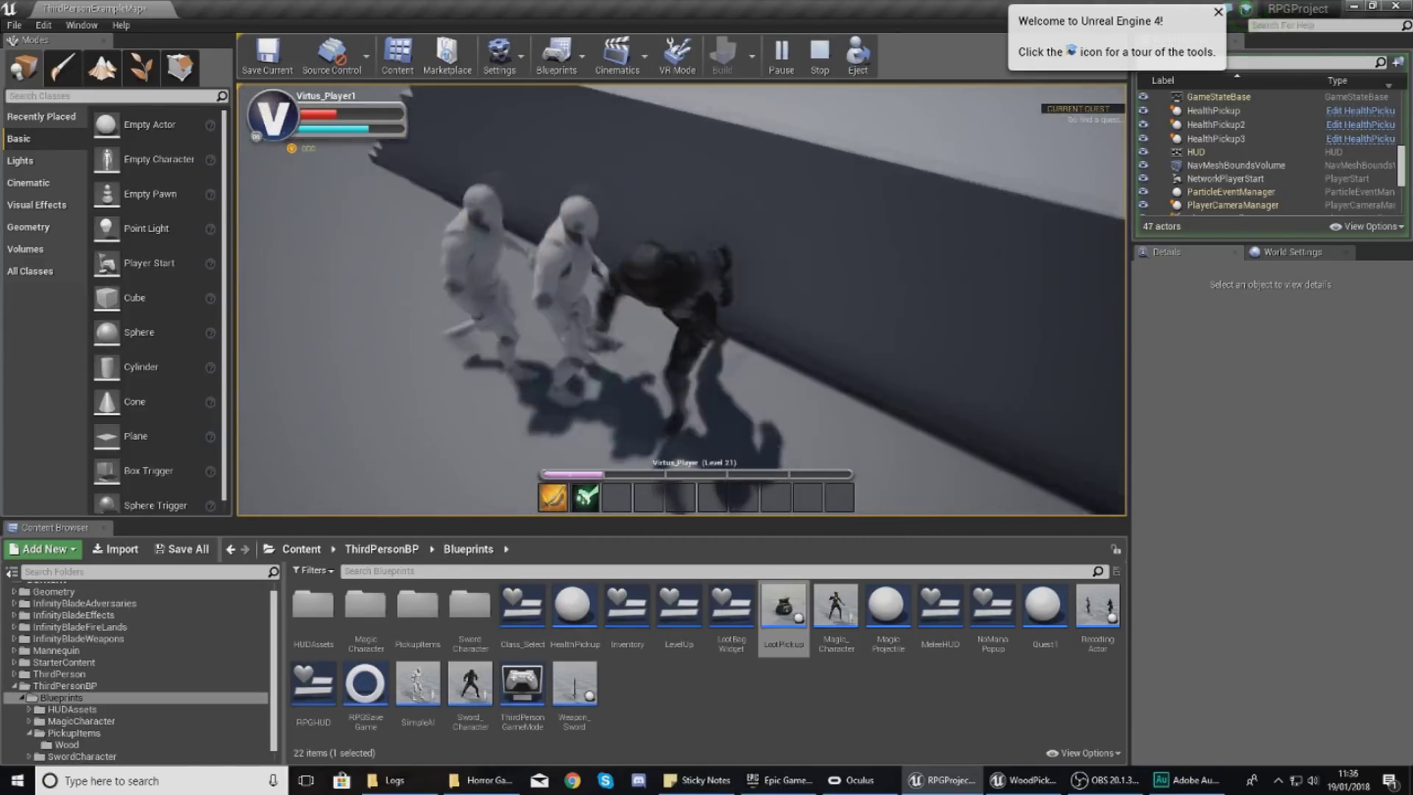
pyautogui.press('w')
pyautogui.press('i')
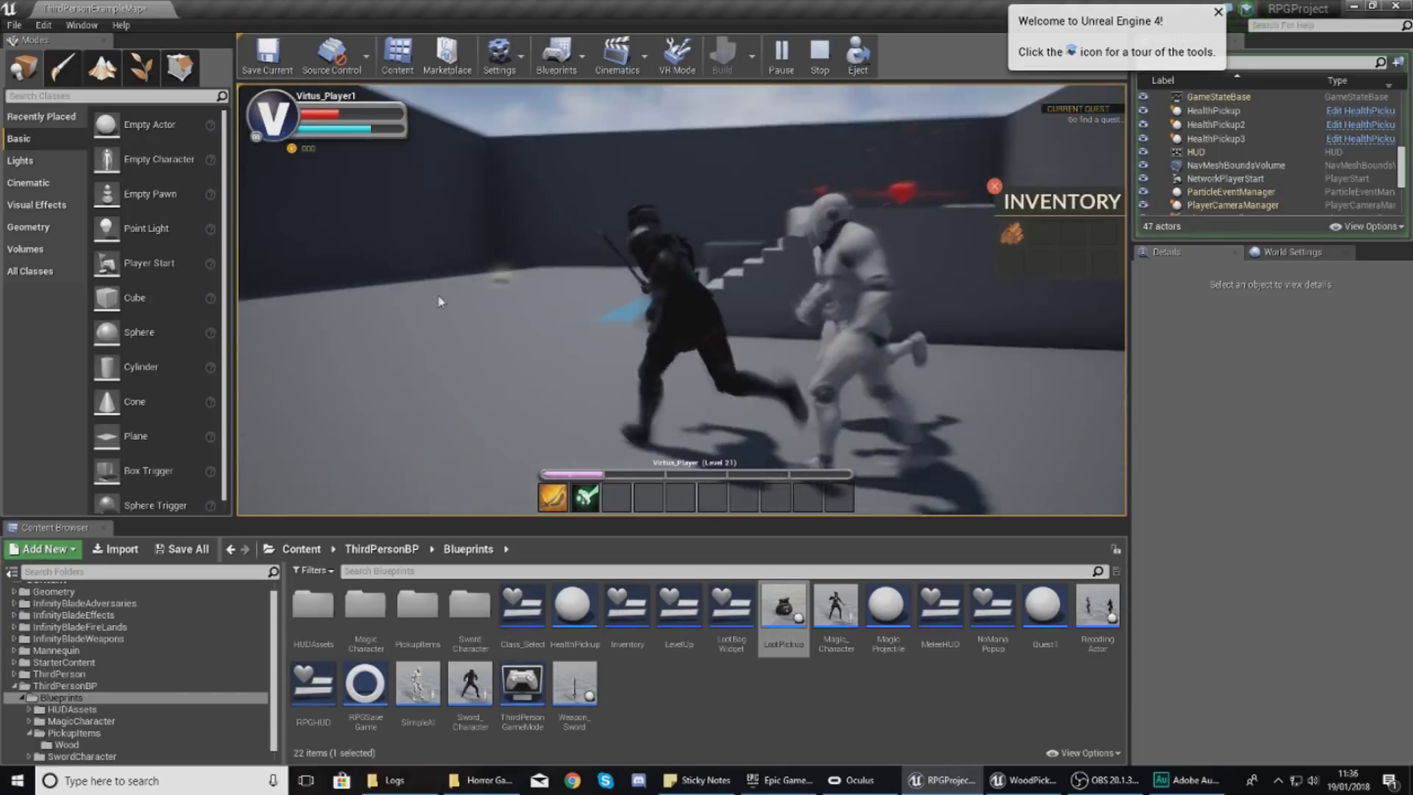
pyautogui.press('a')
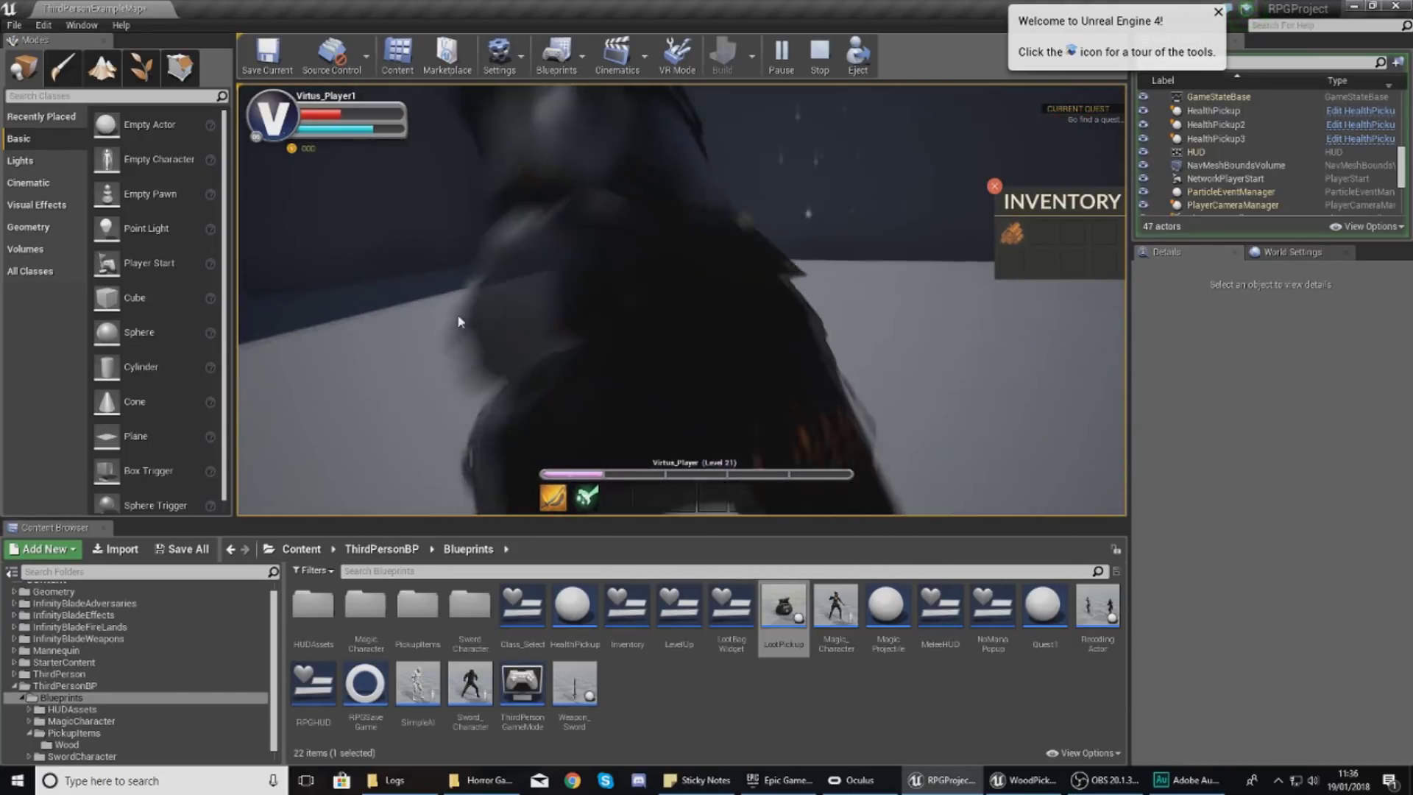
pyautogui.press('d')
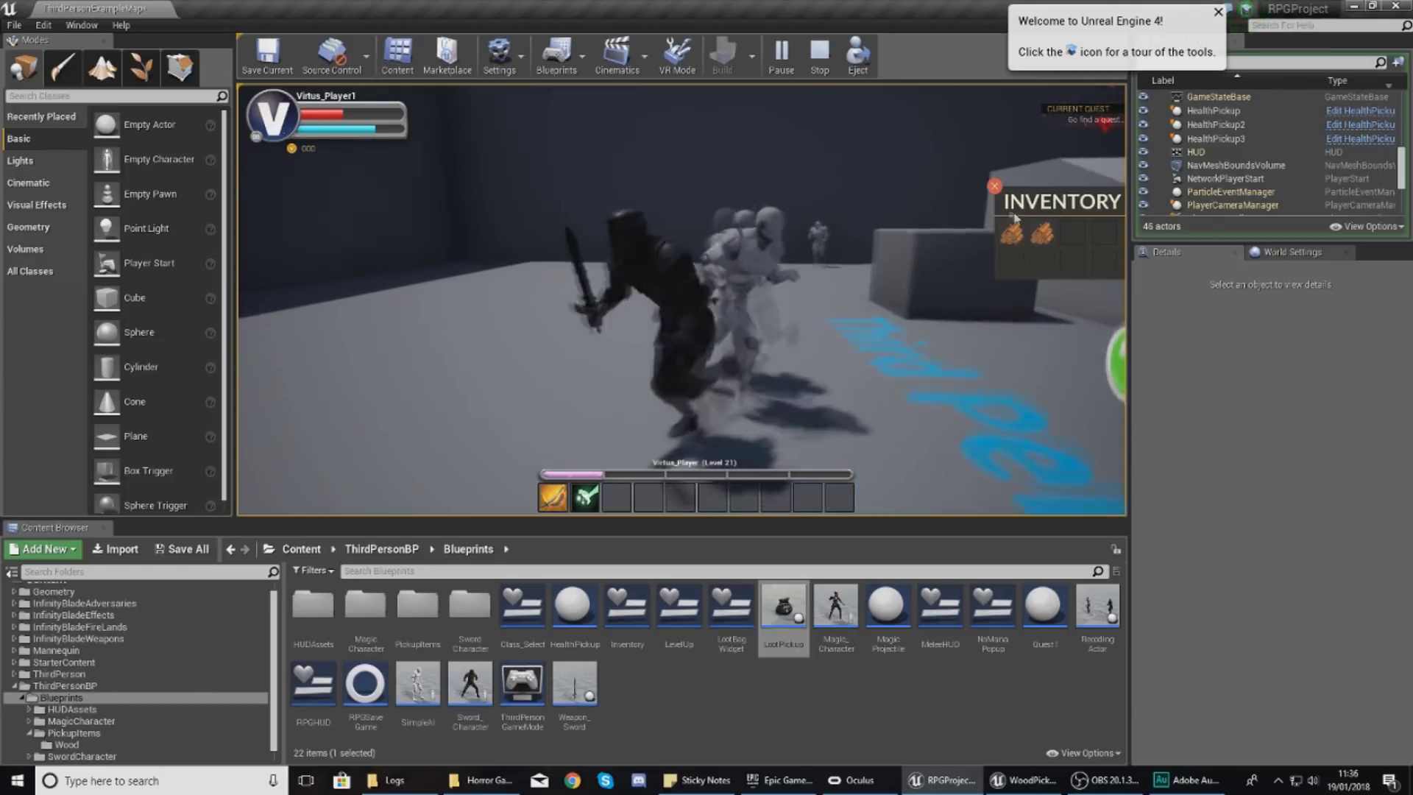
pyautogui.press('Escape')
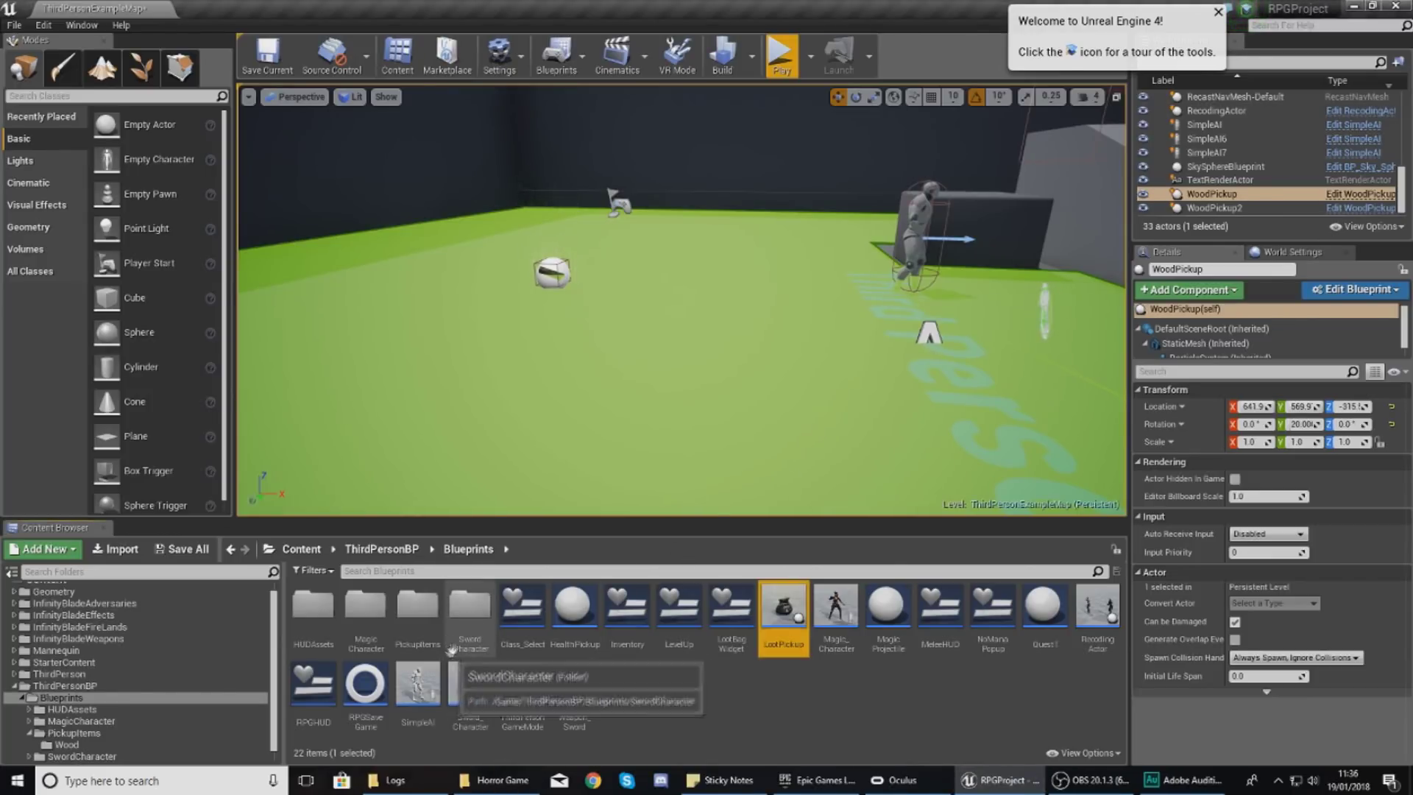
# Duplicate the WoodPickup blueprint in the PickupItems folder and name the copy KeyPickup.
pyautogui.click(406, 633)
pyautogui.doubleClick(404, 639)
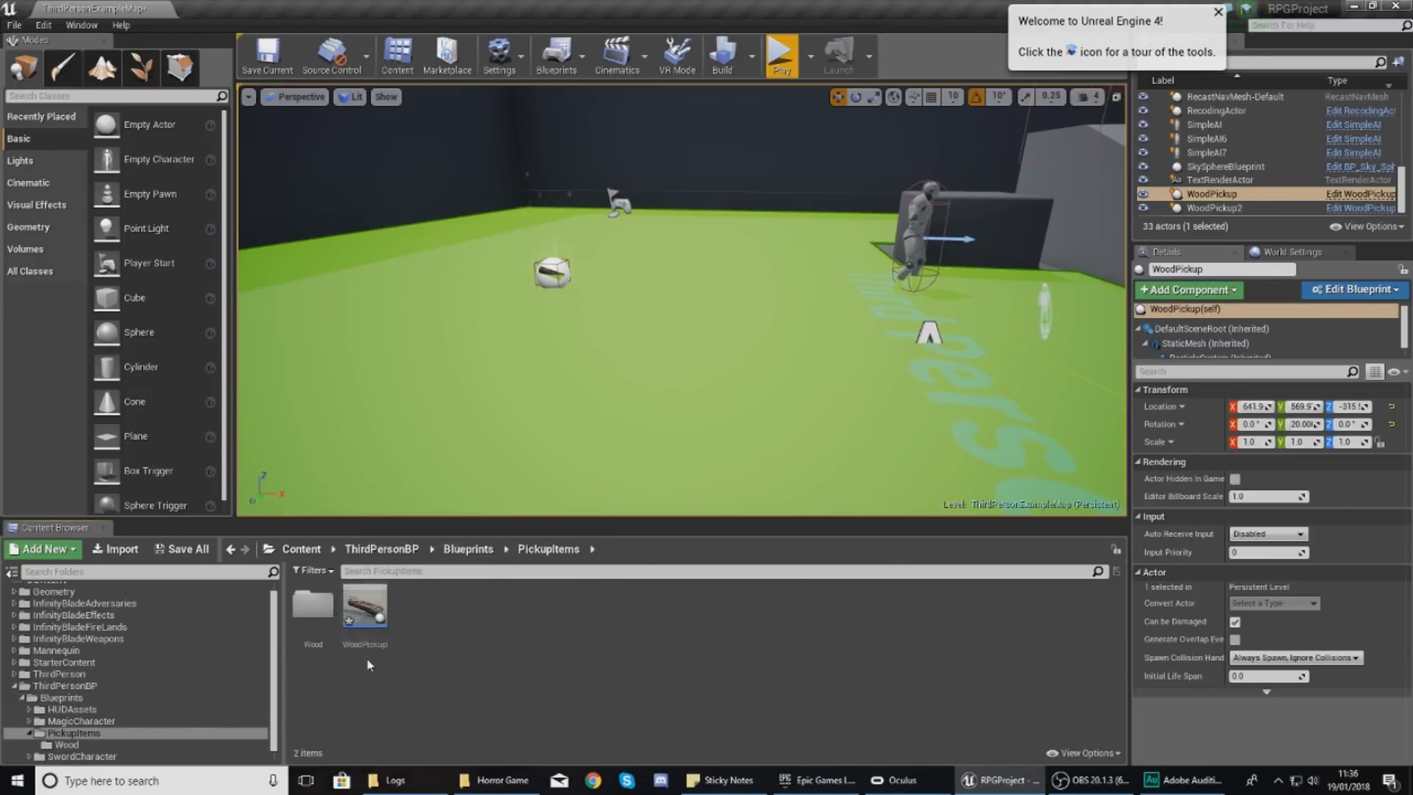
pyautogui.click(375, 611)
pyautogui.rightClick(376, 612)
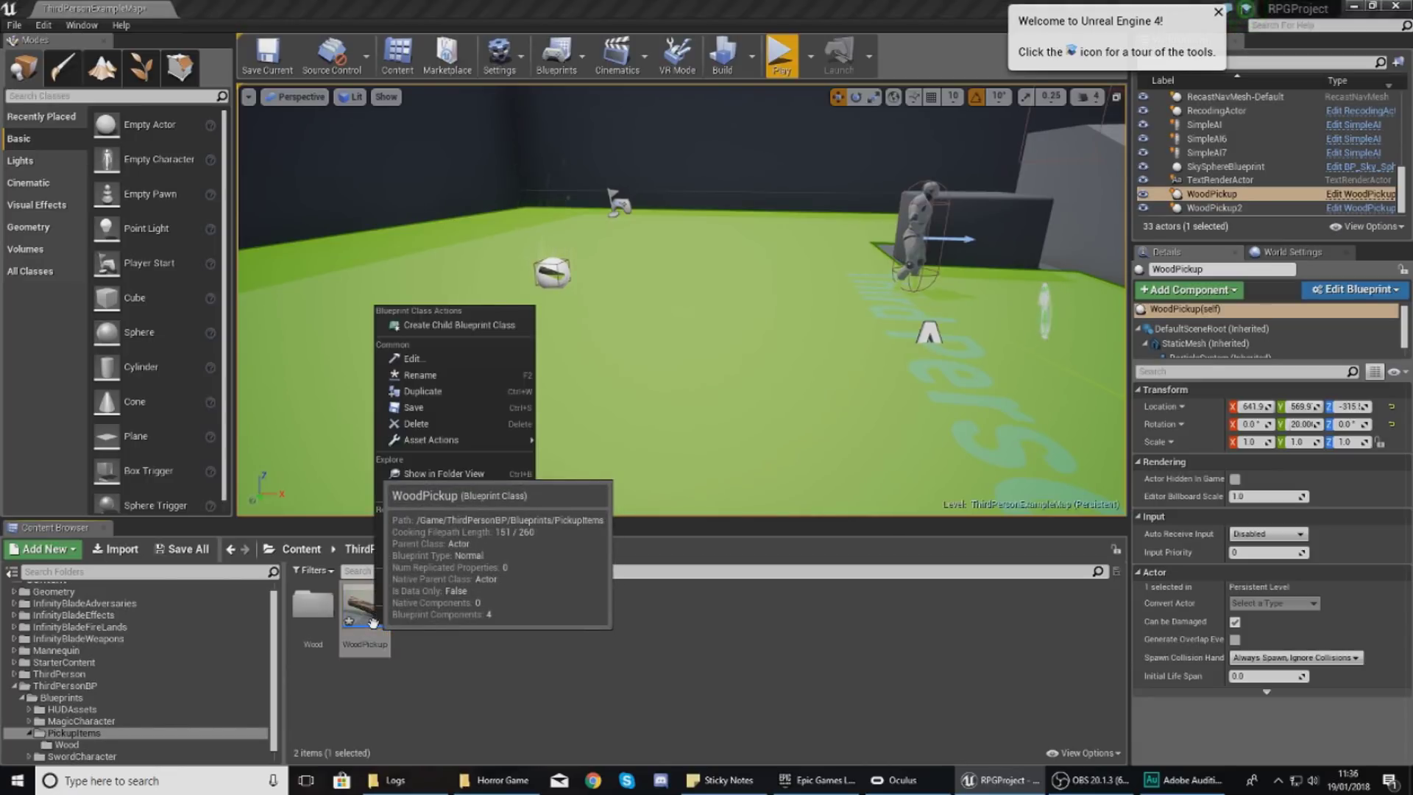
pyautogui.click(442, 392)
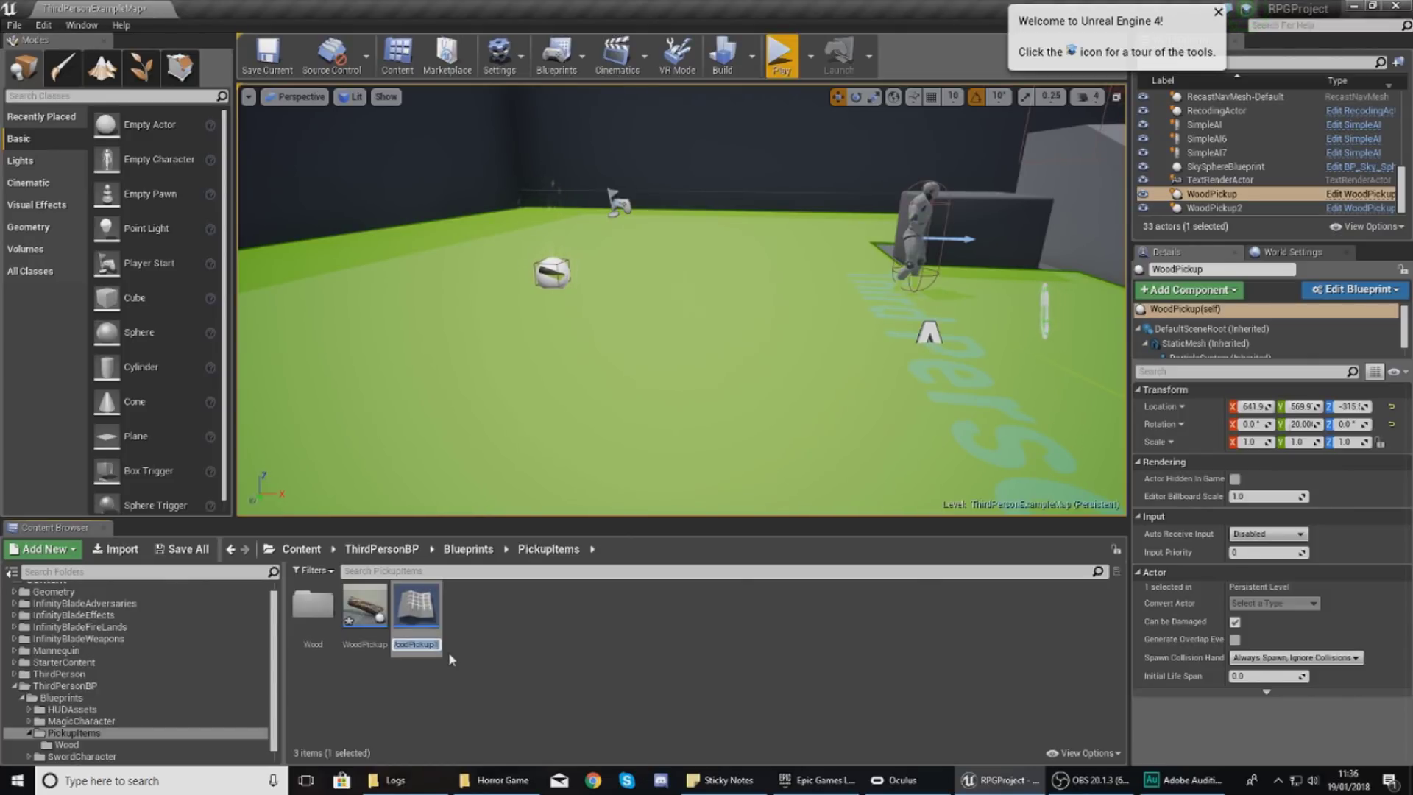
pyautogui.write('KeyPickup')
pyautogui.press('Return')
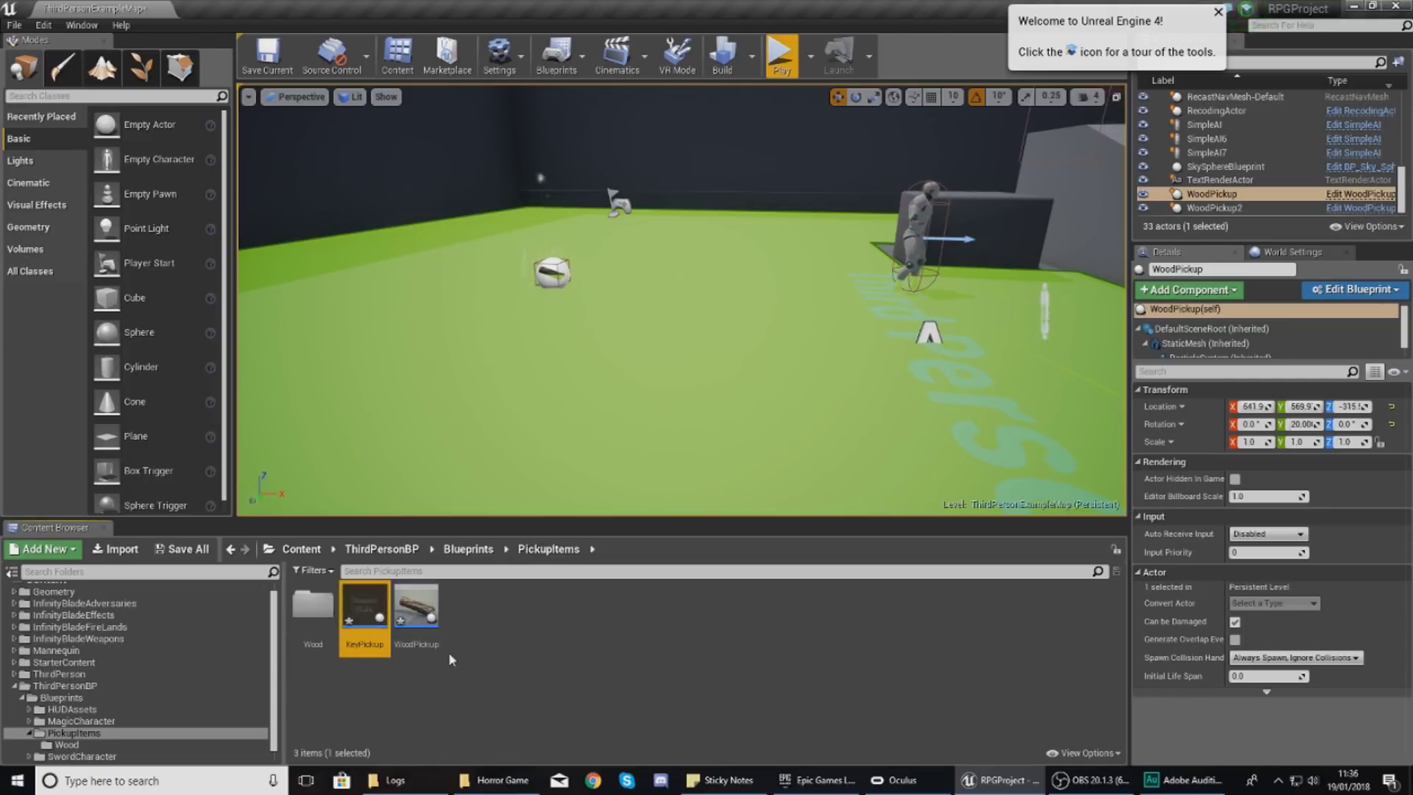
# Create a folder named Key inside PickupItems and open it.
pyautogui.rightClick(488, 655)
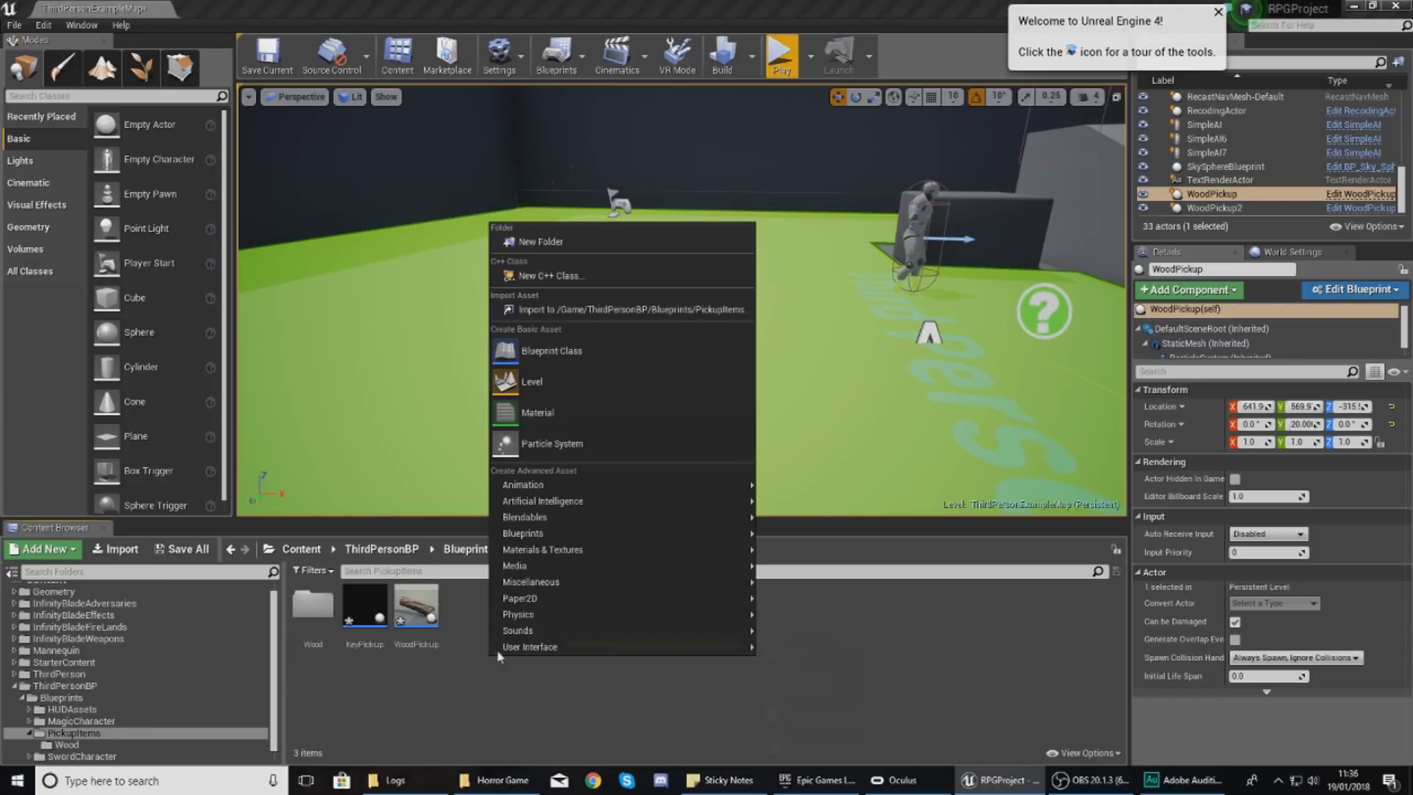
pyautogui.click(545, 242)
pyautogui.write('K')
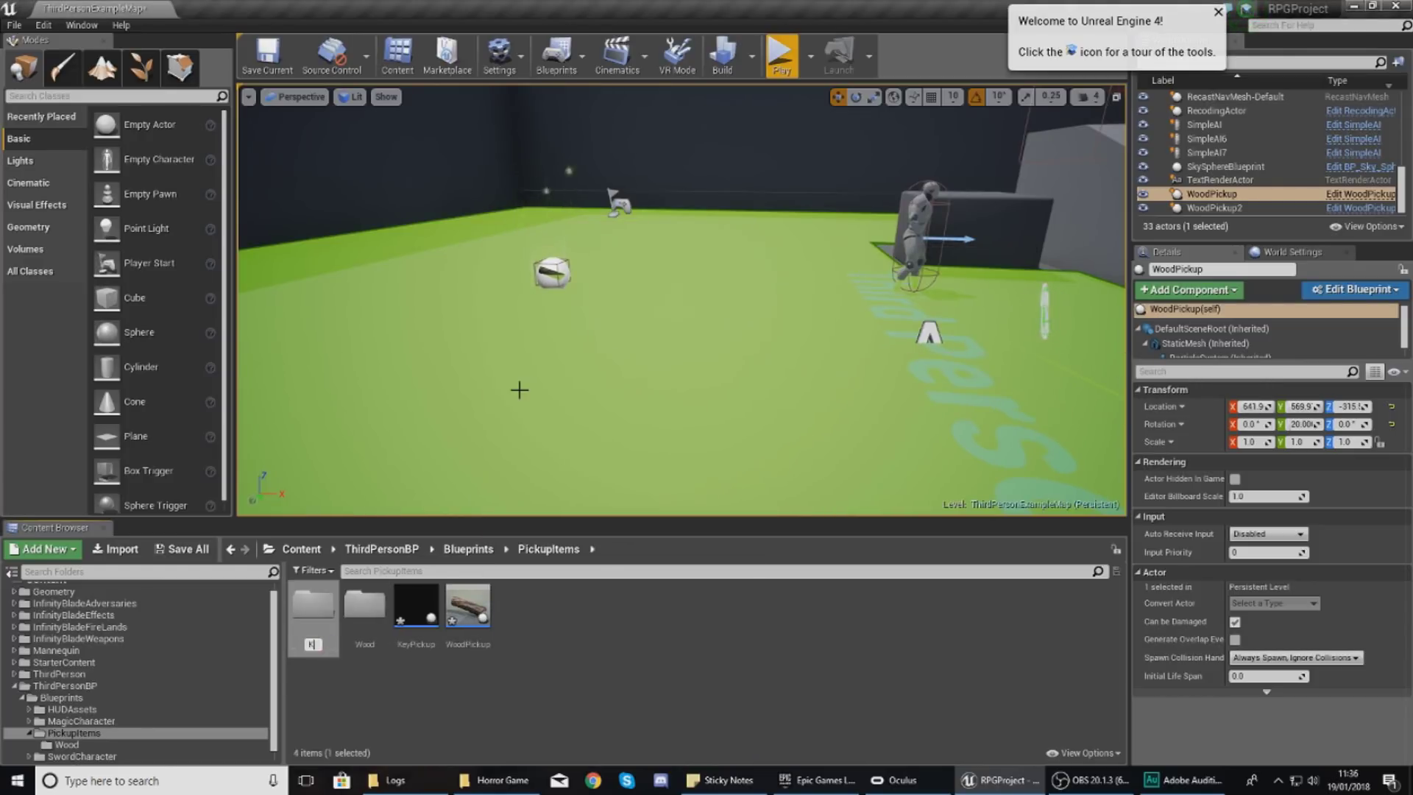
pyautogui.write('ey')
pyautogui.press('Return')
pyautogui.doubleClick(469, 607)
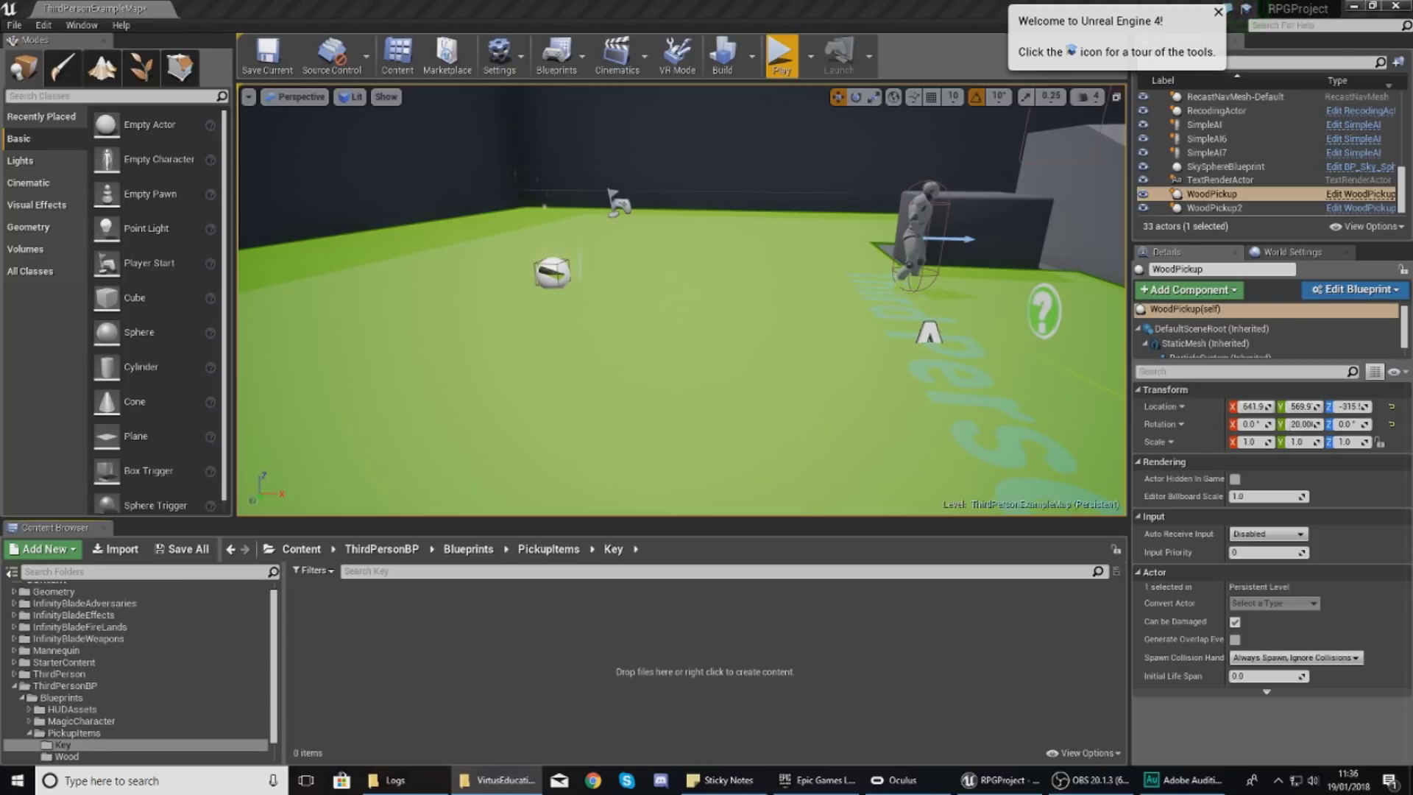
# In File Explorer, open VirtusEducation > Projects > RPG Series > RPGAssets > PickupItems > Key.
pyautogui.moveTo(1412, 273); pyautogui.dragTo(700, 100)
pyautogui.scroll(-3, 668, 309)
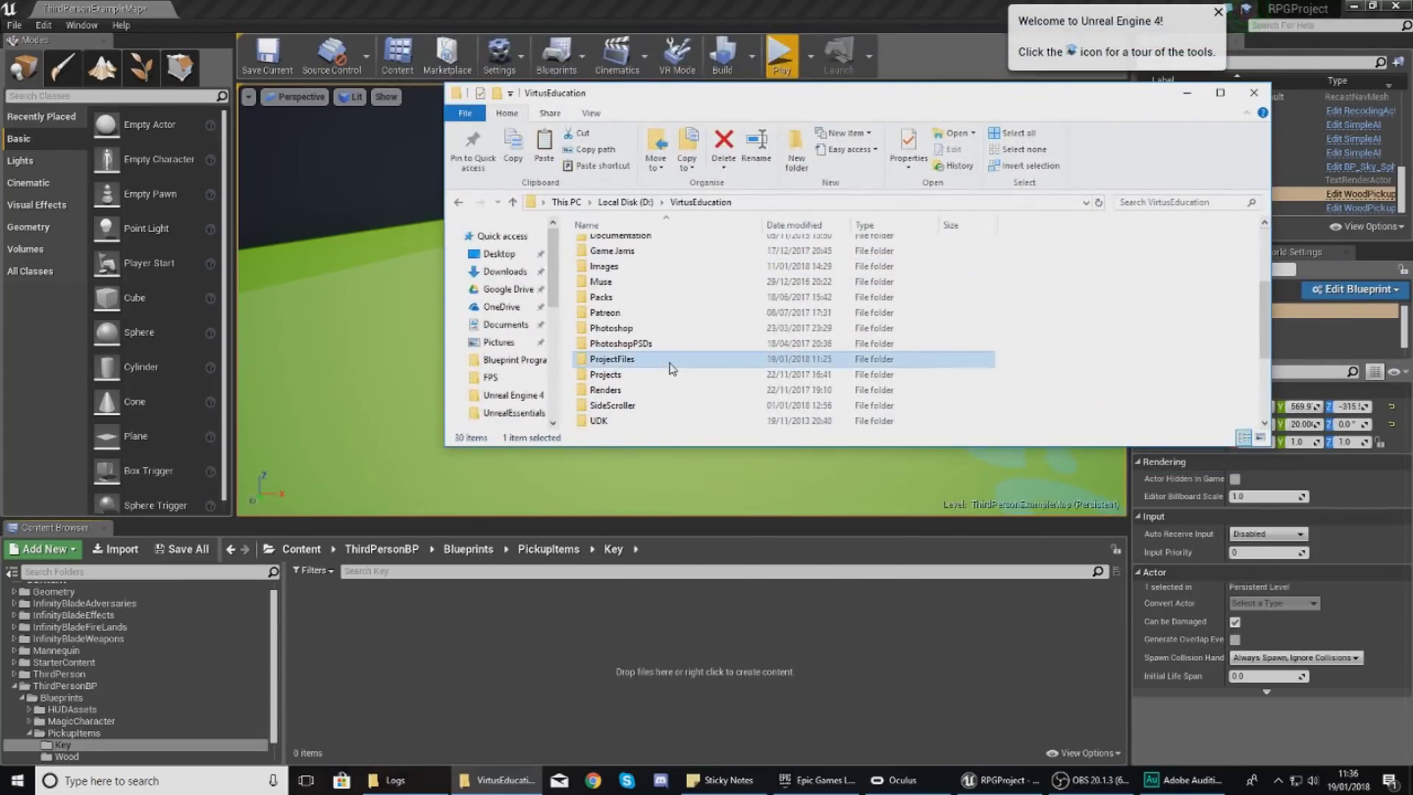
pyautogui.scroll(-1, 644, 380)
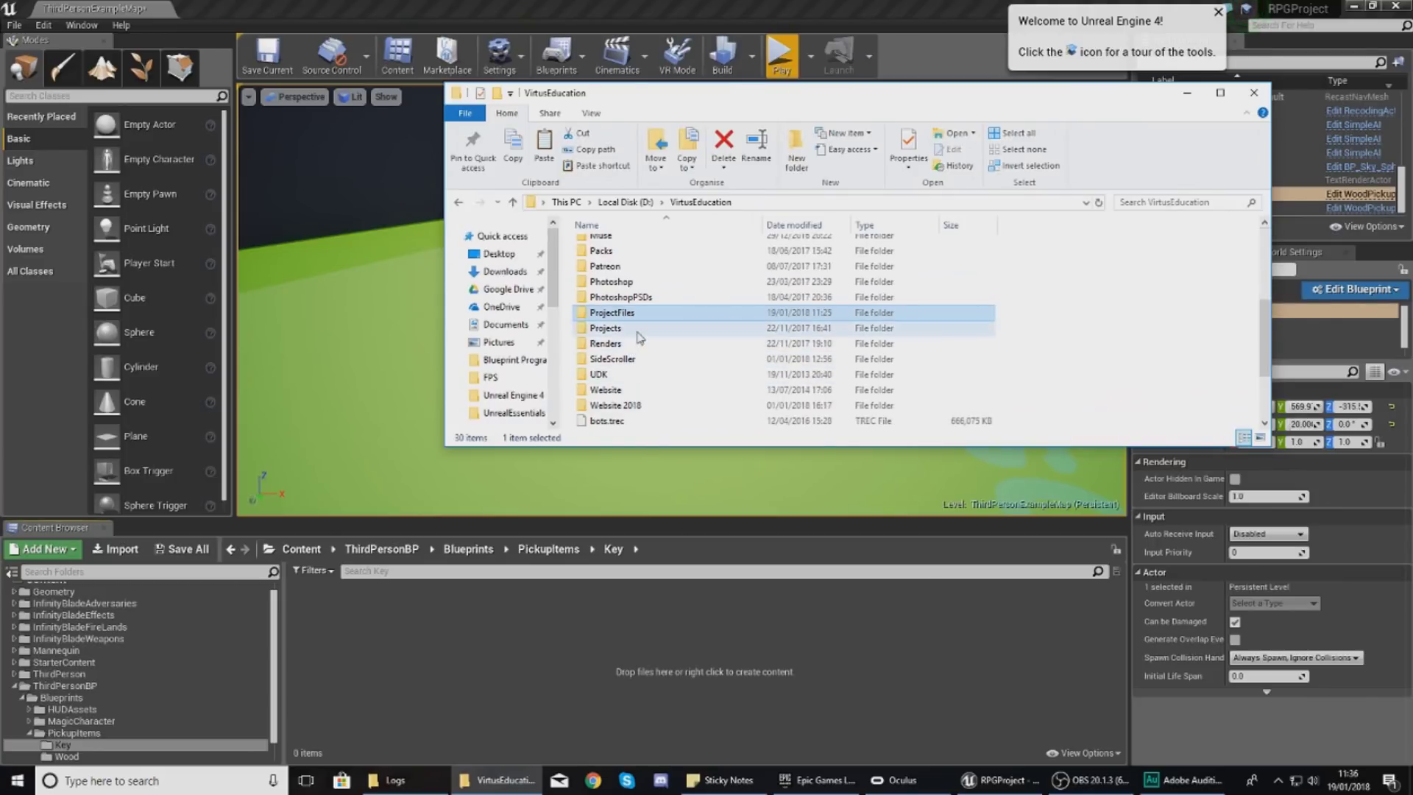
pyautogui.doubleClick(614, 328)
pyautogui.scroll(-1, 625, 360)
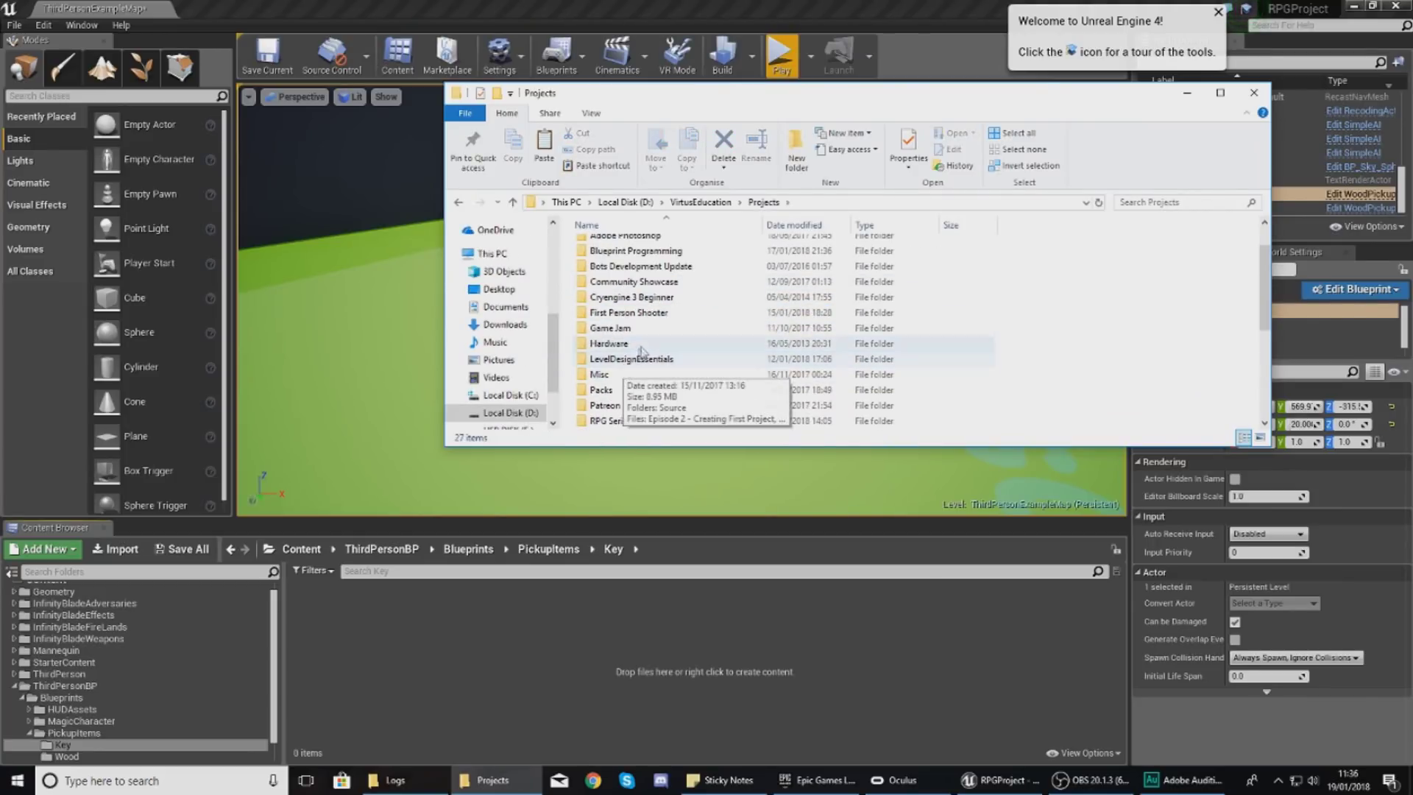
pyautogui.doubleClick(611, 421)
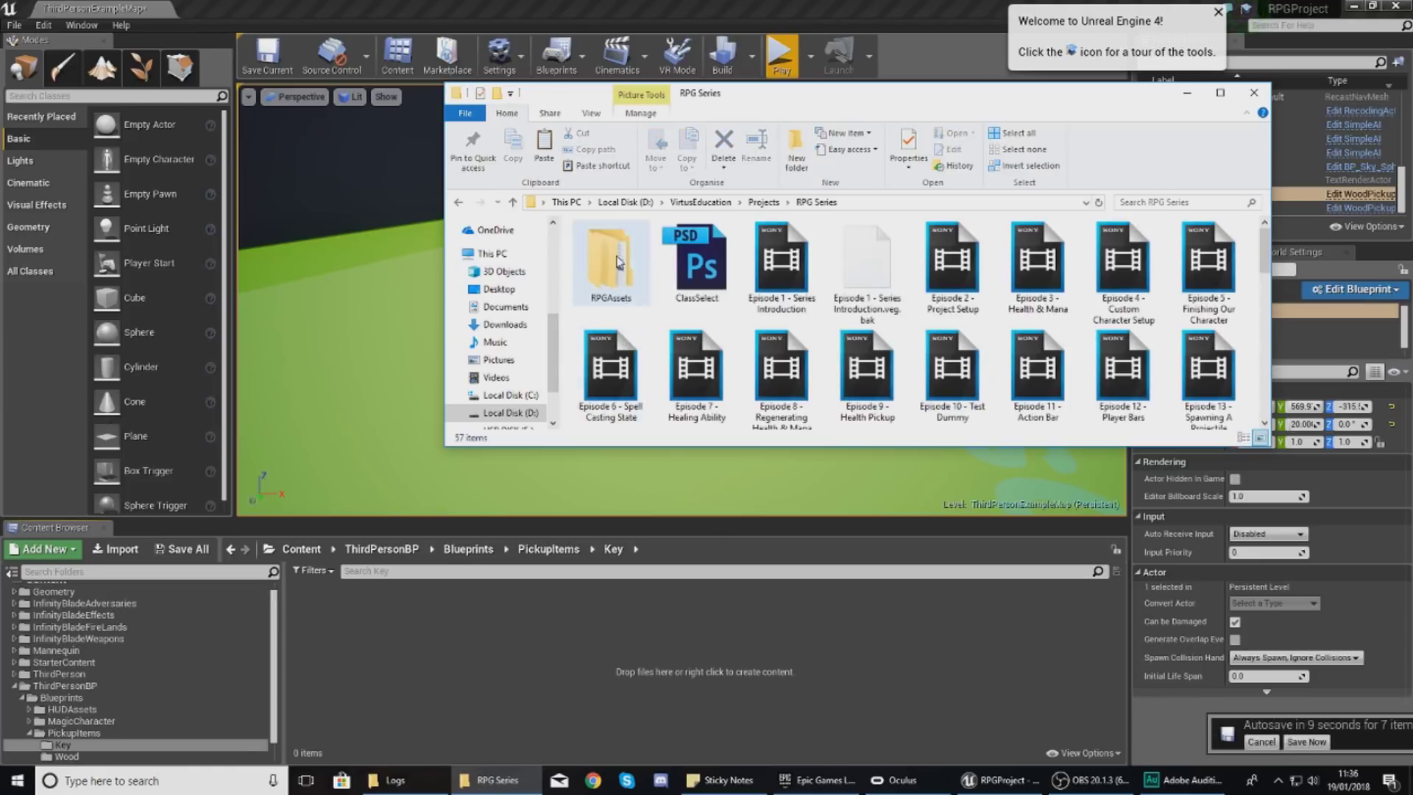
pyautogui.doubleClick(617, 268)
pyautogui.doubleClick(614, 308)
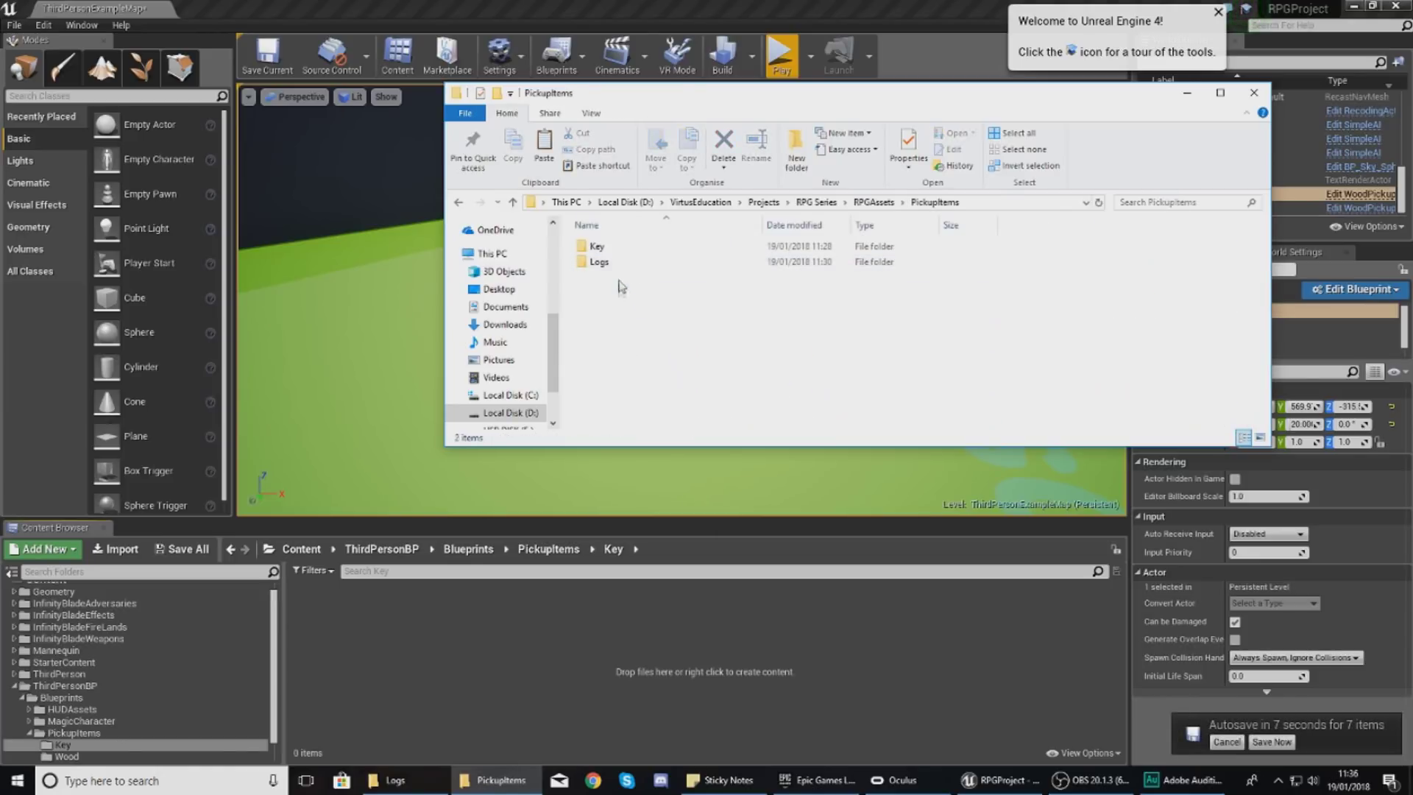
pyautogui.doubleClick(608, 248)
# Import the Key_B_02 mesh and keyB_tx texture into the project's Key folder with default FBX options, and close the message log.
pyautogui.moveTo(813, 342); pyautogui.dragTo(466, 633)
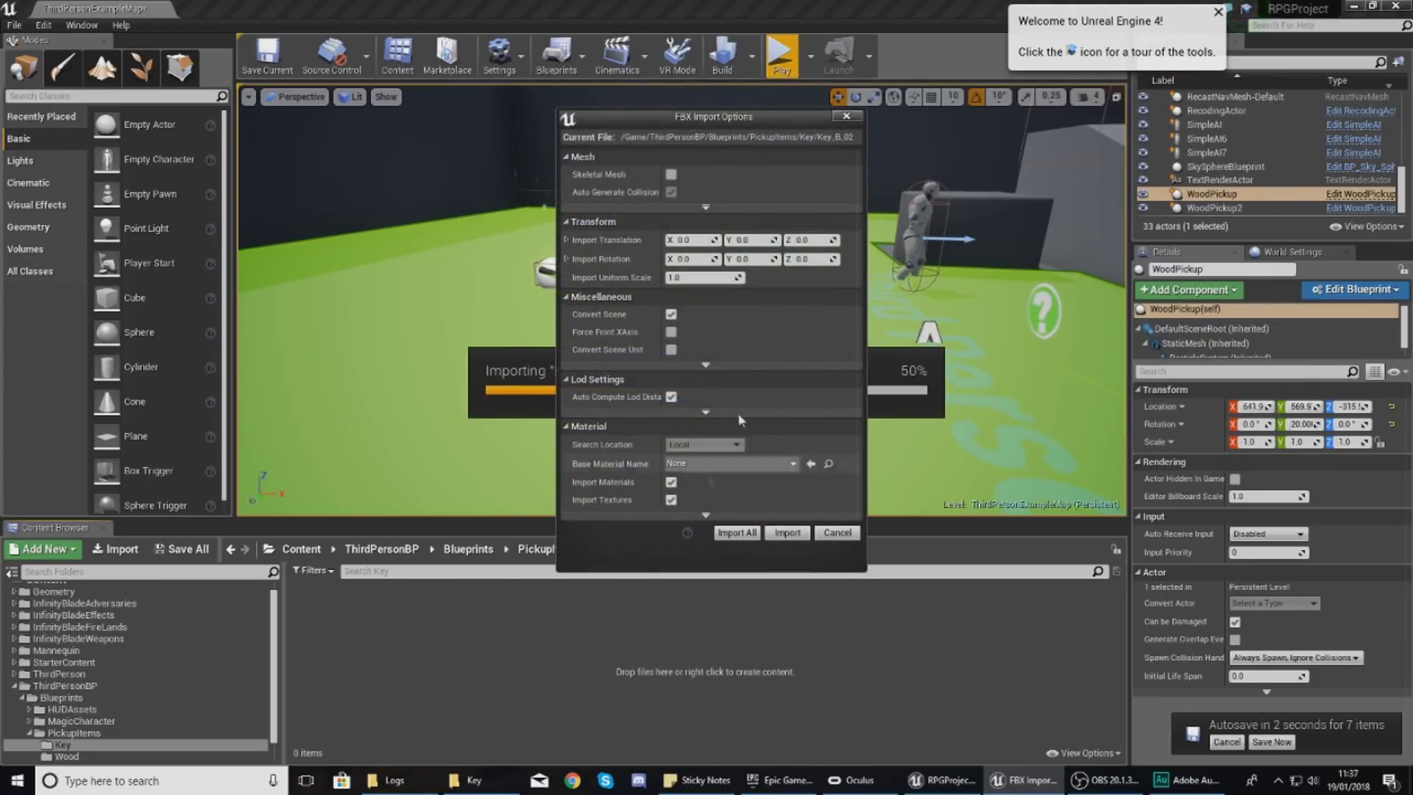
pyautogui.click(784, 532)
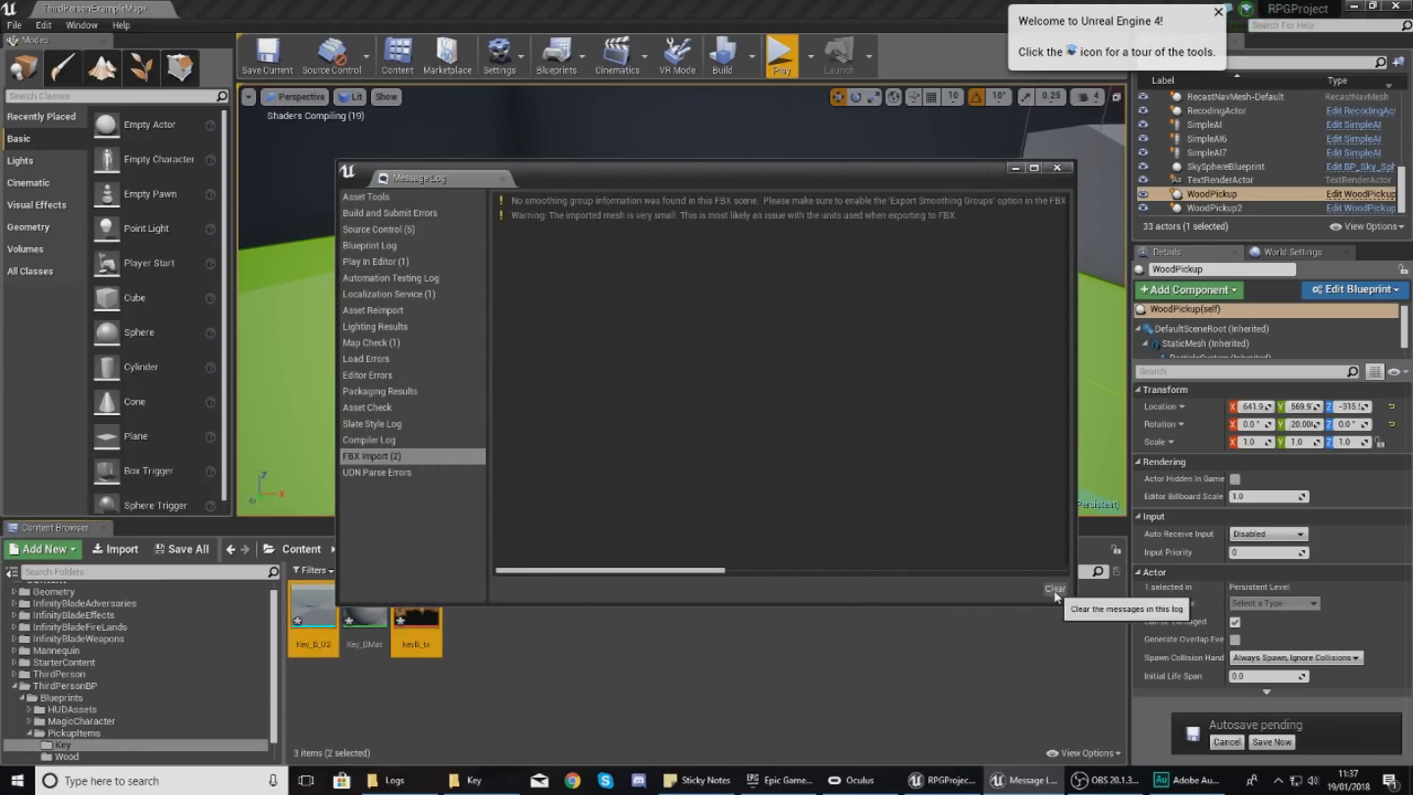
pyautogui.click(1057, 167)
pyautogui.click(469, 645)
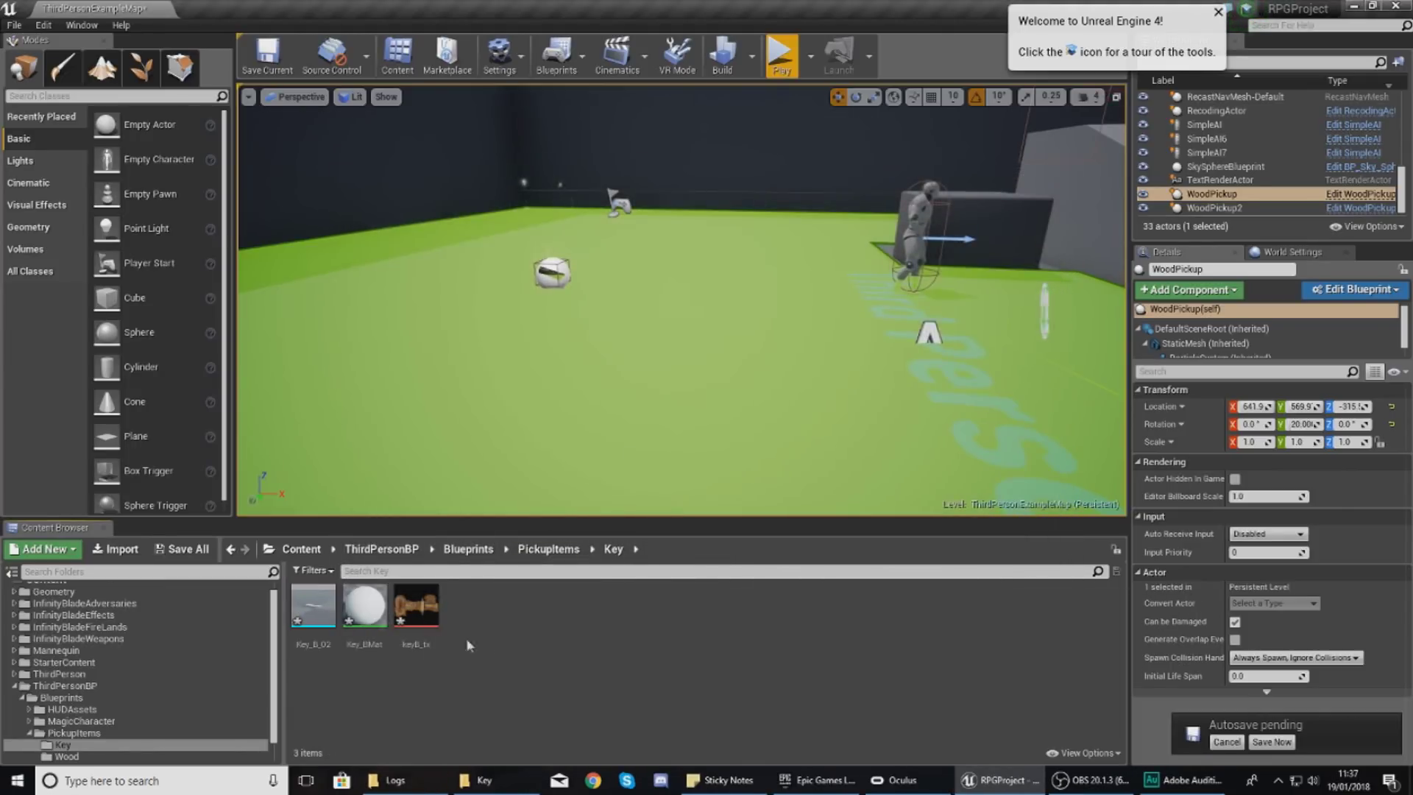
# Open the Key_BMat material and delete the vector parameter node feeding its Base Color.
pyautogui.click(360, 611)
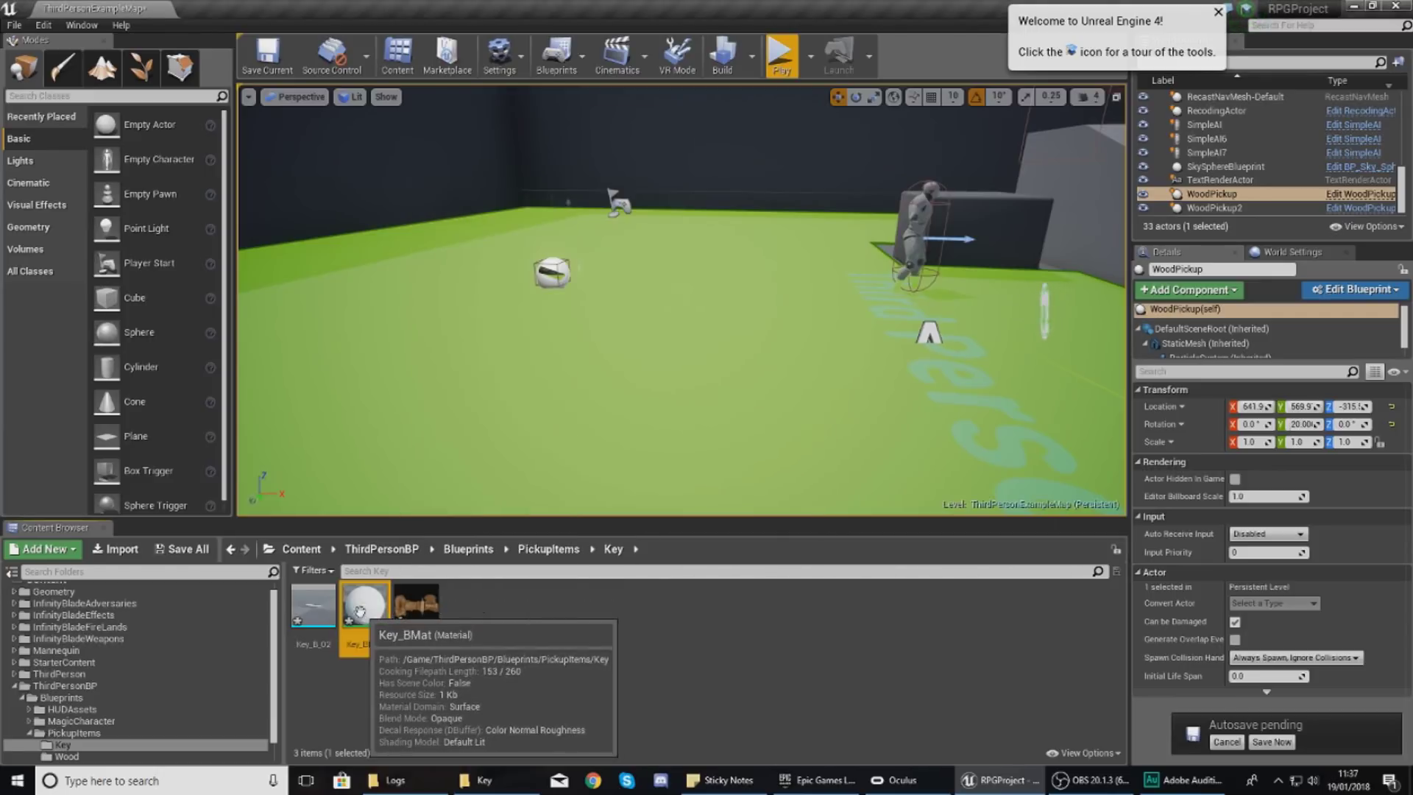
pyautogui.doubleClick(360, 611)
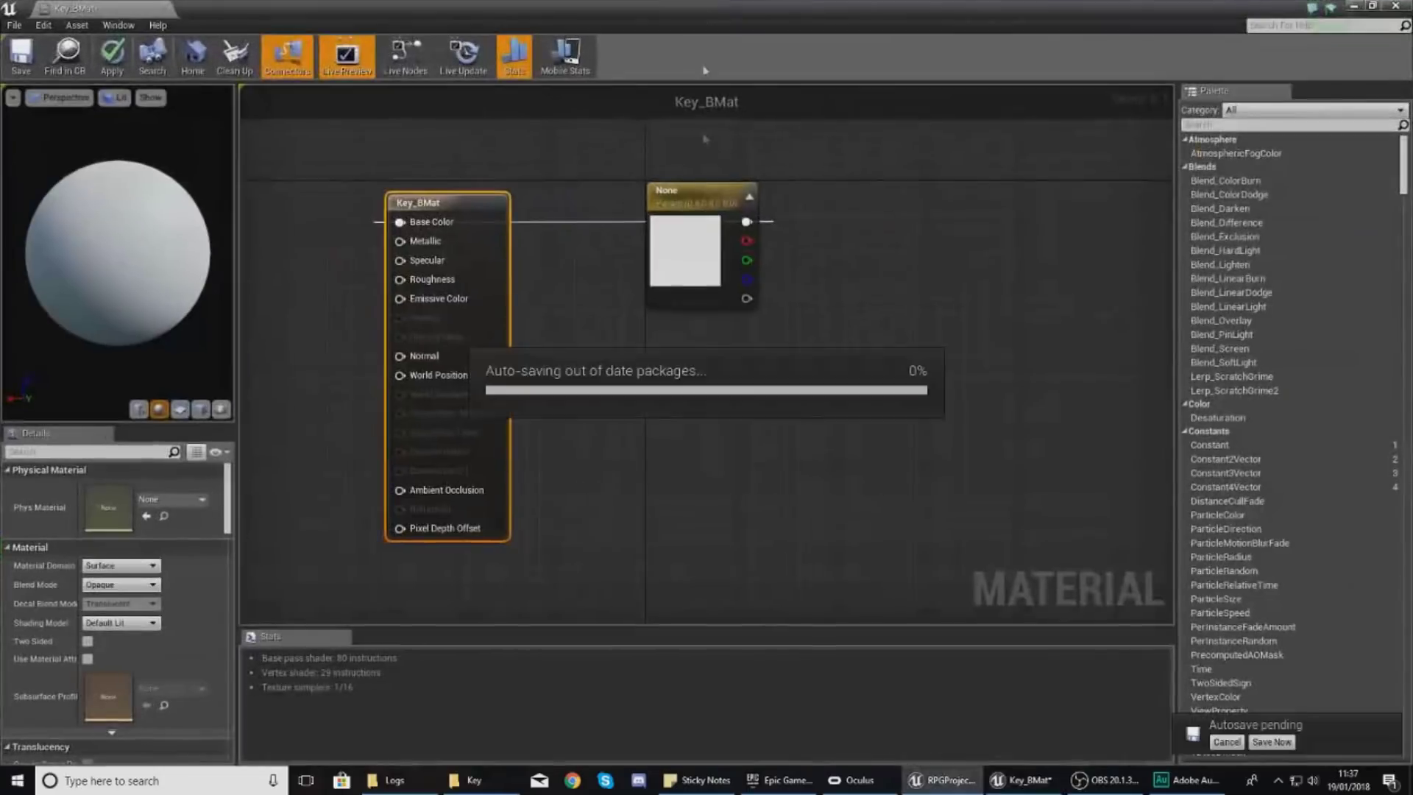
pyautogui.click(660, 293)
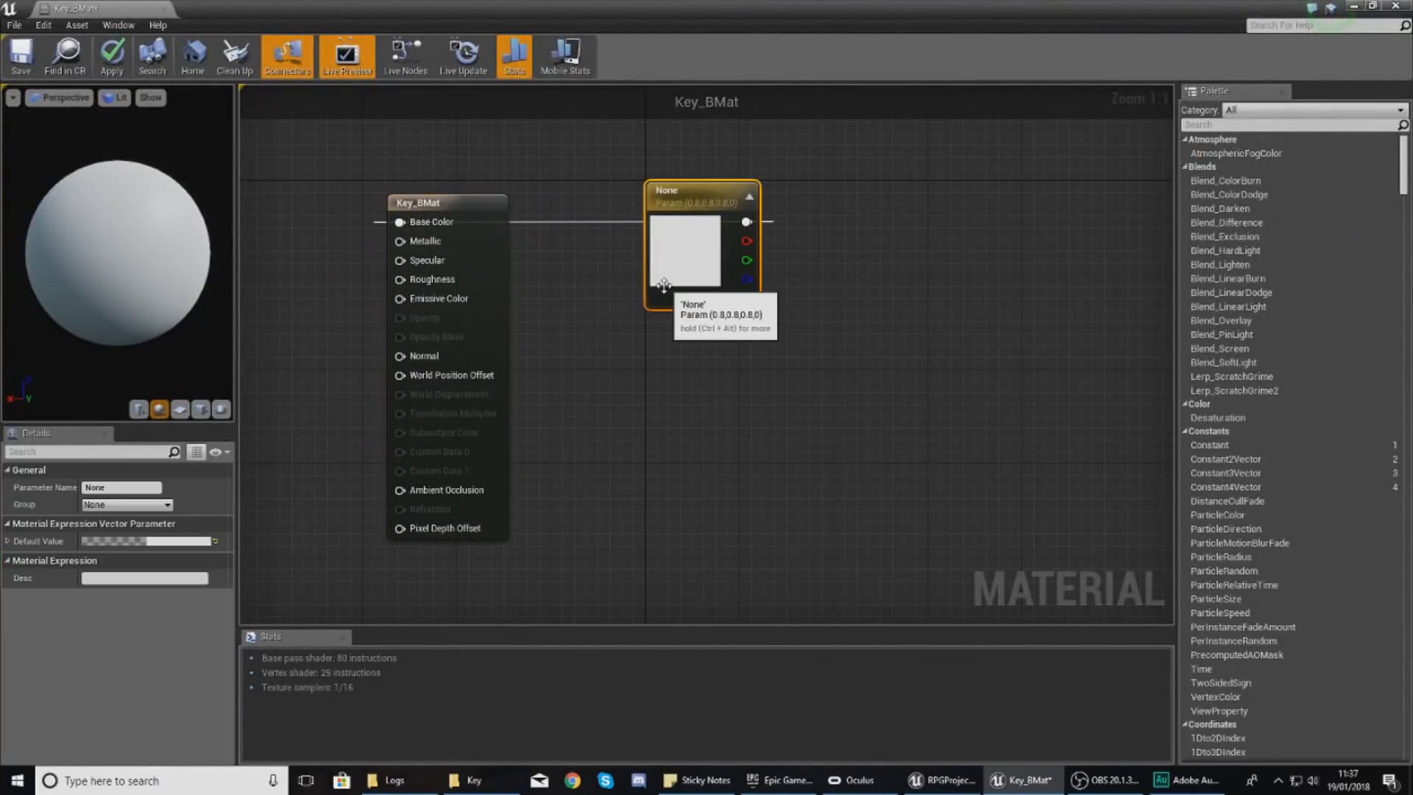
pyautogui.press('Delete')
# Add a Texture Sample node to Key_BMat and assign it the keyB_tx texture.
pyautogui.moveTo(346, 294); pyautogui.dragTo(611, 360, button='right')
pyautogui.rightClick(456, 302)
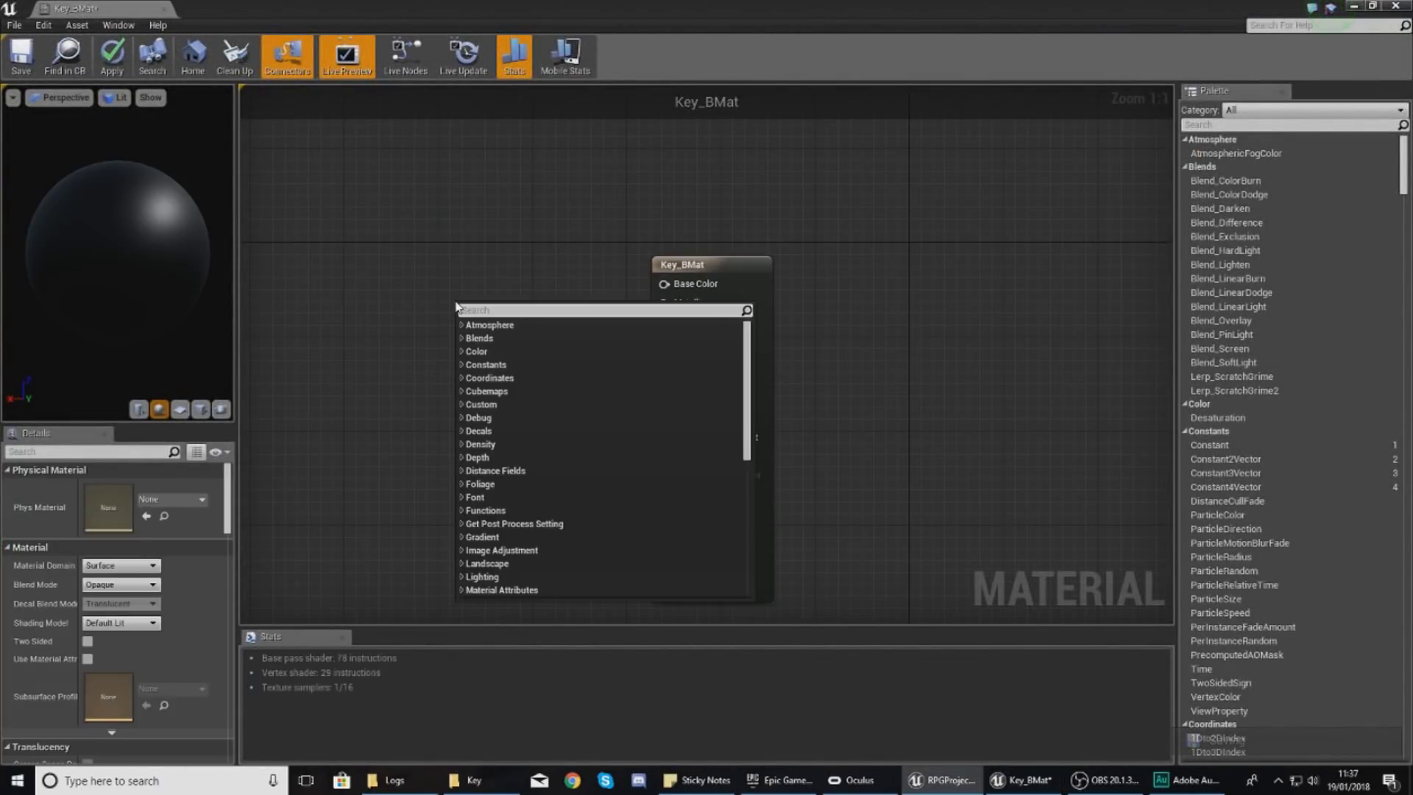
pyautogui.write('texture')
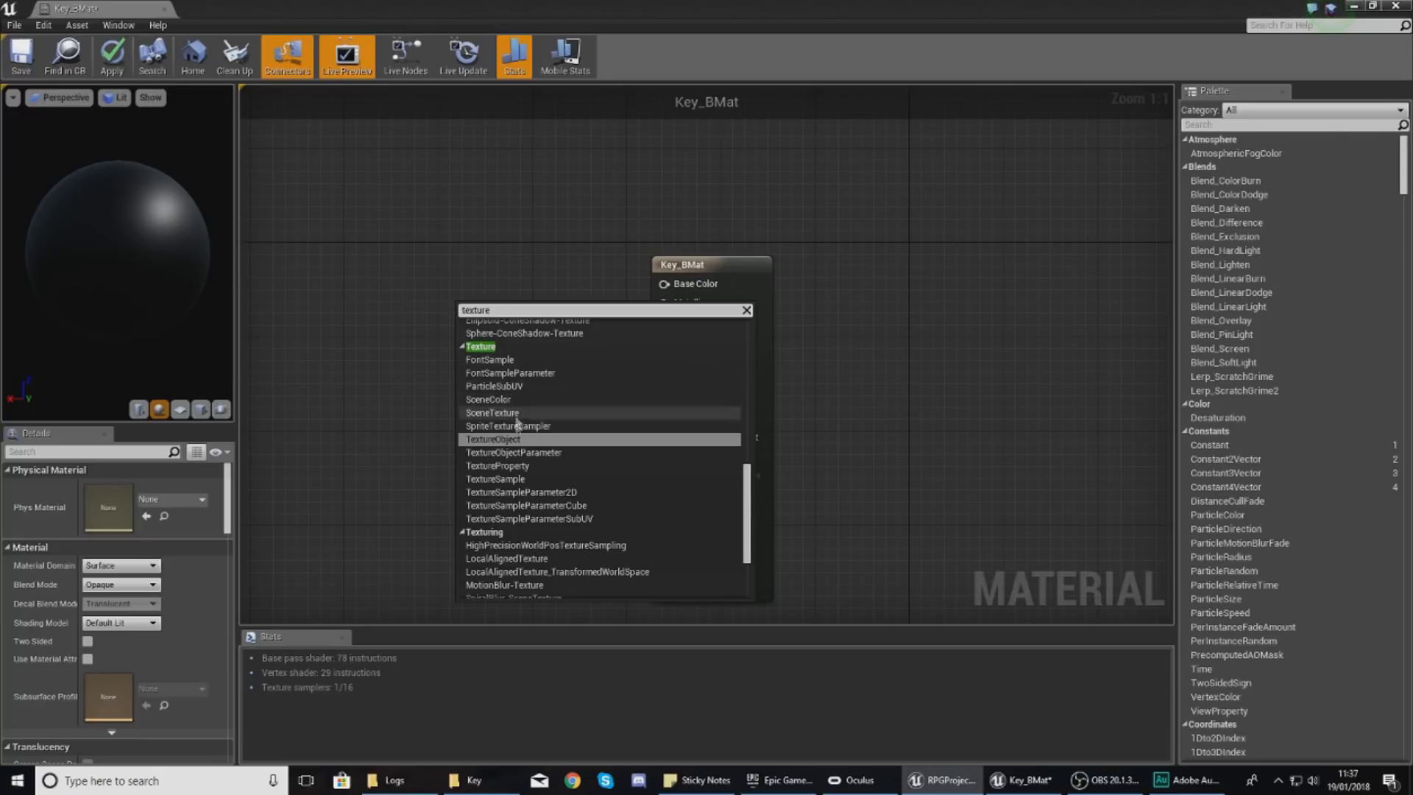
pyautogui.click(527, 478)
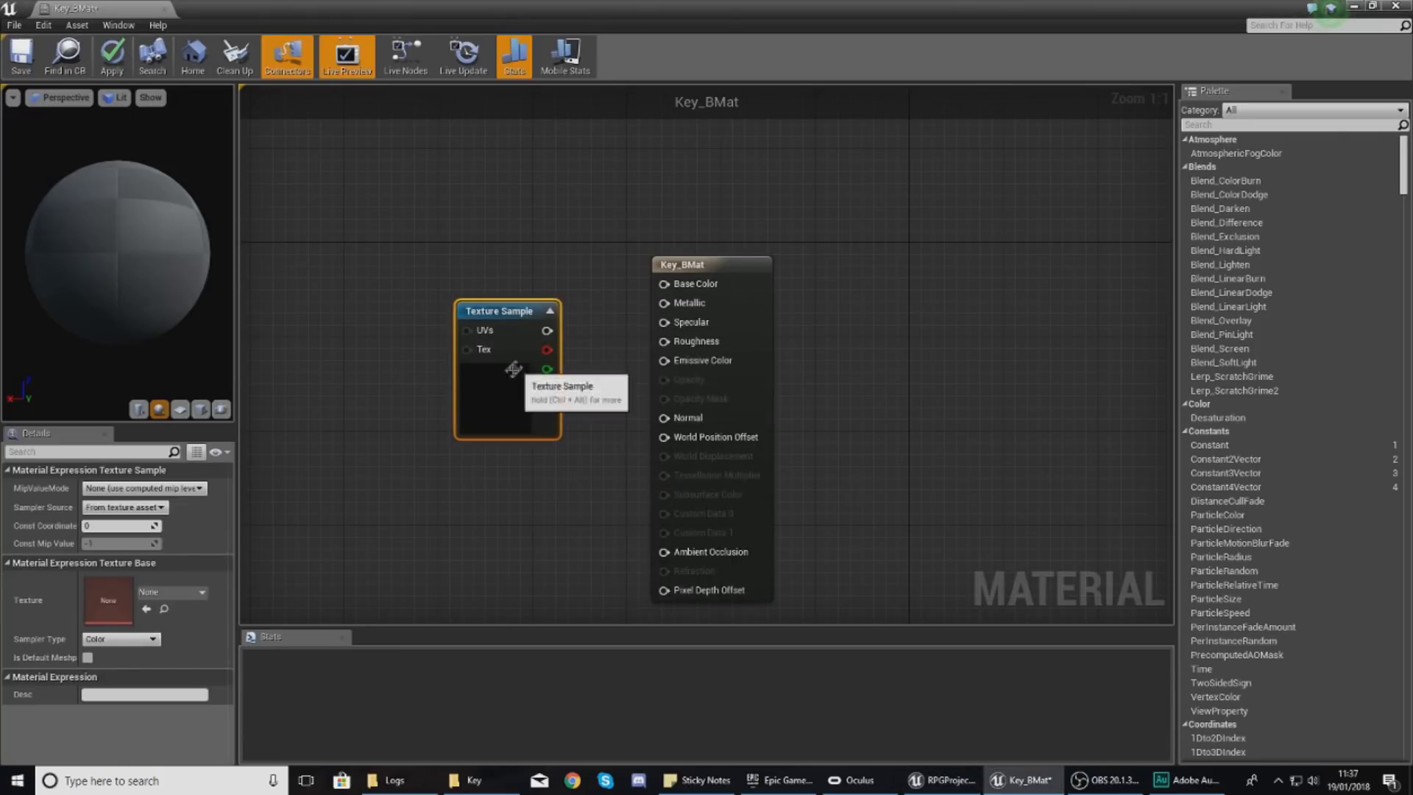
pyautogui.click(173, 593)
pyautogui.write('key')
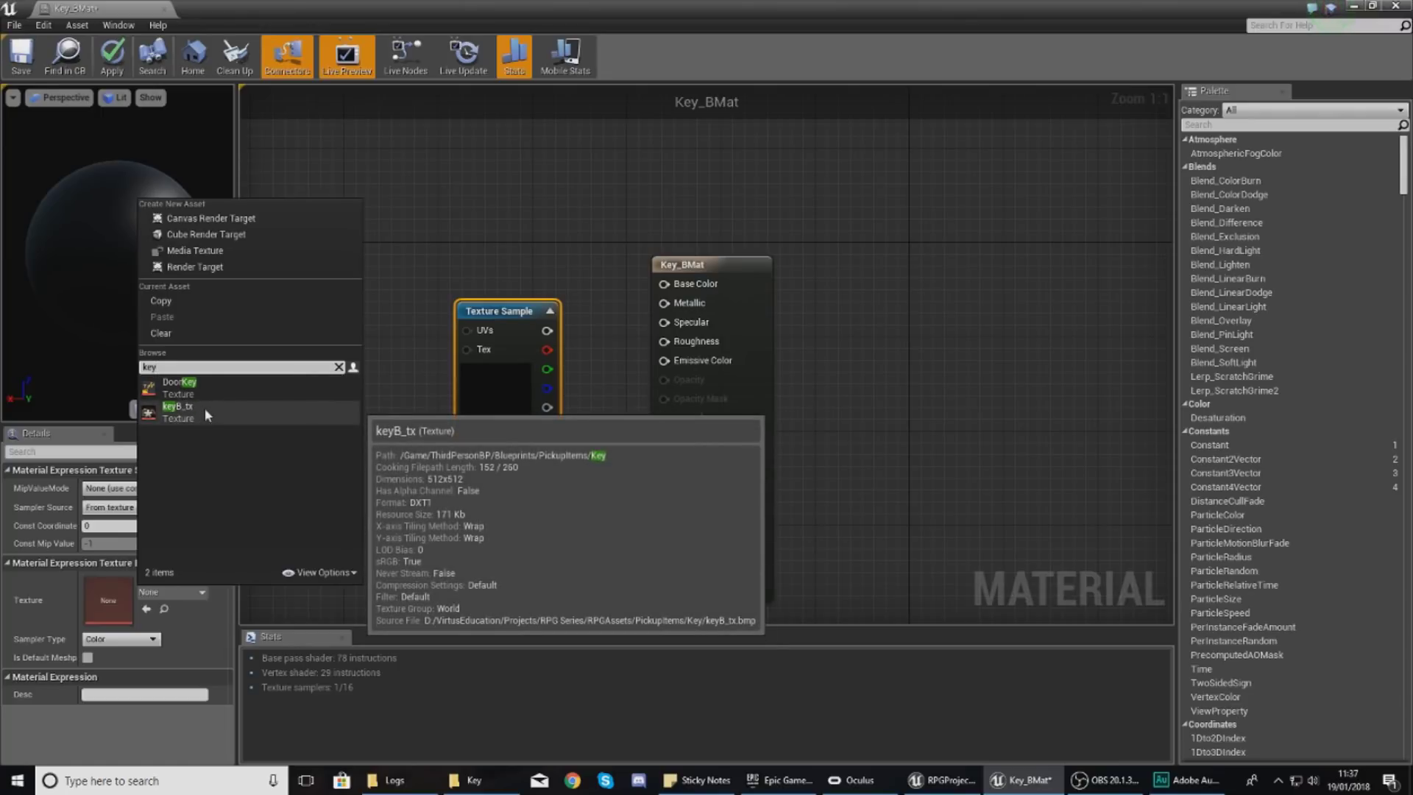
pyautogui.click(204, 409)
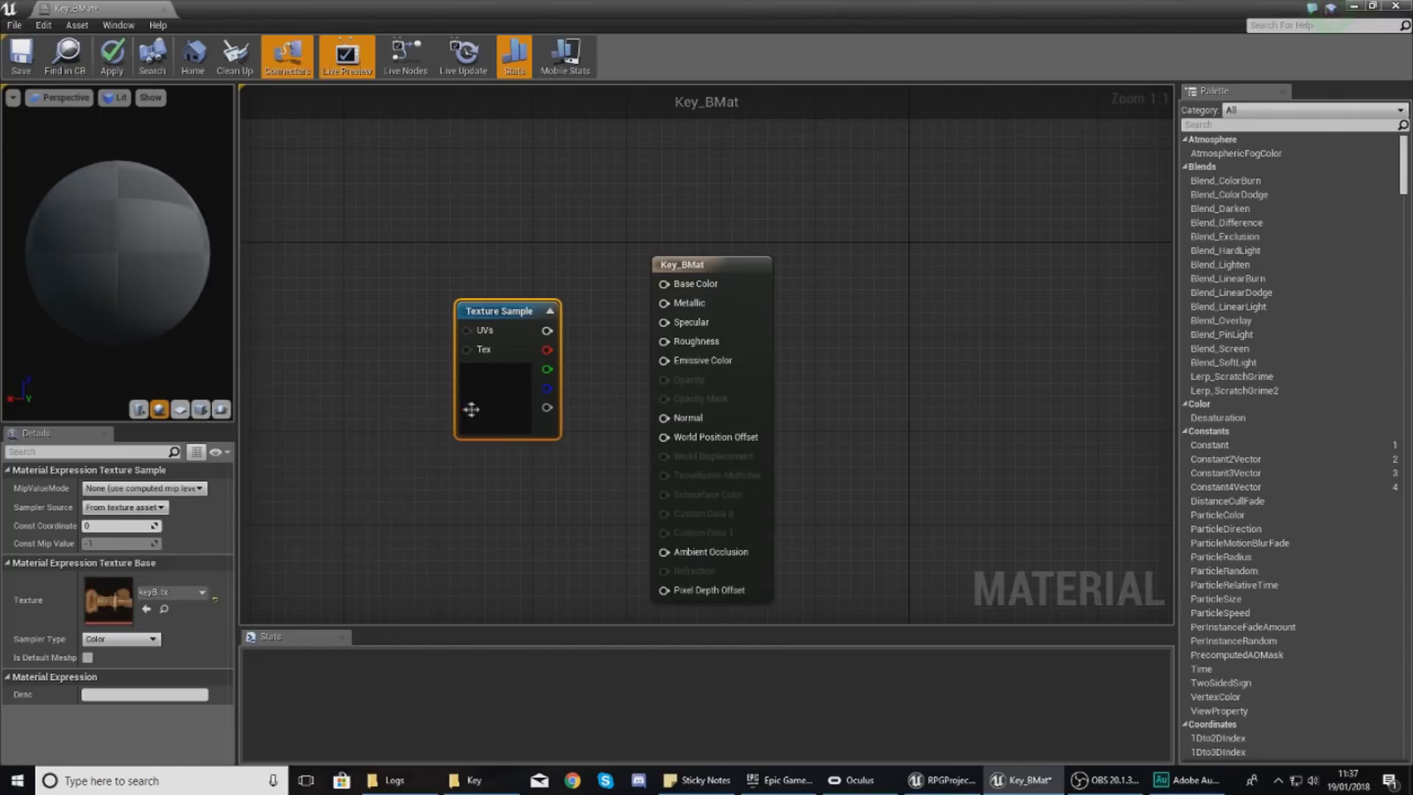
# Move the Texture Sample node away from the material node, connect its color output to Base Color, and rotate the preview sphere.
pyautogui.moveTo(467, 404); pyautogui.dragTo(401, 382)
pyautogui.moveTo(424, 285); pyautogui.dragTo(497, 288)
pyautogui.moveTo(663, 290); pyautogui.dragTo(661, 287)
pyautogui.click(317, 153)
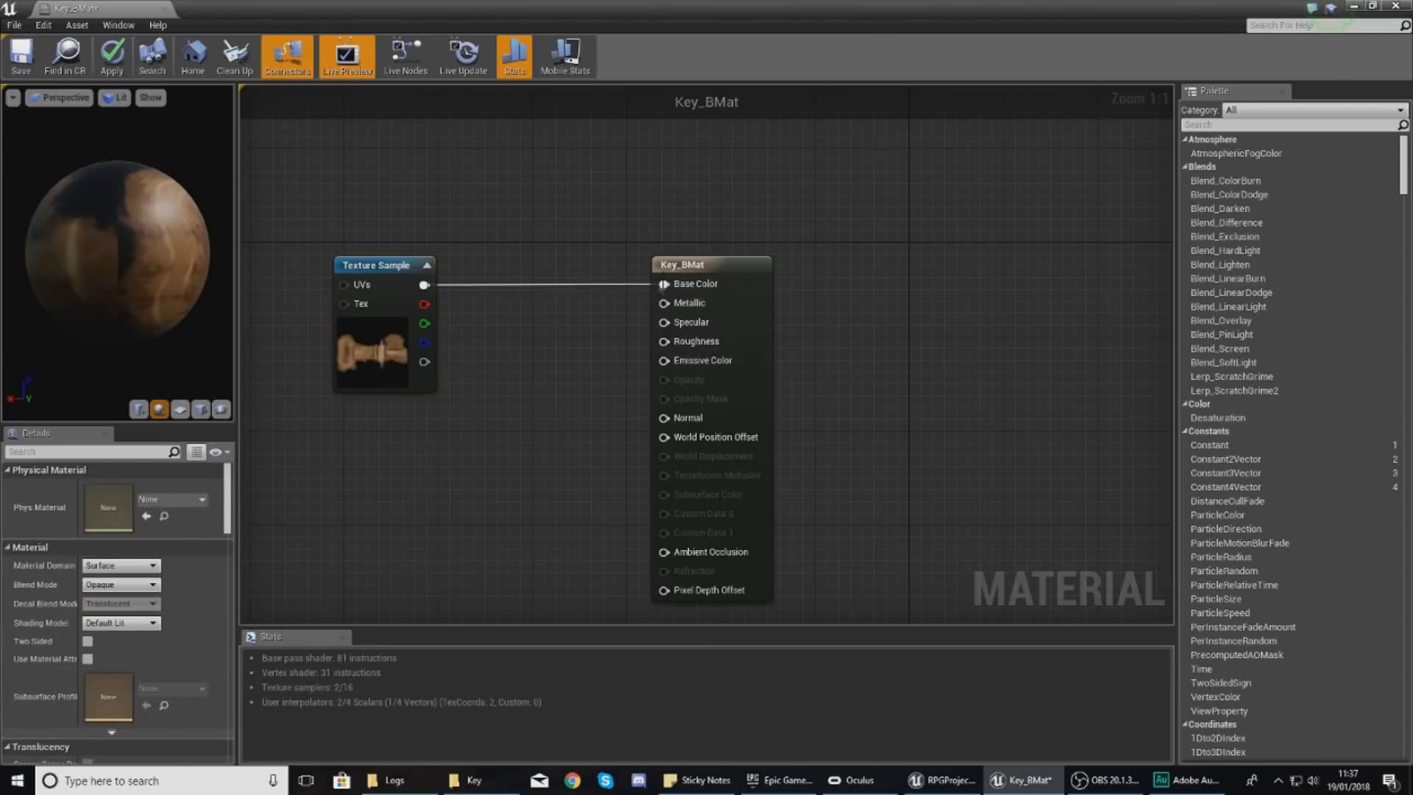
pyautogui.moveTo(228, 324); pyautogui.dragTo(177, 295)
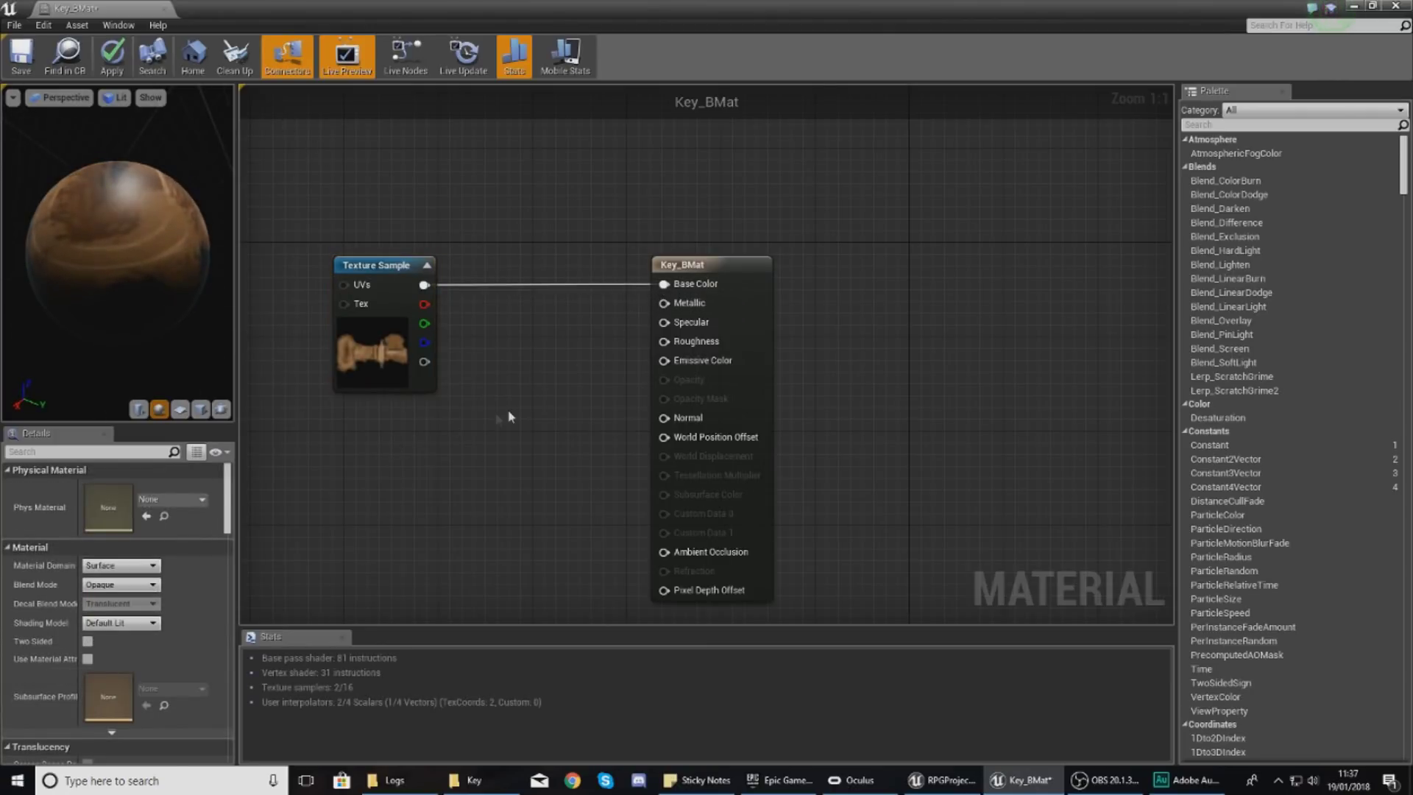
# Add a Constant node below the Texture Sample in the Key_BMat graph.
pyautogui.rightClick(478, 431)
pyautogui.write('color')
pyautogui.press('BackSpace')
pyautogui.press('BackSpace')
pyautogui.press('BackSpace')
pyautogui.press('BackSpace')
pyautogui.press('BackSpace')
pyautogui.write('constant')
pyautogui.press('Return')
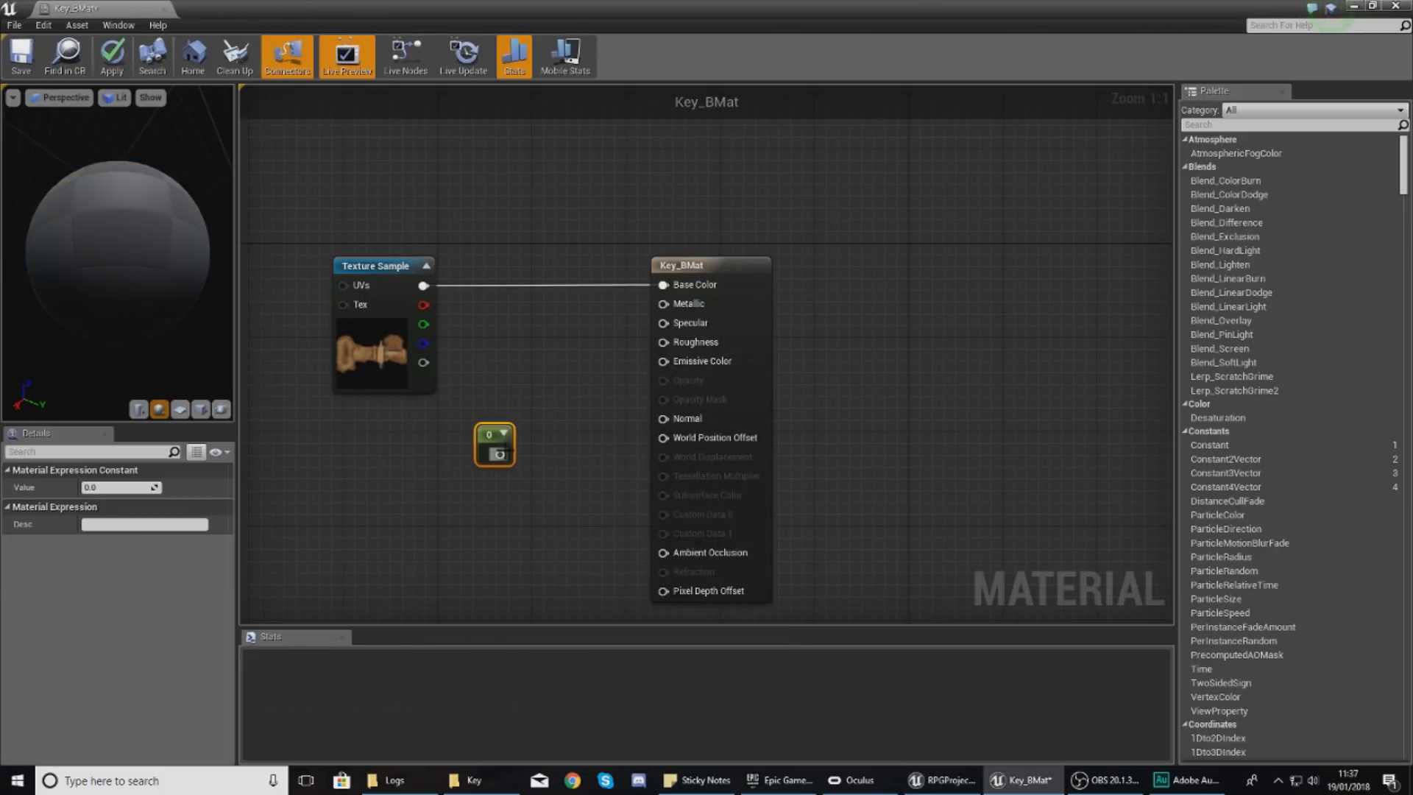
# Connect the Constant node to Metallic, set its value to 1, and move it up beside the Texture Sample node.
pyautogui.moveTo(638, 332); pyautogui.dragTo(664, 304)
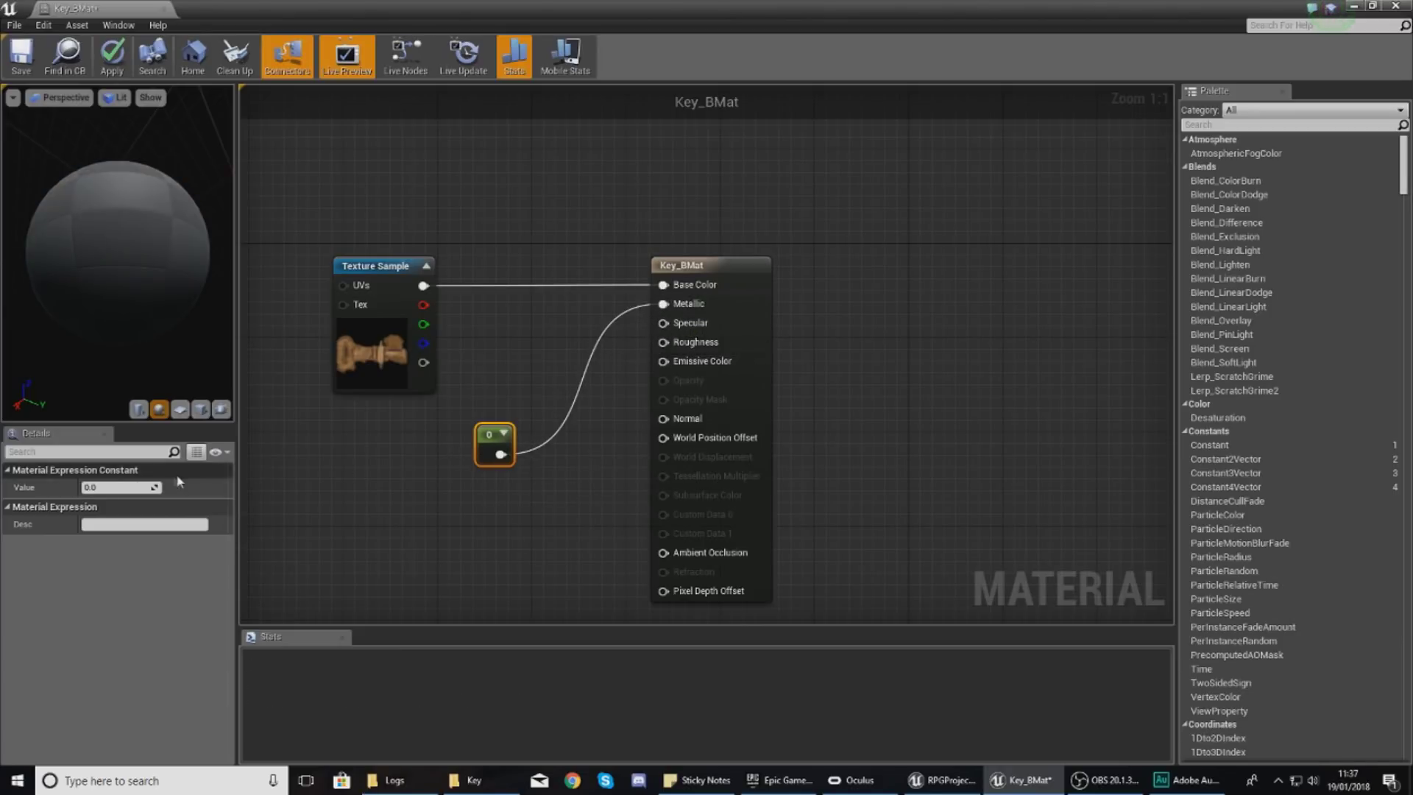
pyautogui.click(107, 488)
pyautogui.press('Return')
pyautogui.moveTo(487, 434); pyautogui.dragTo(472, 371)
# Add a second Constant node below the first one and connect it to Roughness.
pyautogui.rightClick(465, 452)
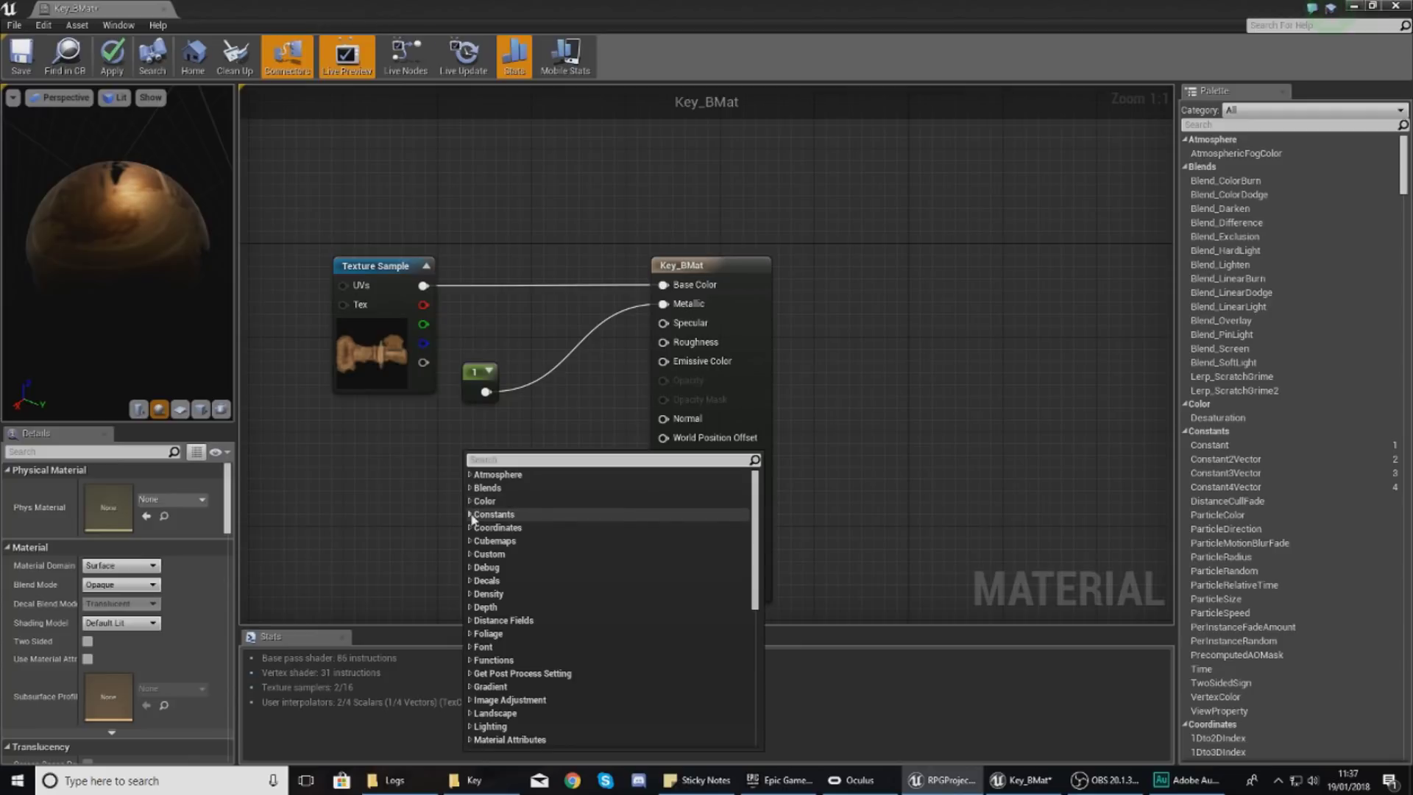
pyautogui.click(491, 514)
pyautogui.click(479, 528)
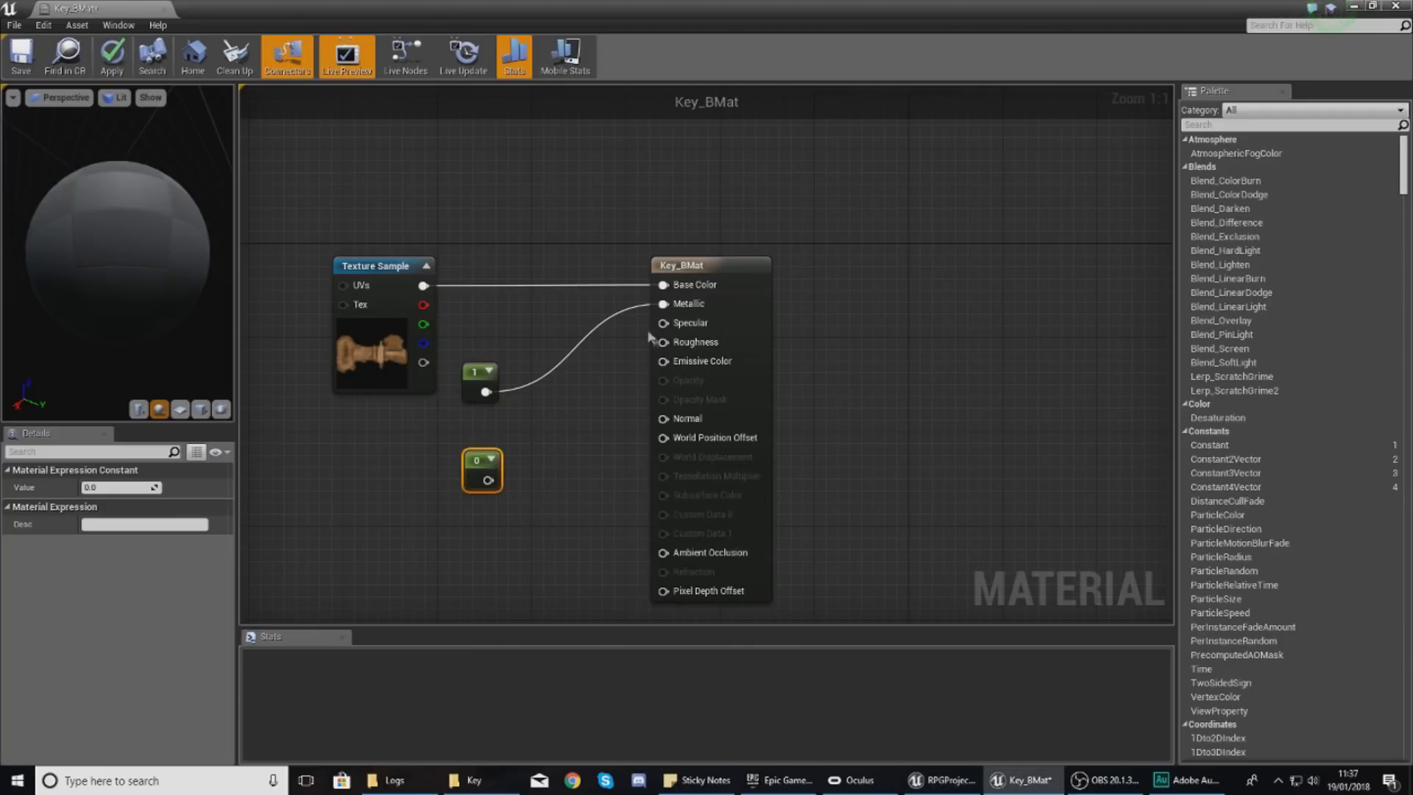
pyautogui.moveTo(500, 478); pyautogui.dragTo(489, 480)
# Check the material's reflections on the preview sphere and set the Roughness constant to 0.4.
pyautogui.click(272, 249)
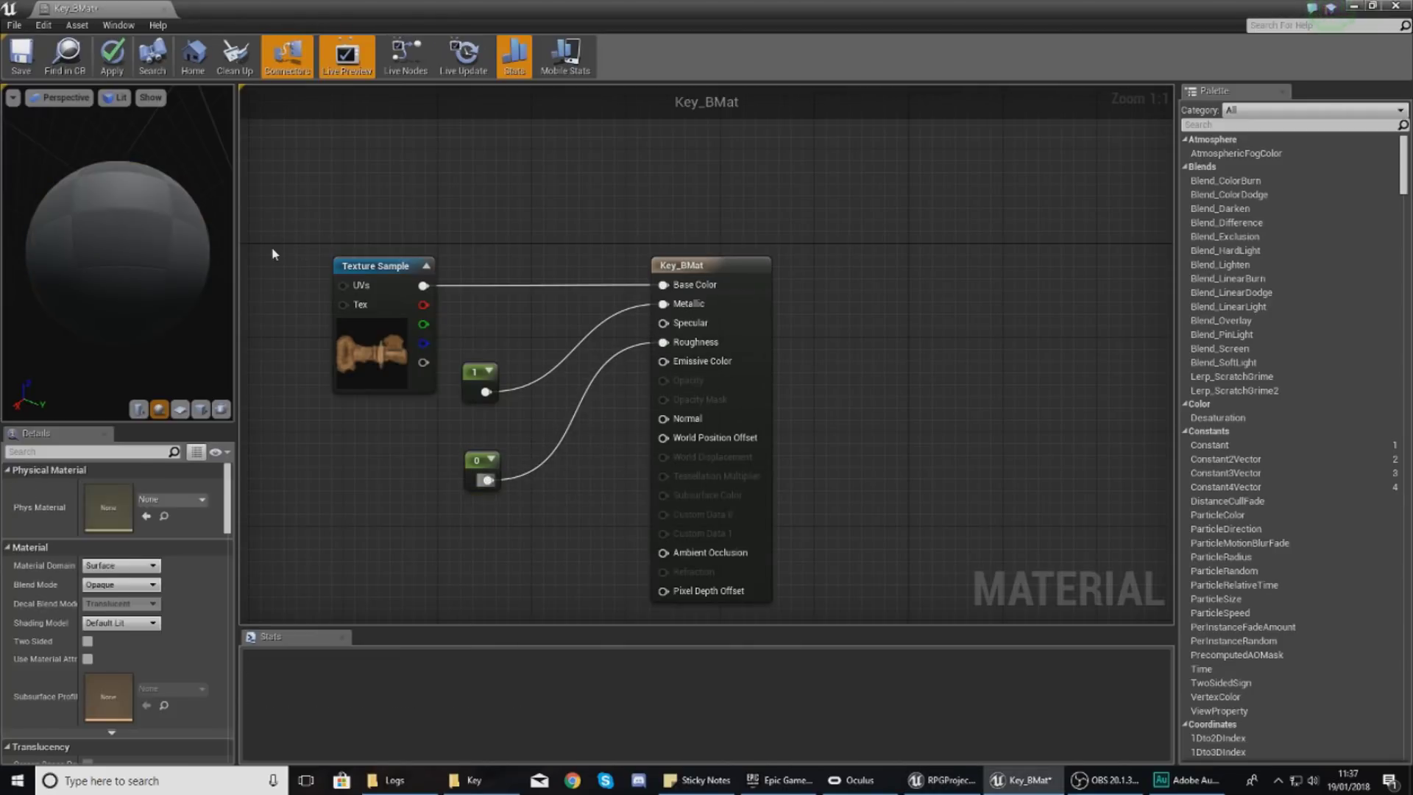
pyautogui.click(469, 384)
pyautogui.moveTo(118, 250); pyautogui.dragTo(107, 287)
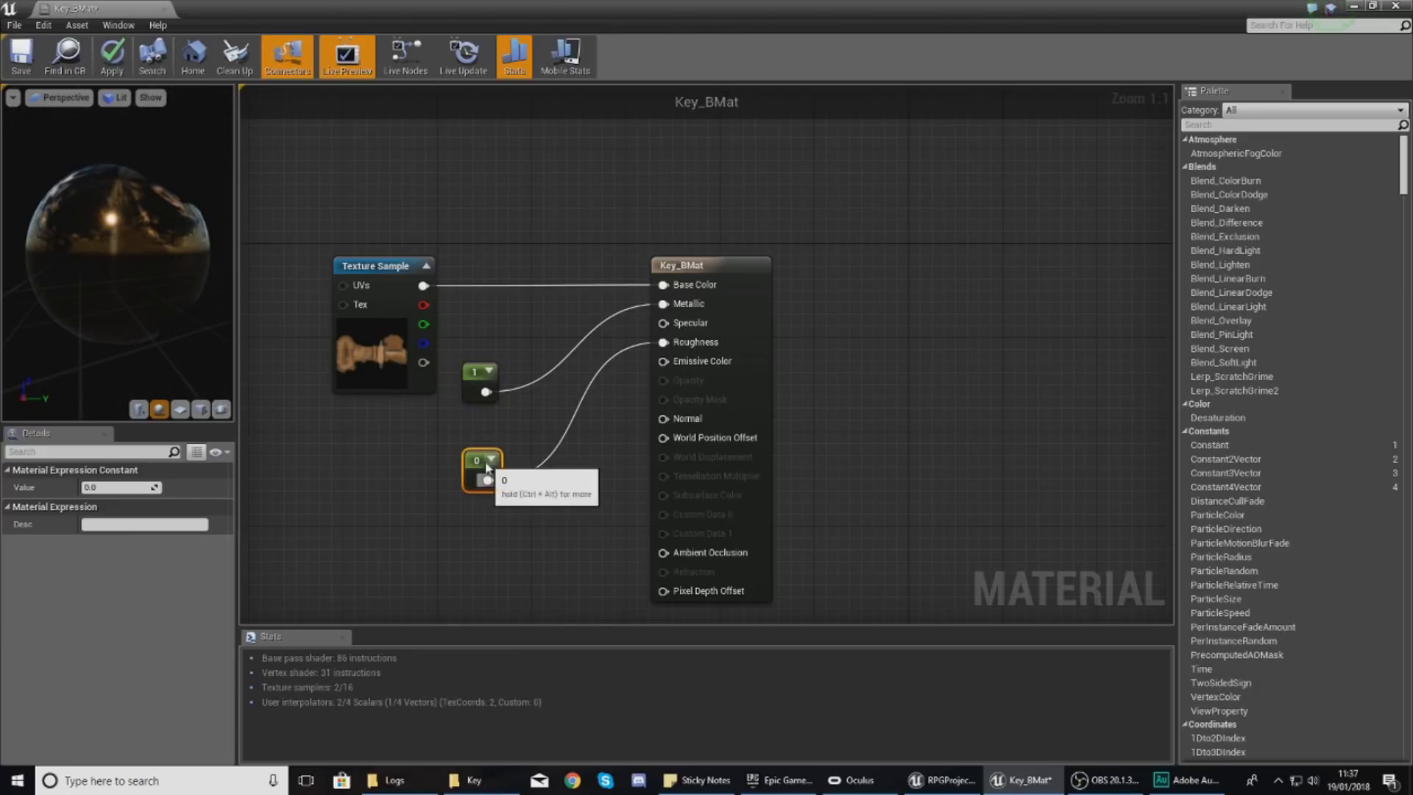
pyautogui.moveTo(107, 386); pyautogui.dragTo(395, 451)
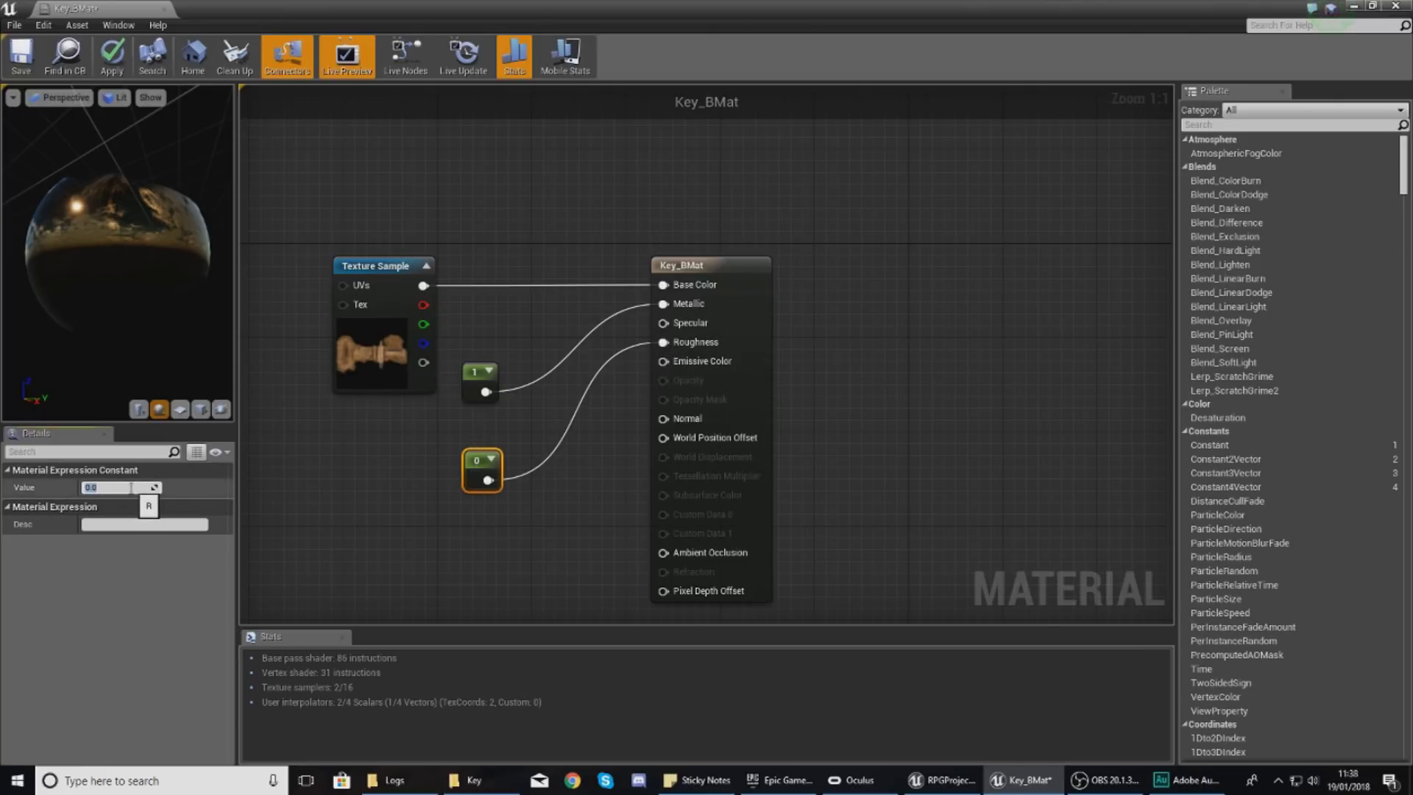
pyautogui.write('0.4')
pyautogui.press('Return')
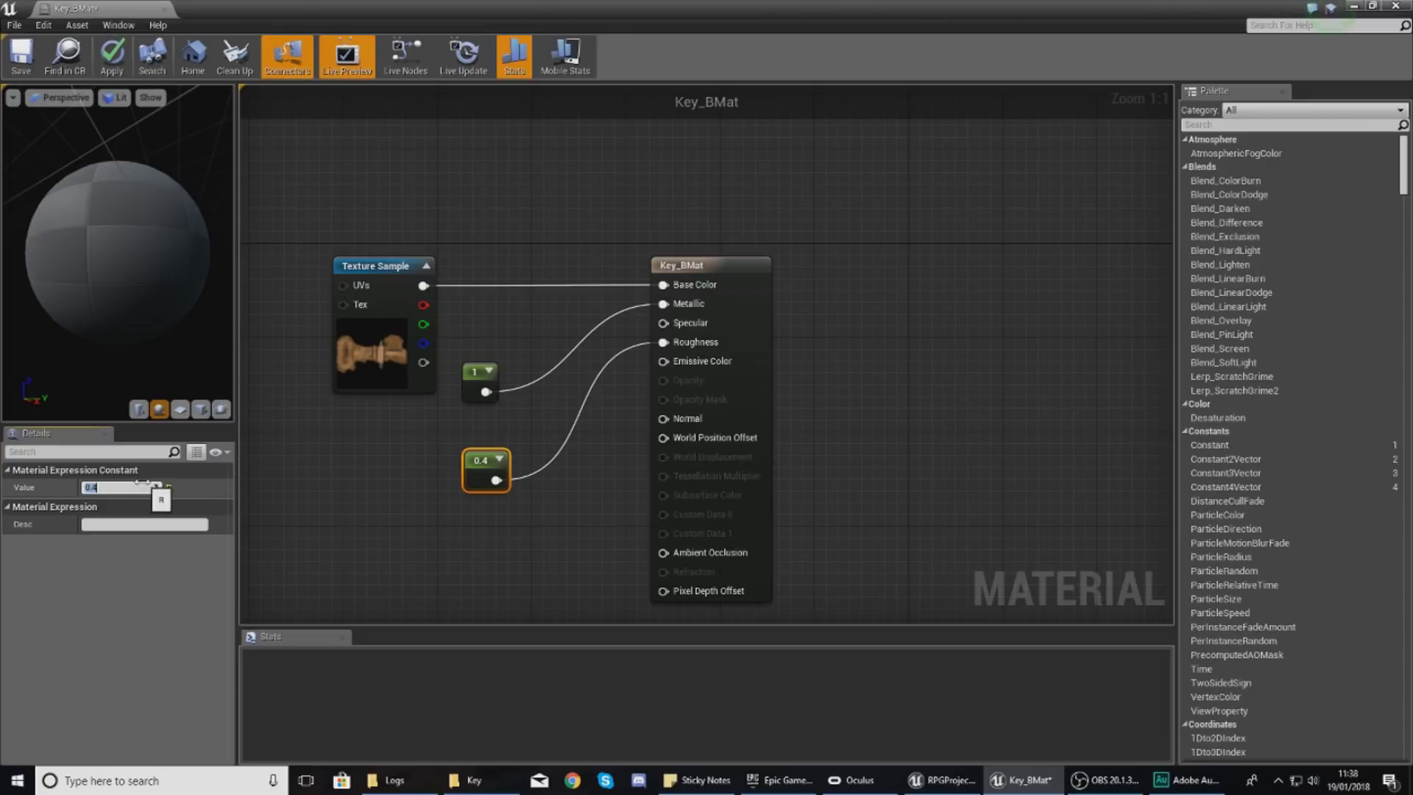
# Inspect the finish on the preview sphere and set the Roughness constant to 0.3.
pyautogui.moveTo(74, 285); pyautogui.dragTo(180, 305)
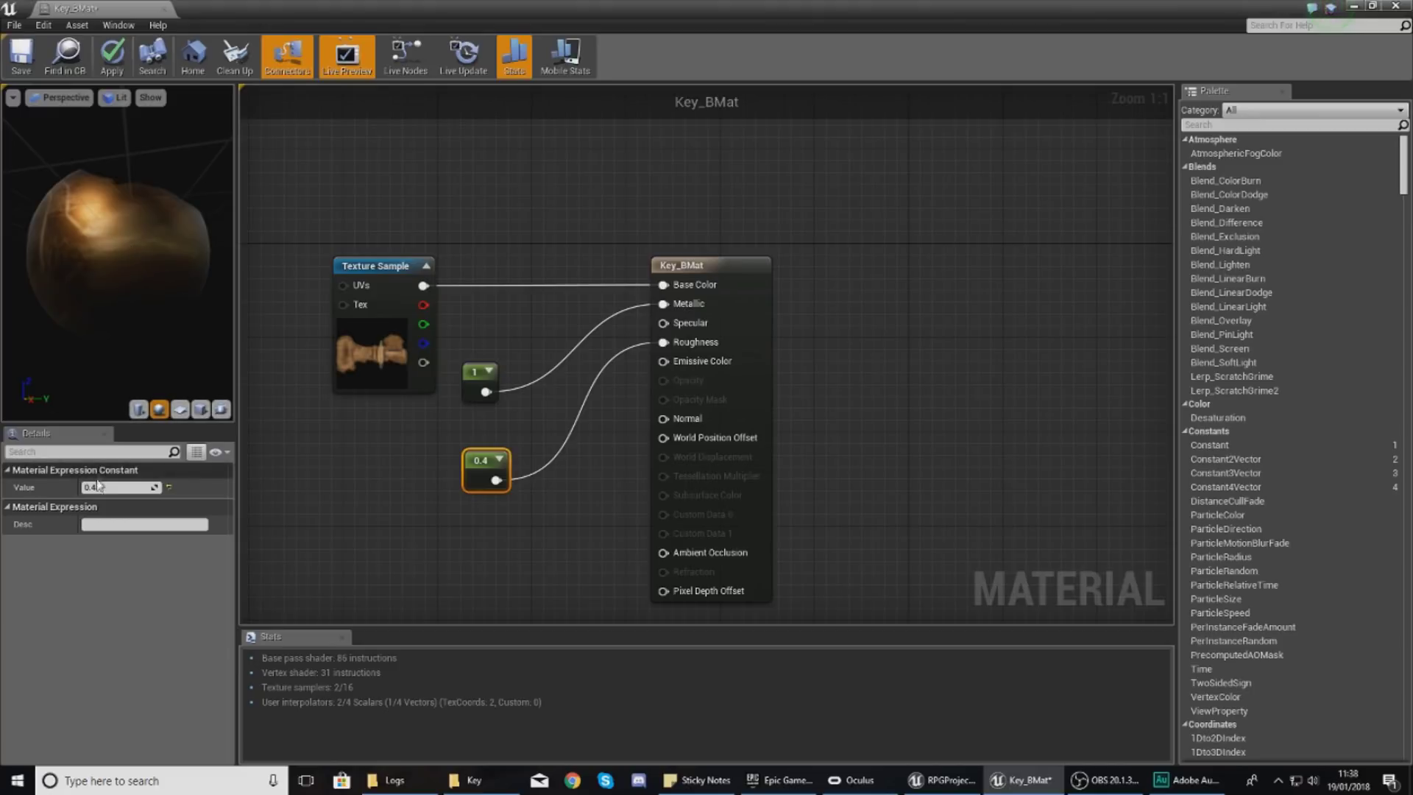
pyautogui.press('Return')
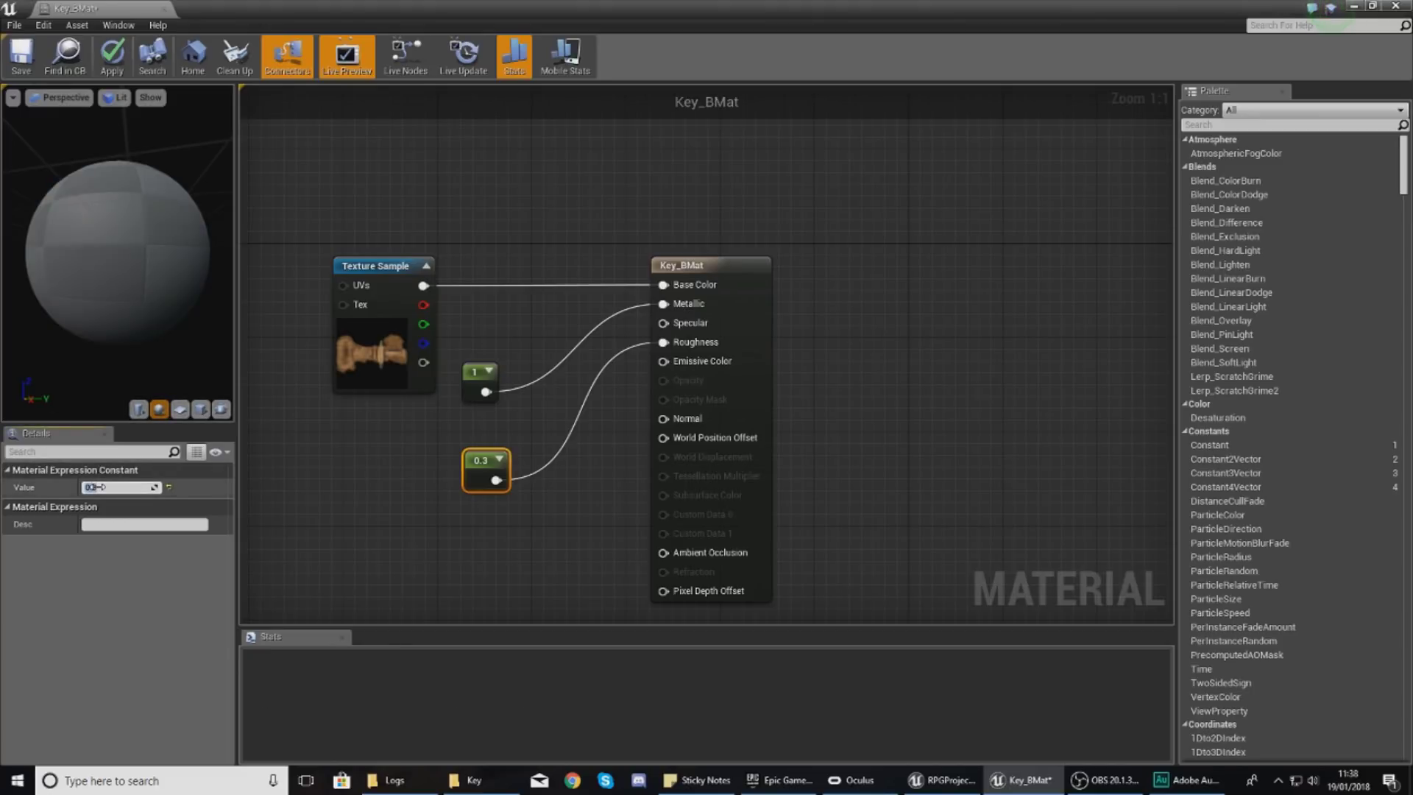
# Use the Key_B_02 mesh from the Key folder as the preview mesh for Key_BMat.
pyautogui.click(221, 409)
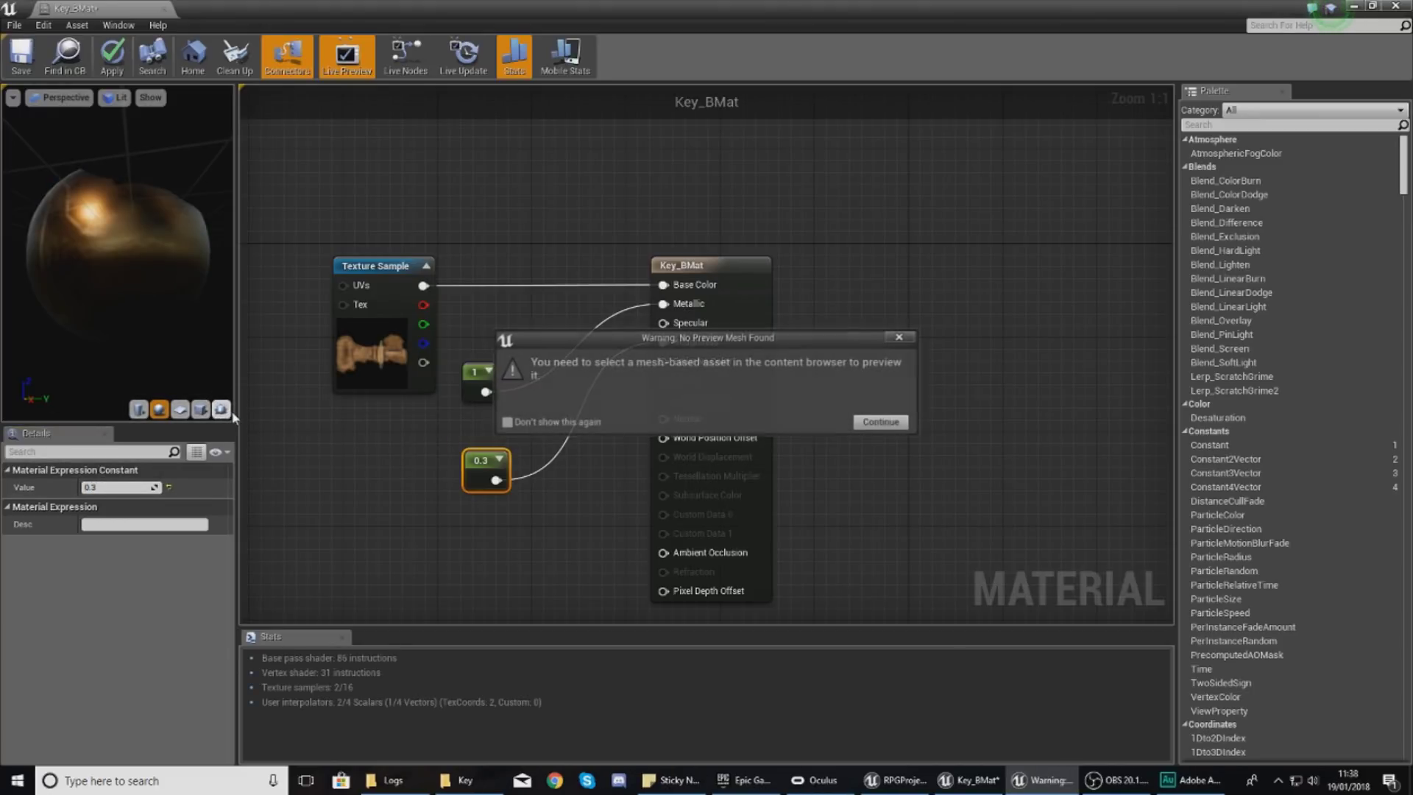
pyautogui.click(872, 427)
pyautogui.moveTo(691, 7); pyautogui.dragTo(927, 216)
pyautogui.click(315, 612)
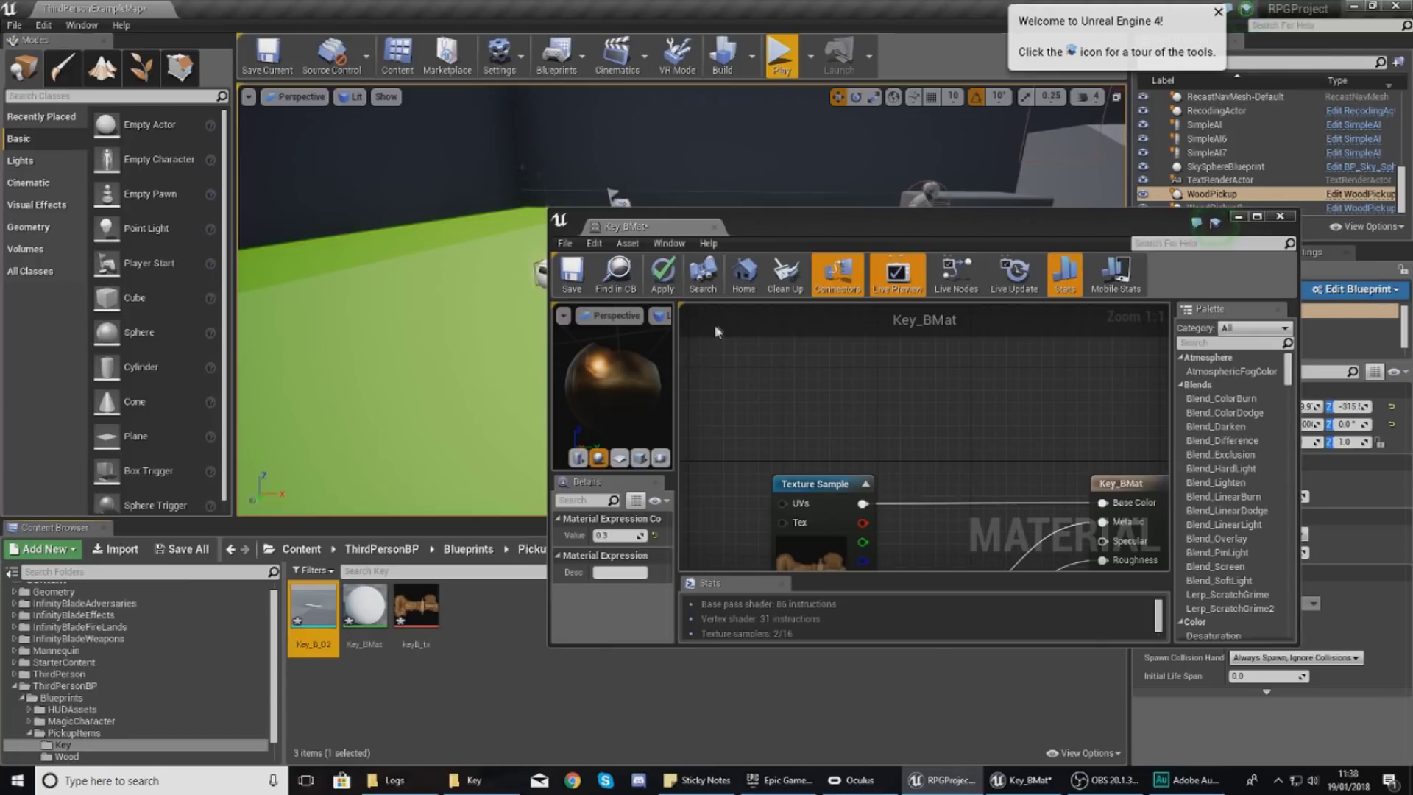
pyautogui.doubleClick(749, 215)
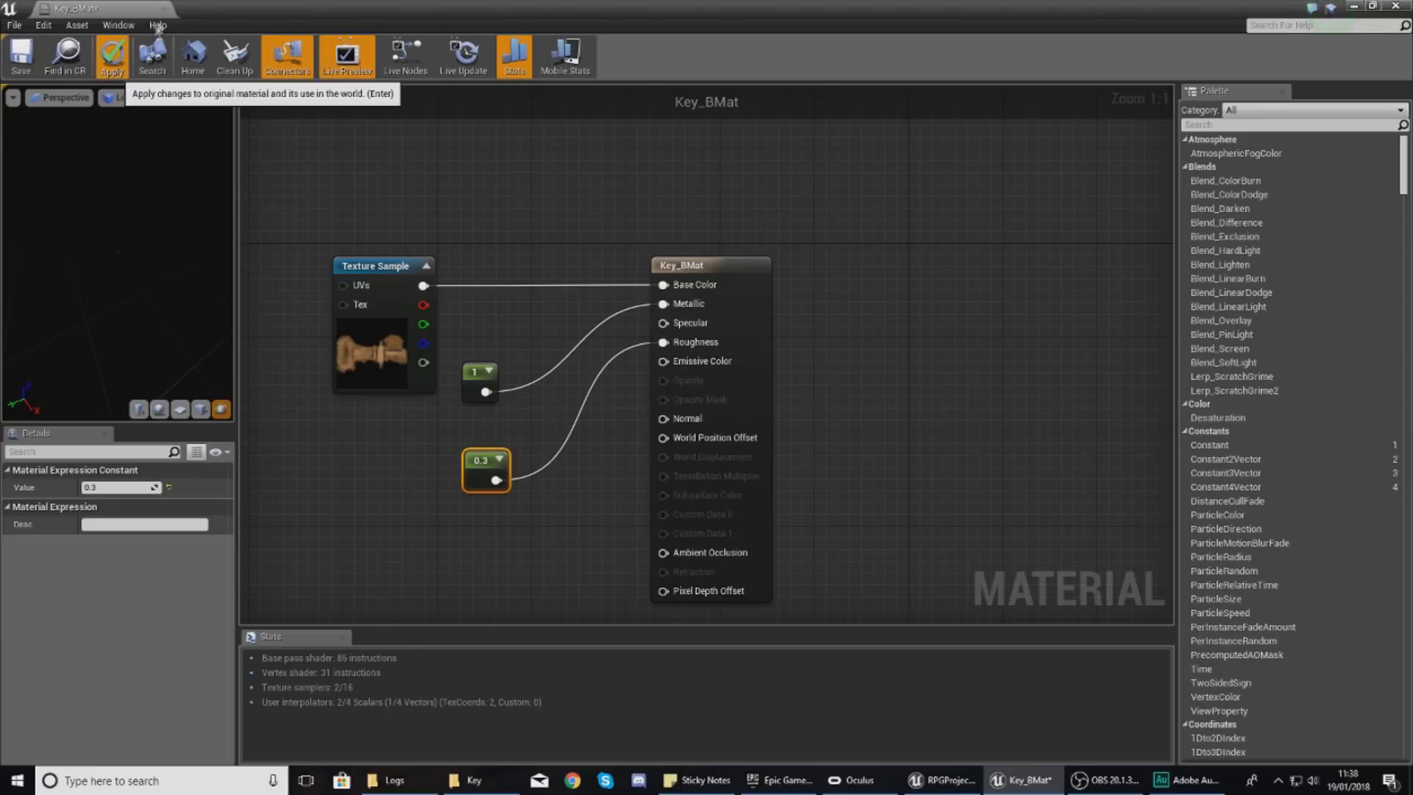
# Apply the changes and close Key_BMat, and open the KeyPickup blueprint from the PickupItems folder.
pyautogui.press('Return')
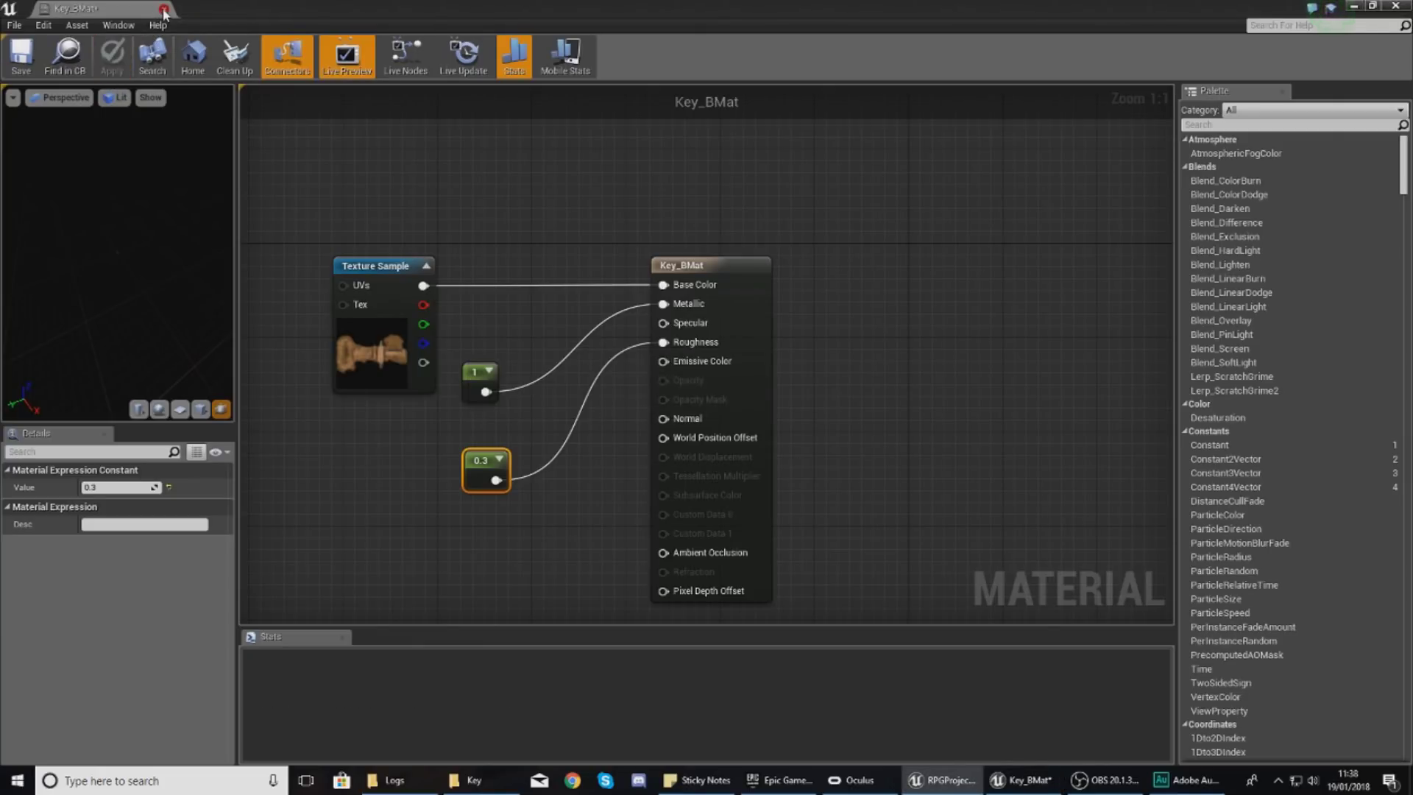
pyautogui.click(162, 9)
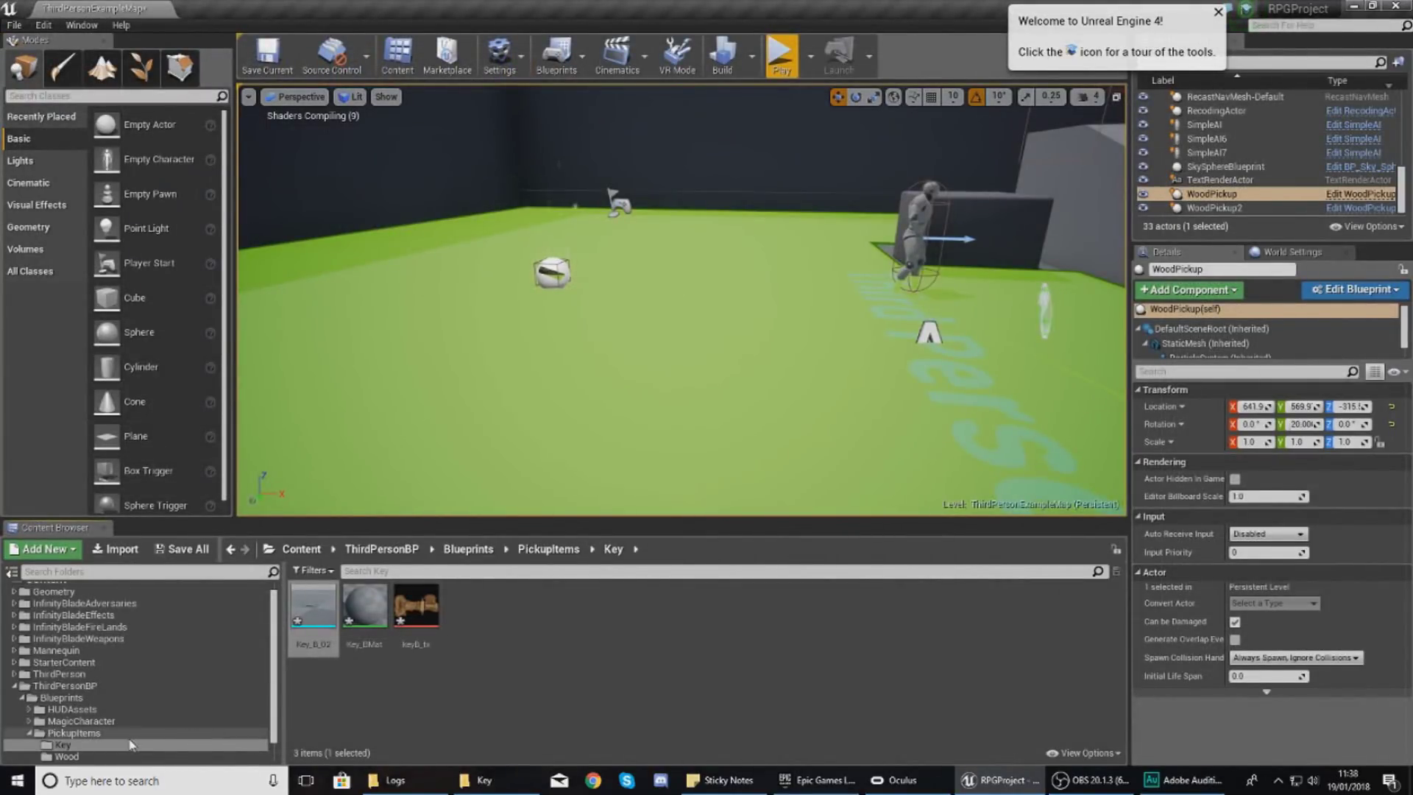
pyautogui.click(129, 734)
pyautogui.doubleClick(423, 605)
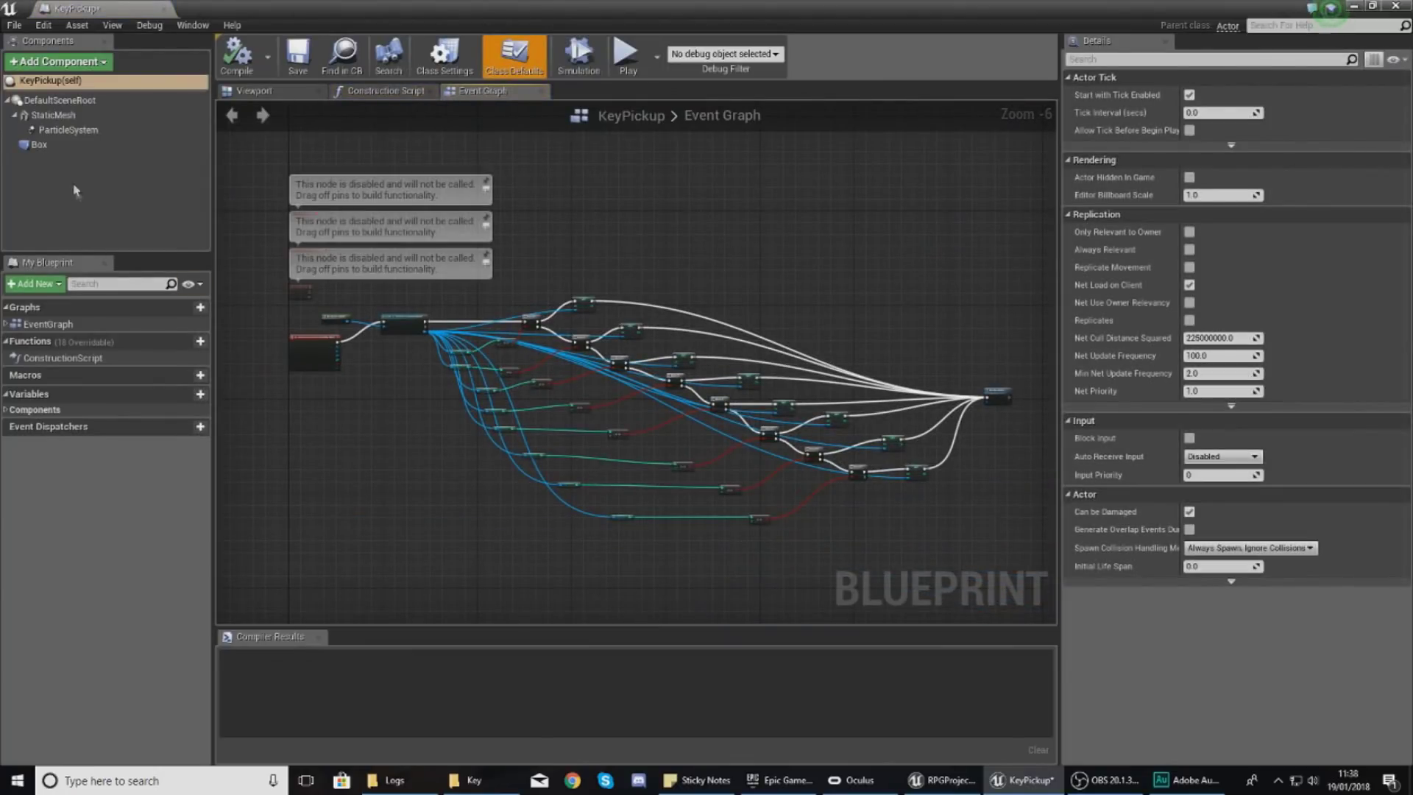
# Replace the mesh of KeyPickup's StaticMesh component with Key_B_02.
pyautogui.click(92, 117)
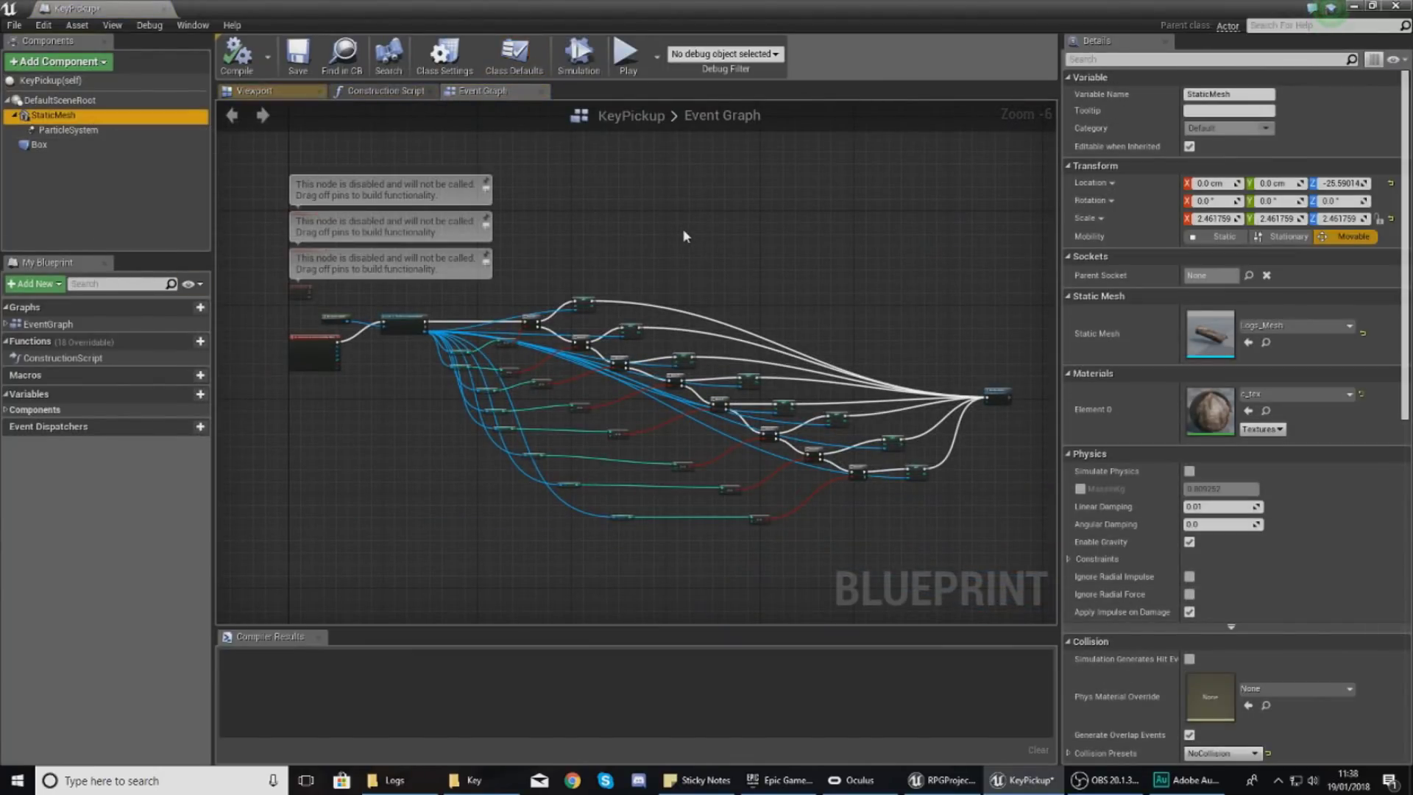
pyautogui.click(1274, 326)
pyautogui.write('key')
pyautogui.click(1245, 460)
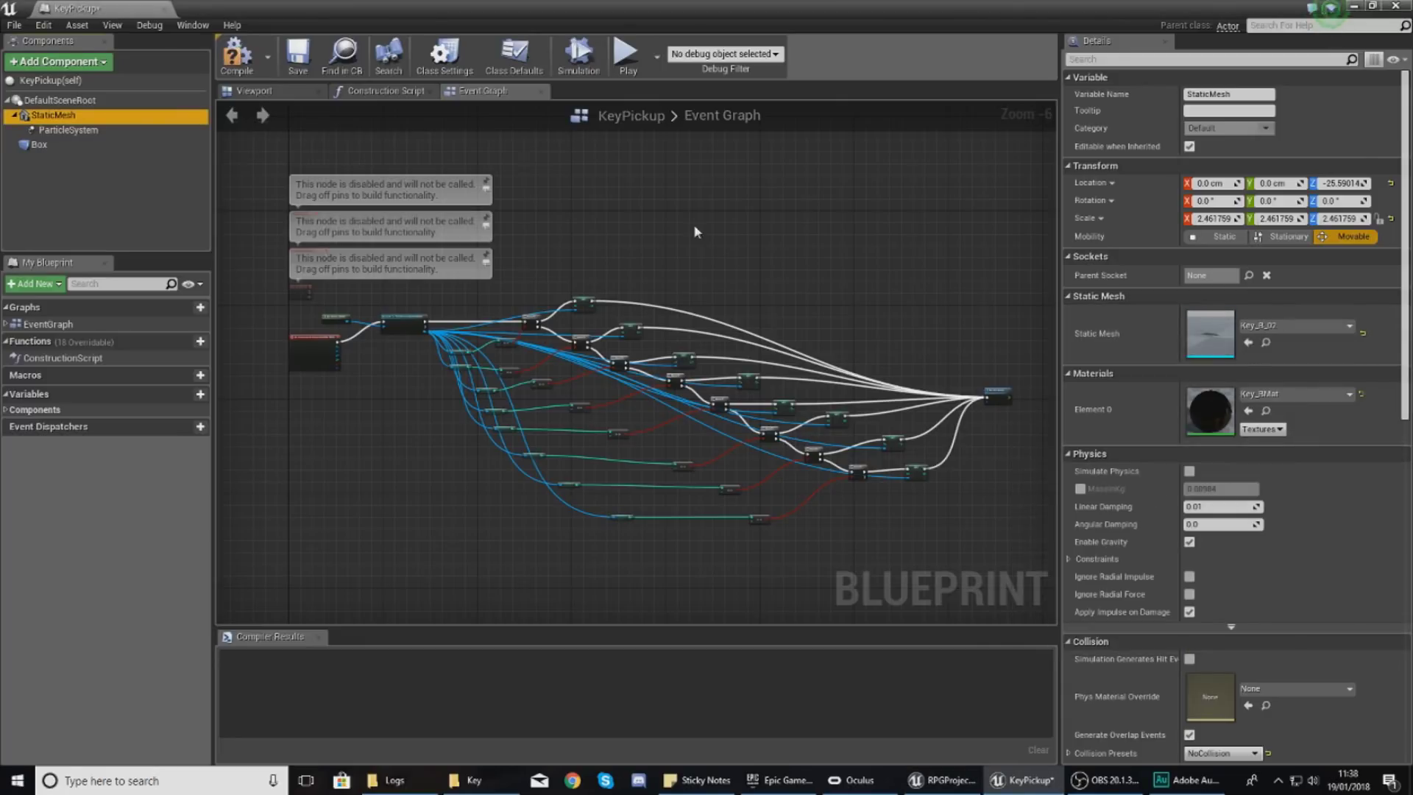
# Raise the key mesh to about Z -11.36 cm and scale it uniformly to about 4.24.
pyautogui.click(272, 91)
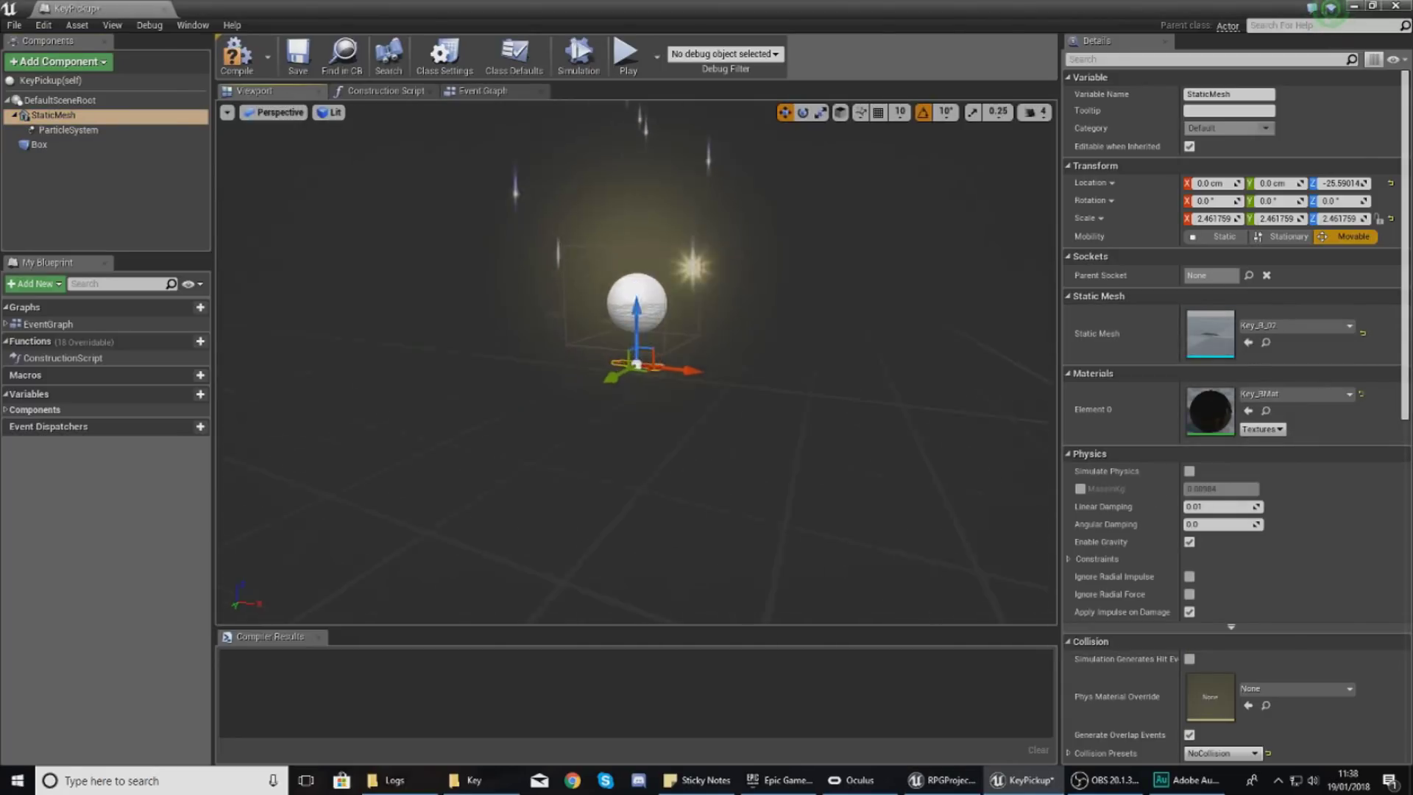
pyautogui.moveTo(641, 346); pyautogui.dragTo(646, 271)
pyautogui.click(821, 112)
pyautogui.moveTo(643, 338); pyautogui.dragTo(611, 221, button='middle')
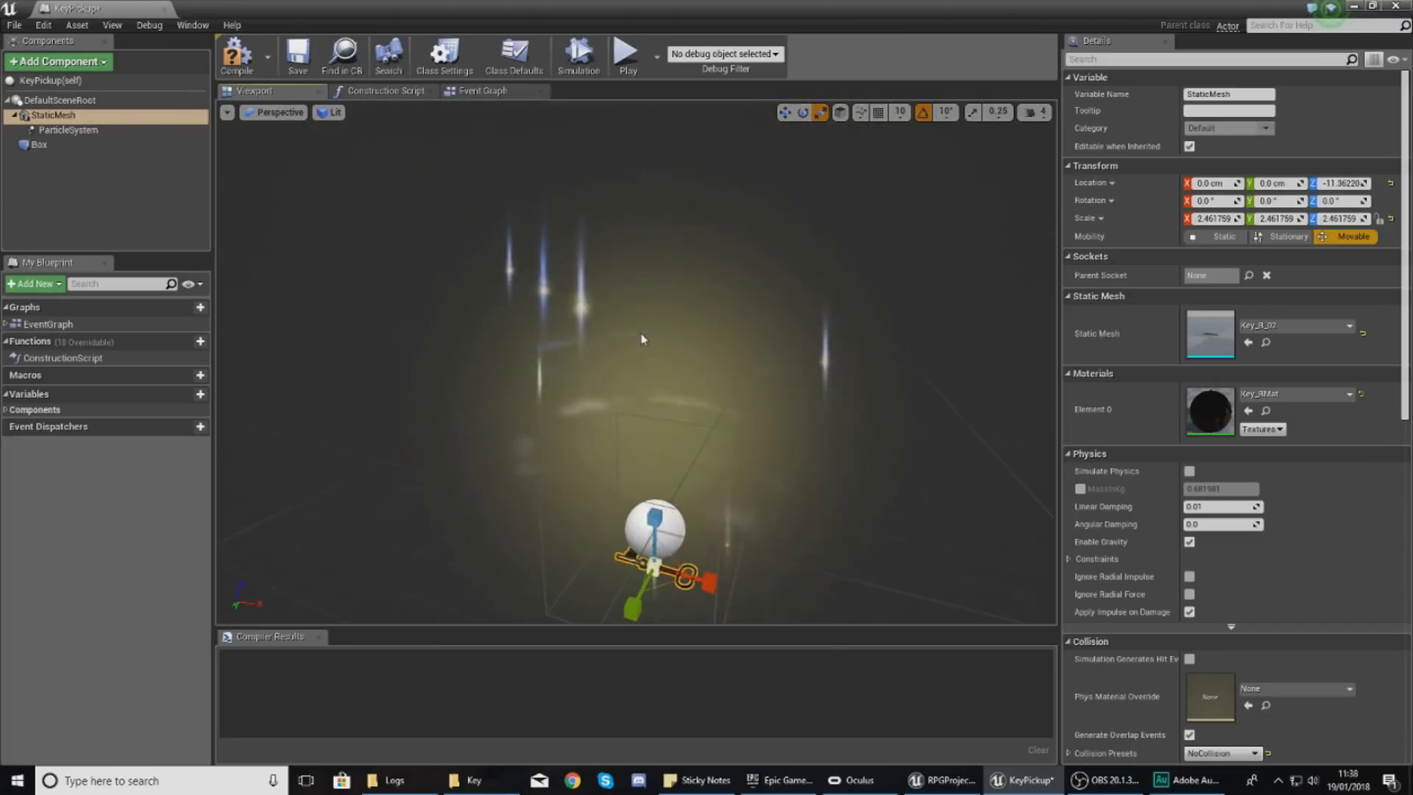
pyautogui.moveTo(672, 489); pyautogui.dragTo(691, 538, button='middle')
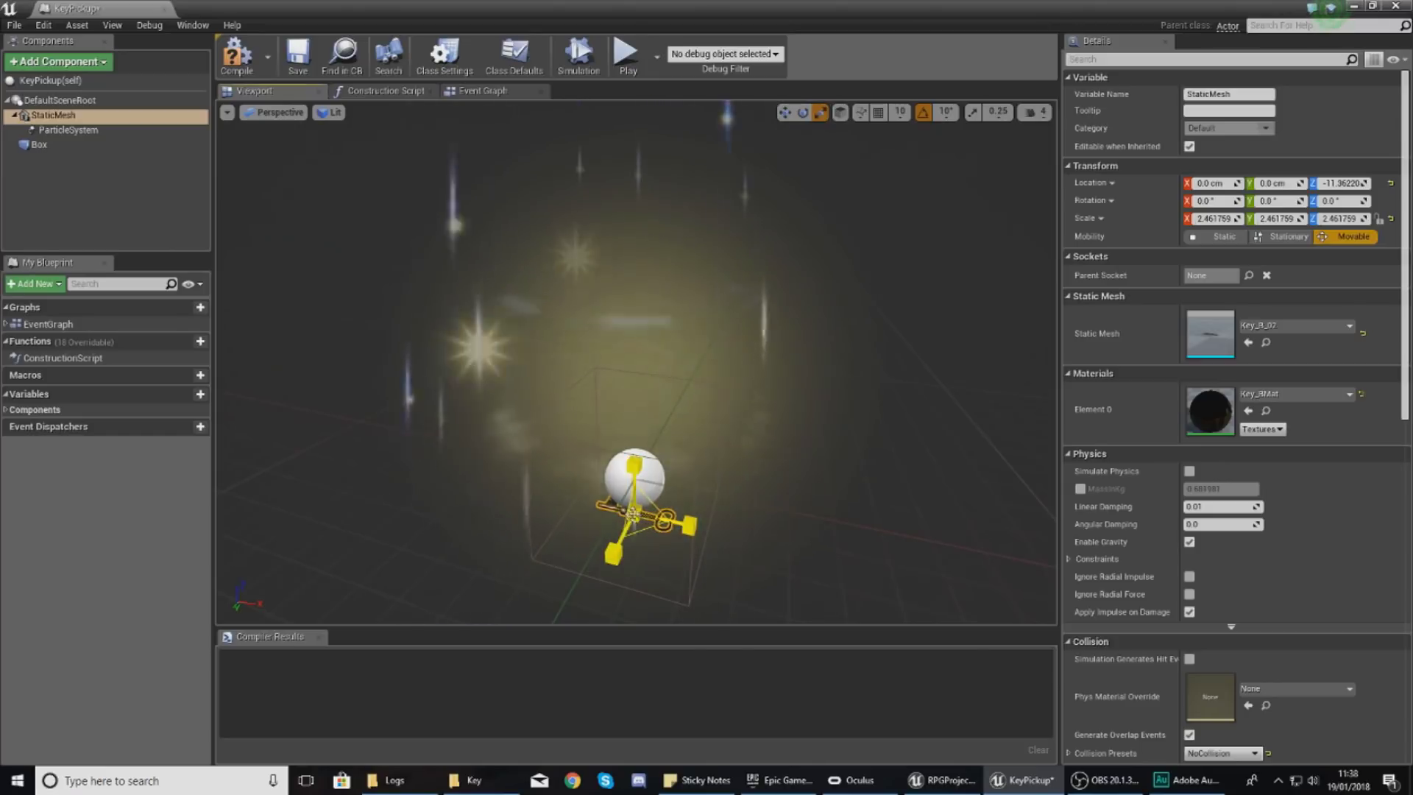
pyautogui.moveTo(635, 518); pyautogui.dragTo(655, 505)
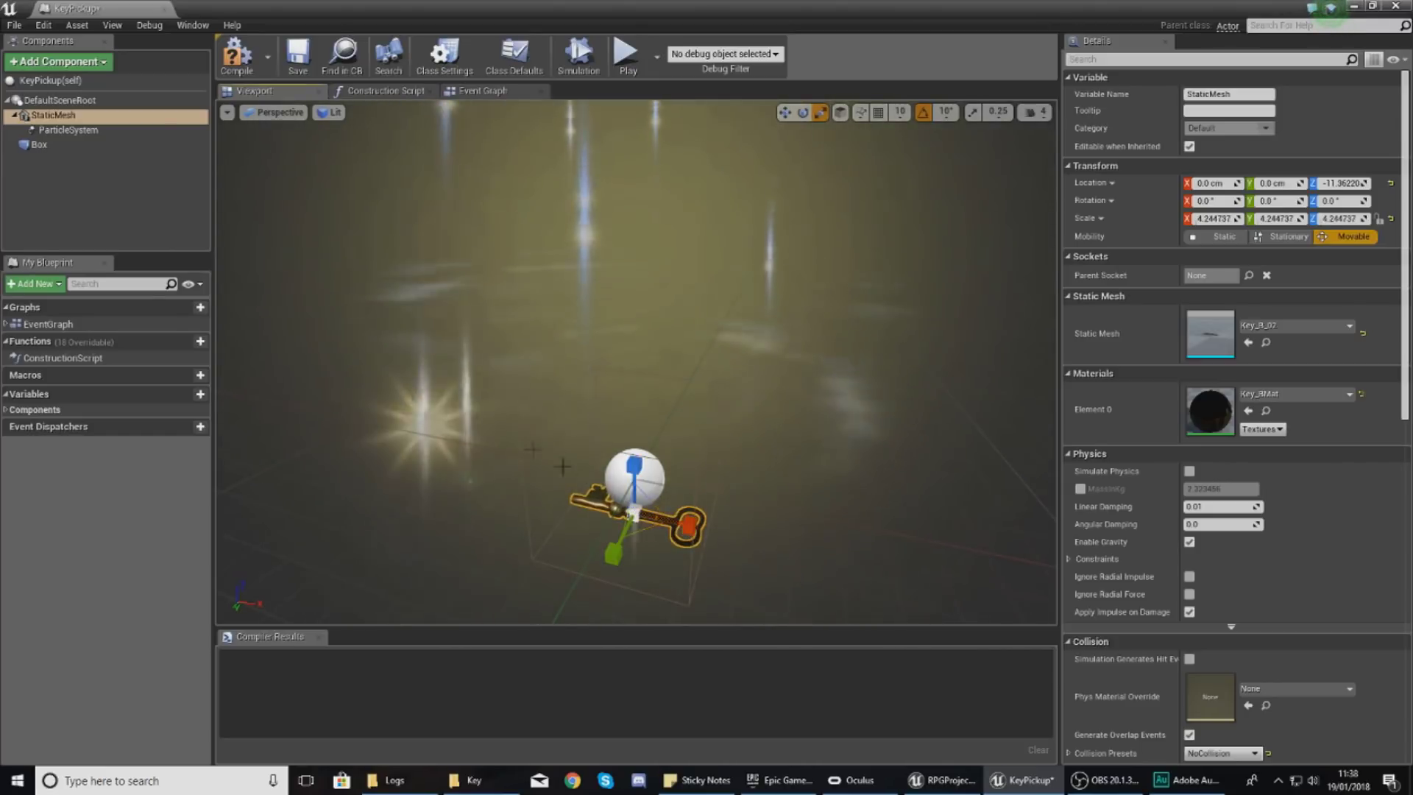
# Attach the ParticleSystem directly to DefaultSceneRoot and scale it uniformly to about 0.67.
pyautogui.moveTo(68, 130); pyautogui.dragTo(87, 113)
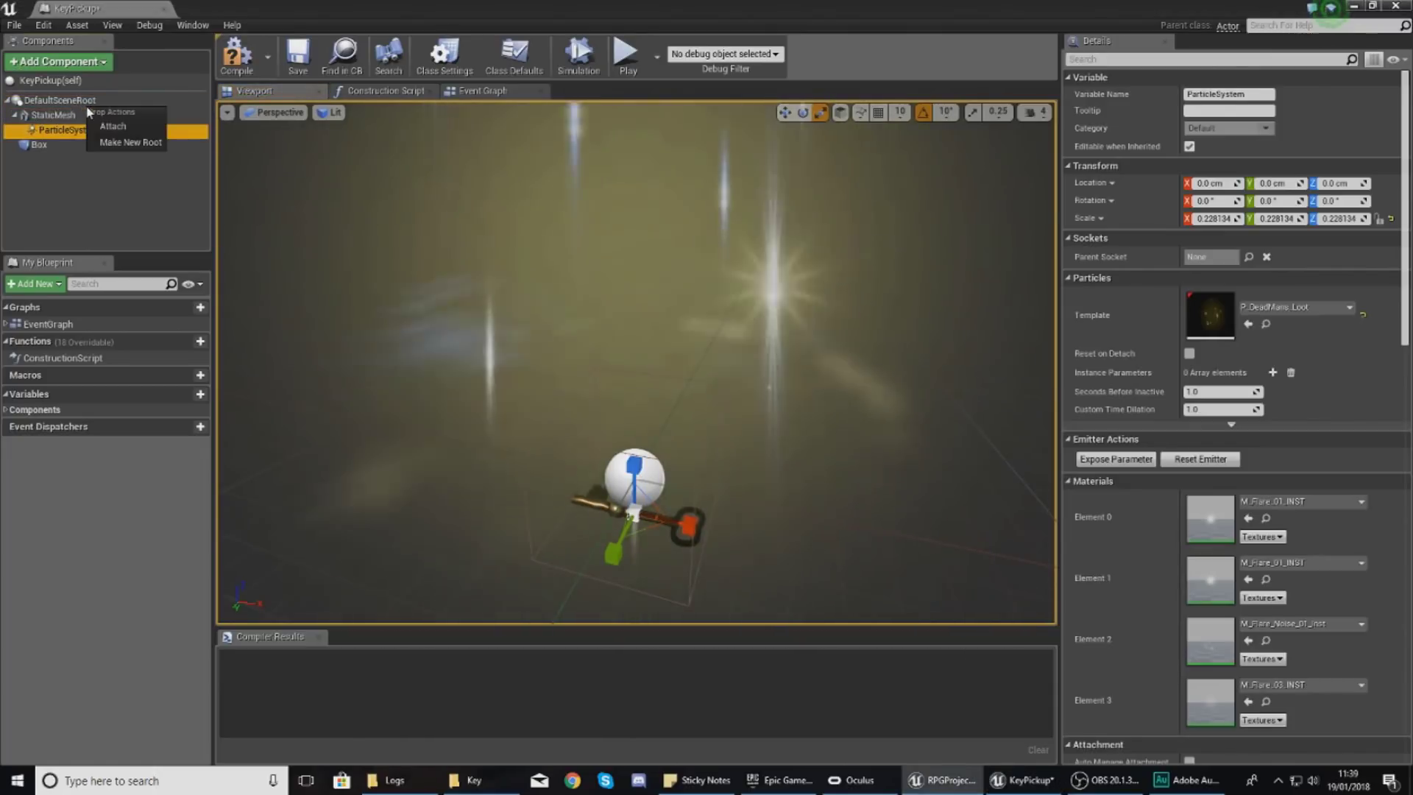
pyautogui.click(109, 131)
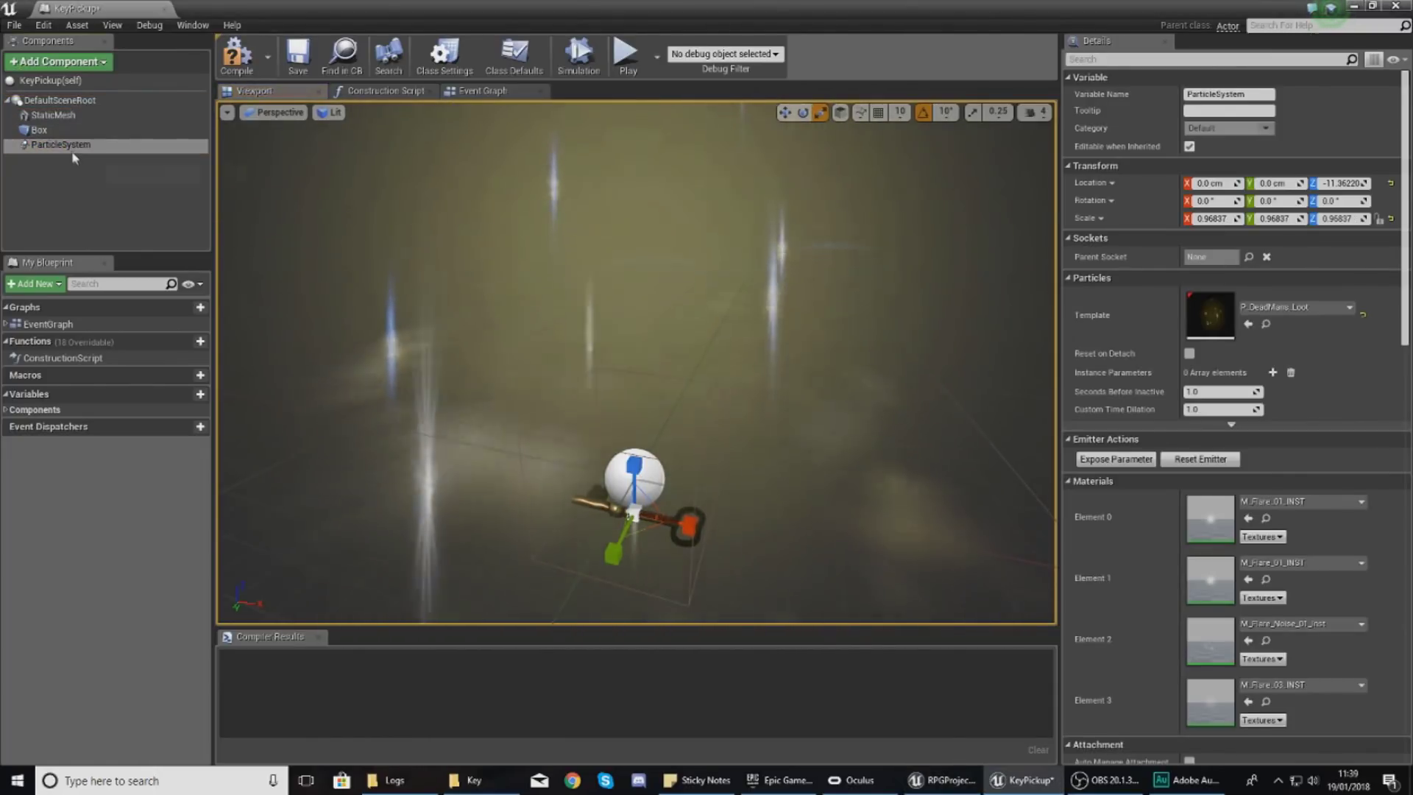
pyautogui.moveTo(634, 513); pyautogui.dragTo(595, 552)
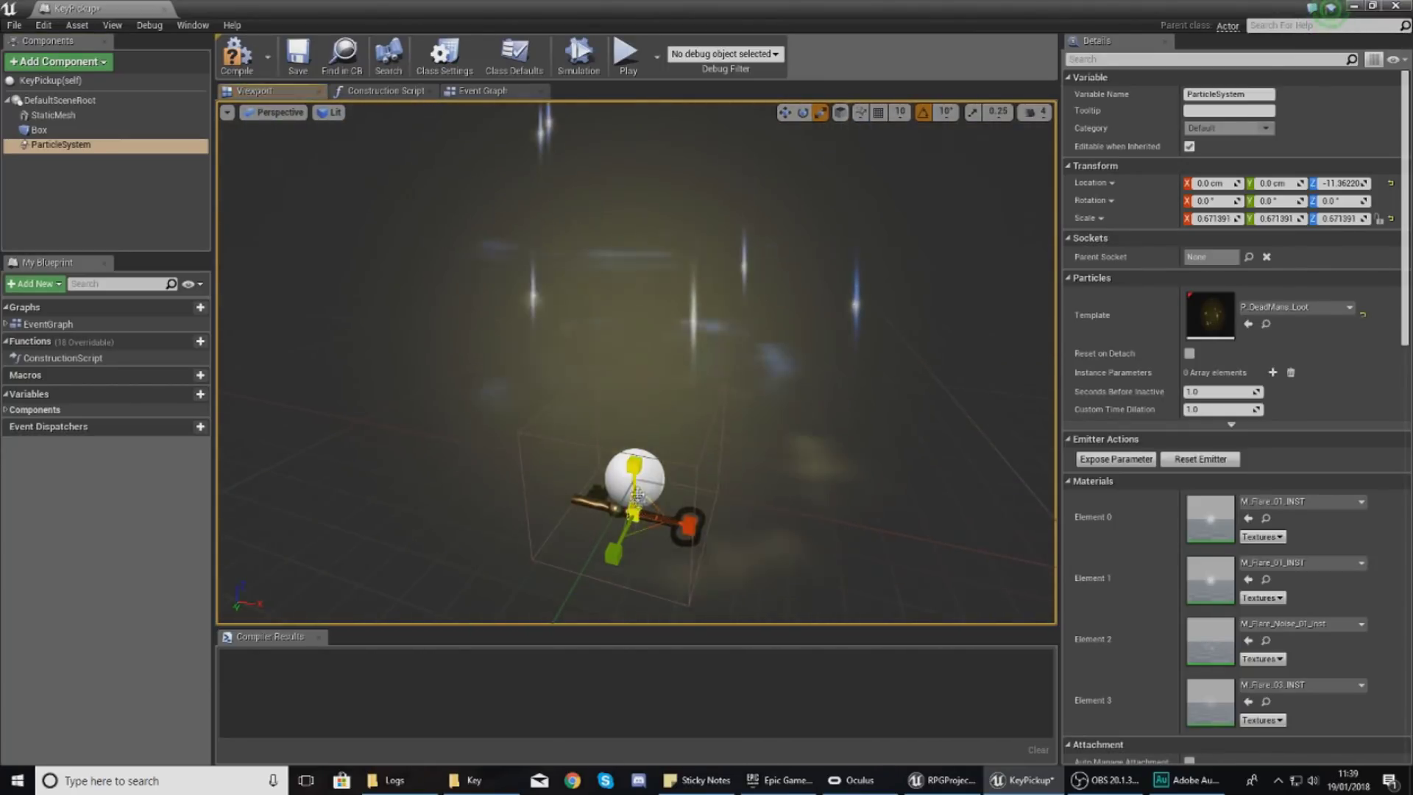
# Place a KeyPickup actor on the level floor near the NPC and play-test the level as the Warrior.
pyautogui.moveTo(353, 9); pyautogui.dragTo(1308, 14)
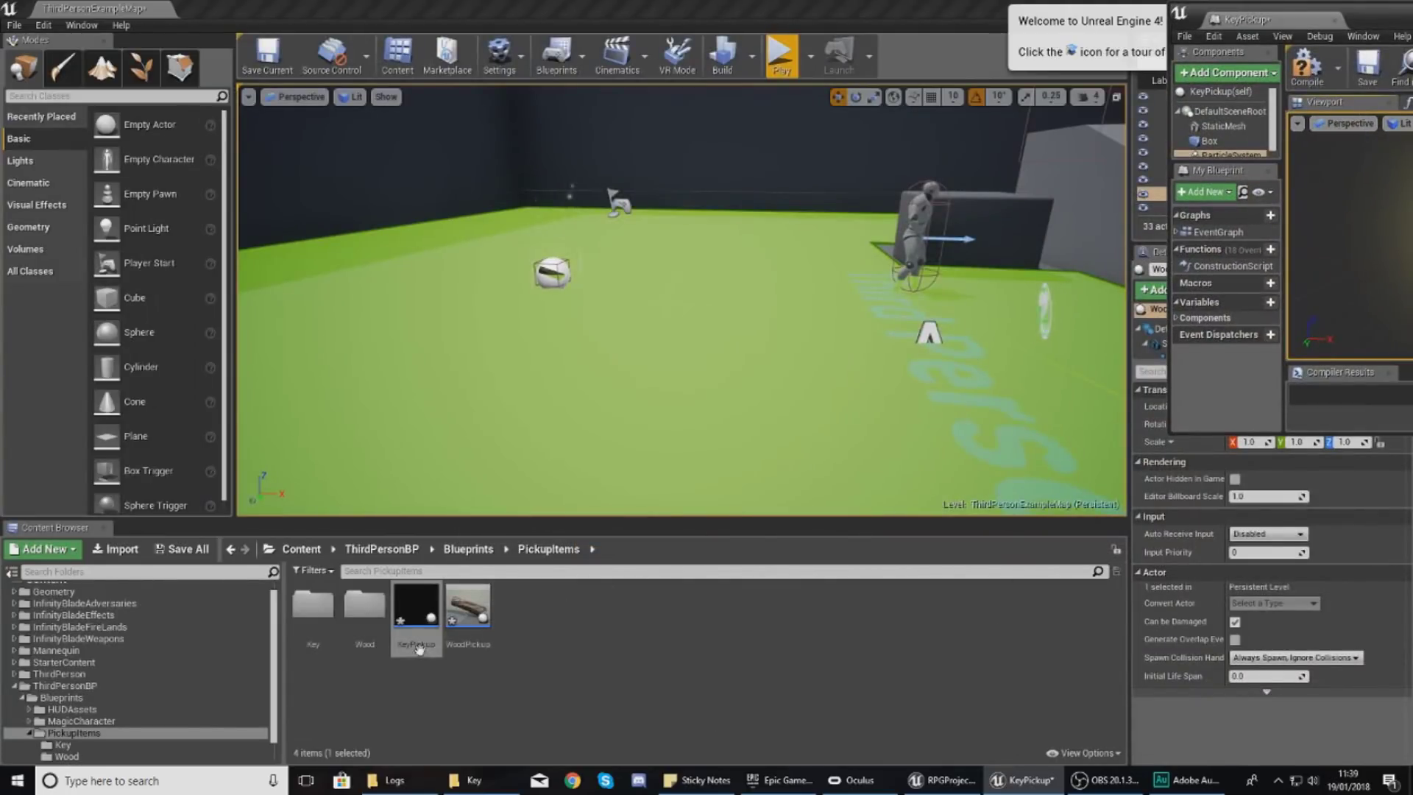
pyautogui.moveTo(419, 649); pyautogui.dragTo(832, 333)
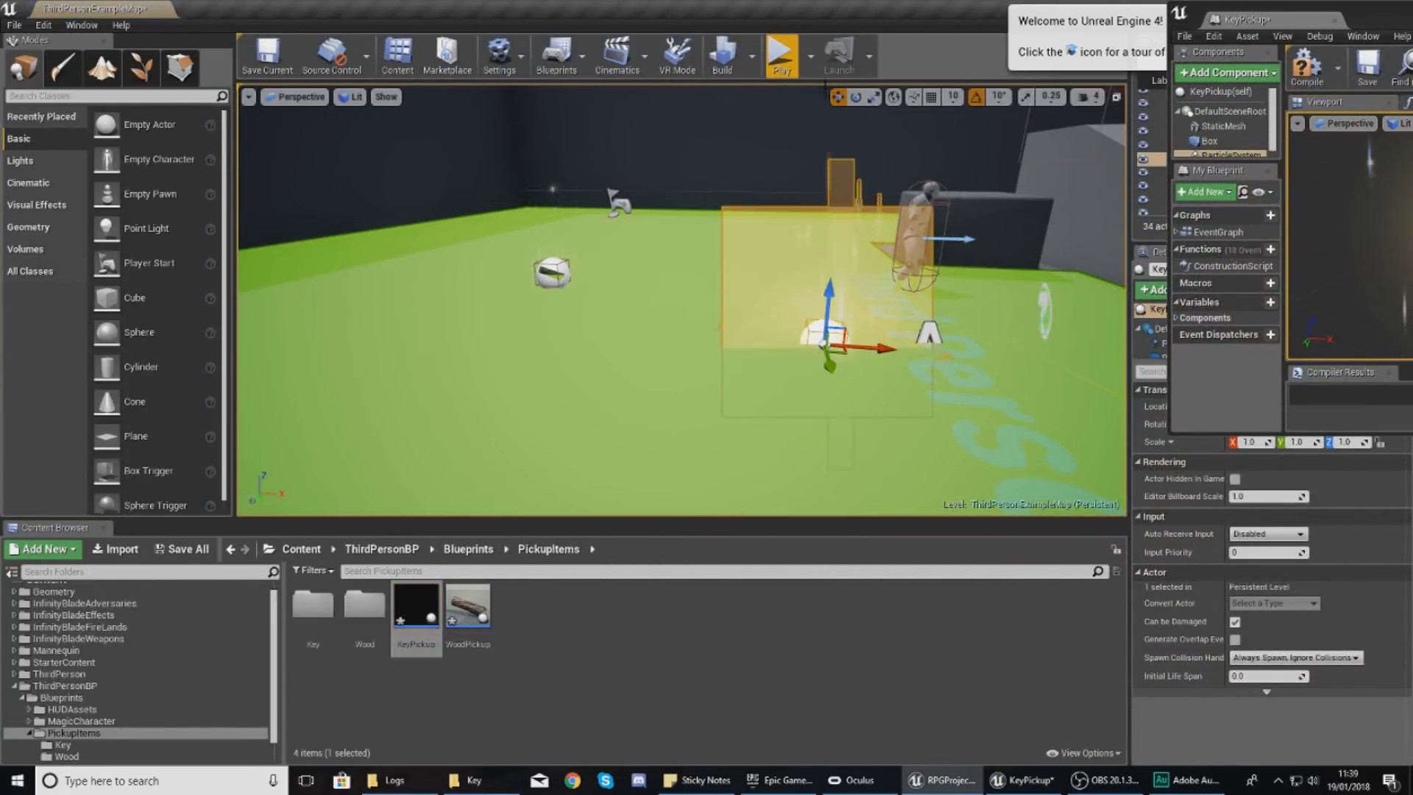
pyautogui.click(781, 55)
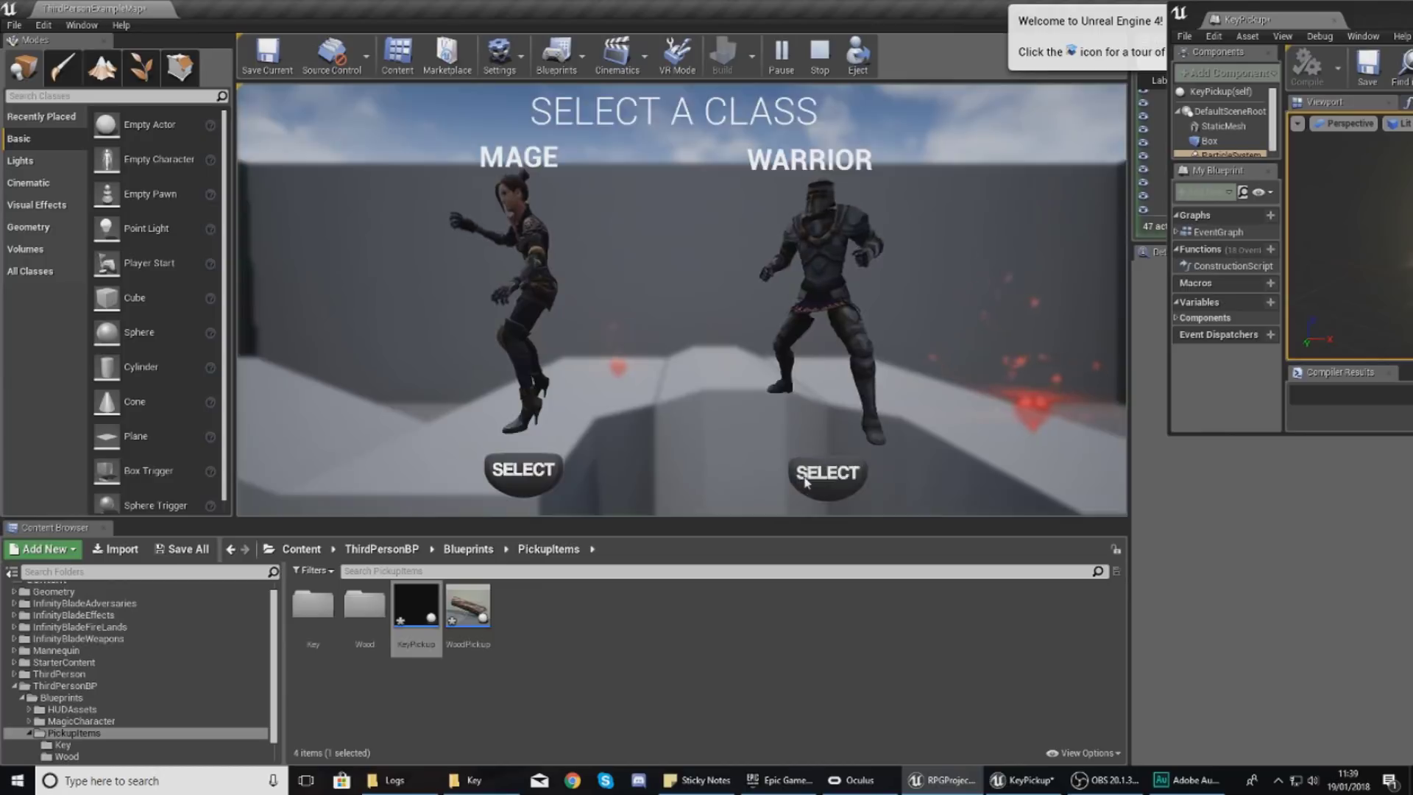
pyautogui.click(805, 480)
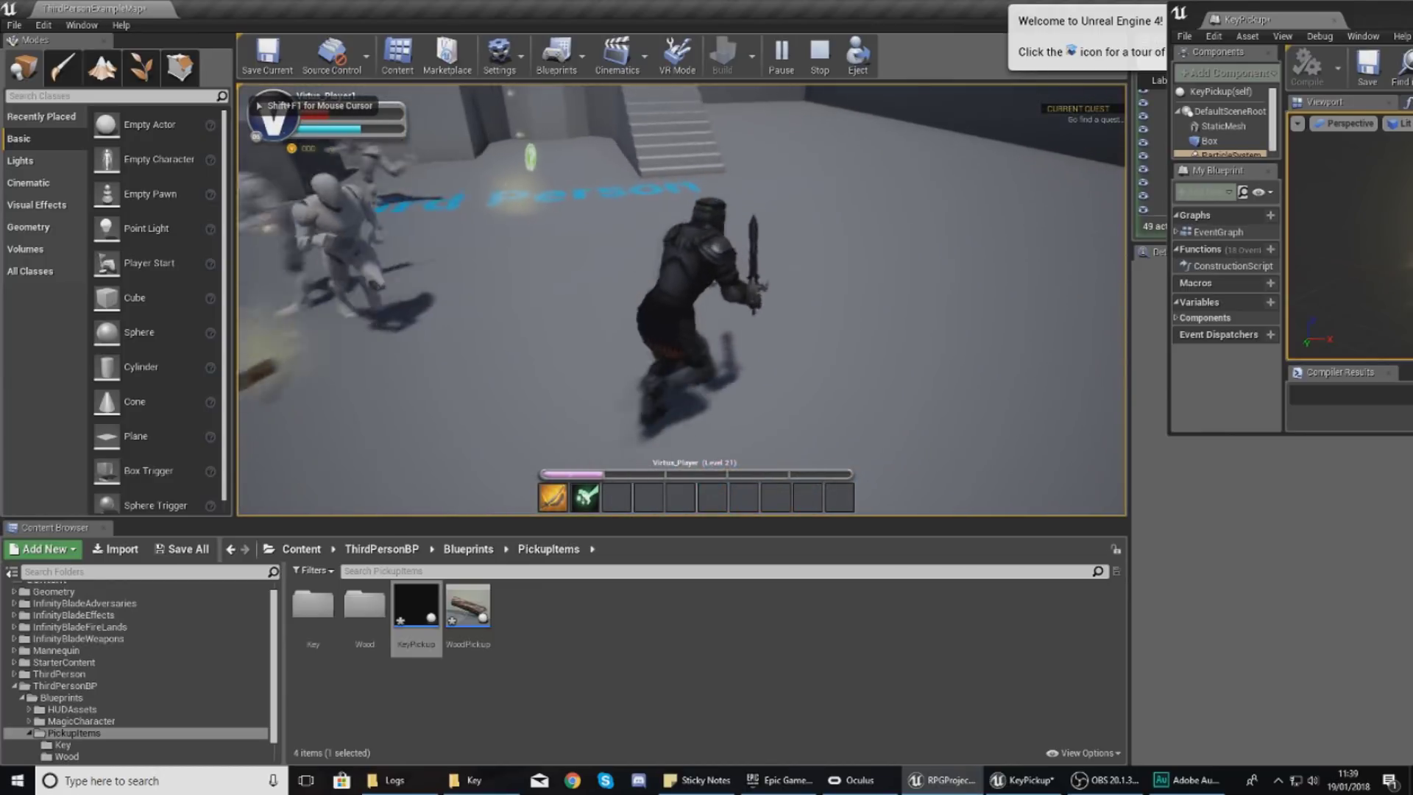
pyautogui.press('w')
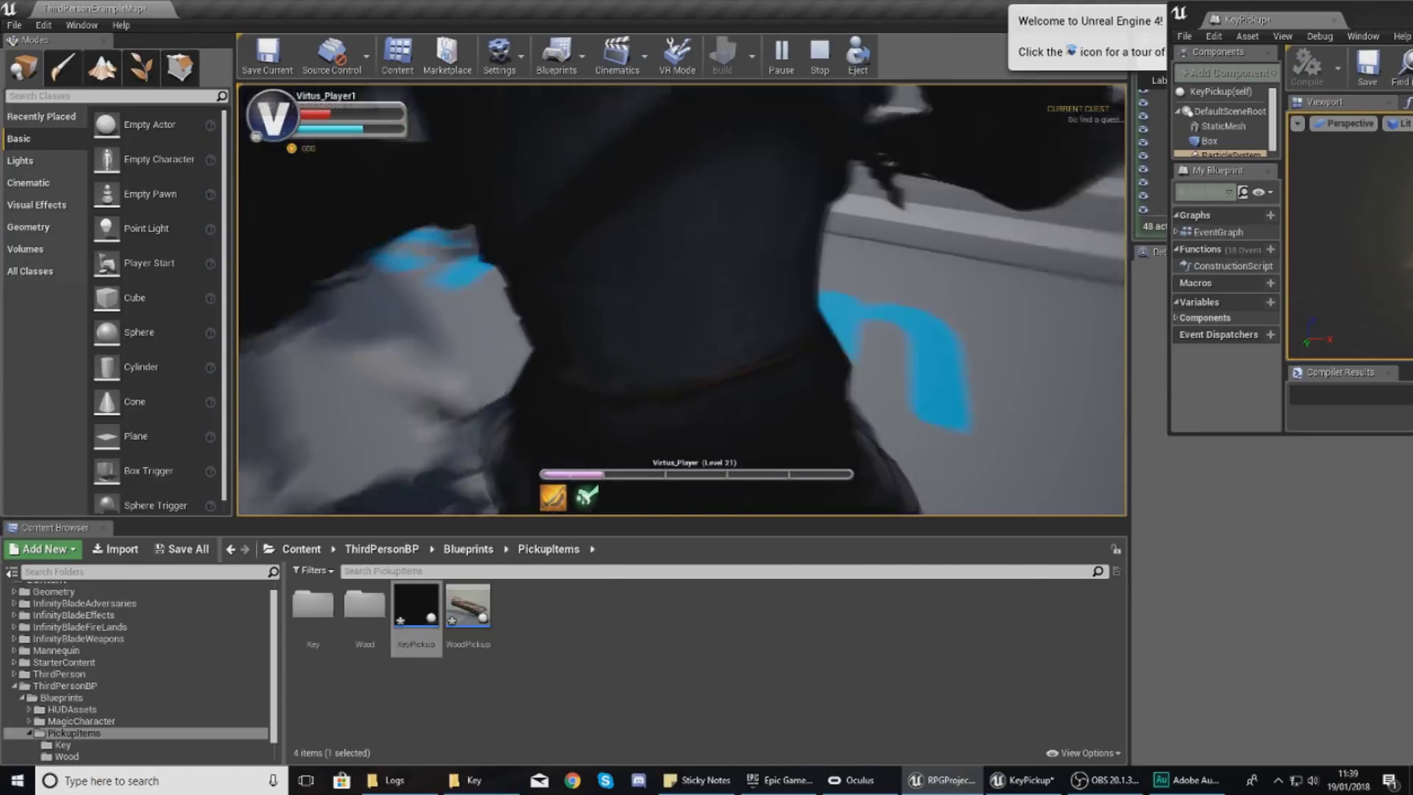
pyautogui.press('Escape')
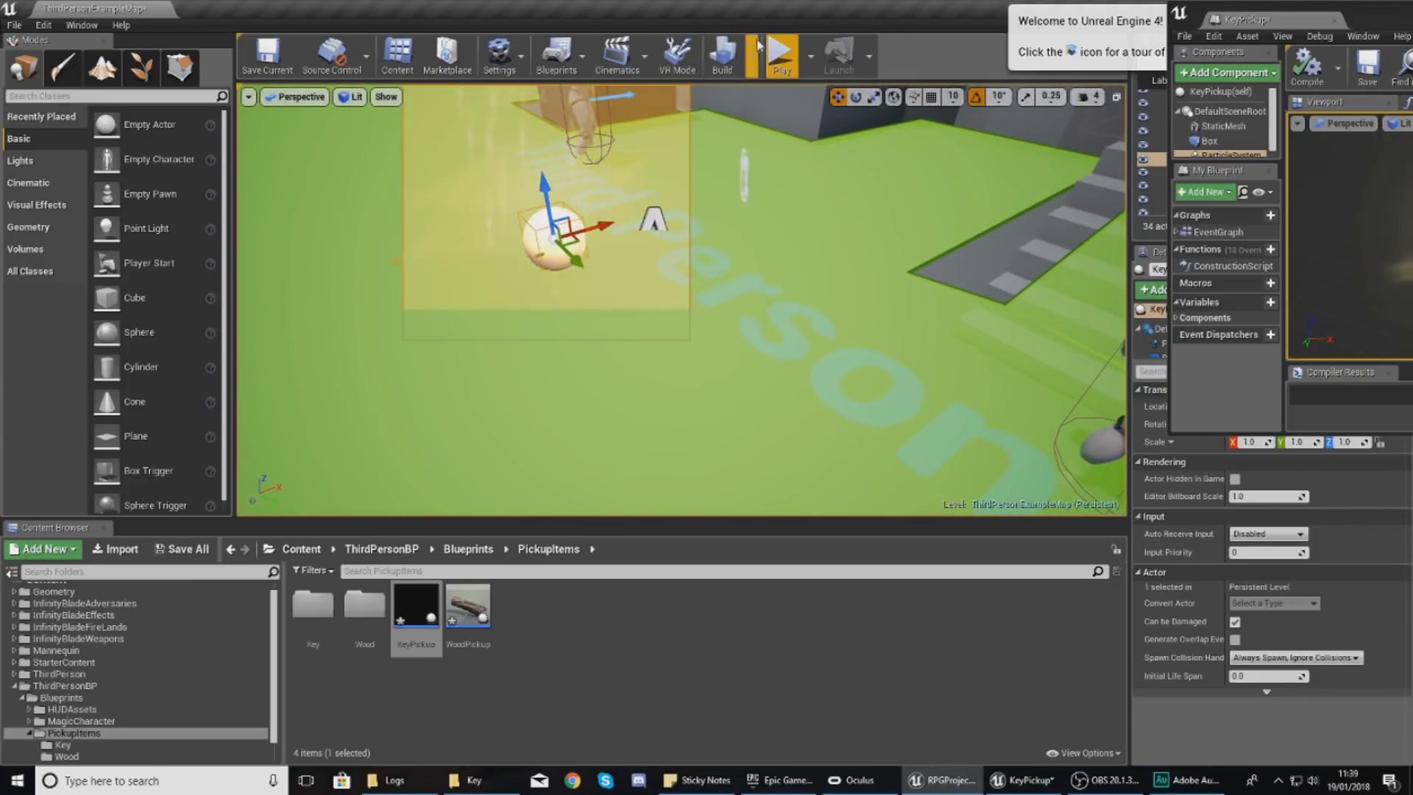
# Run the level again as the Warrior and examine how the key pickup looks in the game.
pyautogui.click(780, 58)
pyautogui.click(827, 472)
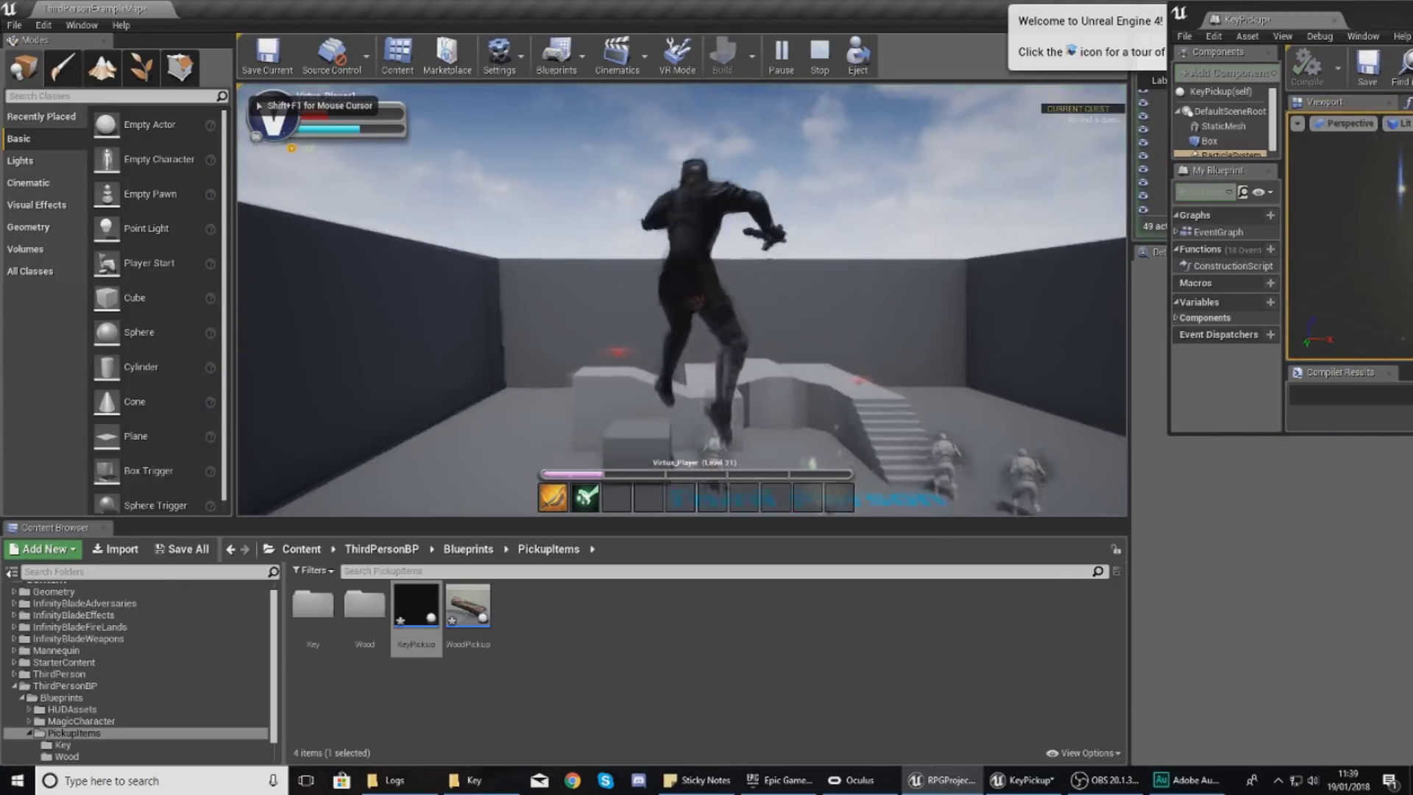
pyautogui.press('w')
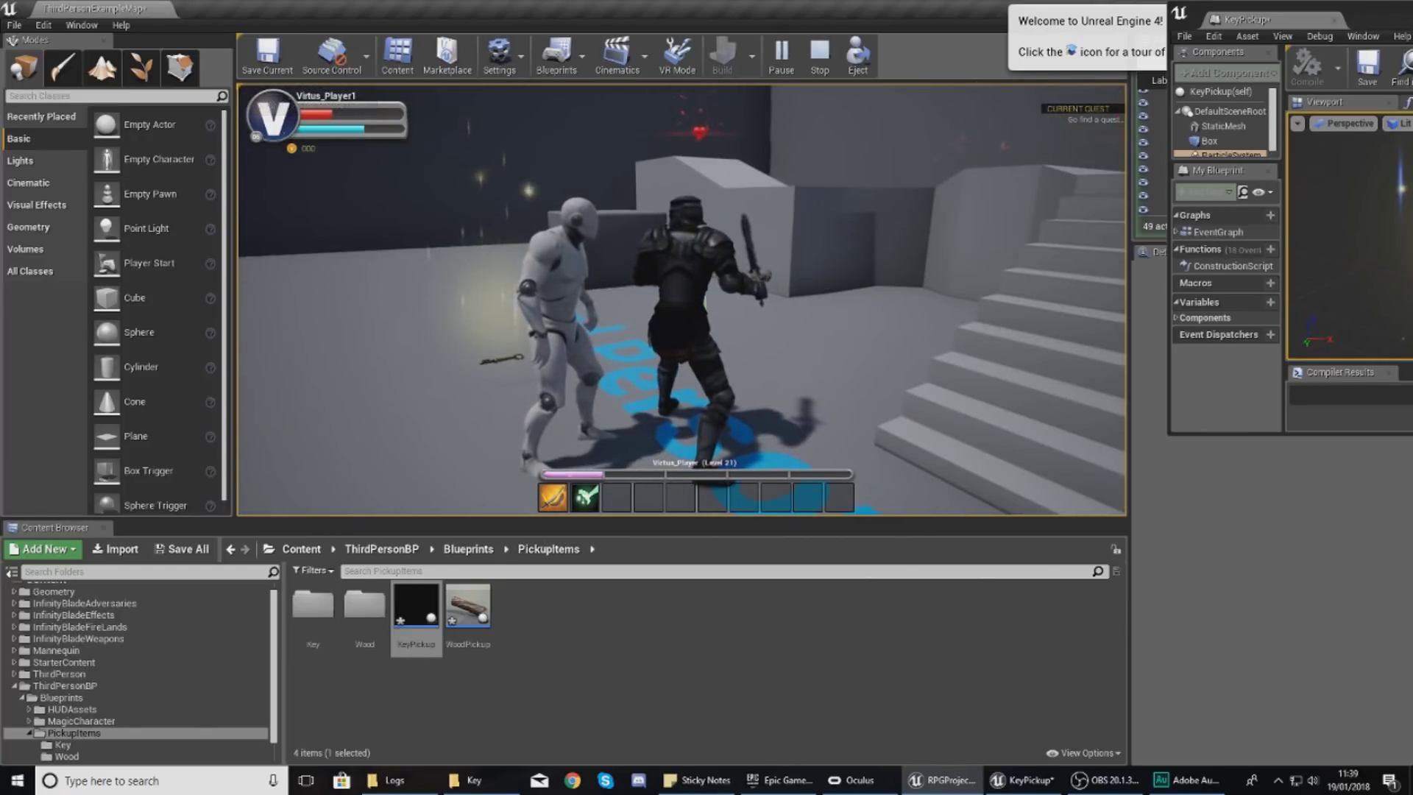
pyautogui.press('Escape')
# Examine the Inventory Item values on the SET nodes in KeyPickup's Event Graph, and compile the blueprint.
pyautogui.moveTo(1384, 16); pyautogui.dragTo(589, 0)
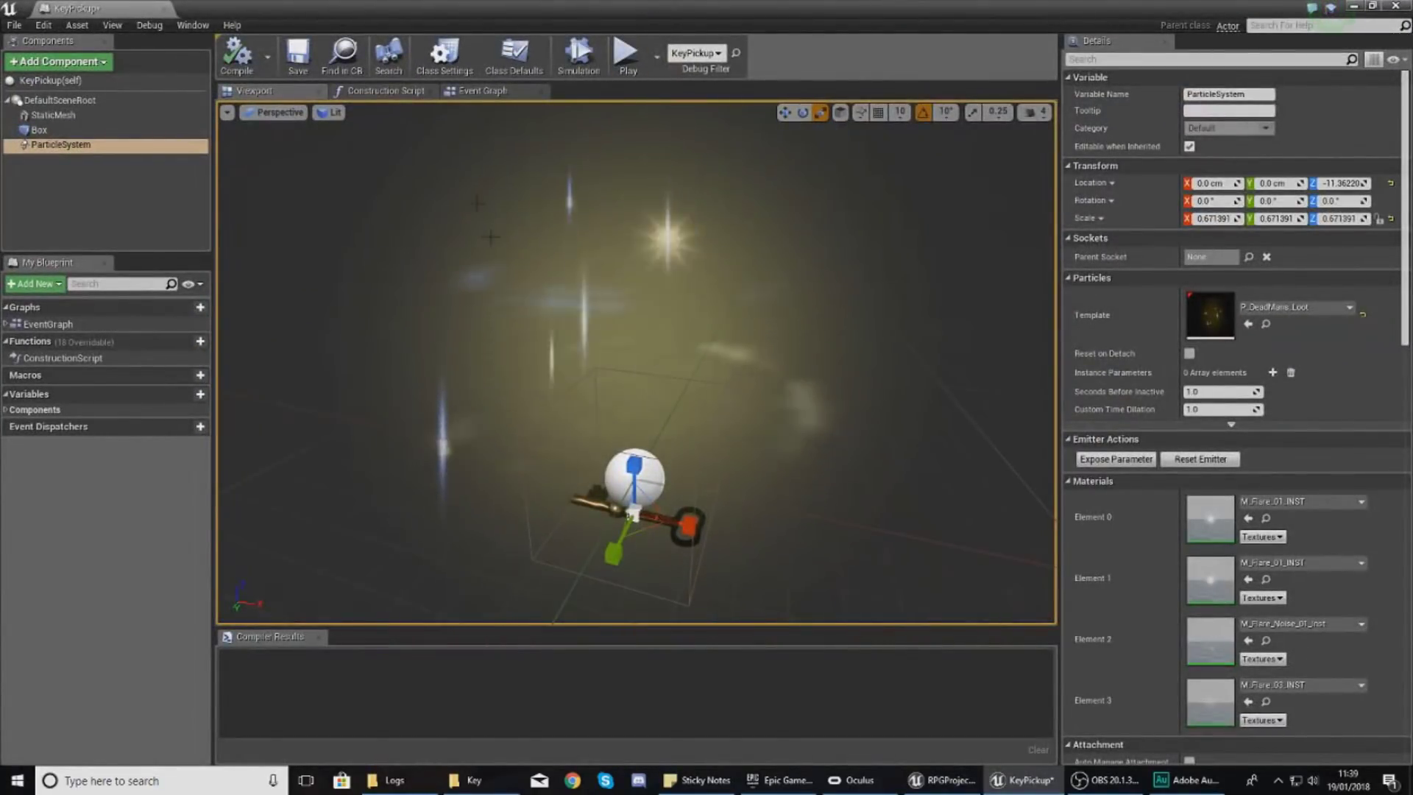
pyautogui.click(507, 94)
pyautogui.scroll(5, 618, 460)
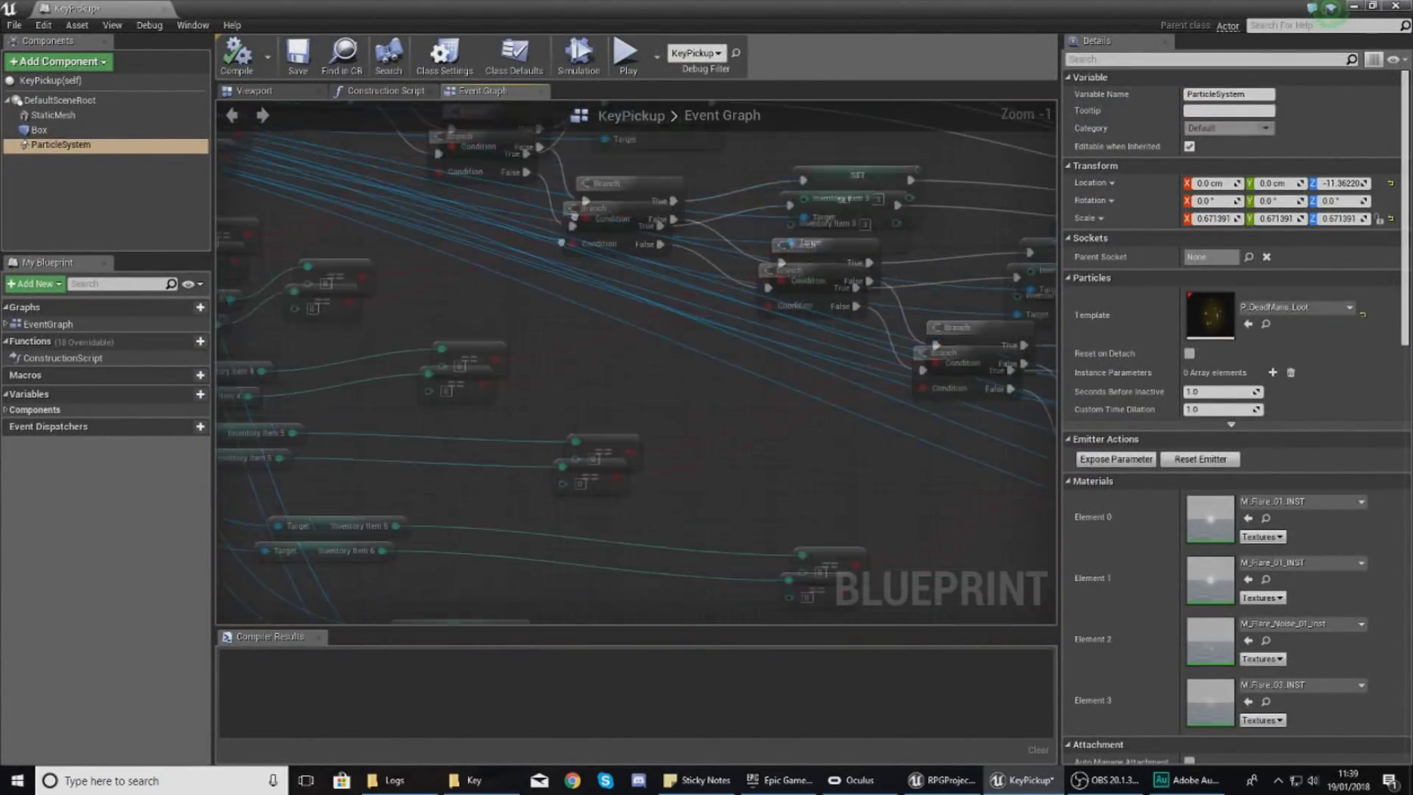
pyautogui.scroll(1, 462, 266)
pyautogui.moveTo(461, 266); pyautogui.dragTo(528, 435, button='right')
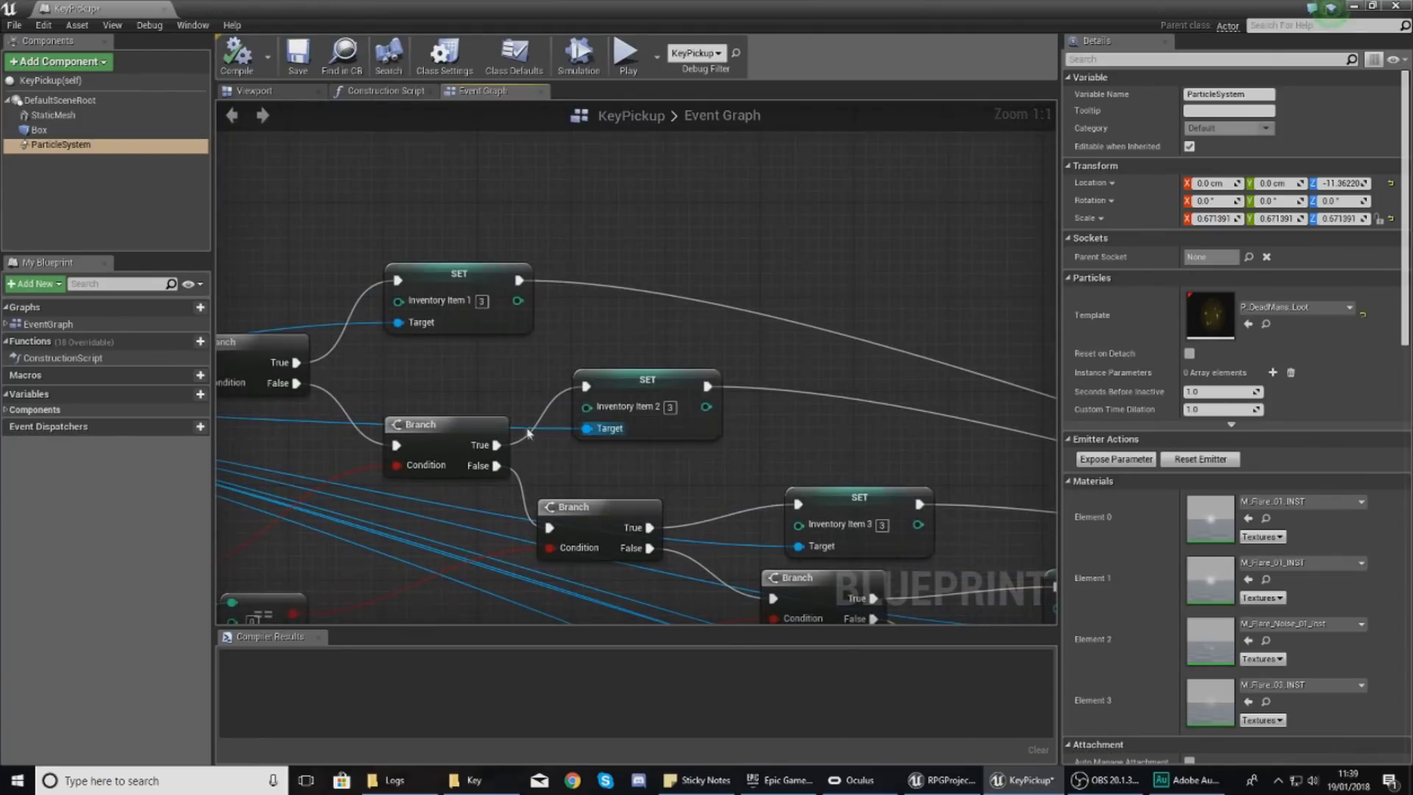
pyautogui.scroll(-4, 502, 488)
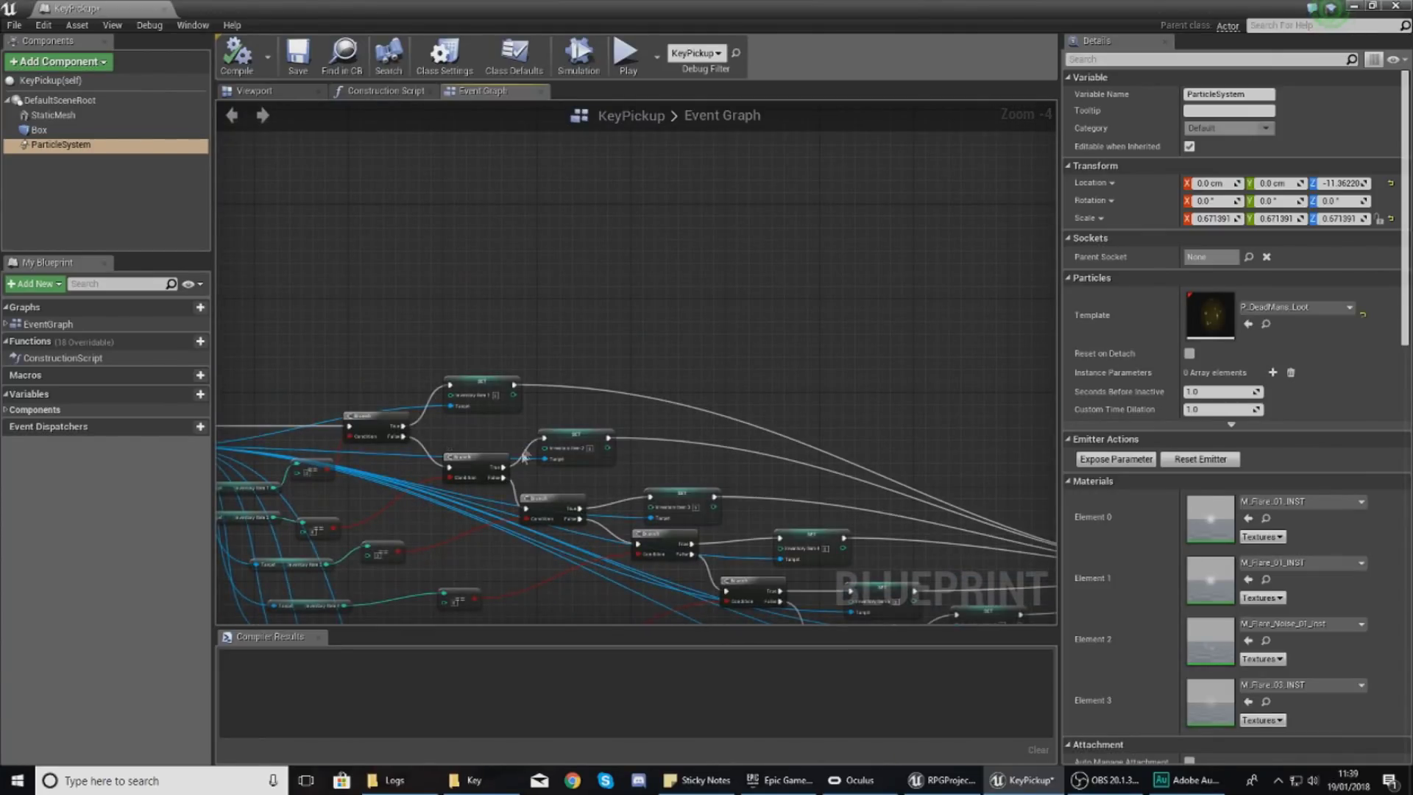
pyautogui.scroll(4, 516, 438)
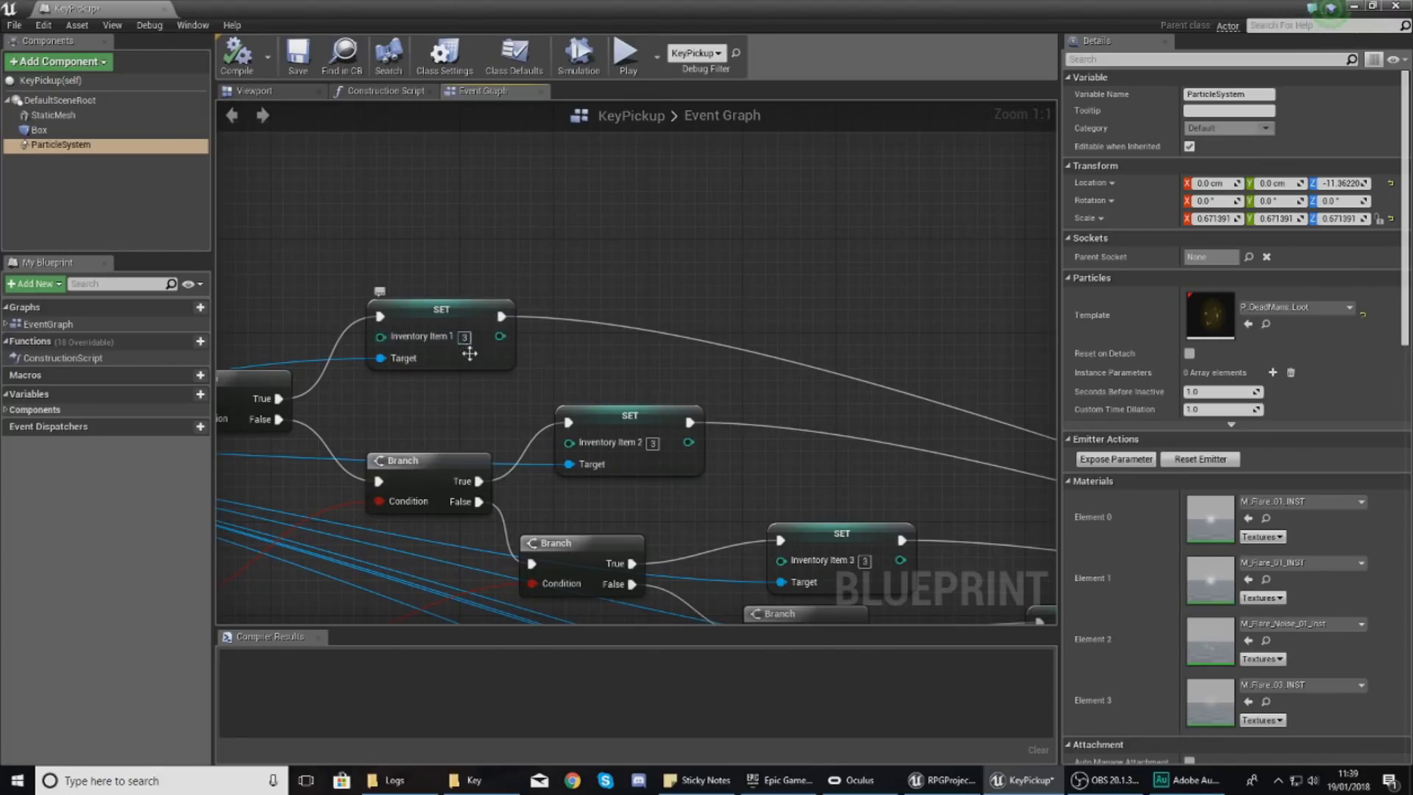
pyautogui.moveTo(469, 354); pyautogui.dragTo(509, 369, button='right')
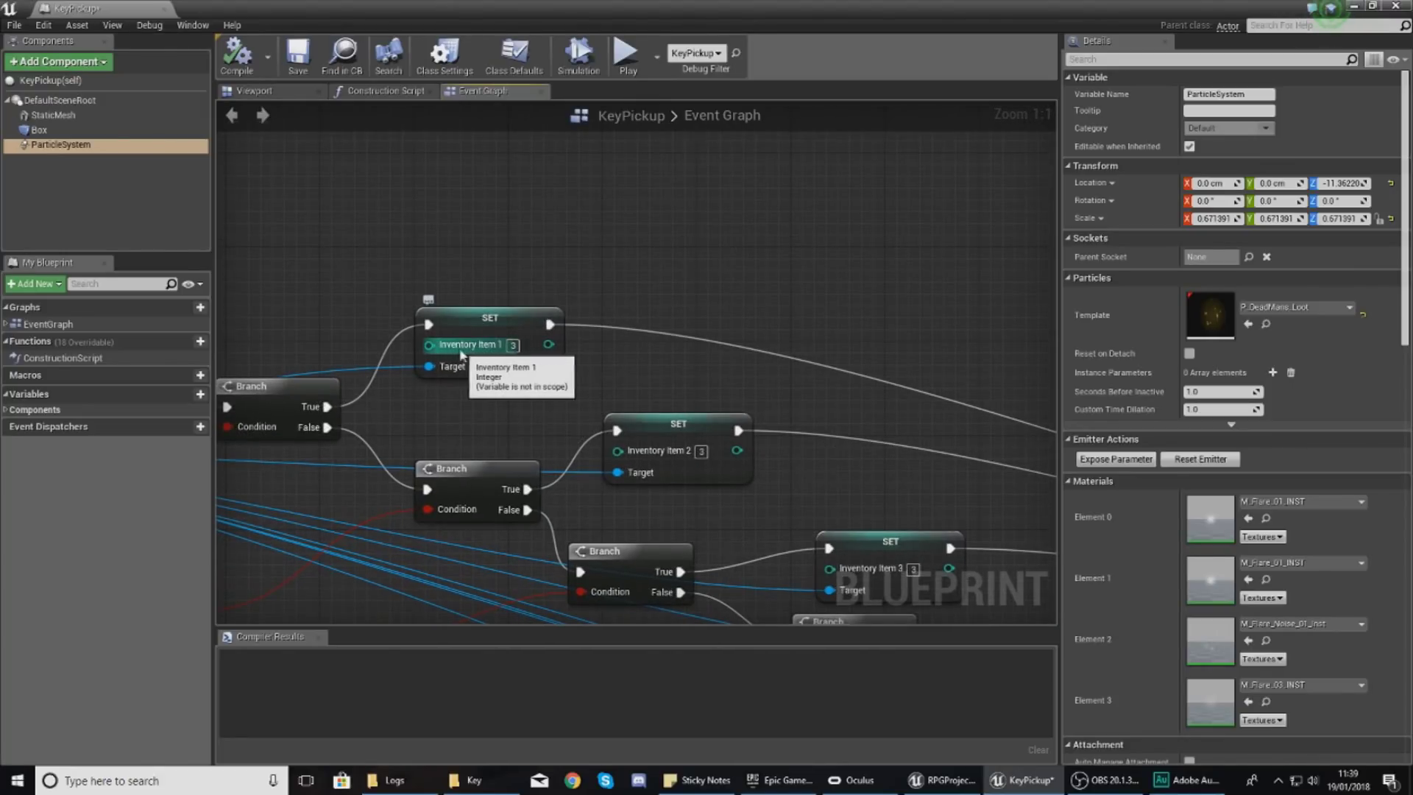
pyautogui.moveTo(742, 472); pyautogui.dragTo(577, 337, button='right')
pyautogui.moveTo(992, 546); pyautogui.dragTo(623, 468, button='right')
pyautogui.moveTo(451, 418); pyautogui.dragTo(643, 497, button='right')
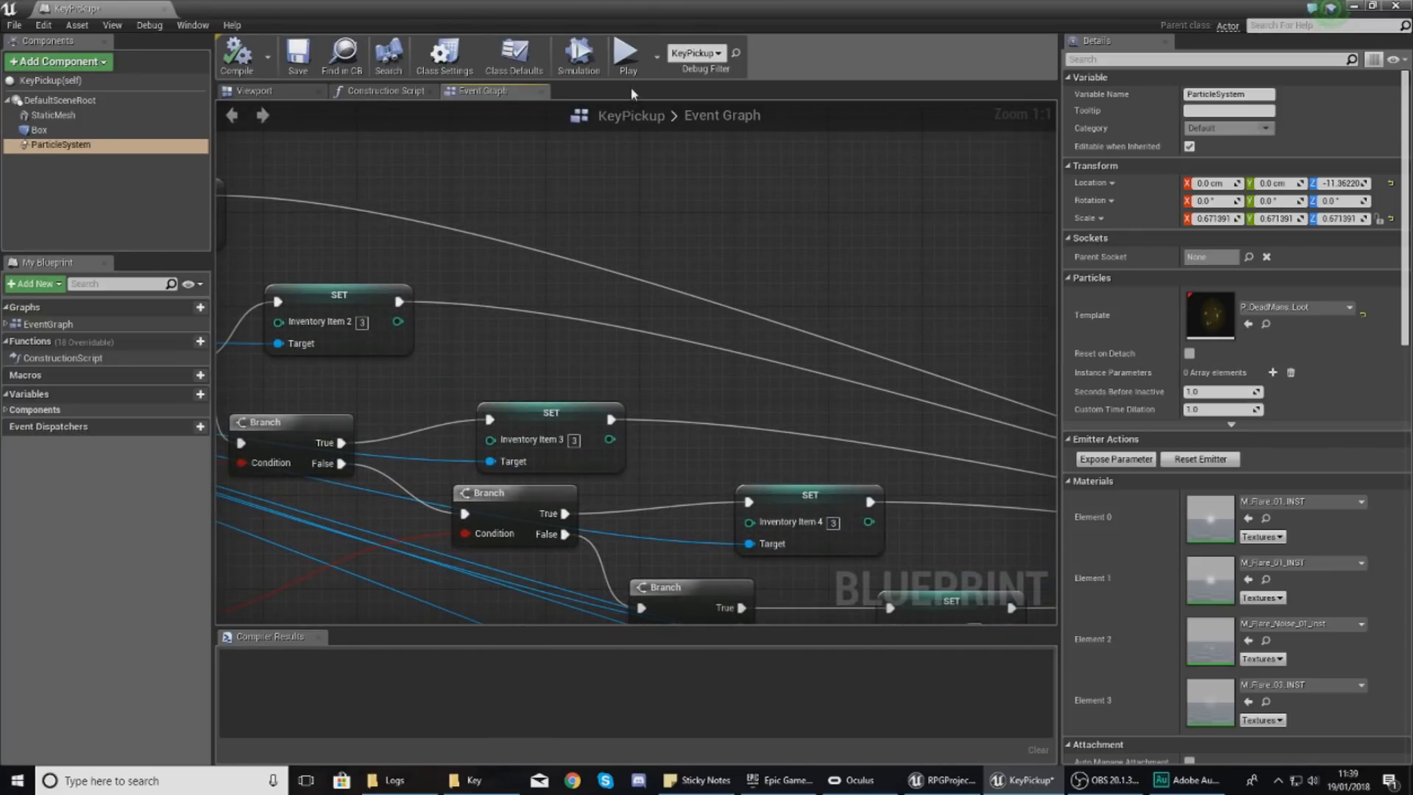
pyautogui.click(240, 62)
pyautogui.click(163, 9)
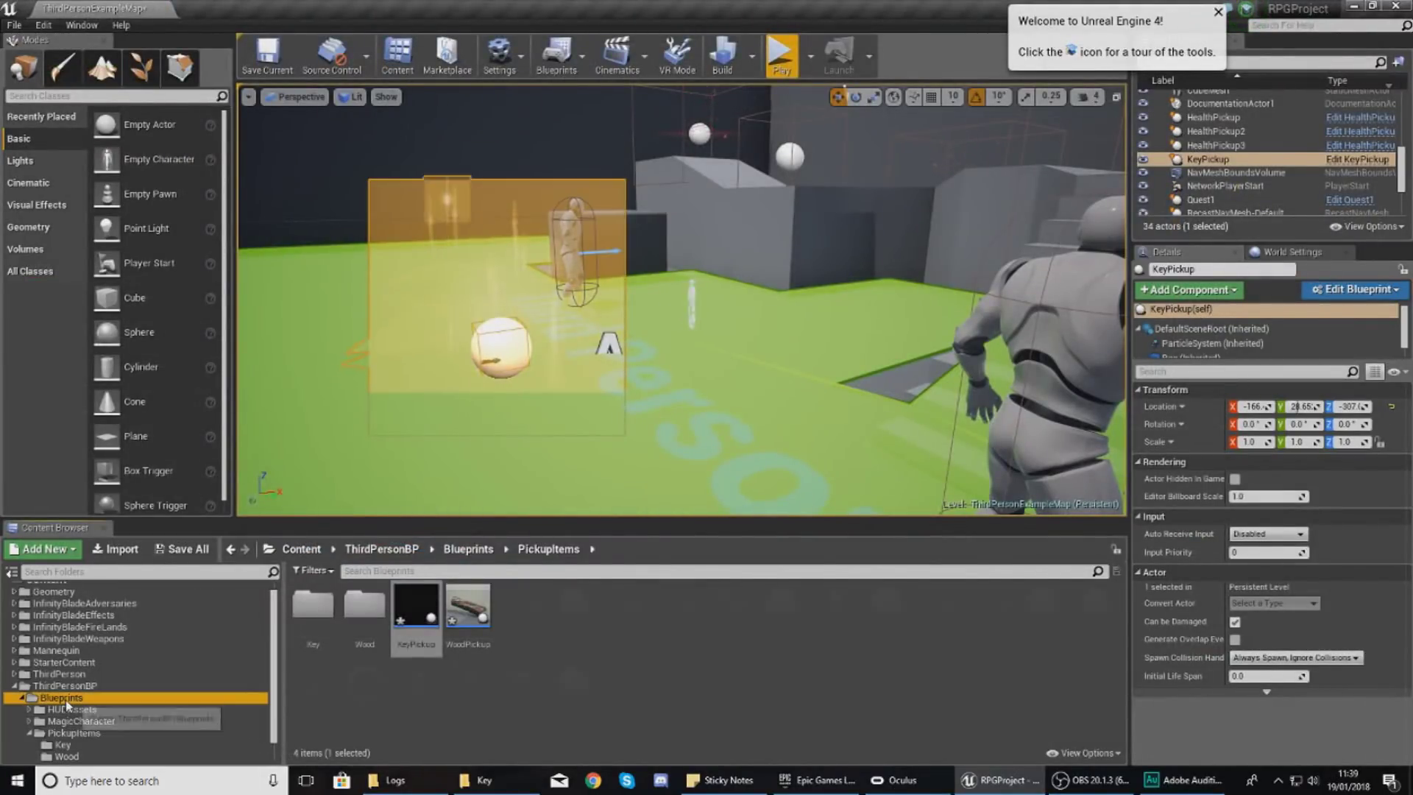
# Open the Inventory widget's graph and check which texture each Switch on Int output assigns in the Bag Icon 8 brush function.
pyautogui.click(64, 698)
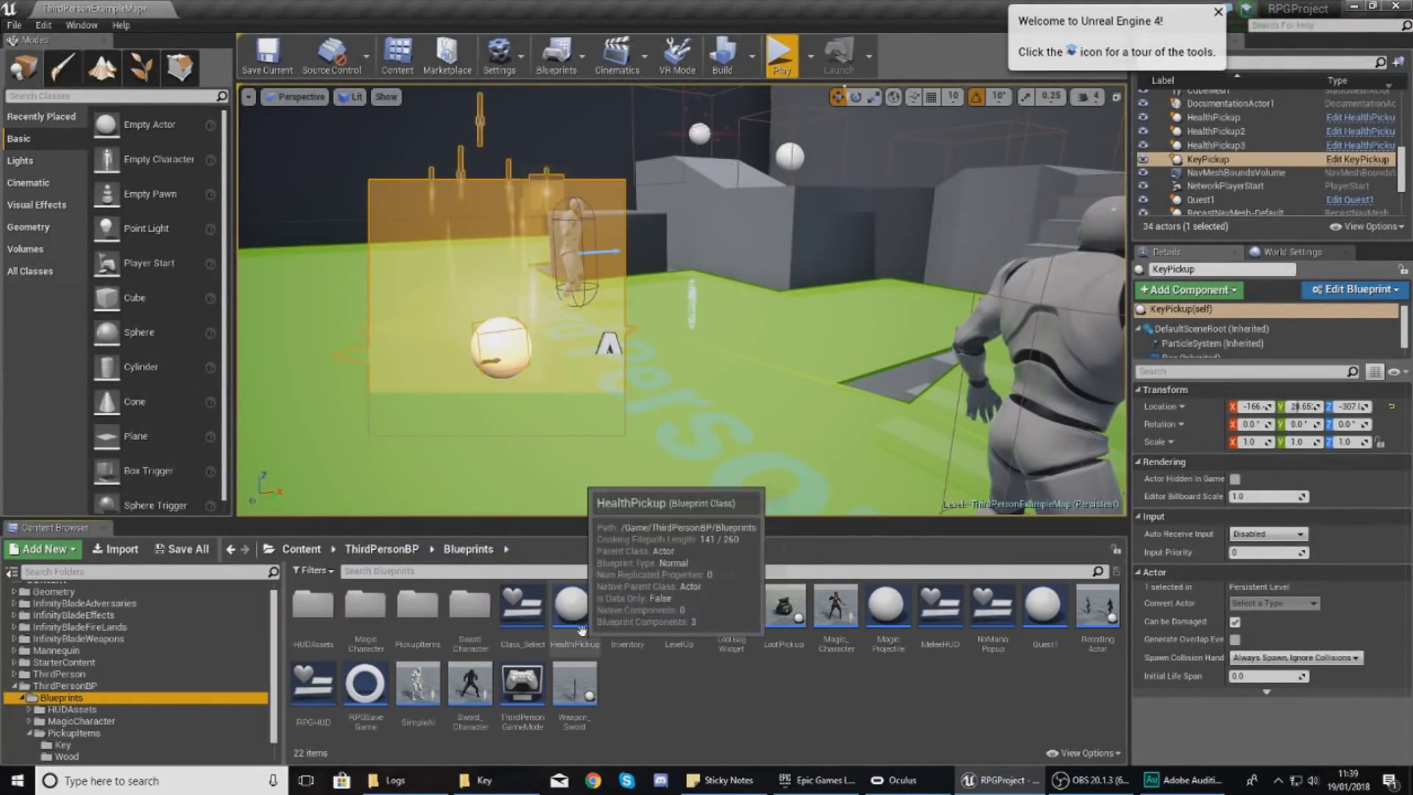
pyautogui.doubleClick(613, 634)
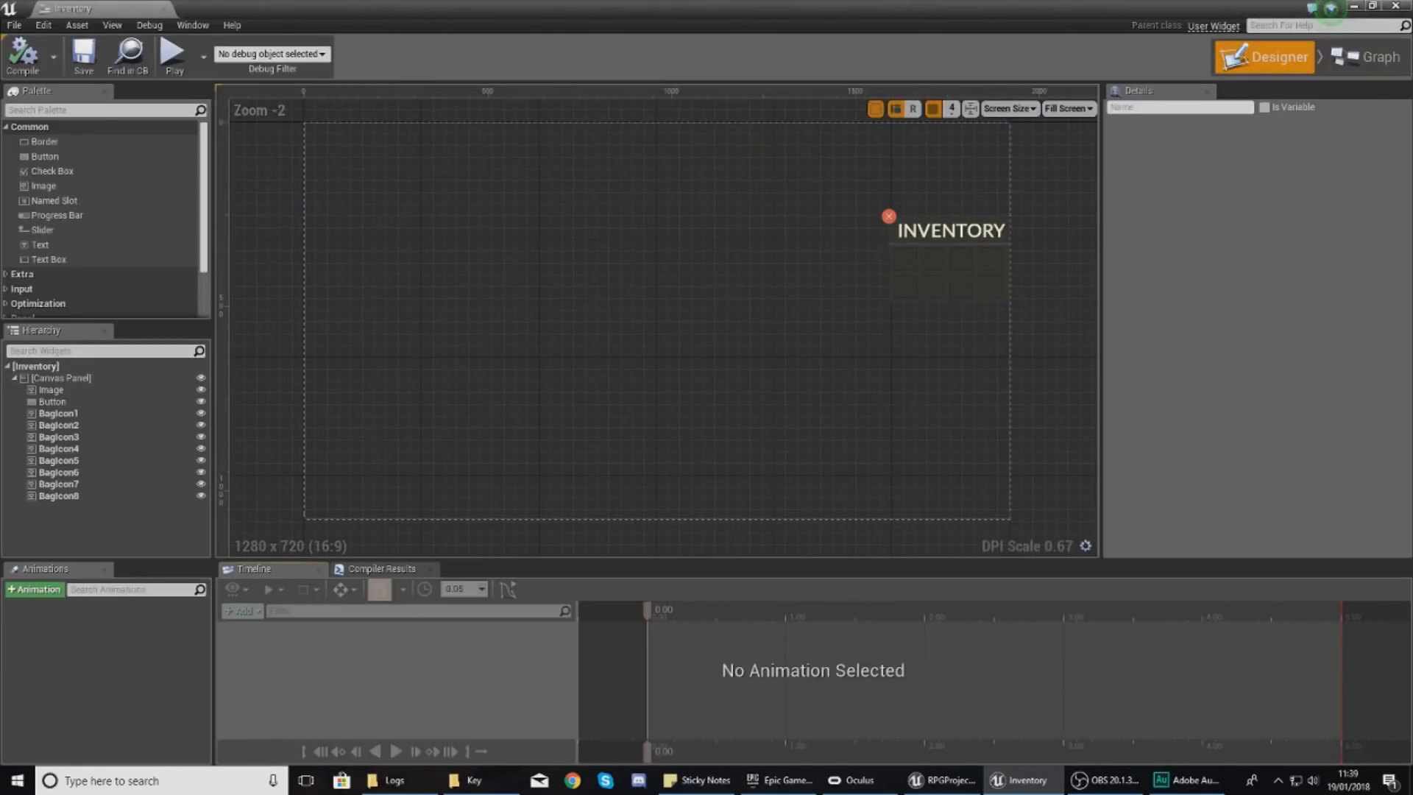
pyautogui.click(1366, 56)
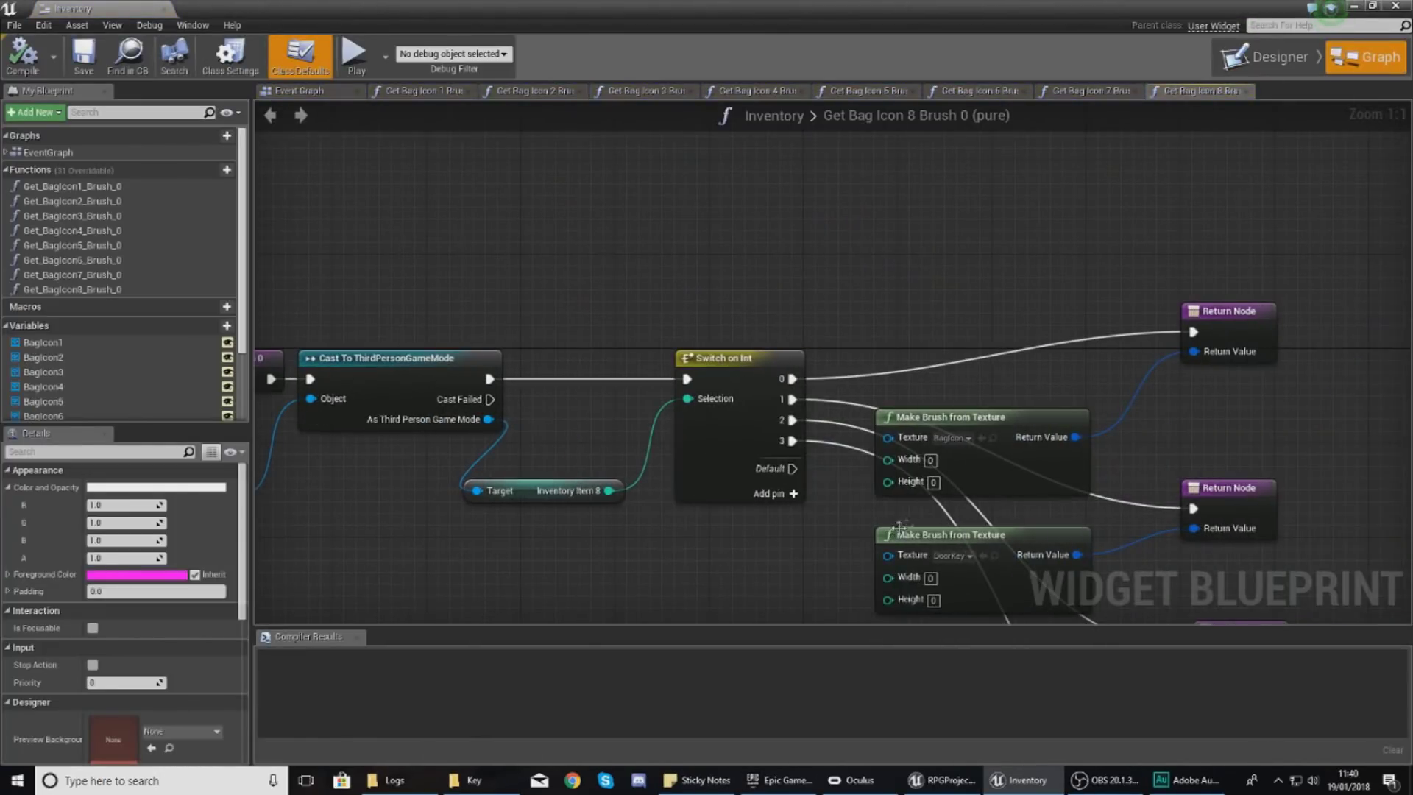
pyautogui.moveTo(898, 526); pyautogui.dragTo(583, 399, button='right')
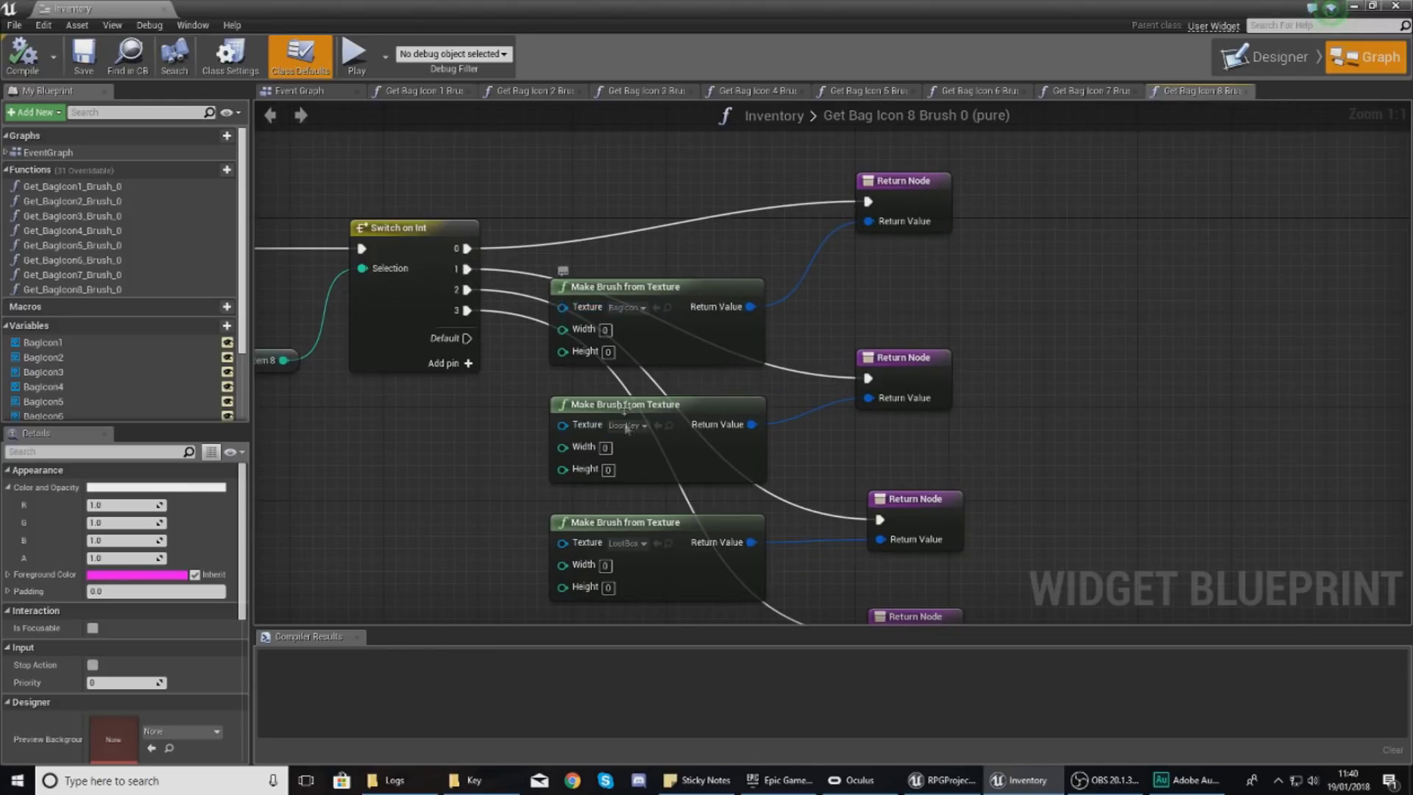
pyautogui.moveTo(643, 441); pyautogui.dragTo(608, 406, button='right')
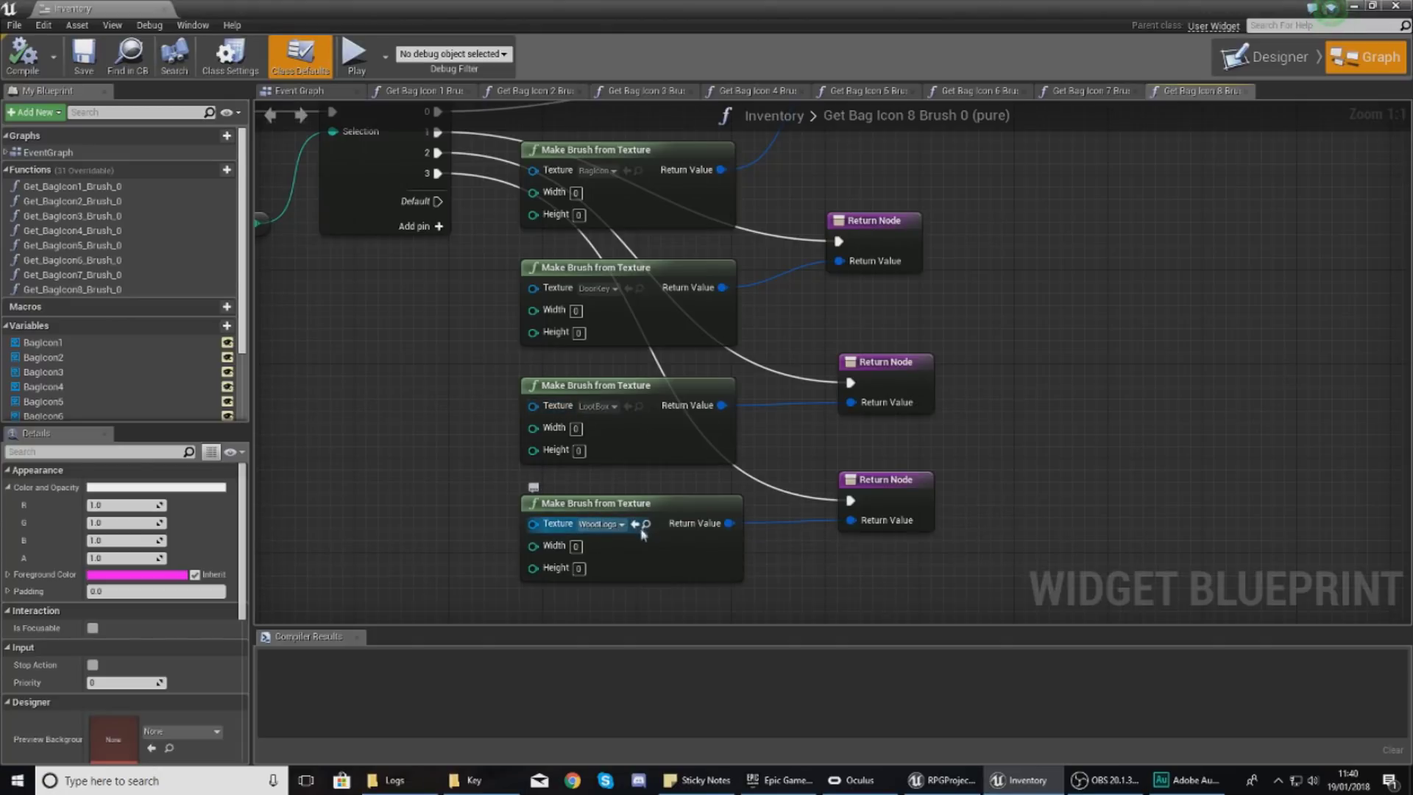
pyautogui.moveTo(603, 535); pyautogui.dragTo(606, 468, button='right')
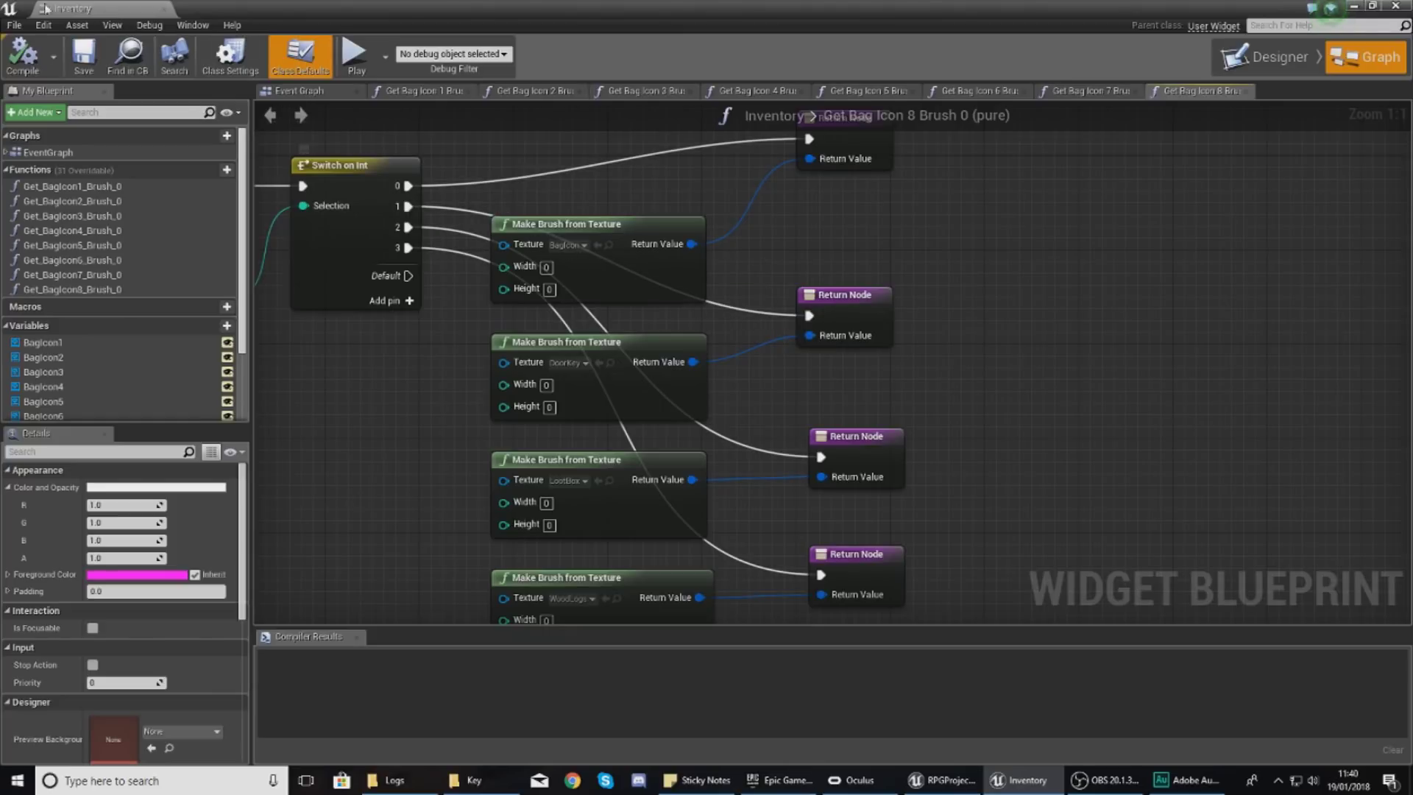
pyautogui.click(163, 9)
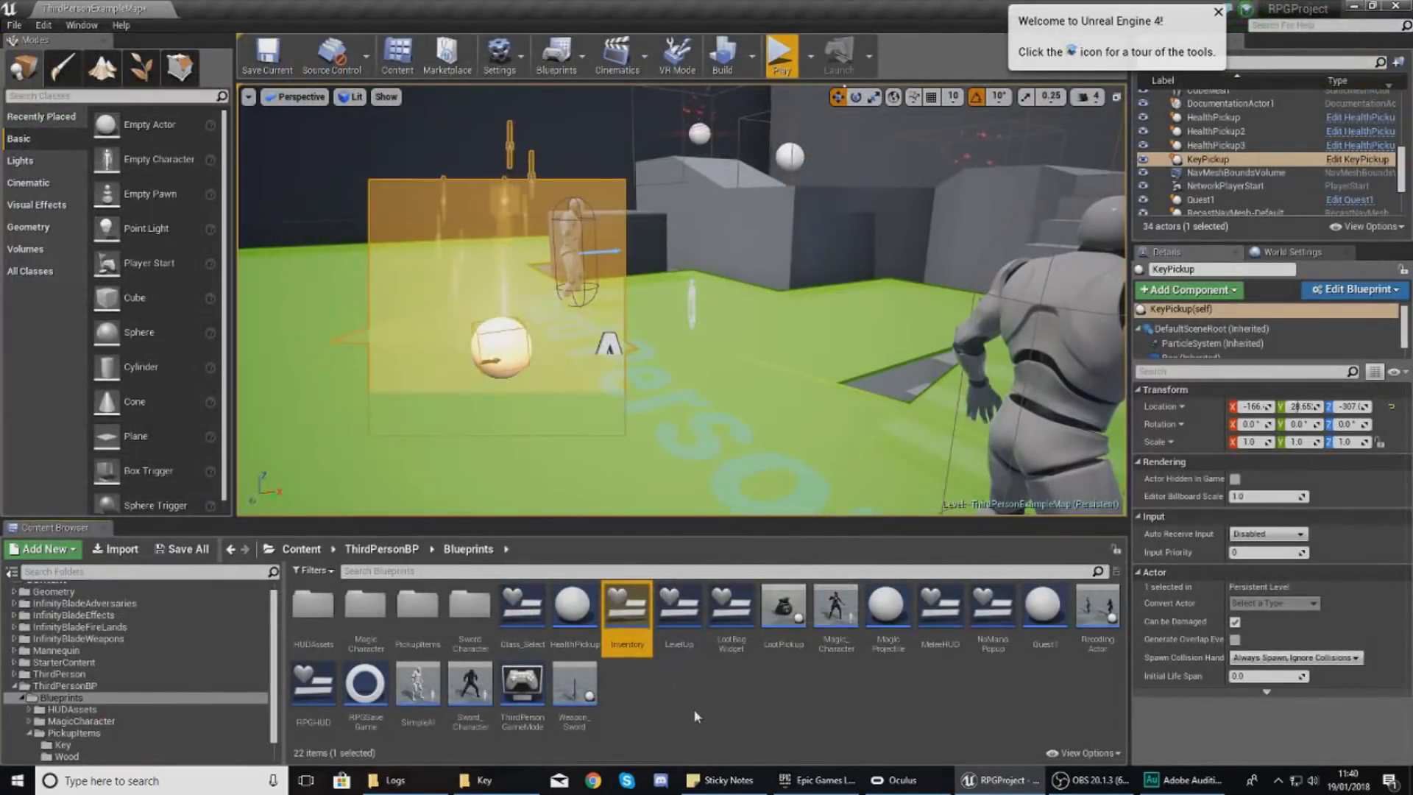
# Set Inventory Item 1 through Inventory Item 8 to 1 on KeyPickup's SET nodes and compile the blueprint.
pyautogui.doubleClick(425, 611)
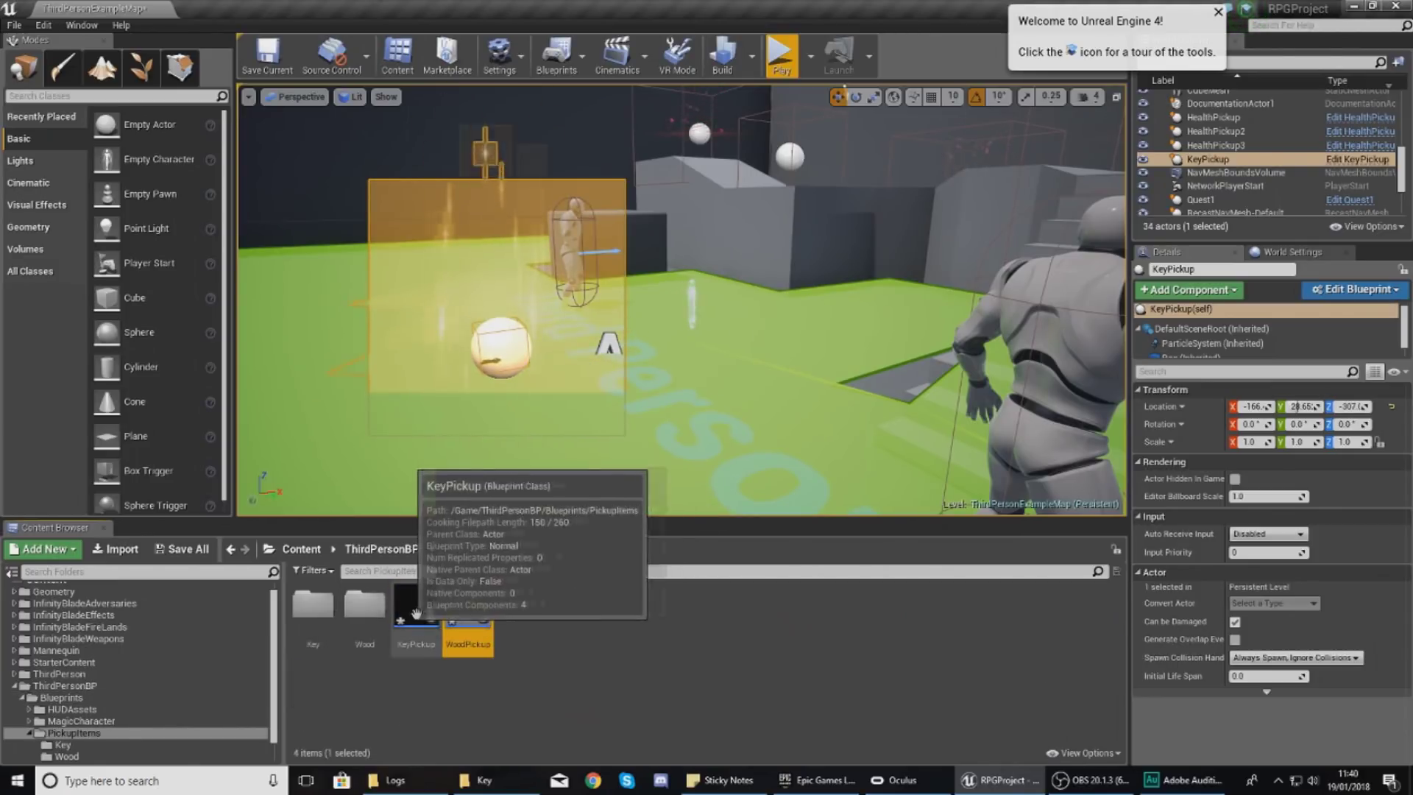
pyautogui.doubleClick(416, 607)
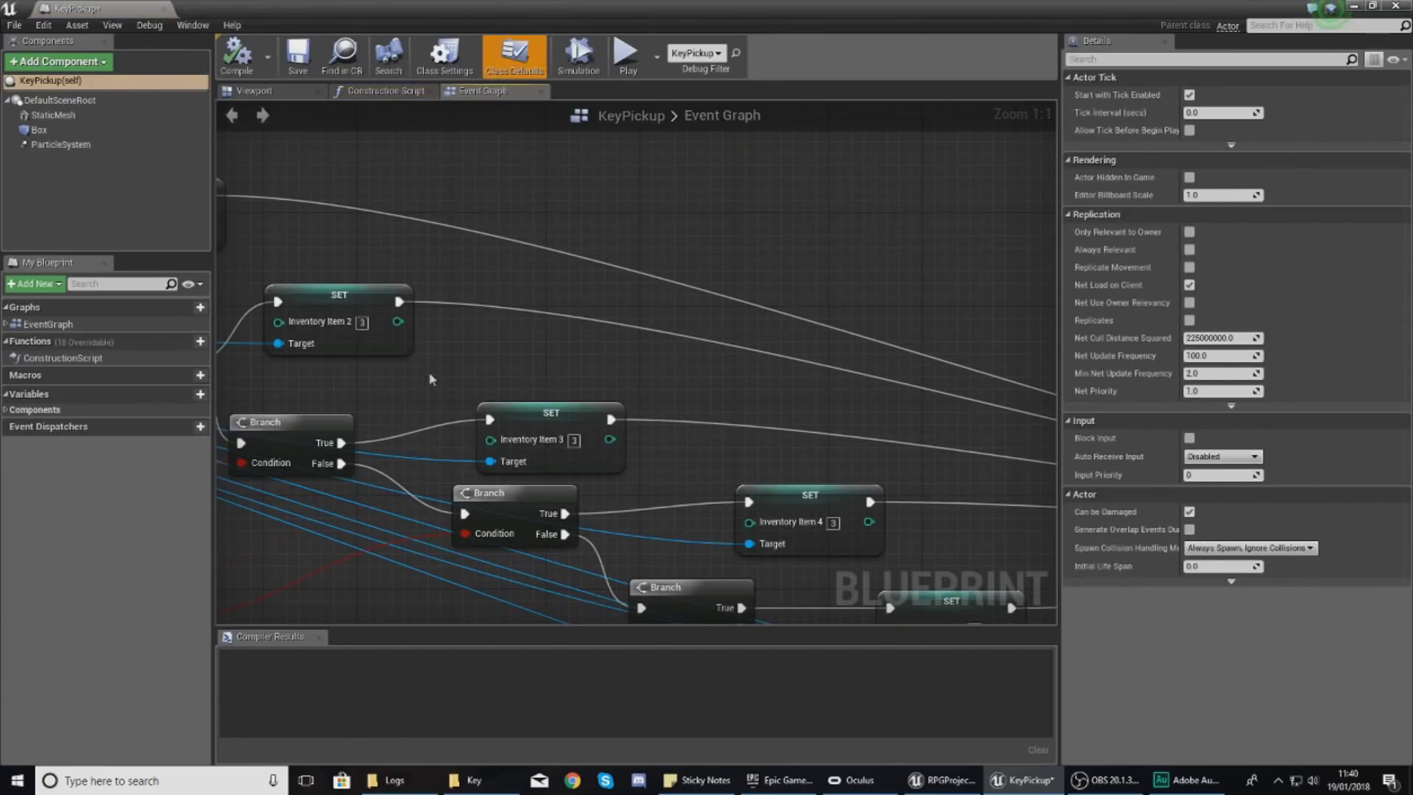
pyautogui.moveTo(432, 379); pyautogui.dragTo(720, 478, button='right')
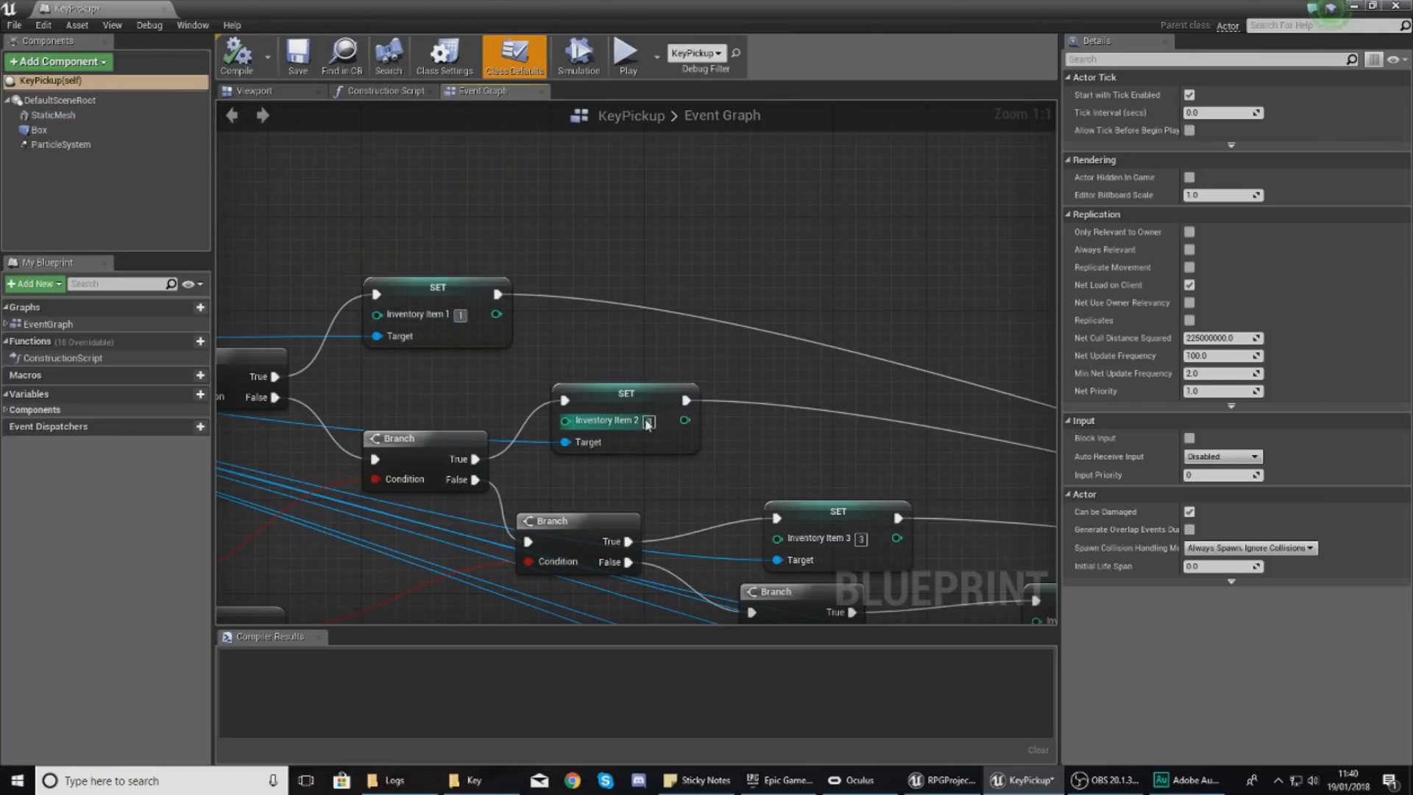
pyautogui.moveTo(795, 482); pyautogui.dragTo(597, 380, button='right')
pyautogui.moveTo(650, 424); pyautogui.dragTo(411, 331, button='right')
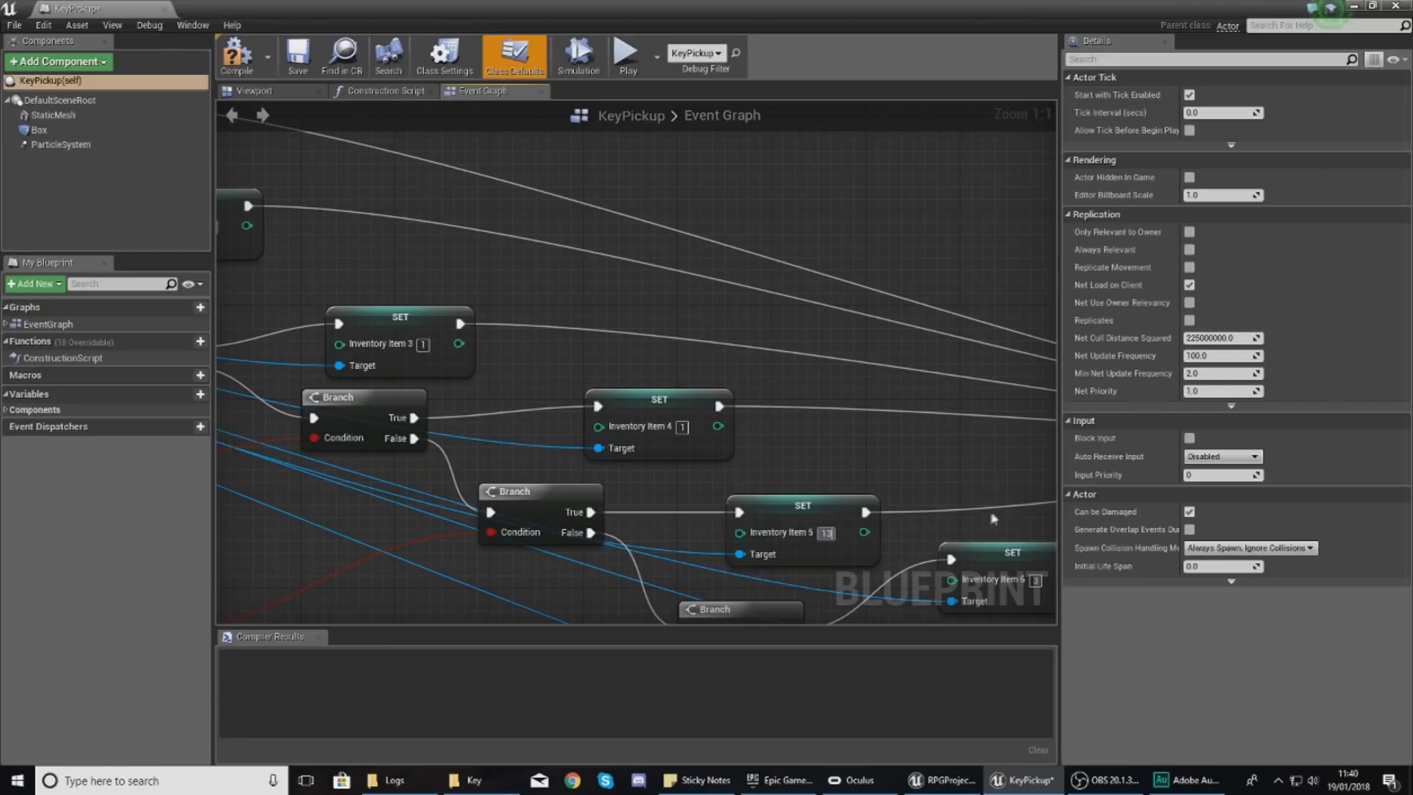
pyautogui.moveTo(976, 504); pyautogui.dragTo(729, 388, button='right')
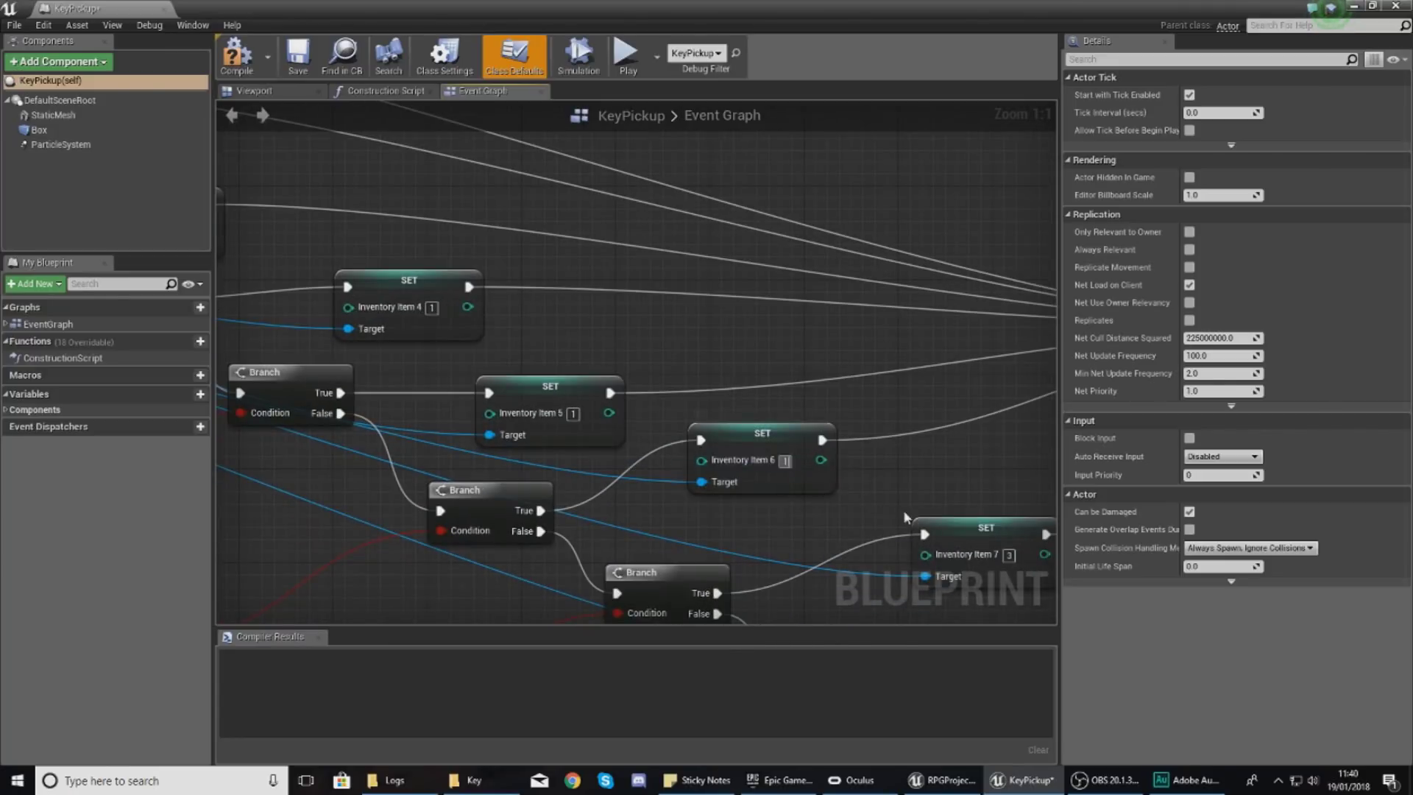
pyautogui.moveTo(907, 519); pyautogui.dragTo(881, 484, button='right')
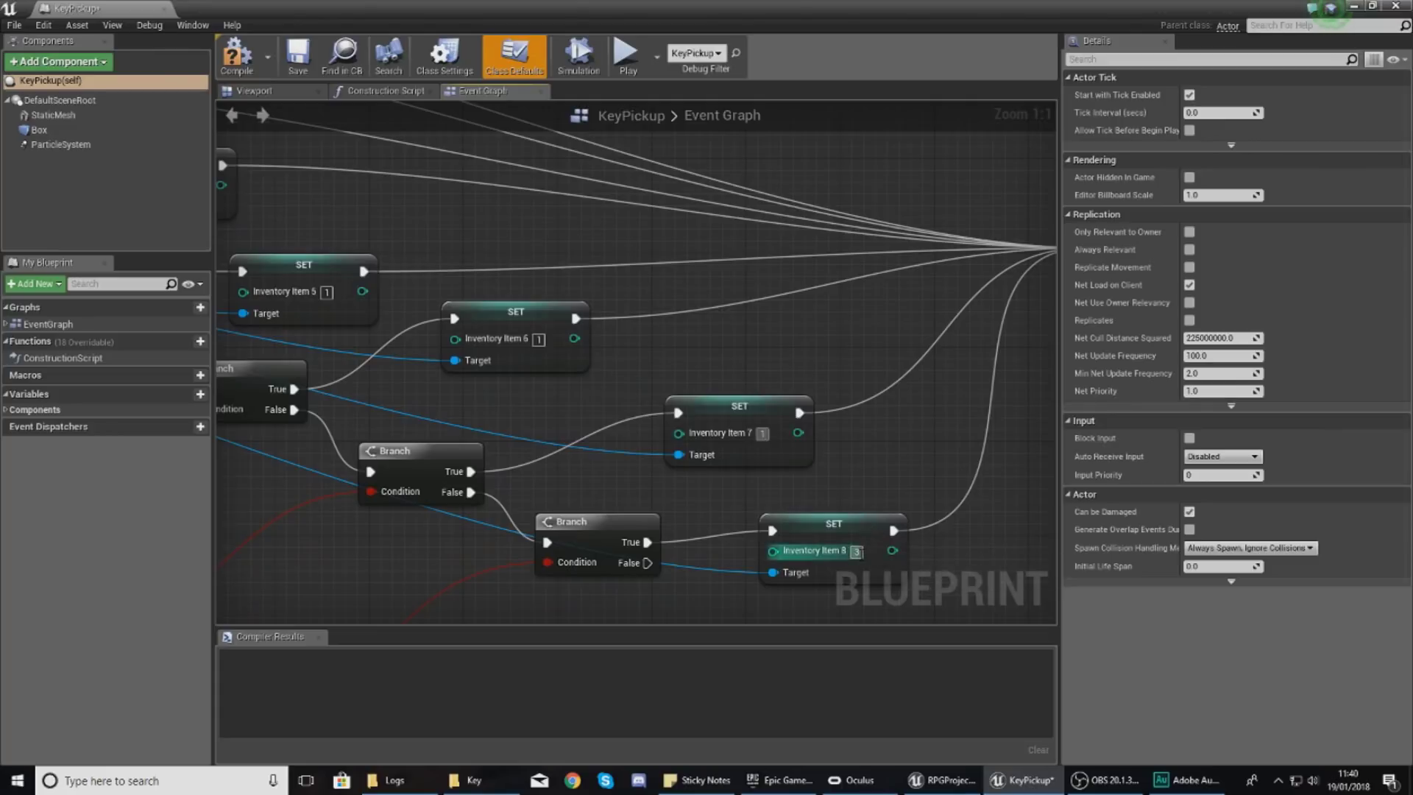
pyautogui.click(243, 62)
pyautogui.click(163, 9)
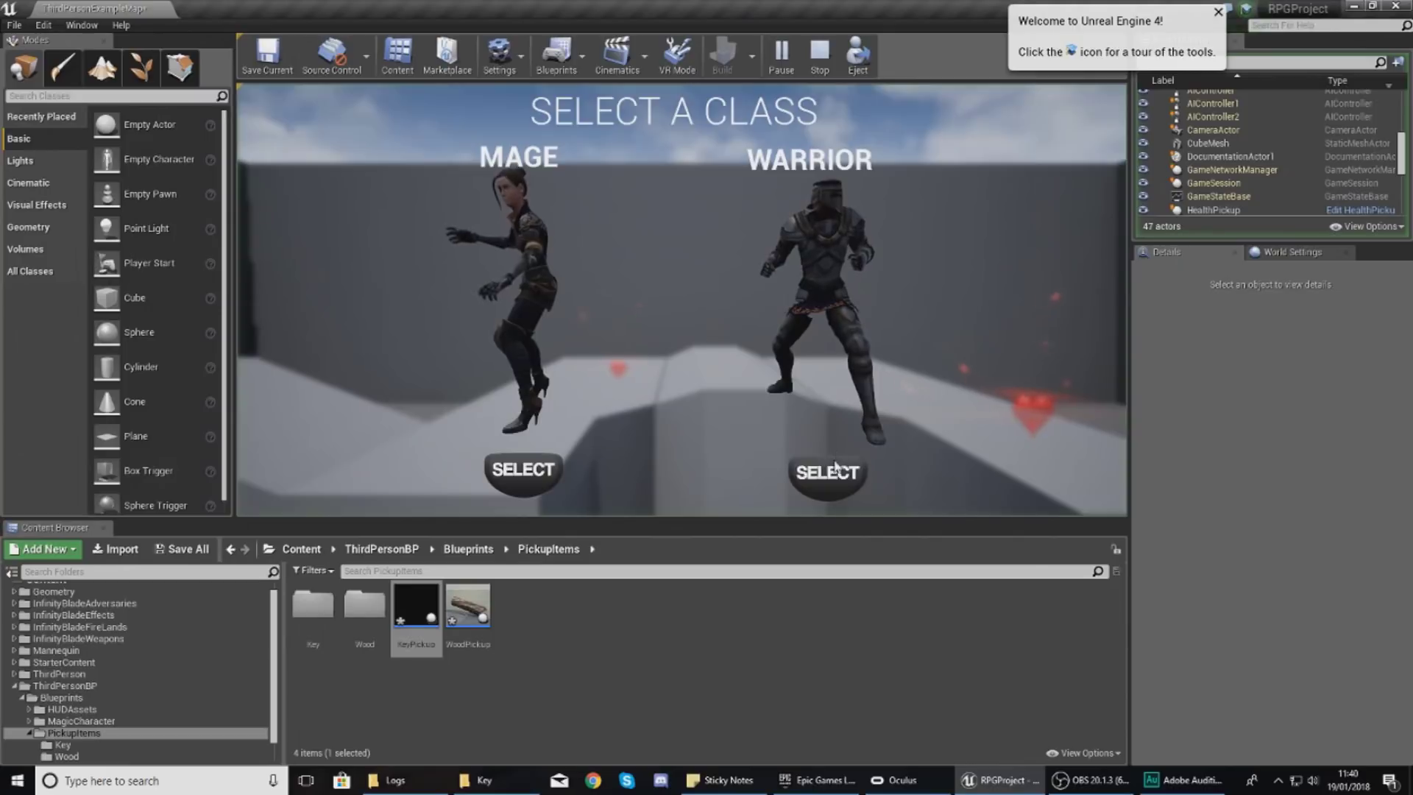
# Play-test the level as the Warrior, collect the key with the inventory open, and end the session.
pyautogui.click(827, 472)
pyautogui.press('w')
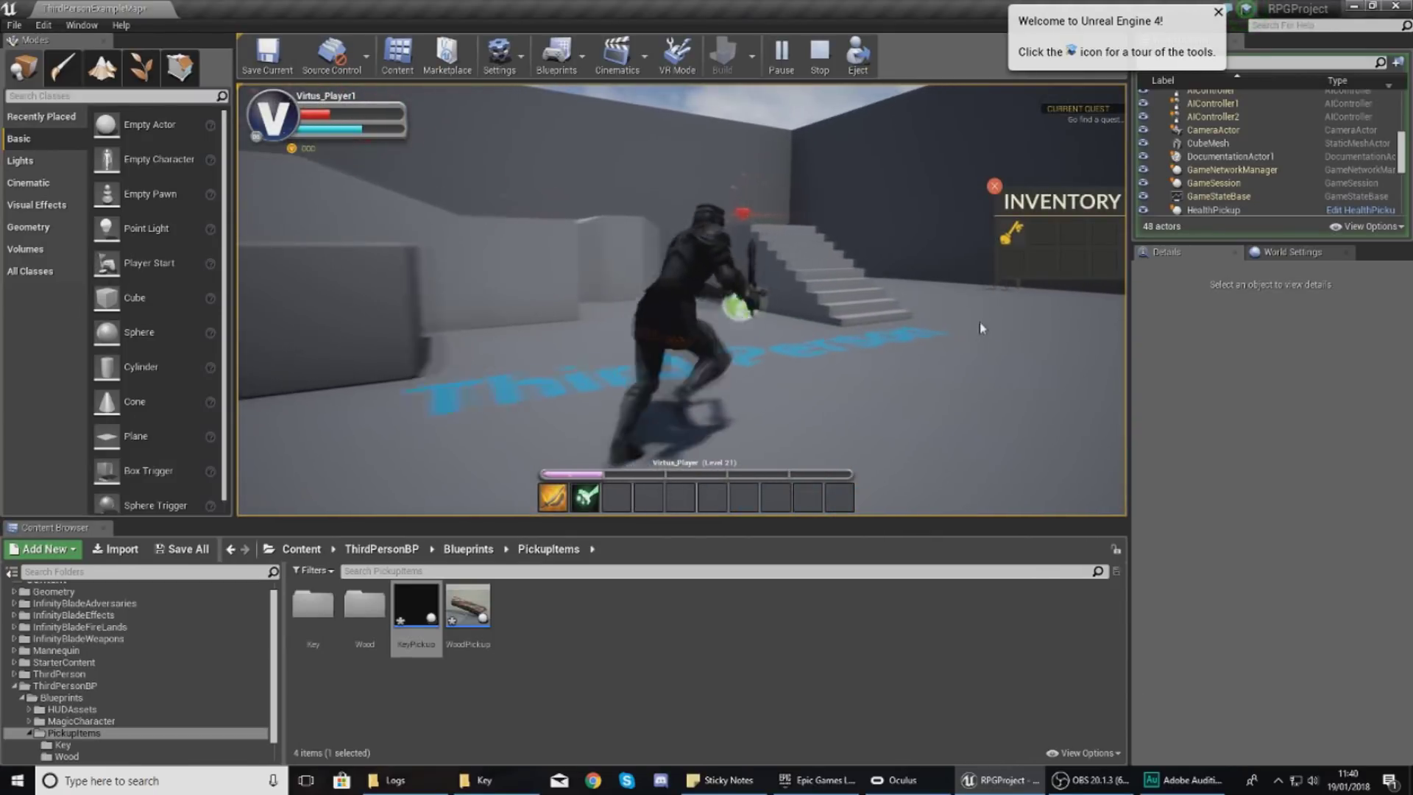
pyautogui.press('d')
pyautogui.press('Escape')
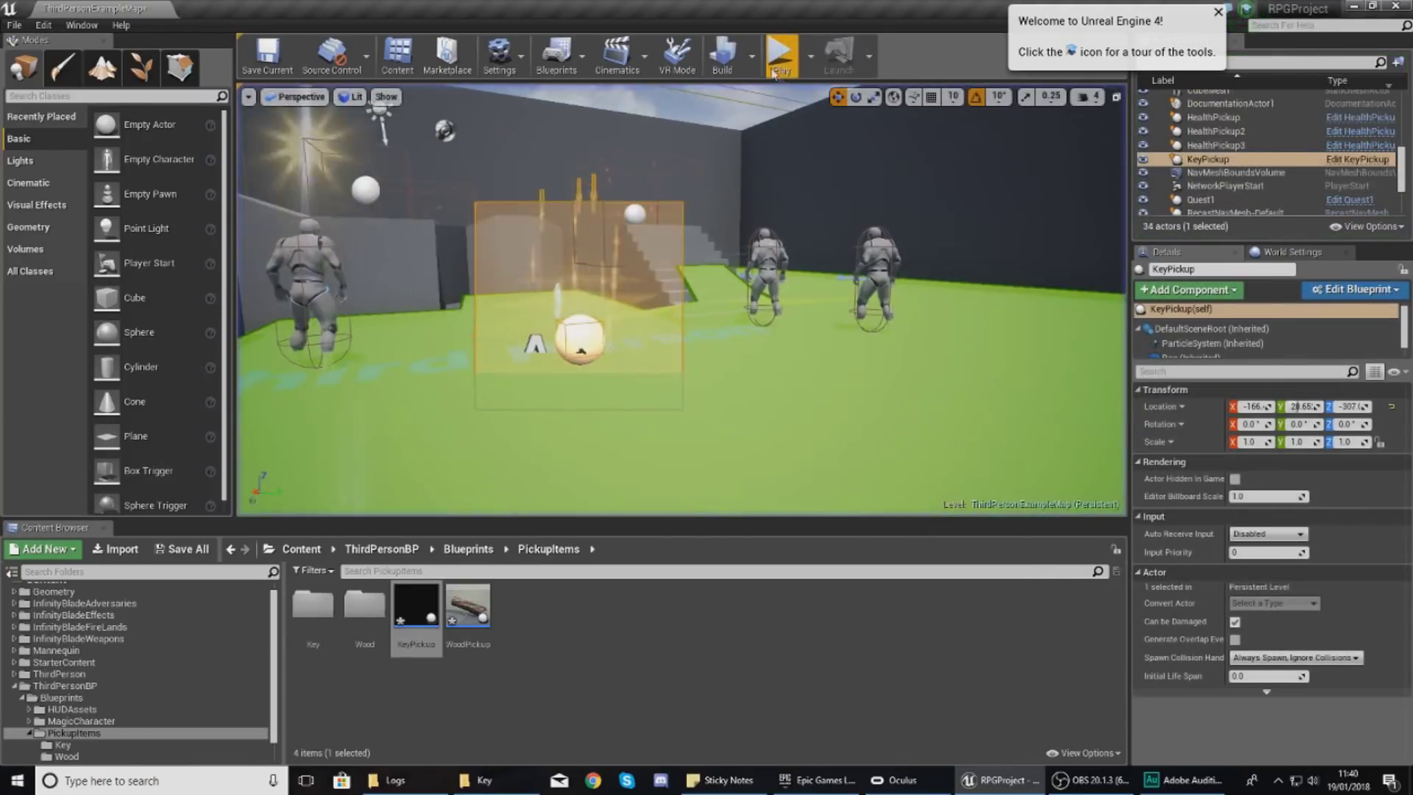
# Run the level again as the Warrior, open the inventory, and collect both the key and the wood.
pyautogui.click(781, 53)
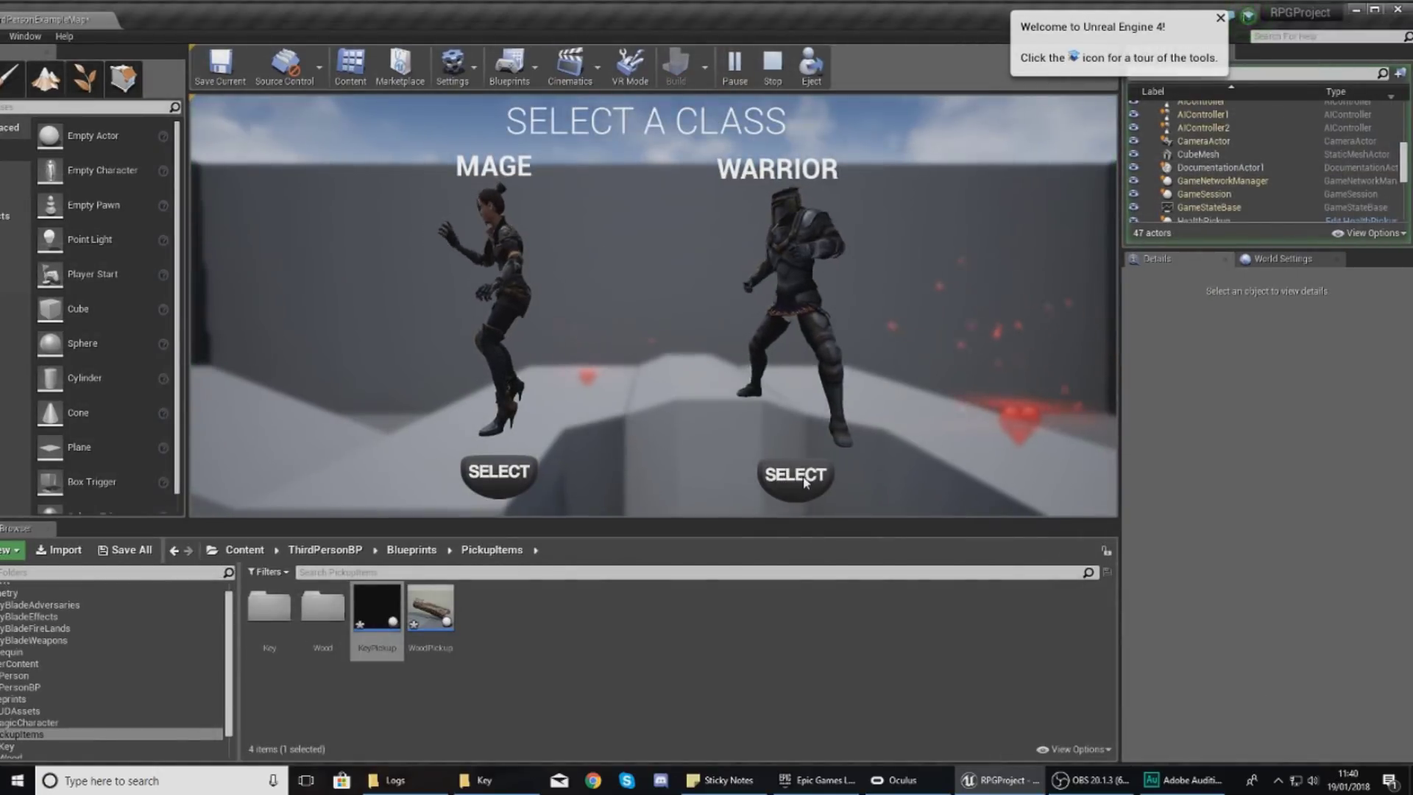
pyautogui.click(804, 478)
pyautogui.press('i')
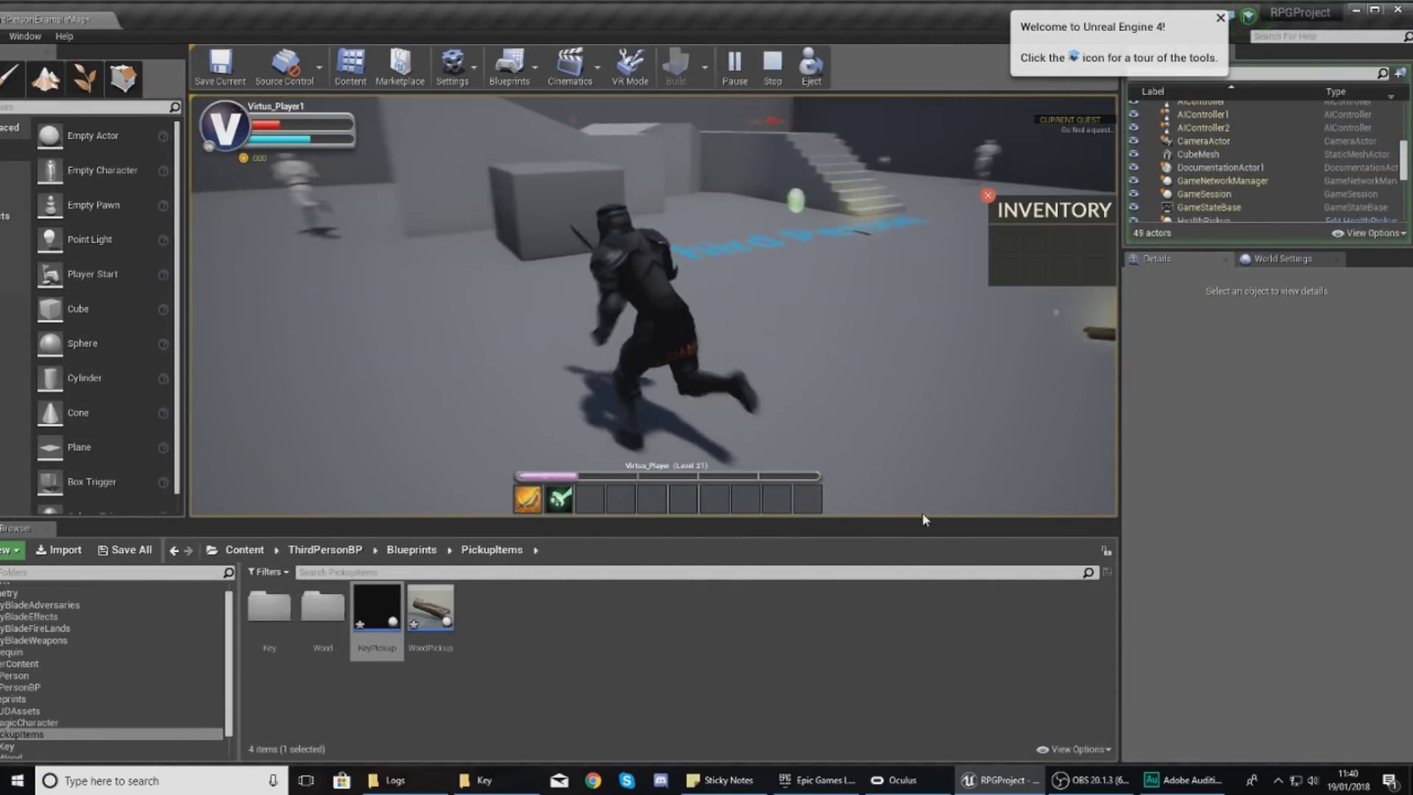
pyautogui.press('s')
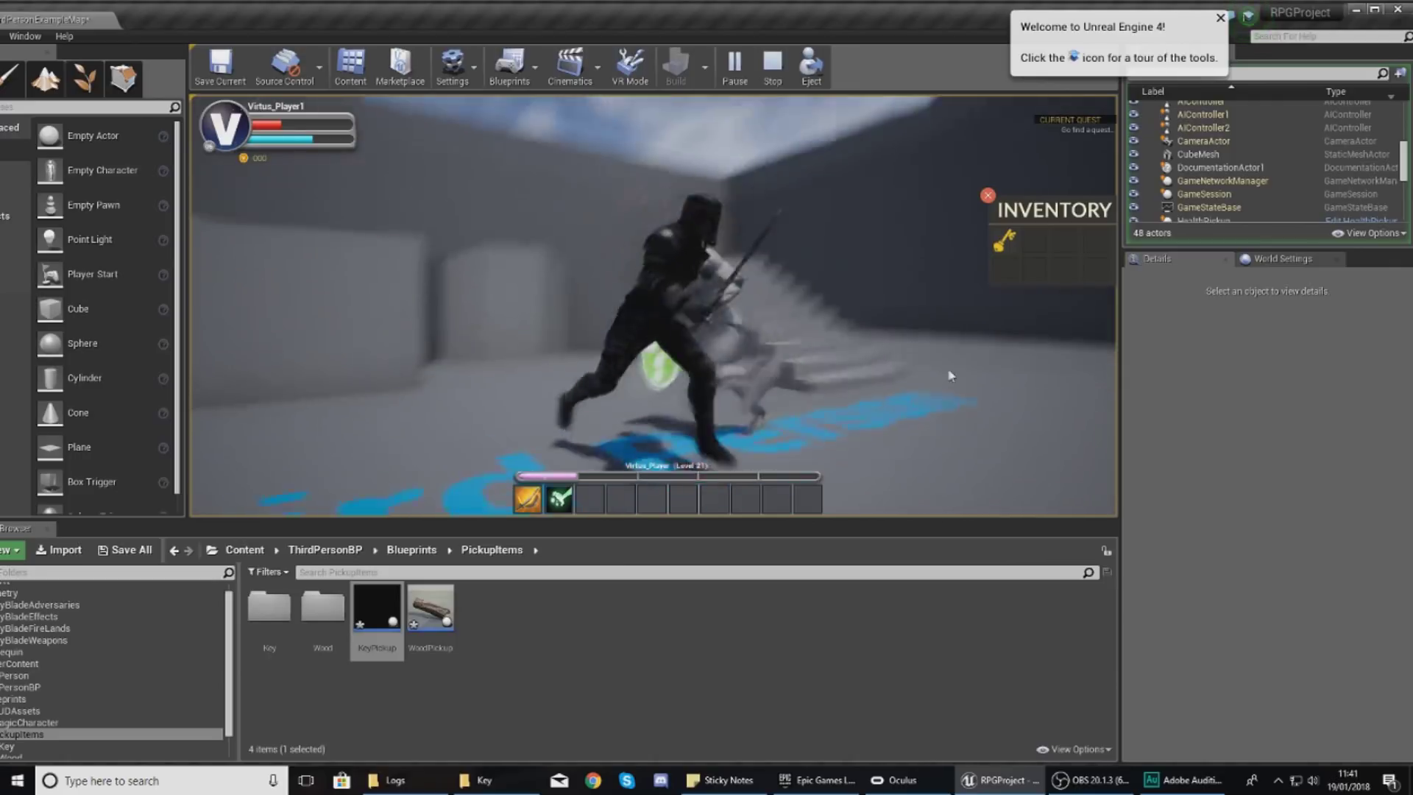
pyautogui.press('w')
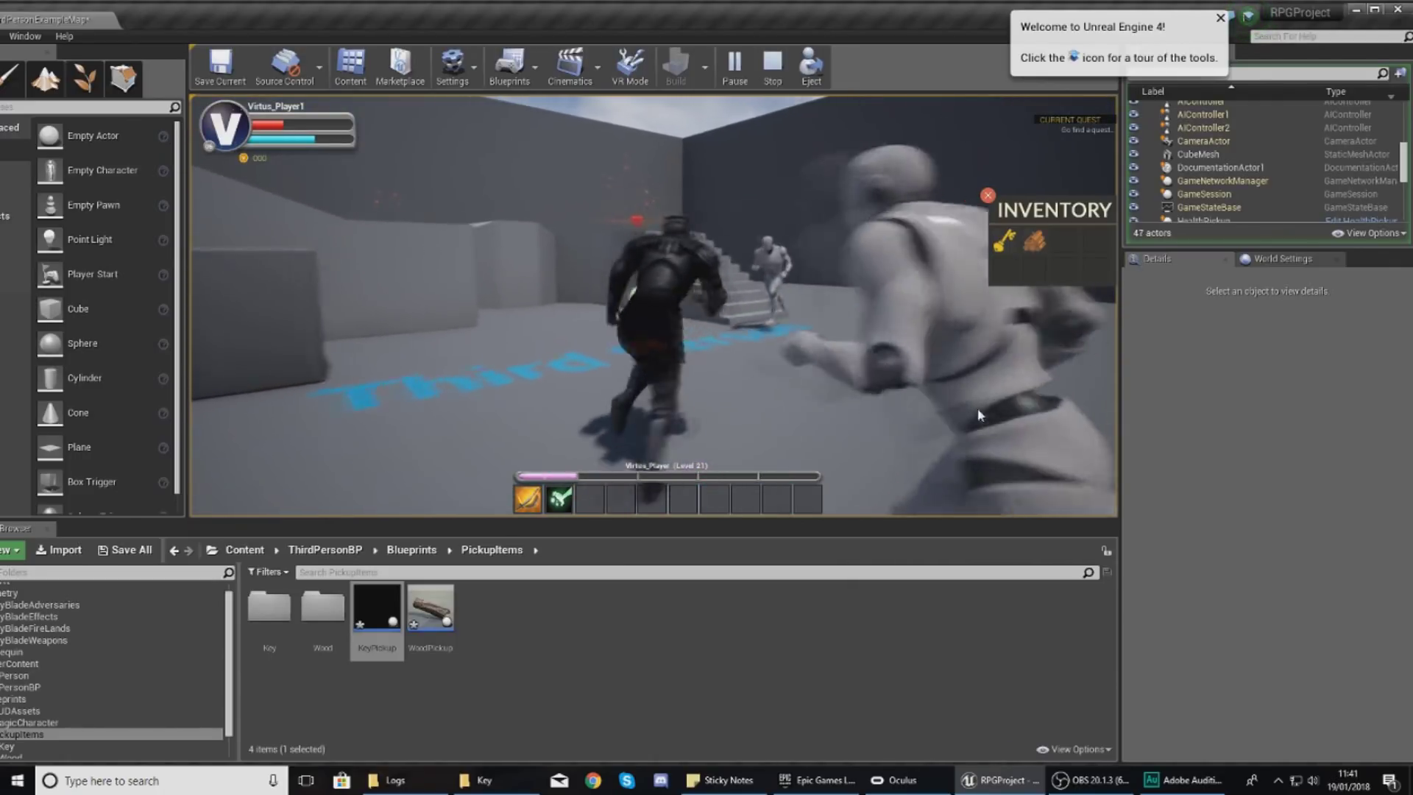
# Jump onto the raised platforms to collect the heart pickups, and stop the play session.
pyautogui.press('space')
pyautogui.press('w')
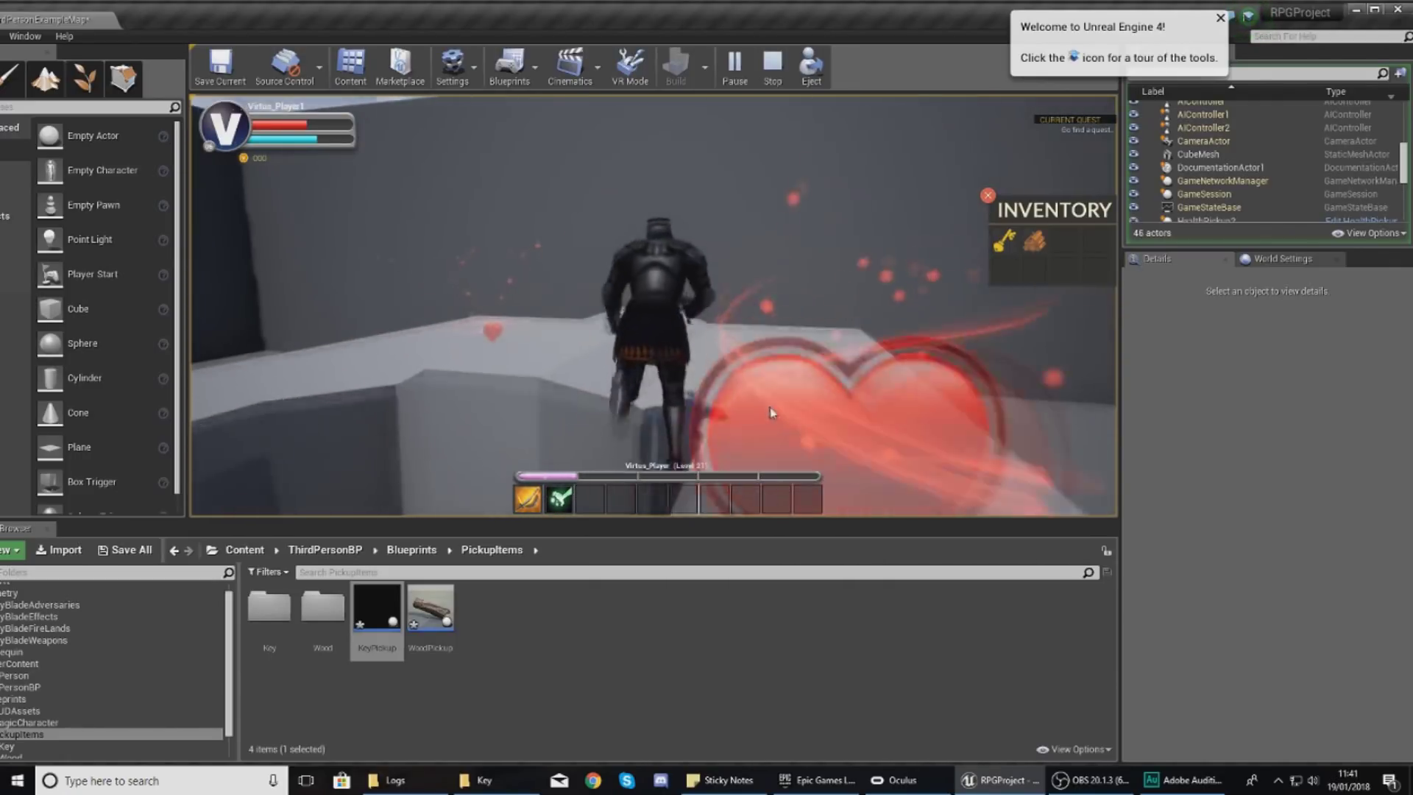
pyautogui.press('a')
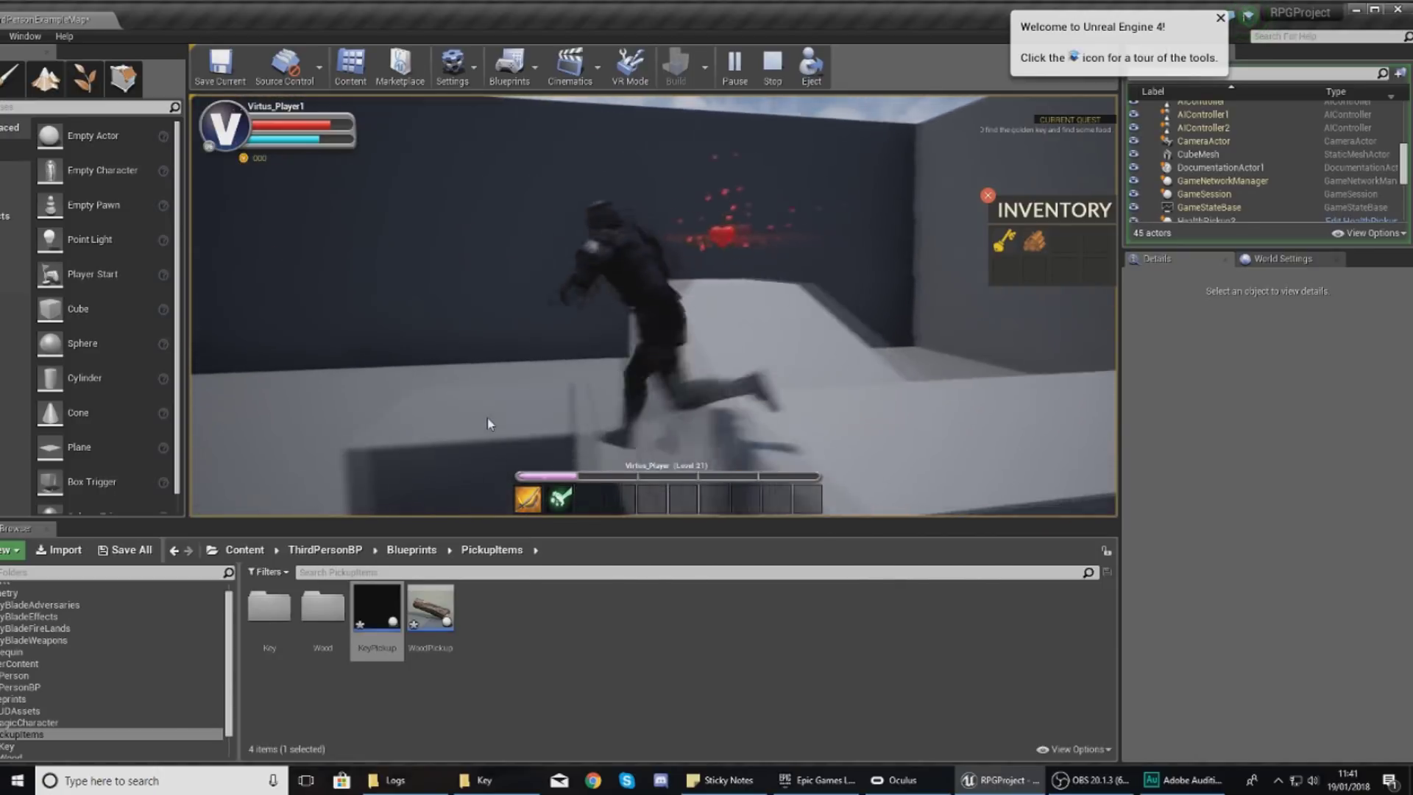
pyautogui.press('space')
pyautogui.press('Escape')
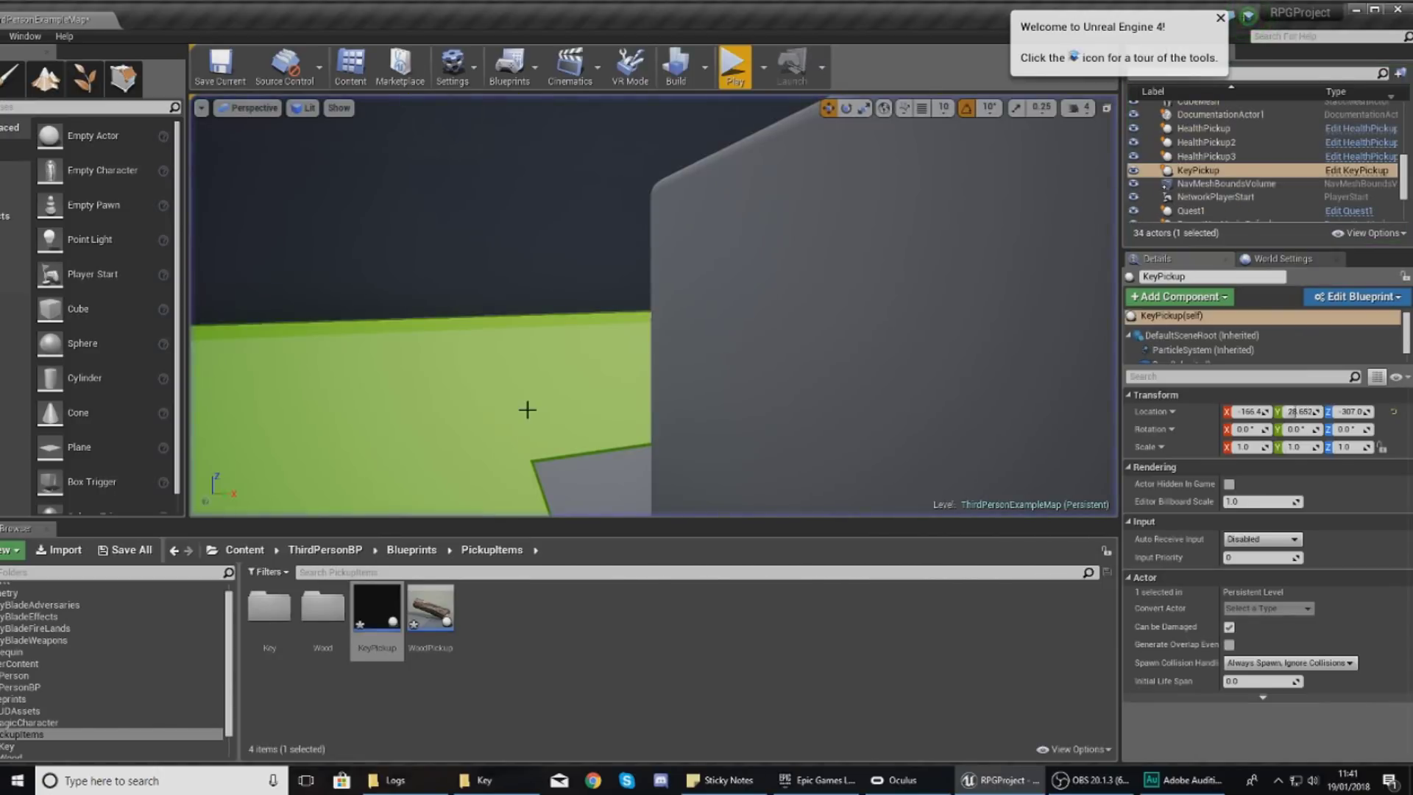
pyautogui.press('f')
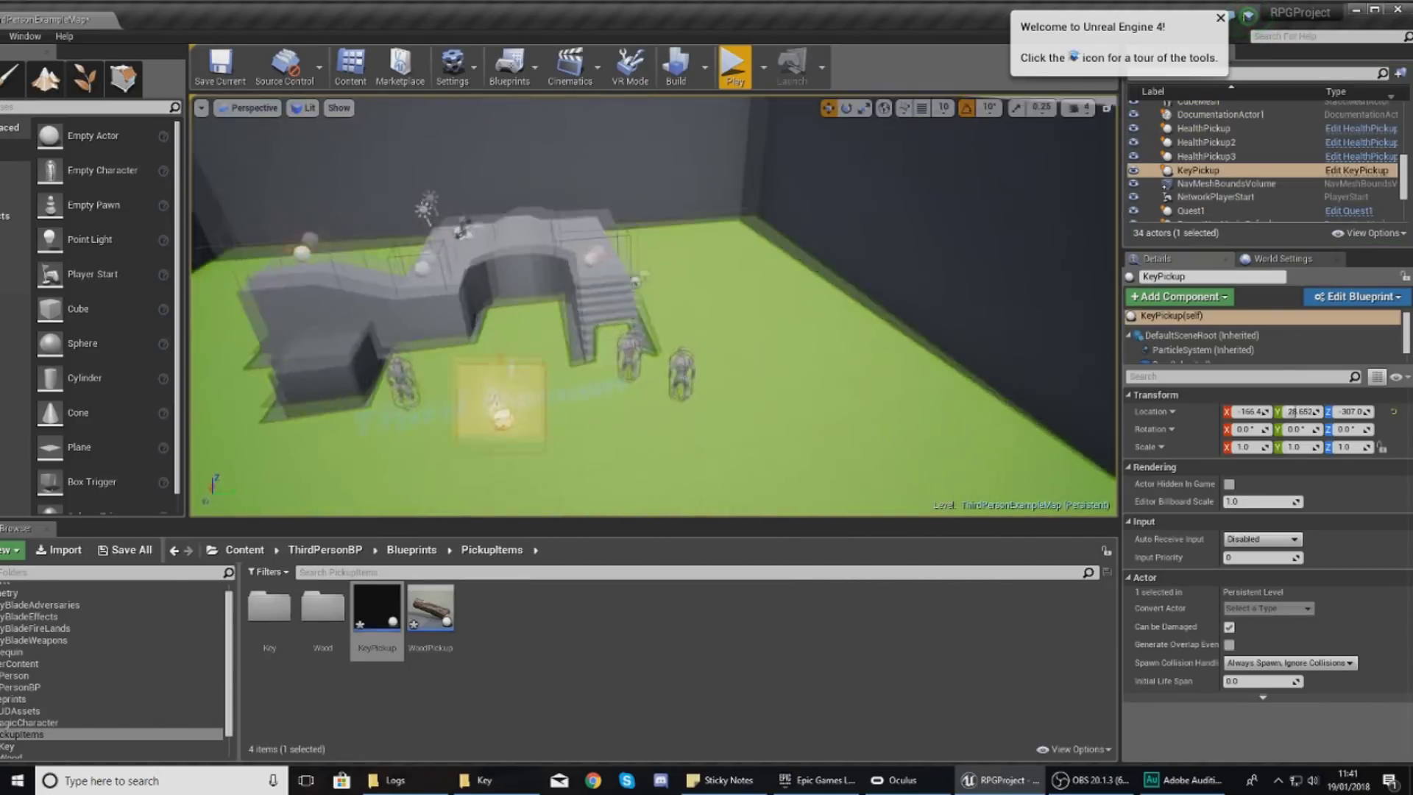